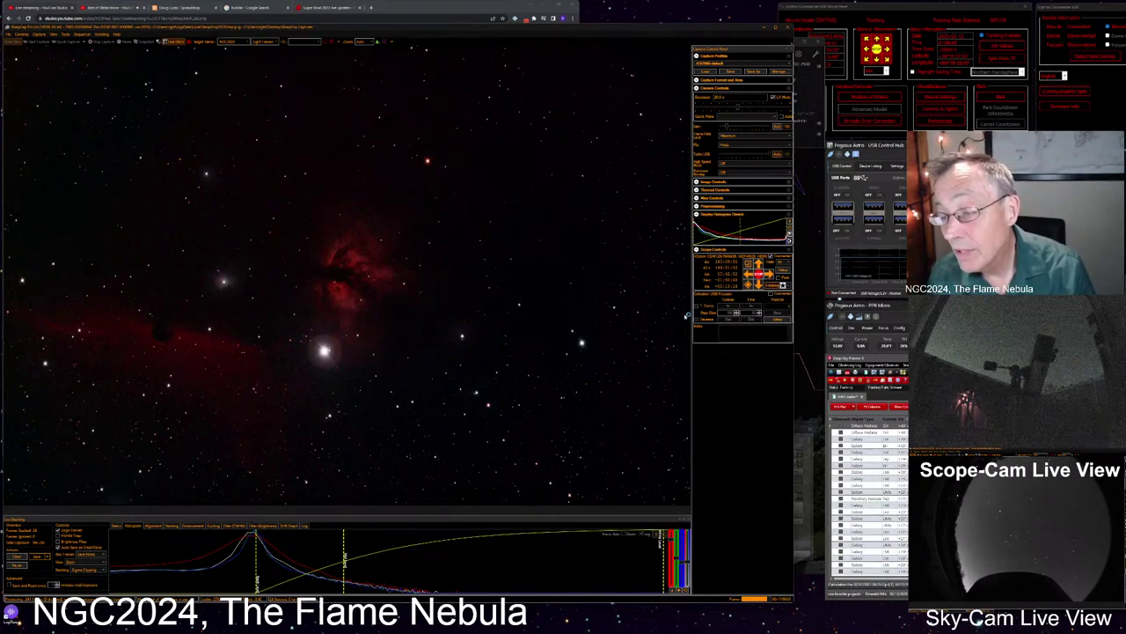
Bring Stellarium forward and zoom around the Flame Nebula (NGC 2024) field
{"action": "left_click", "coordinate": [800, 382]}
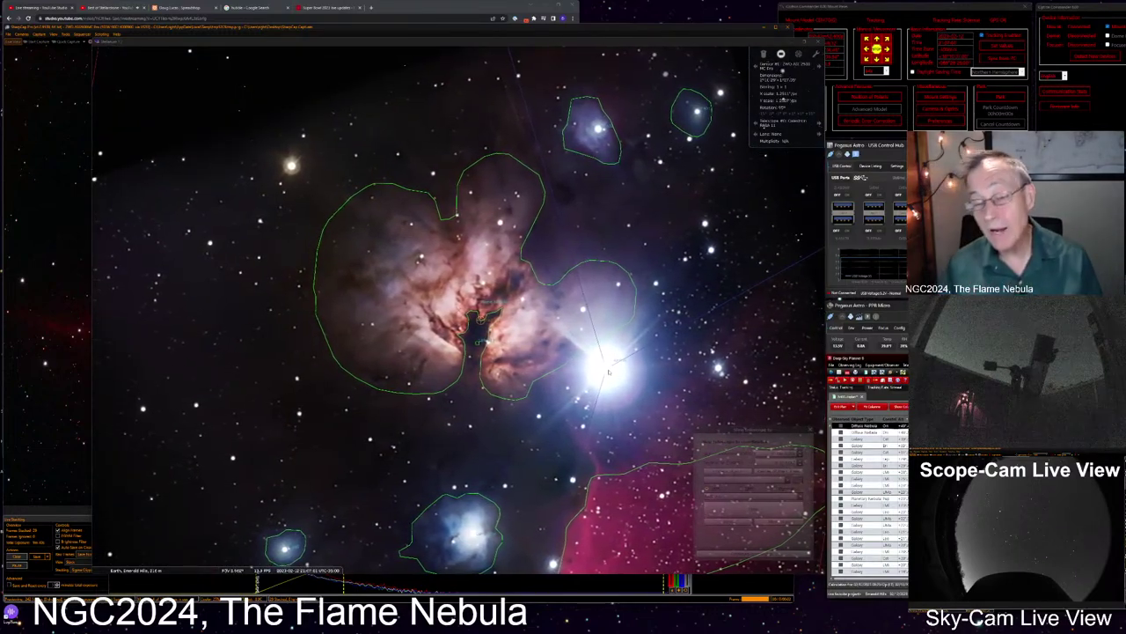
{"action": "scroll", "coordinate": [608, 371], "scroll_direction": "down", "scroll_amount": 3}
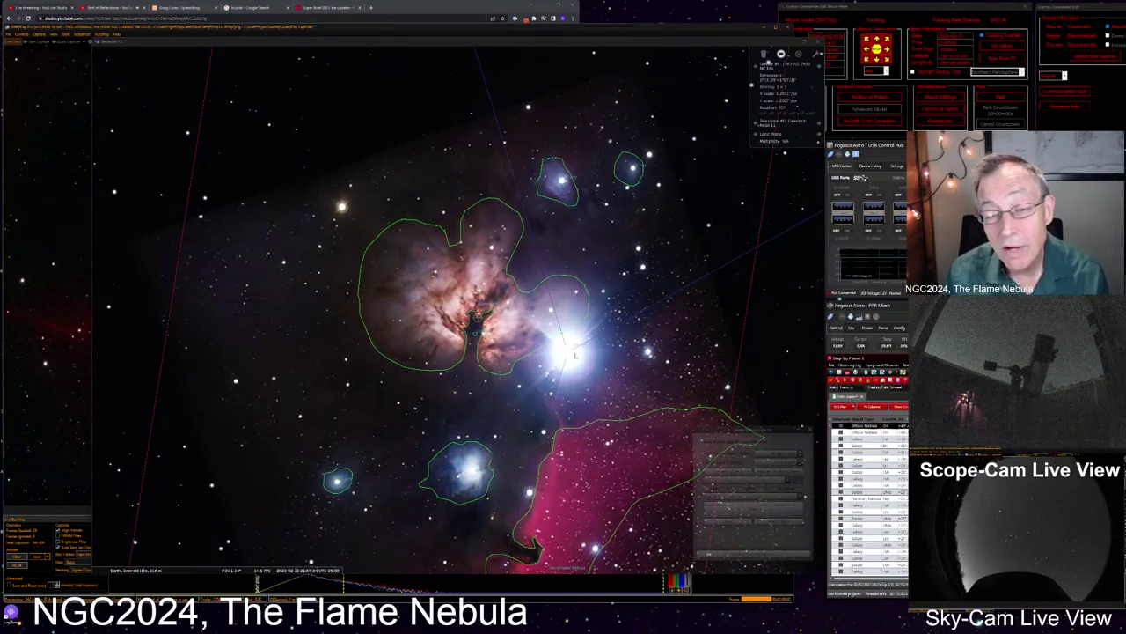
{"action": "scroll", "coordinate": [466, 313], "scroll_direction": "down", "scroll_amount": 2}
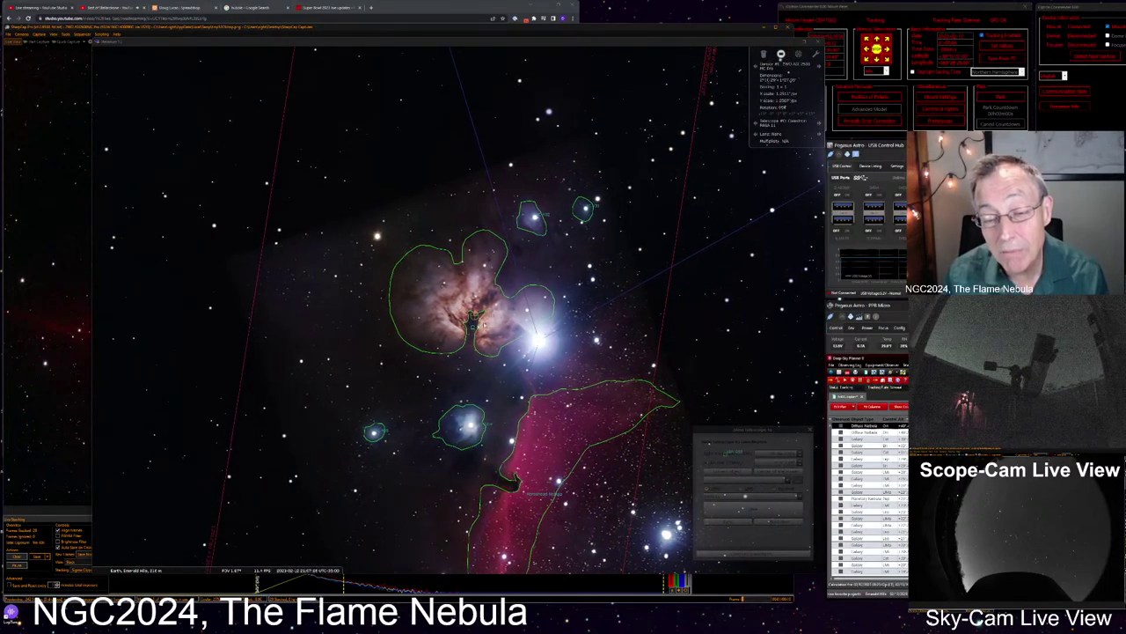
{"action": "scroll", "coordinate": [472, 323], "scroll_direction": "up", "scroll_amount": 2}
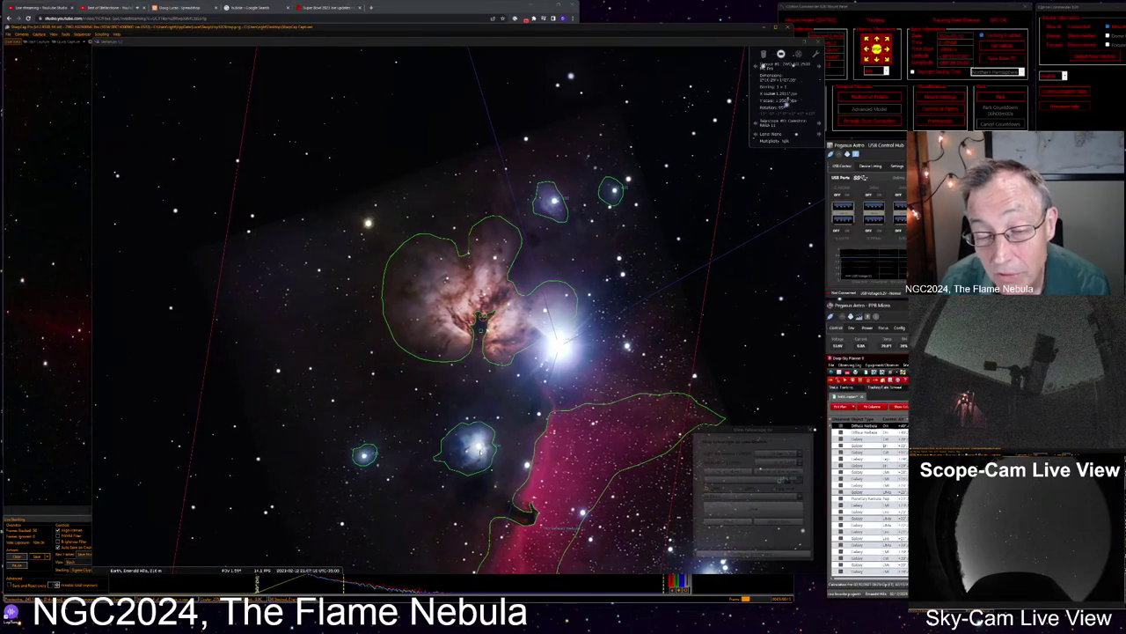
{"action": "scroll", "coordinate": [466, 303], "scroll_direction": "down", "scroll_amount": 3}
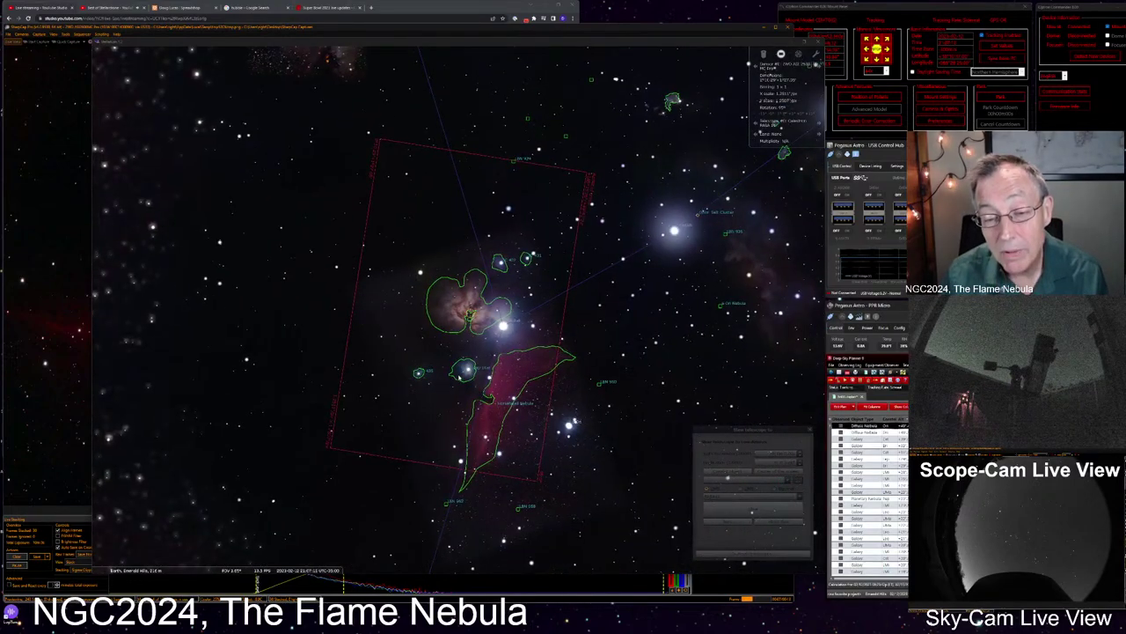
Identify a nearby star, NGC 2023 and IC 435, then return to SharpCap's live image
{"action": "left_click", "coordinate": [574, 422]}
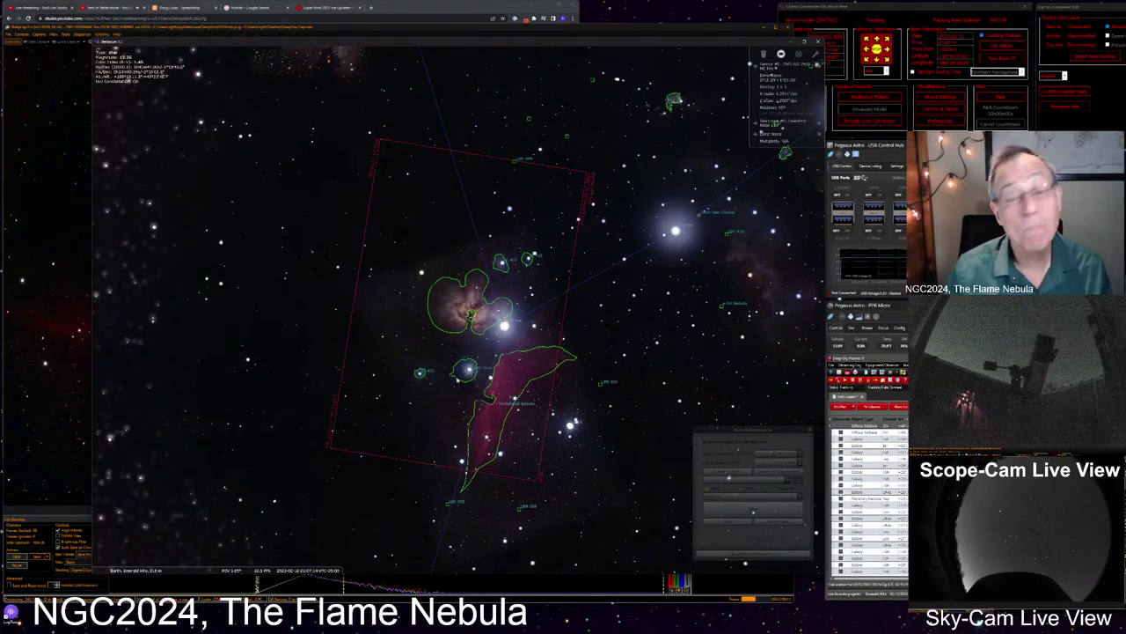
{"action": "scroll", "coordinate": [460, 338], "scroll_direction": "down", "scroll_amount": 3}
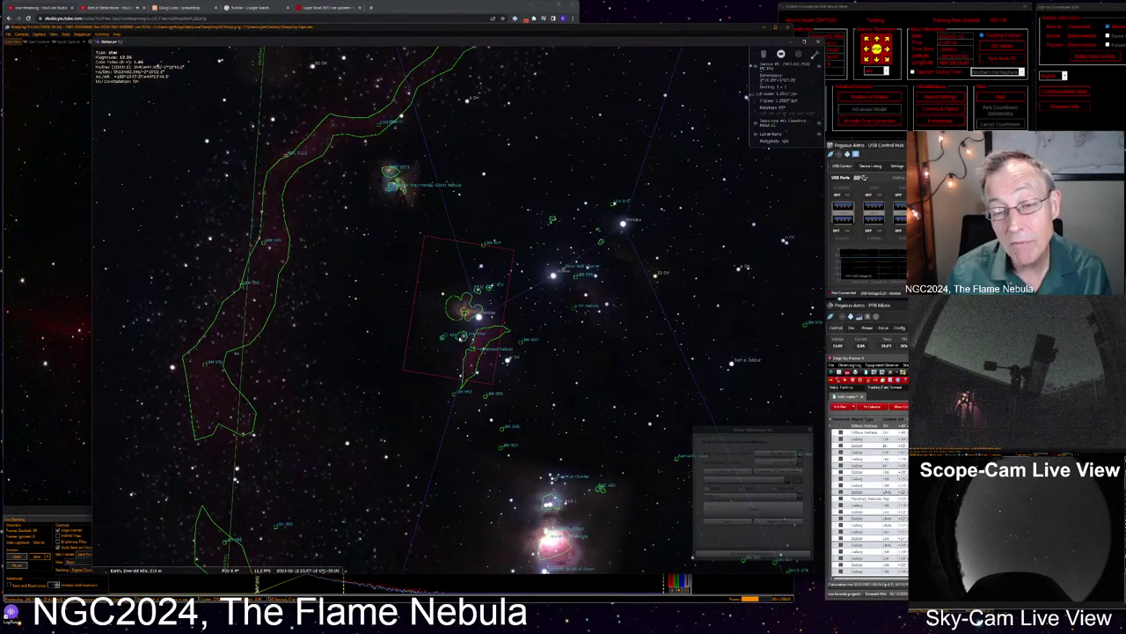
{"action": "left_click", "coordinate": [393, 176]}
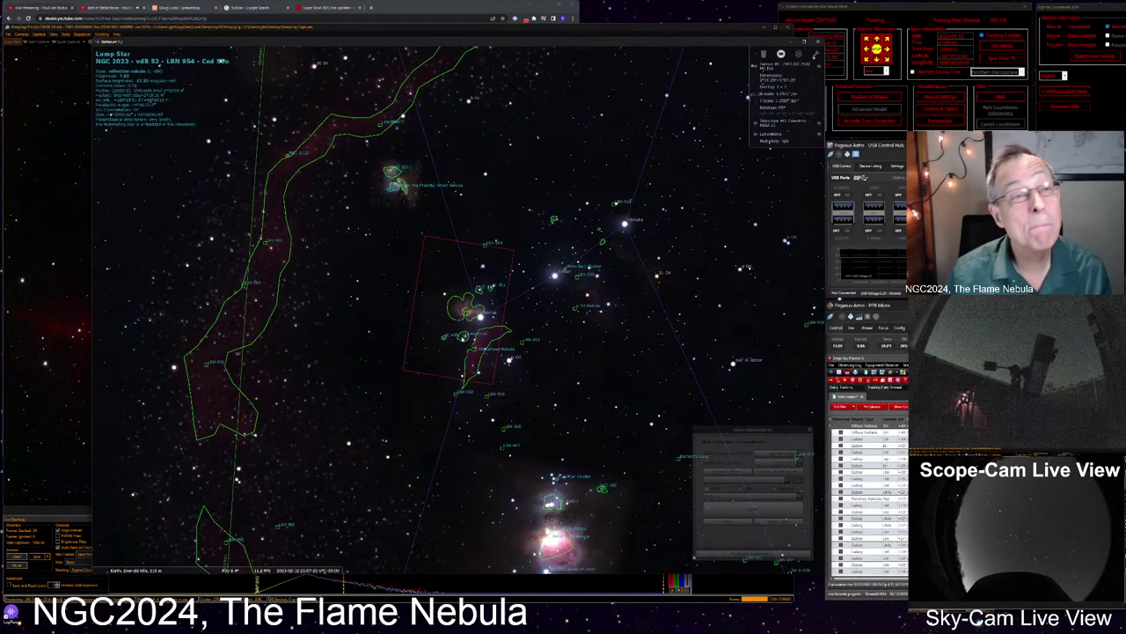
{"action": "left_click", "coordinate": [447, 339]}
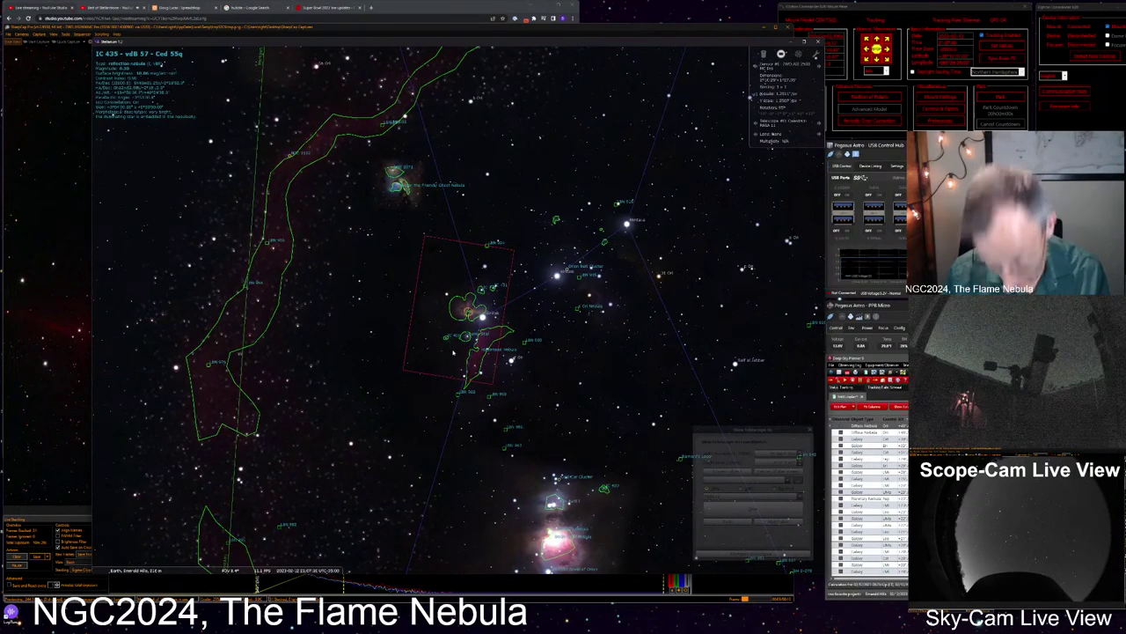
{"action": "key", "text": "alt+Tab"}
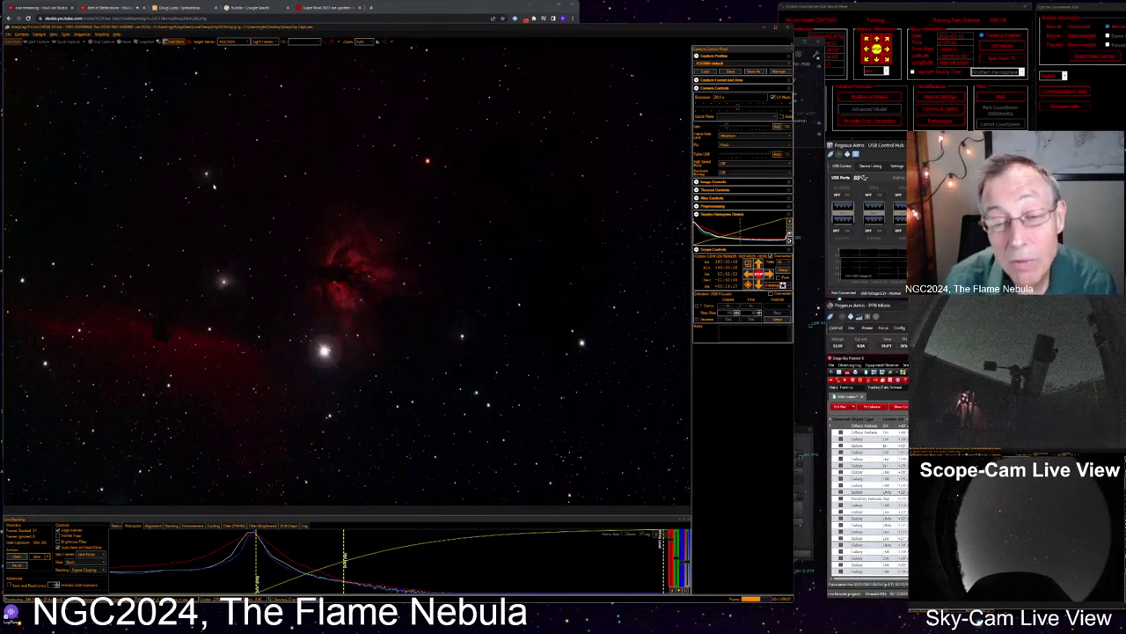
Zoom Stellarium out to Orion and back in on NGC 2024 inside the sensor outline
{"action": "left_click", "coordinate": [805, 374]}
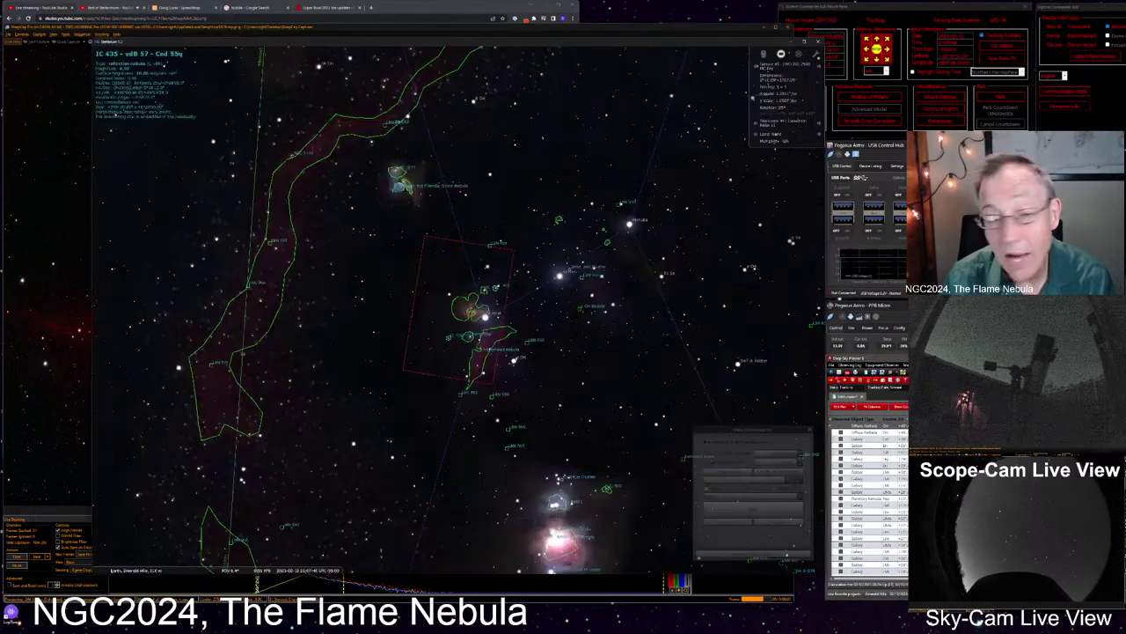
{"action": "scroll", "coordinate": [423, 447], "scroll_direction": "up", "scroll_amount": 5}
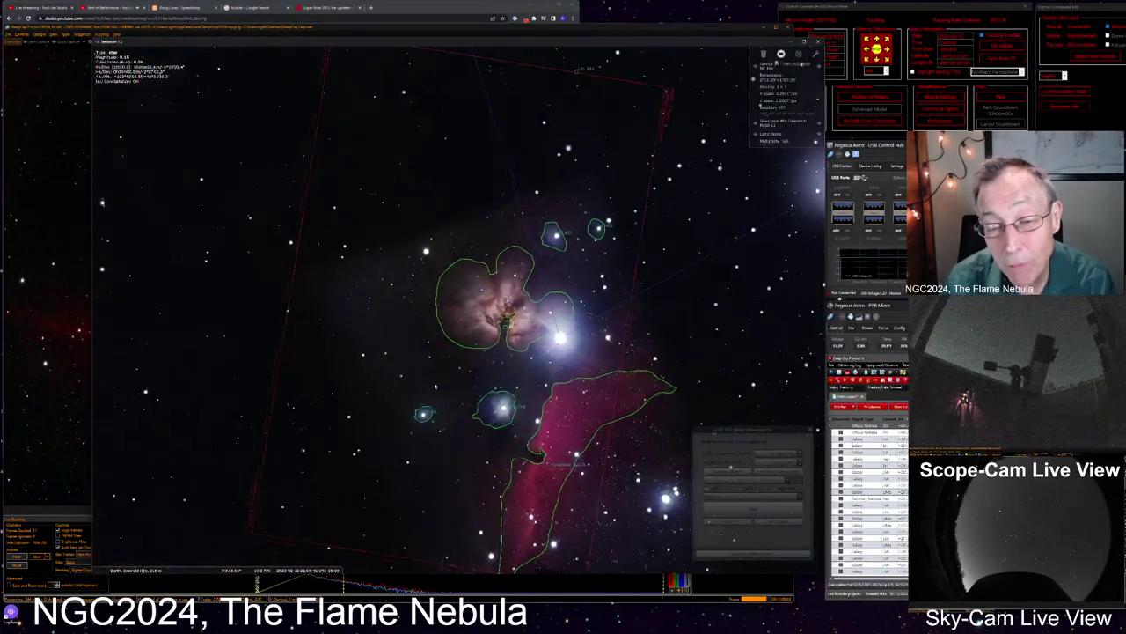
{"action": "scroll", "coordinate": [422, 447], "scroll_direction": "down", "scroll_amount": 3}
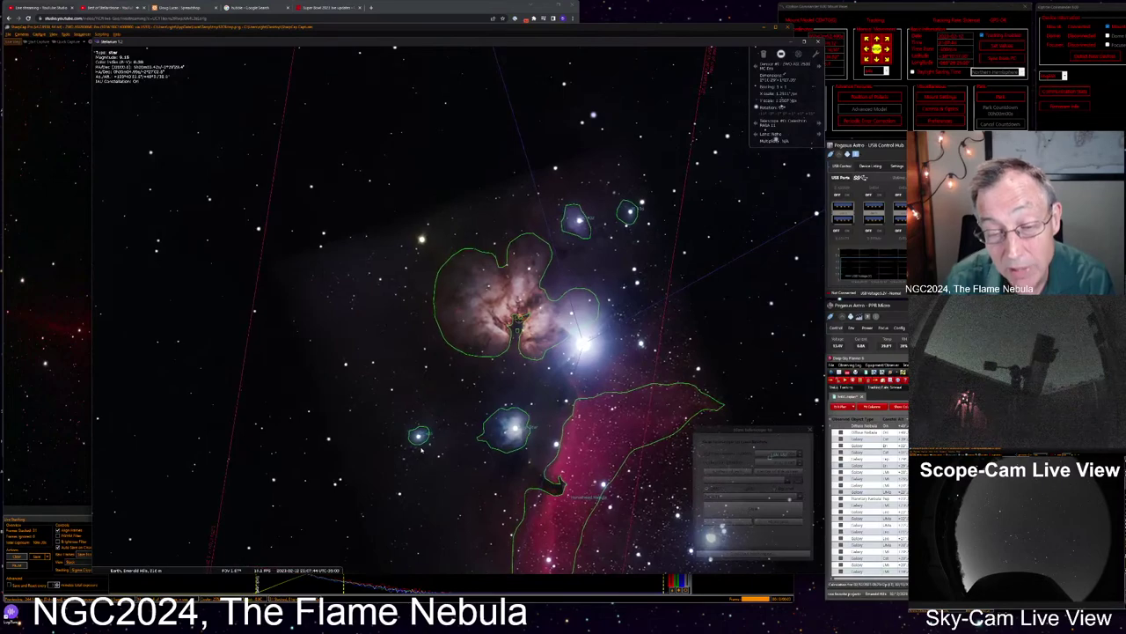
{"action": "scroll", "coordinate": [422, 451], "scroll_direction": "down", "scroll_amount": 2}
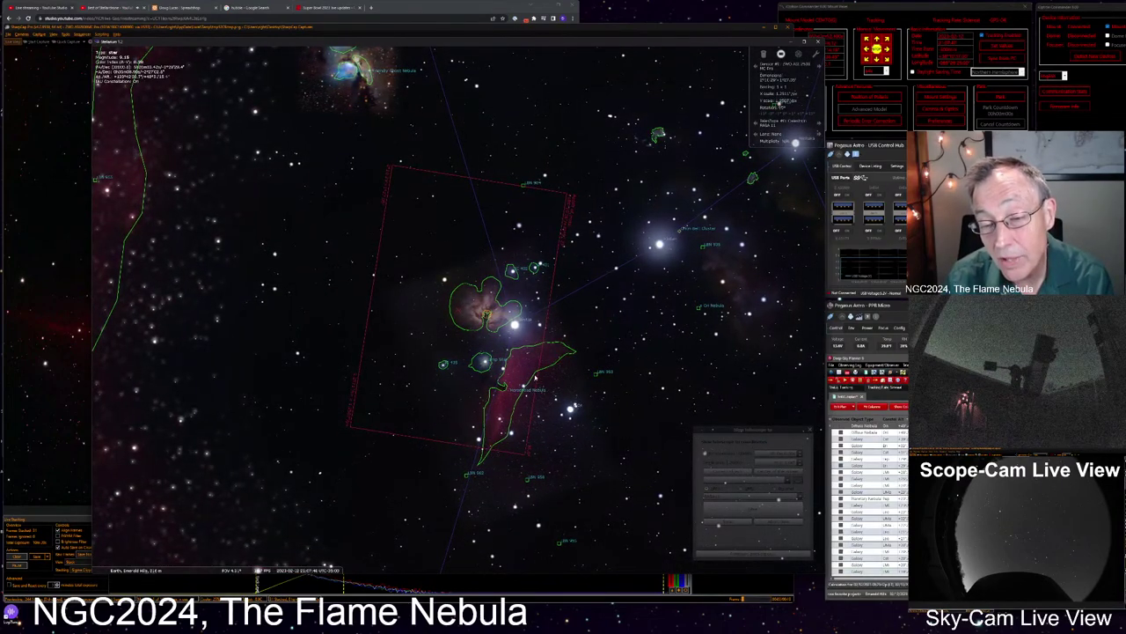
{"action": "scroll", "coordinate": [535, 377], "scroll_direction": "down", "scroll_amount": 3}
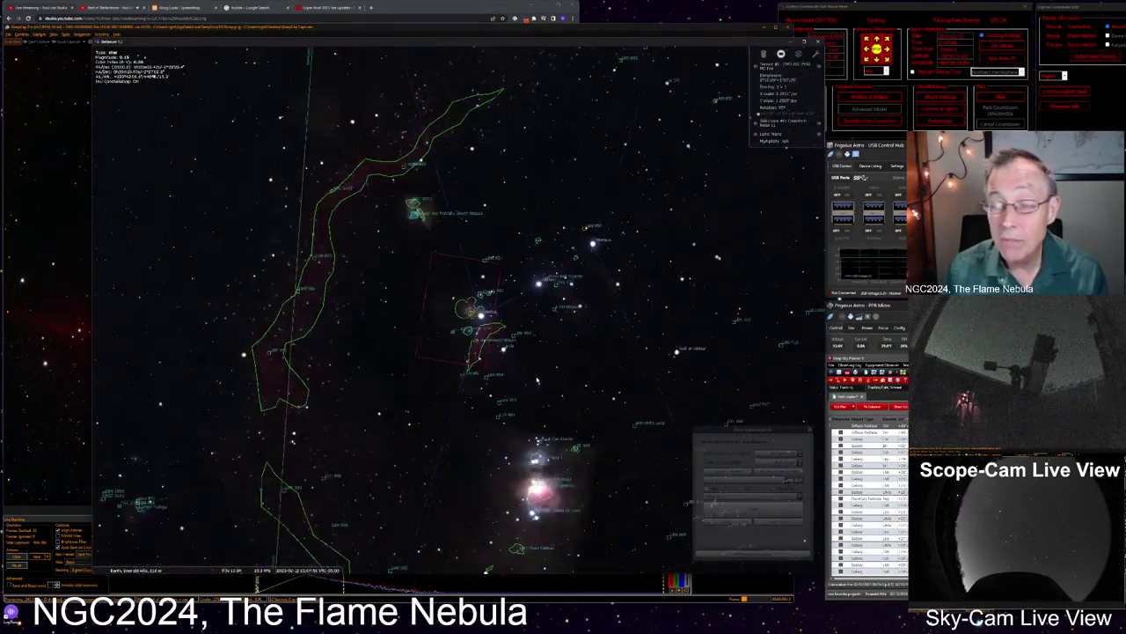
{"action": "scroll", "coordinate": [537, 380], "scroll_direction": "down", "scroll_amount": 4}
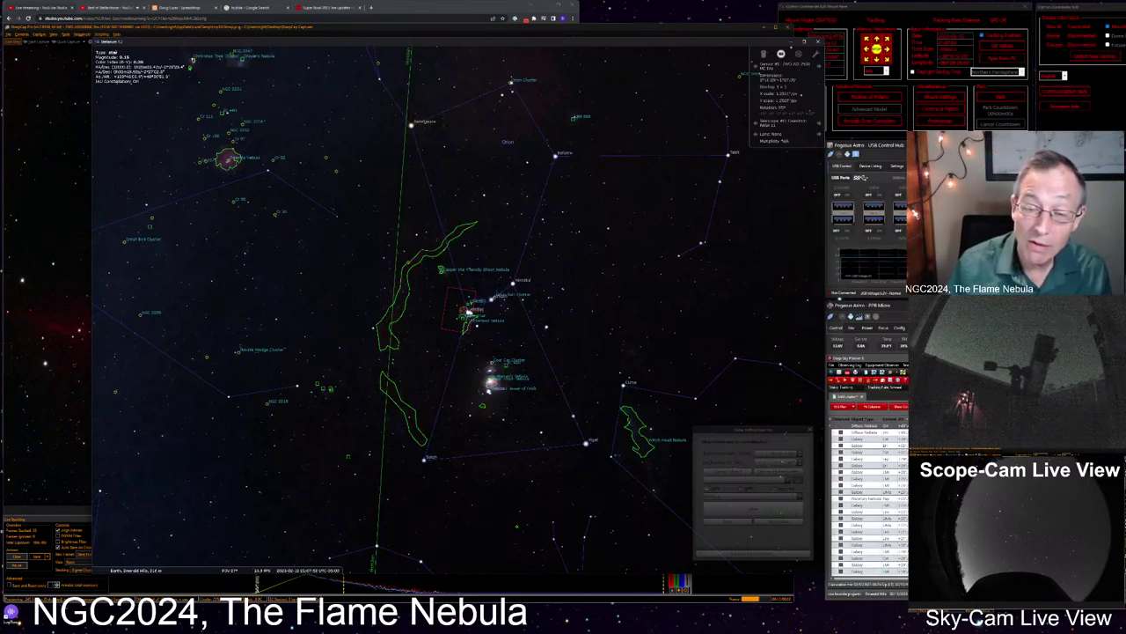
{"action": "scroll", "coordinate": [468, 309], "scroll_direction": "down", "scroll_amount": 3}
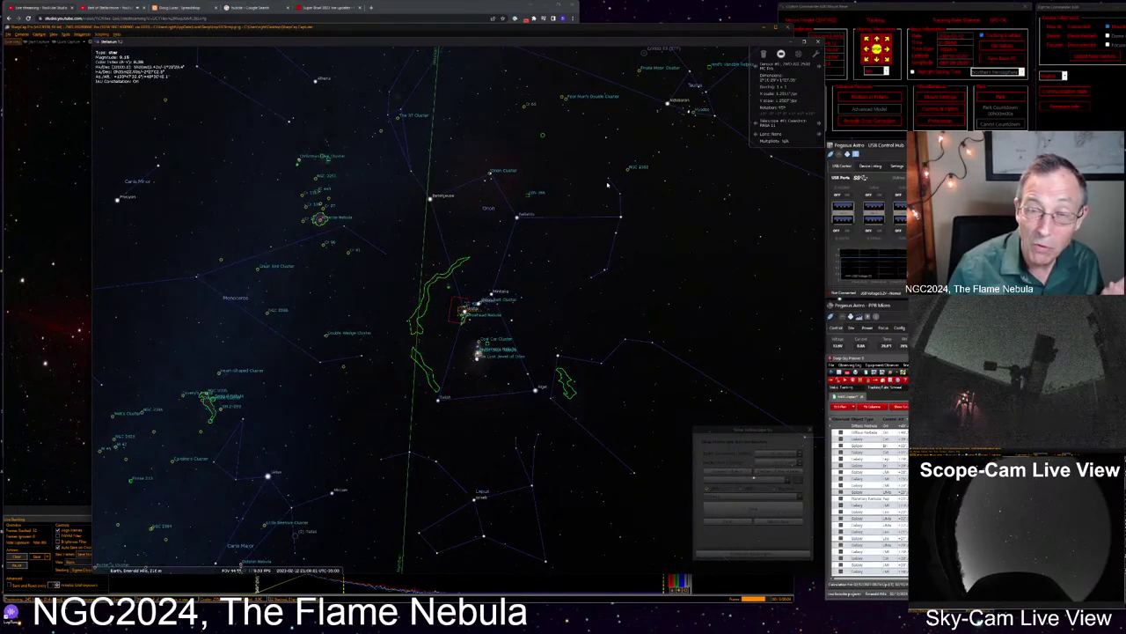
{"action": "scroll", "coordinate": [521, 210], "scroll_direction": "down", "scroll_amount": 2}
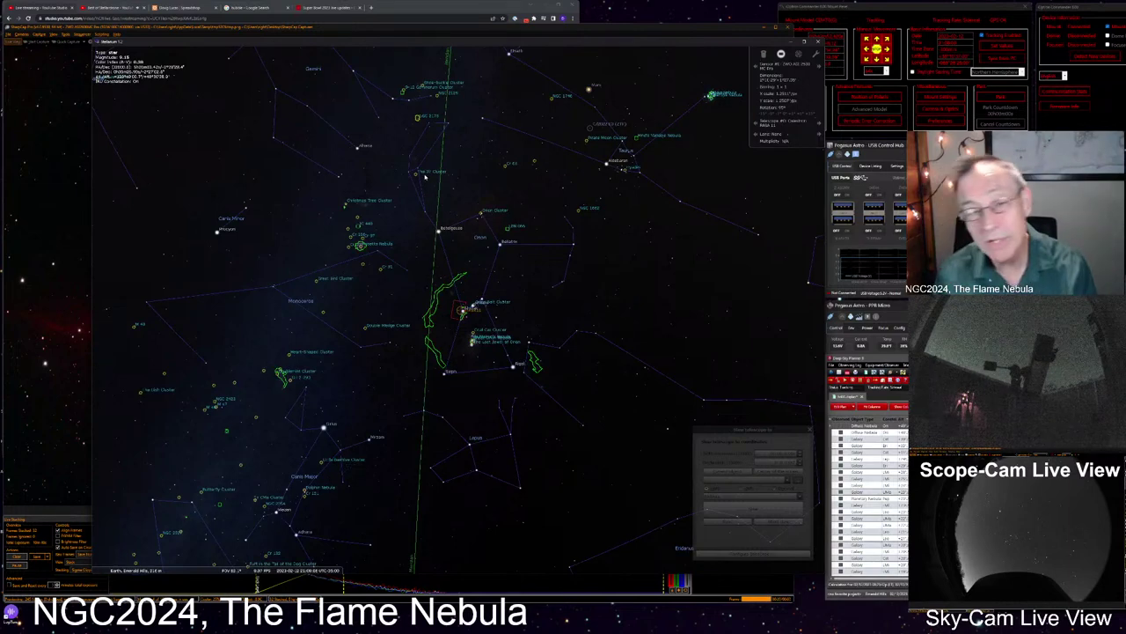
{"action": "scroll", "coordinate": [418, 175], "scroll_direction": "up", "scroll_amount": 4}
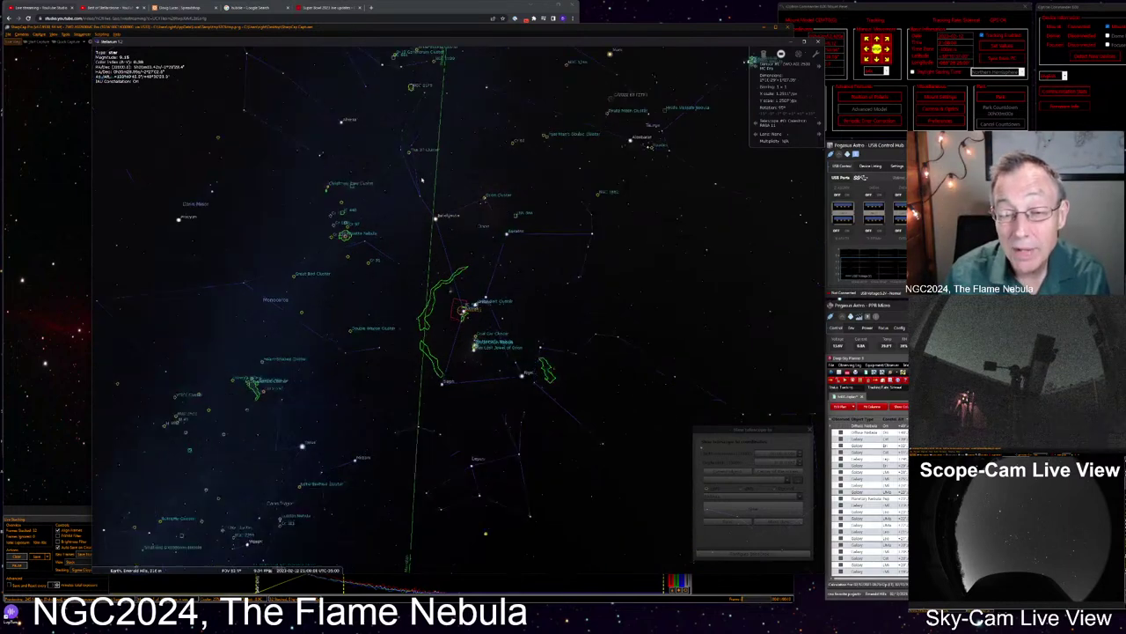
{"action": "scroll", "coordinate": [472, 310], "scroll_direction": "up", "scroll_amount": 2}
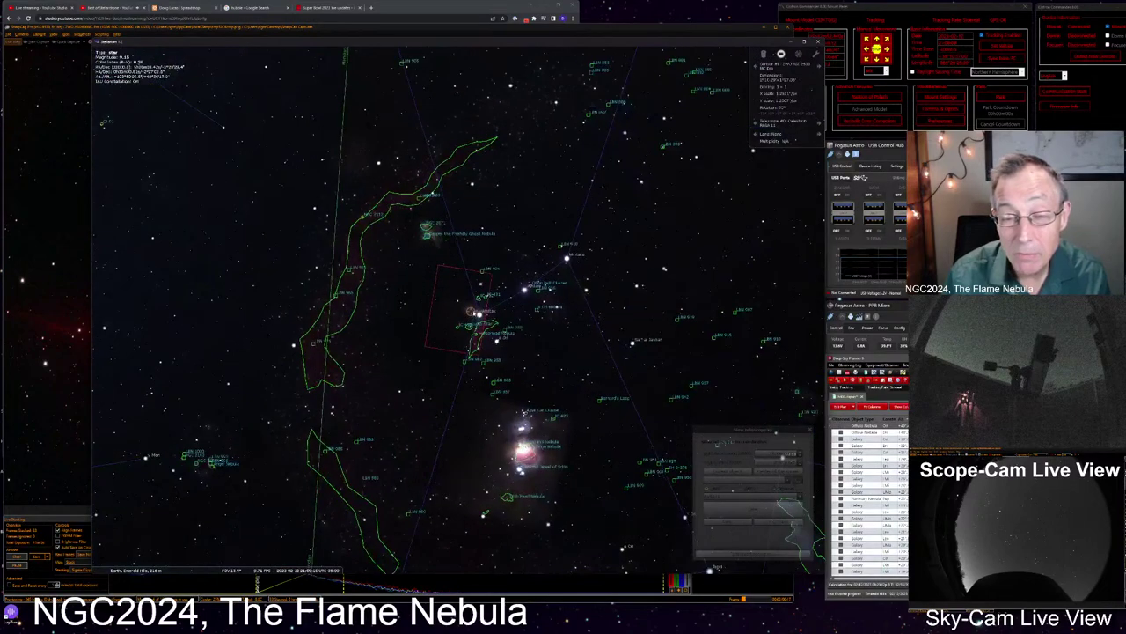
{"action": "scroll", "coordinate": [472, 309], "scroll_direction": "up", "scroll_amount": 3}
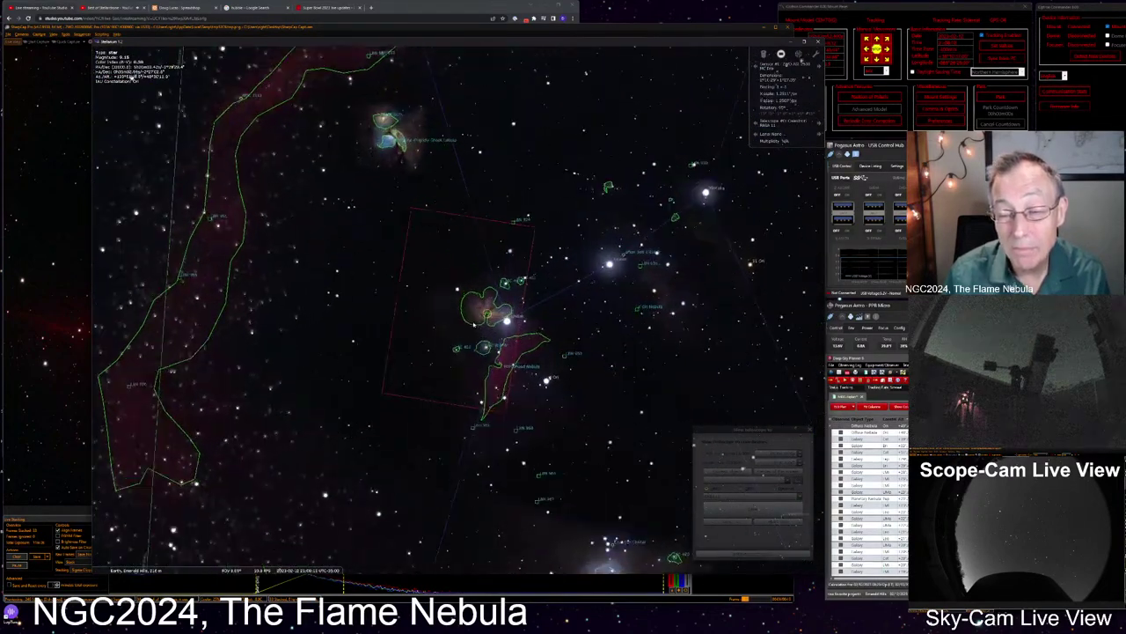
{"action": "scroll", "coordinate": [473, 310], "scroll_direction": "up", "scroll_amount": 3}
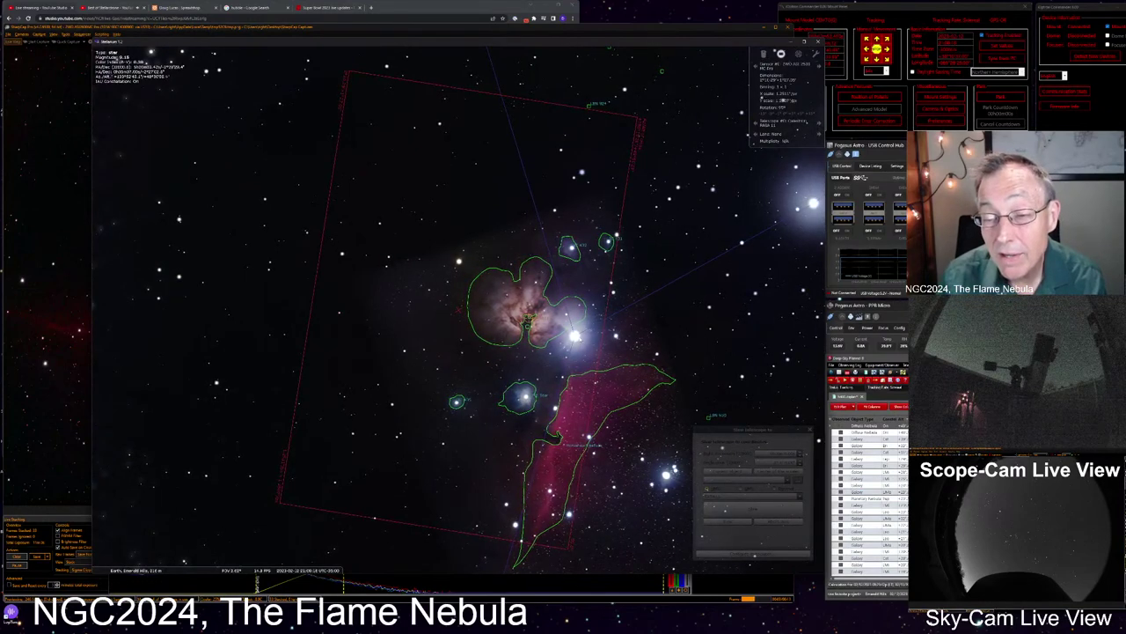
Compare NGC 2024's framing in the sensor outline, then bring SharpCap's live stack back
{"action": "scroll", "coordinate": [453, 310], "scroll_direction": "up", "scroll_amount": 2}
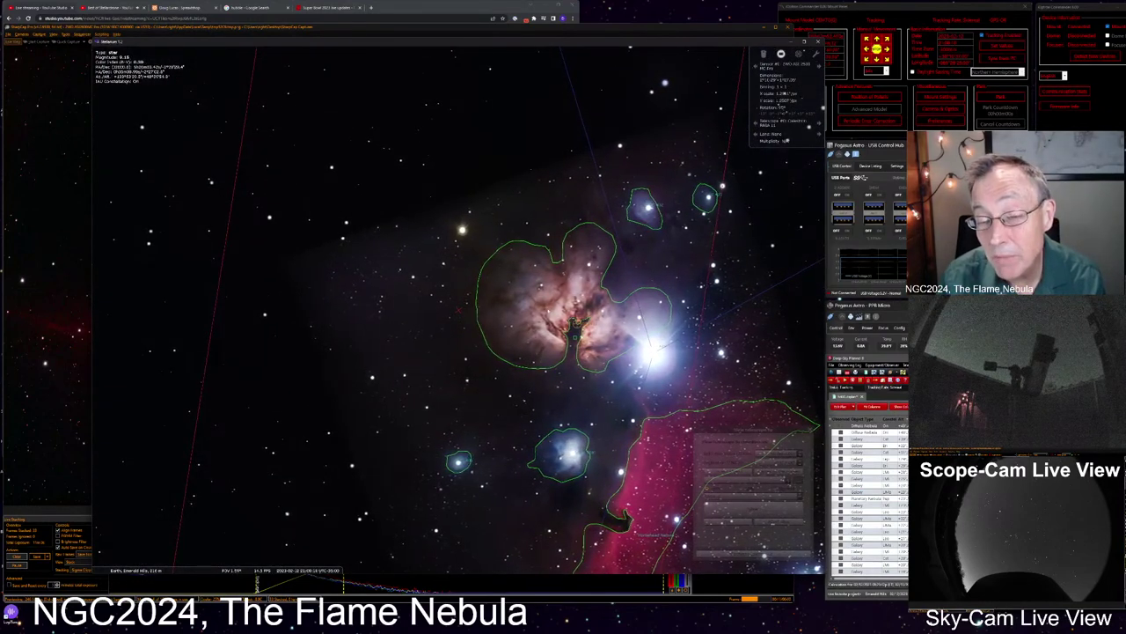
{"action": "scroll", "coordinate": [473, 314], "scroll_direction": "down", "scroll_amount": 3}
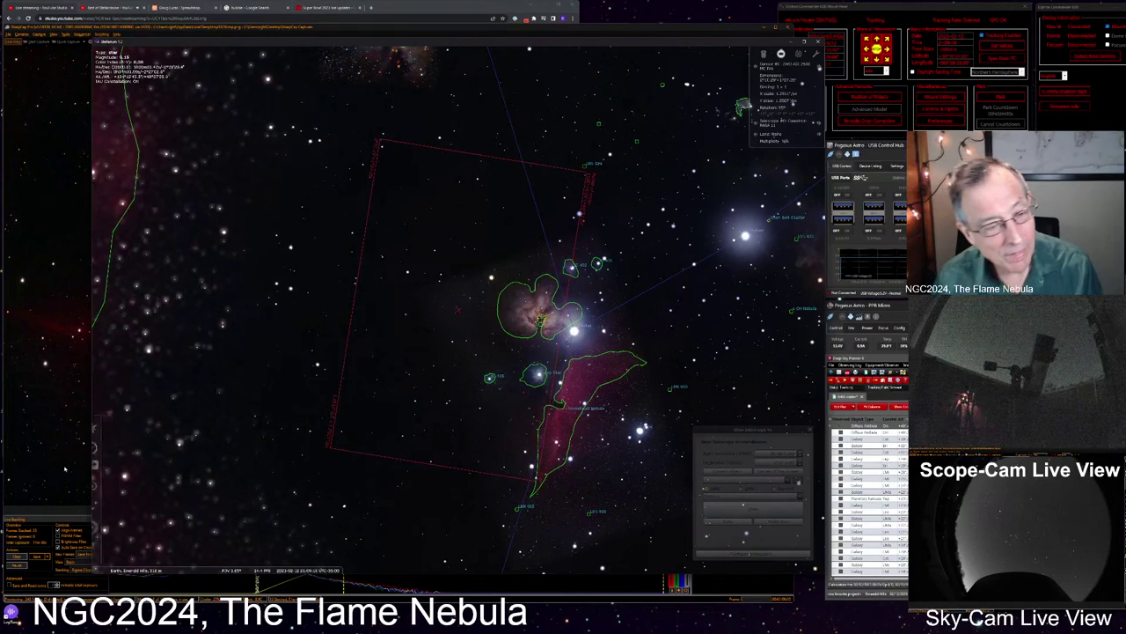
{"action": "left_click", "coordinate": [63, 464]}
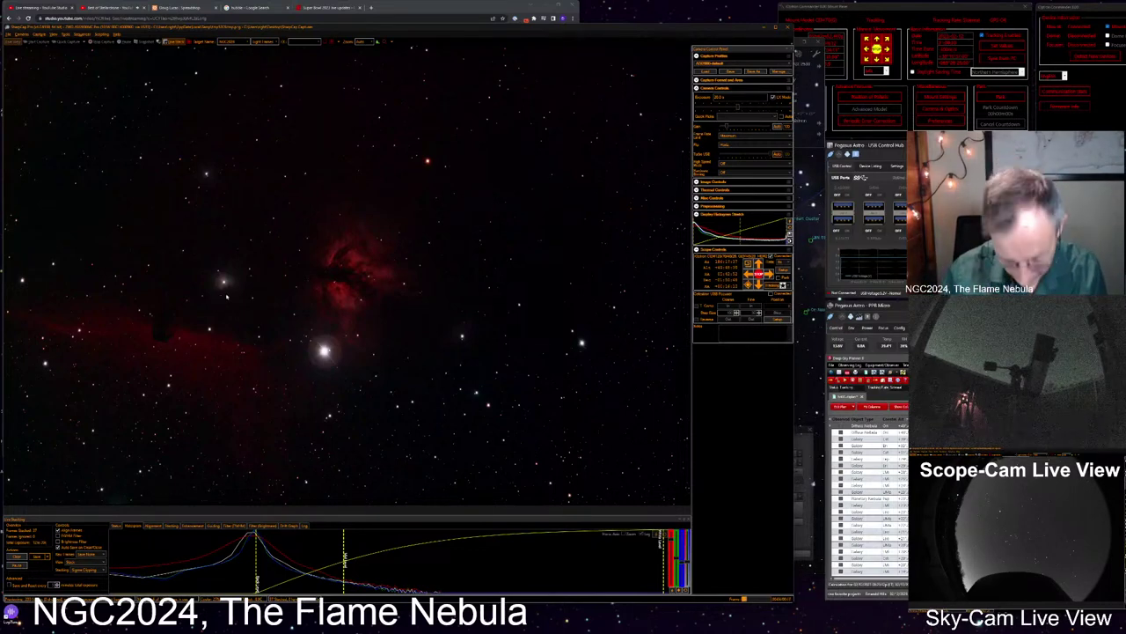
Zoom out of the Flame Nebula live stack to show the surrounding star field
{"action": "scroll", "coordinate": [393, 302], "scroll_direction": "up", "scroll_amount": 2}
{"action": "scroll", "coordinate": [392, 302], "scroll_direction": "up", "scroll_amount": 1}
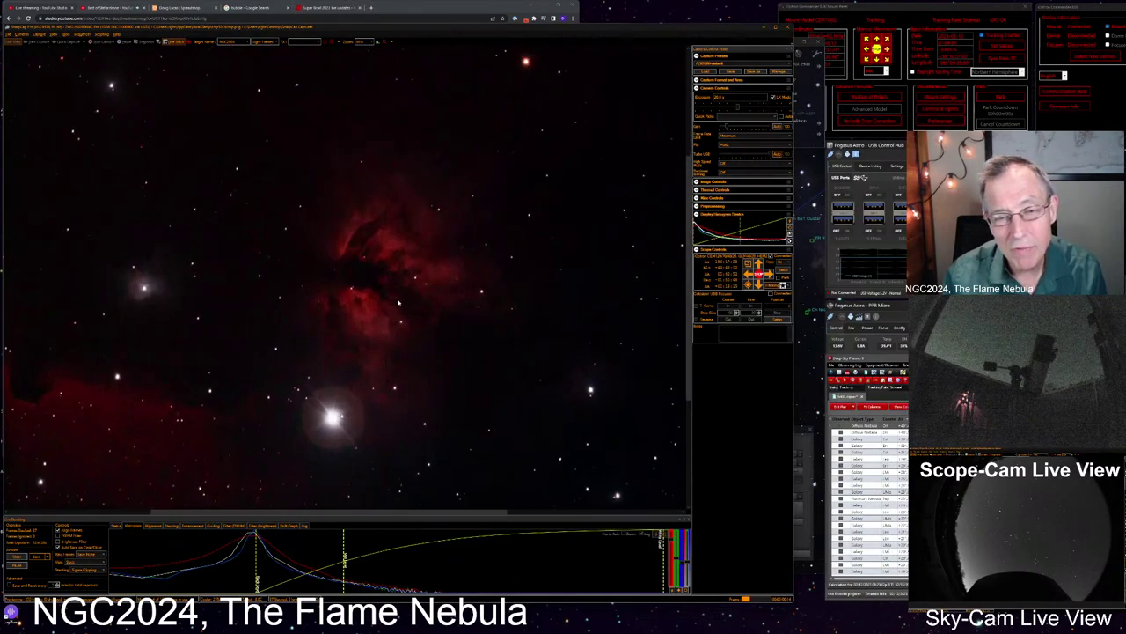
{"action": "scroll", "coordinate": [396, 303], "scroll_direction": "down", "scroll_amount": 2}
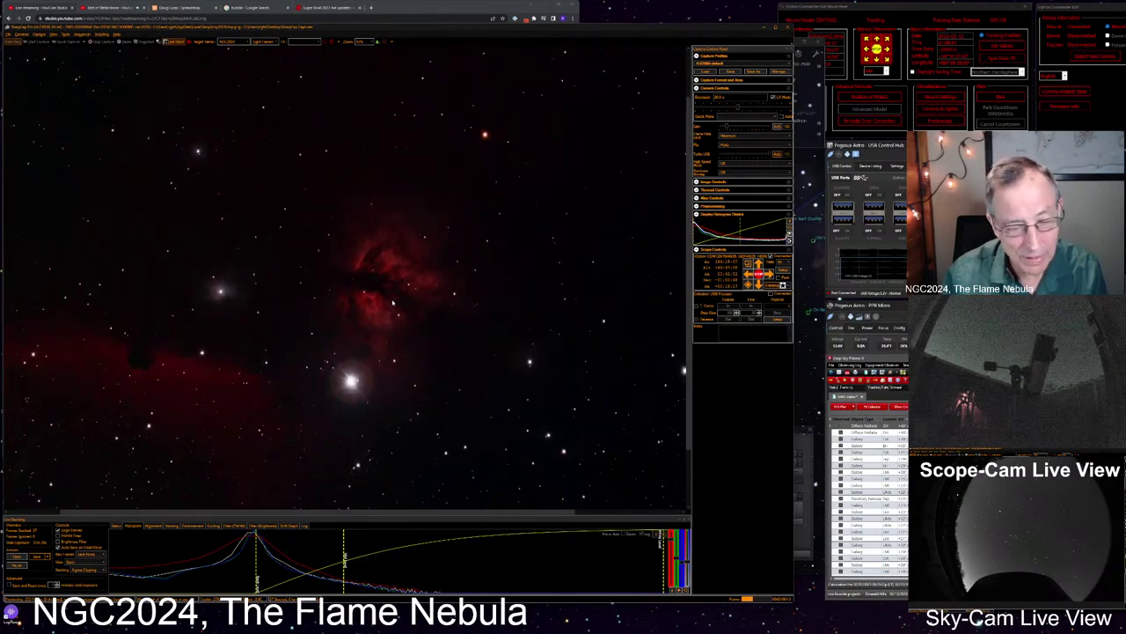
{"action": "scroll", "coordinate": [358, 471], "scroll_direction": "down", "scroll_amount": 1}
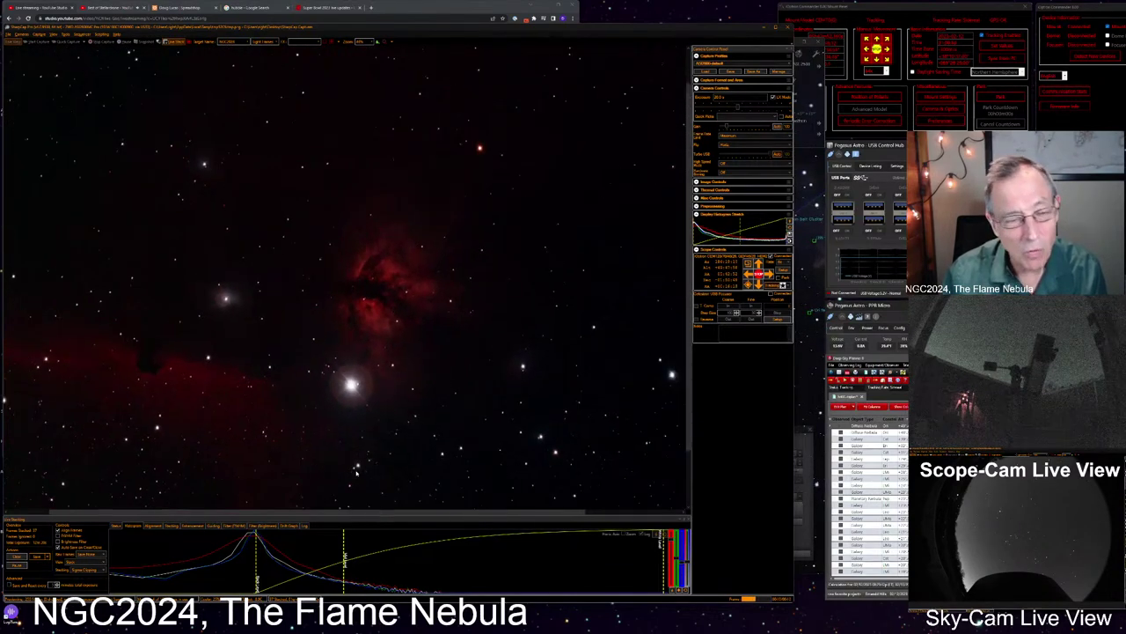
Save the Flame Nebula live stack using 'Save exactly as seen'
{"action": "scroll", "coordinate": [356, 473], "scroll_direction": "down", "scroll_amount": 1}
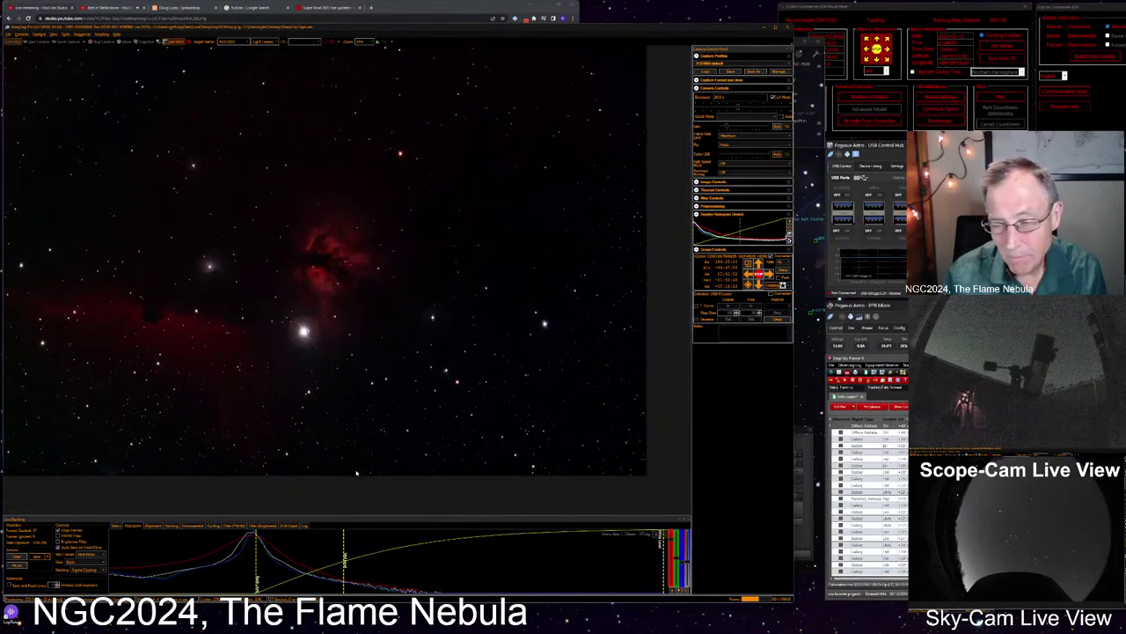
{"action": "left_click", "coordinate": [36, 557]}
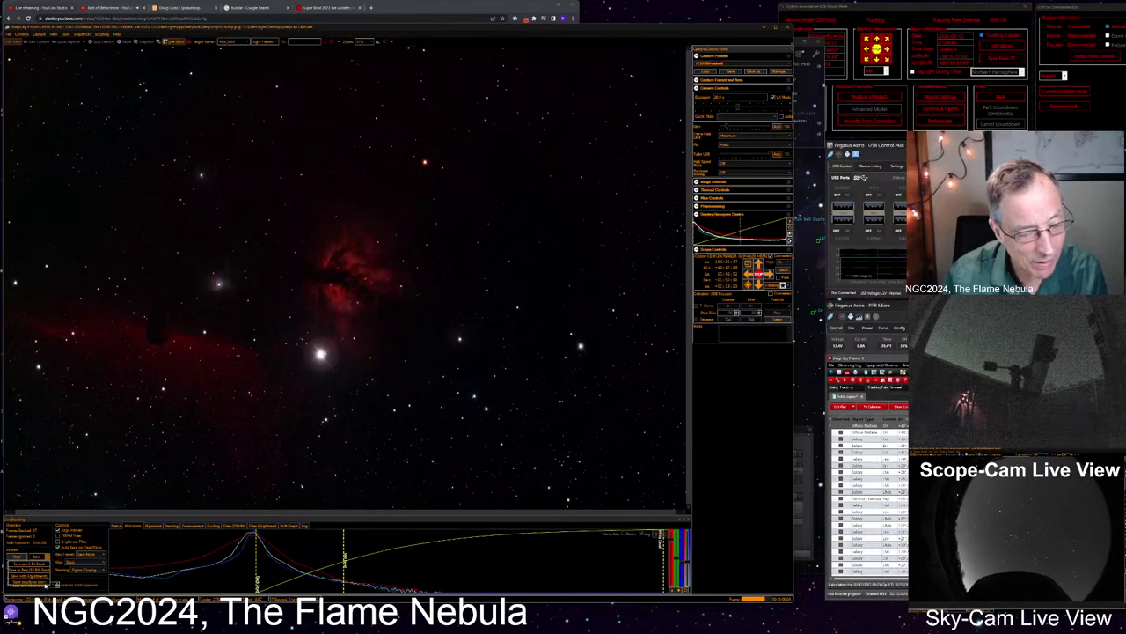
{"action": "left_click", "coordinate": [45, 581]}
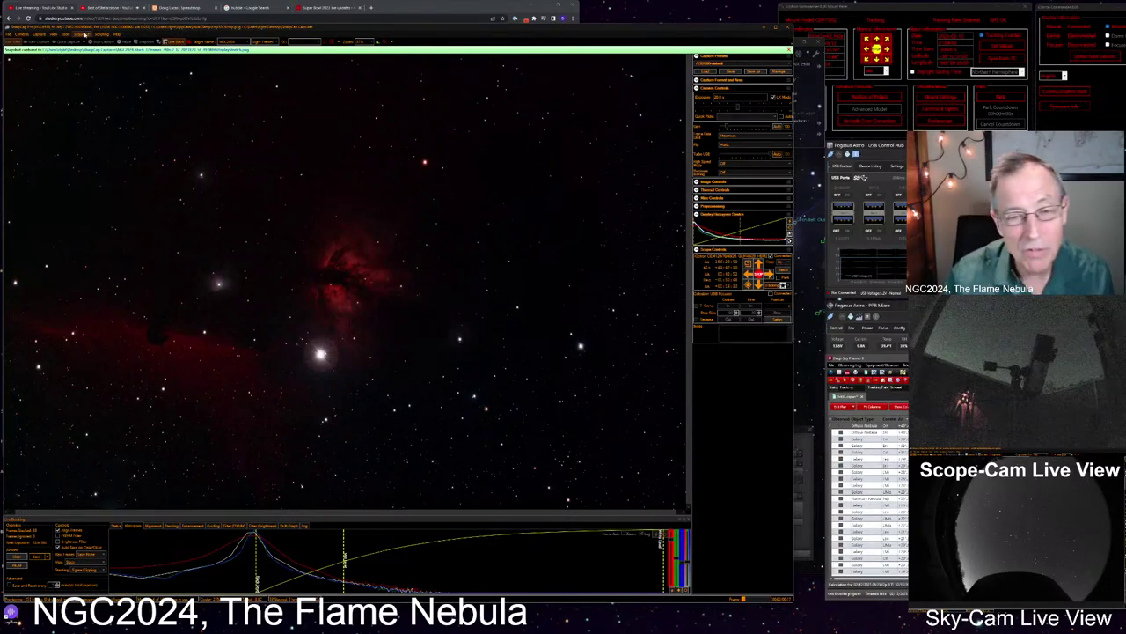
Run the most recently used imaging sequence from Sequence > Run Recent
{"action": "left_click", "coordinate": [82, 35]}
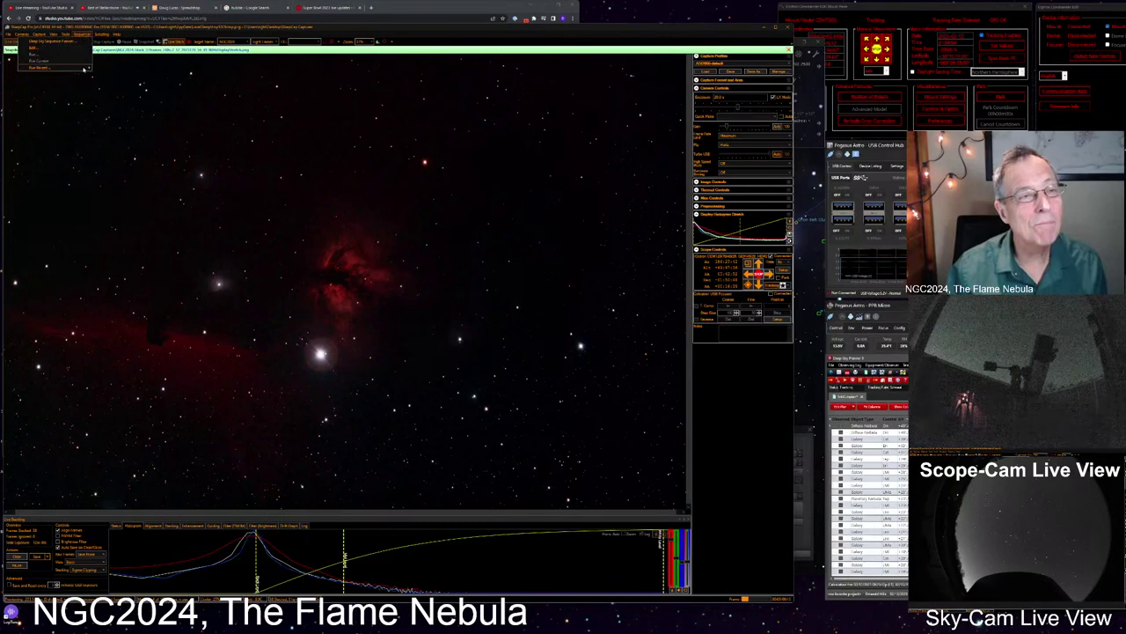
{"action": "mouse_move", "coordinate": [79, 68]}
{"action": "left_click", "coordinate": [123, 68]}
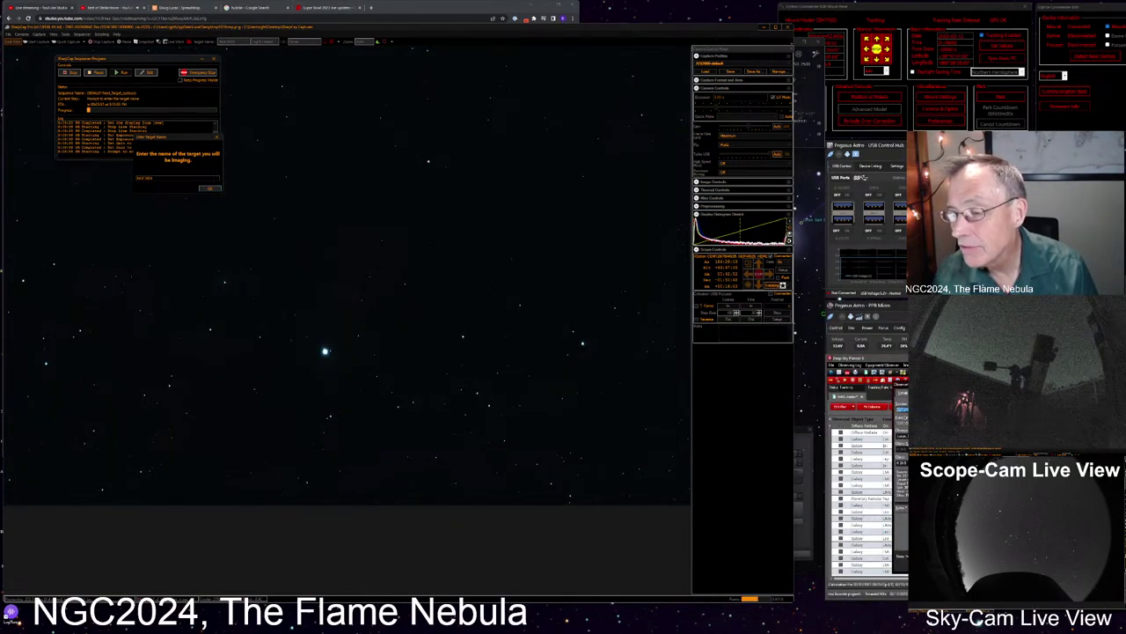
Add the note 'of 1' to the NGC2024 observation and save the record
{"action": "left_click", "coordinate": [537, 494]}
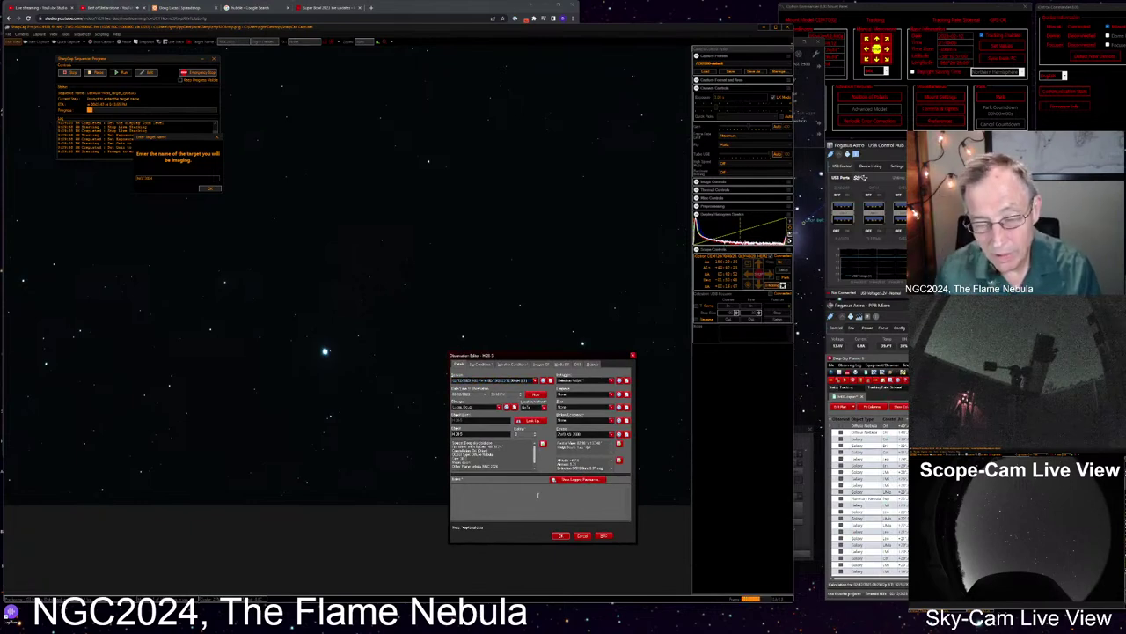
{"action": "type", "text": "of 1"}
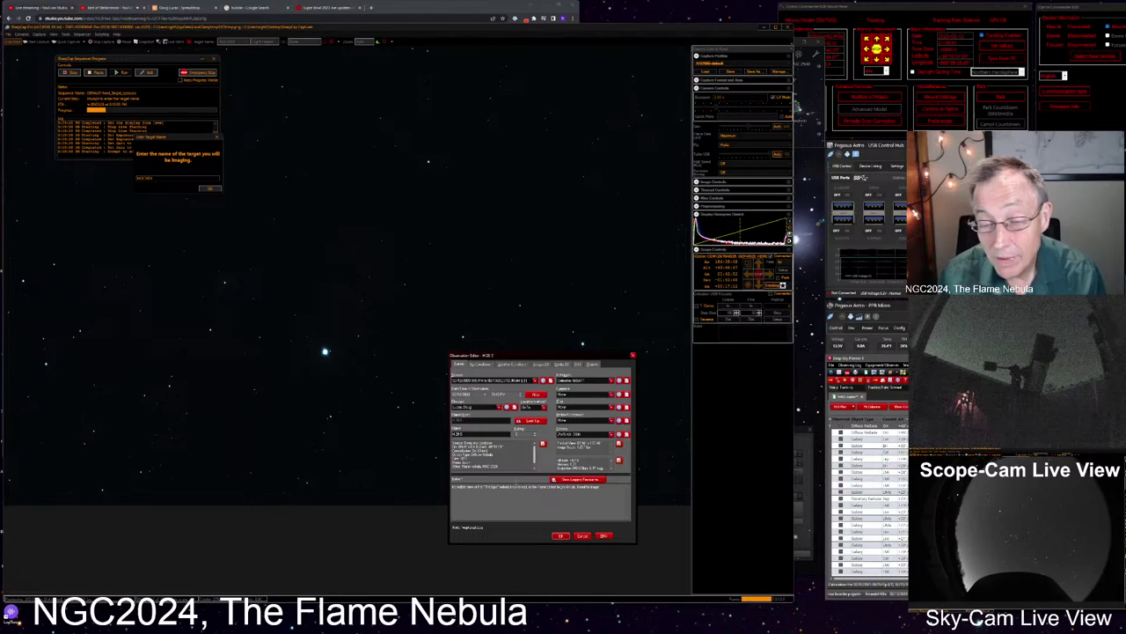
{"action": "left_click", "coordinate": [559, 536]}
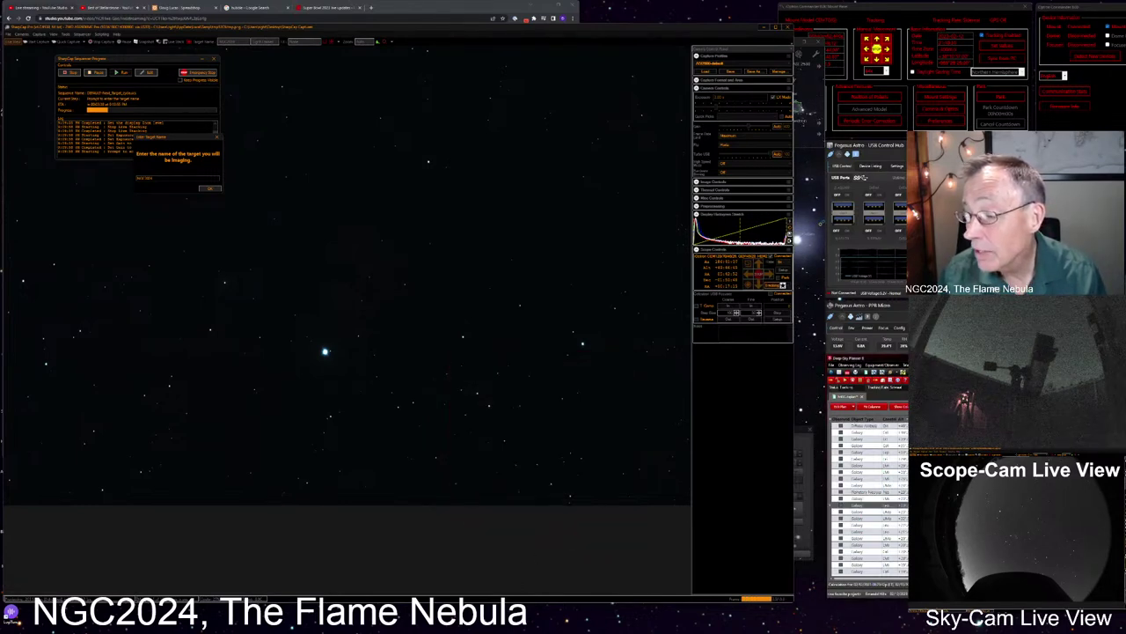
Pick the Diffuse Nebula row and enter 'Cosmic Bat Nebula' as the sequence's target name
{"action": "left_click", "coordinate": [867, 425]}
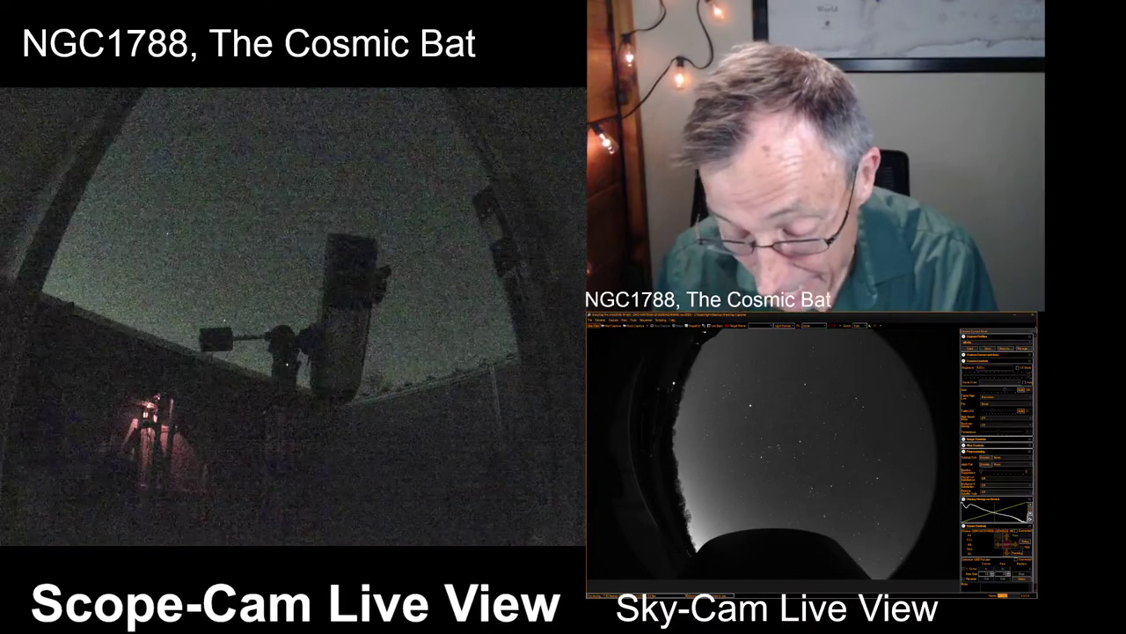
{"action": "type", "text": "Nebula"}
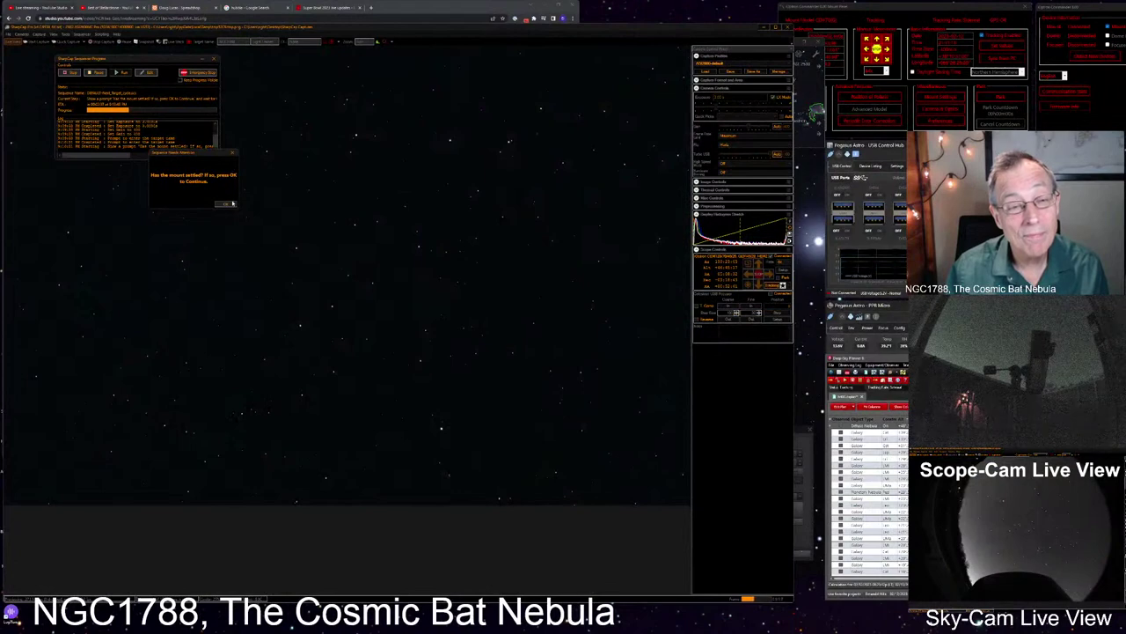
Confirm the mount has settled so the sequence resumes on NGC1788
{"action": "left_click", "coordinate": [230, 203]}
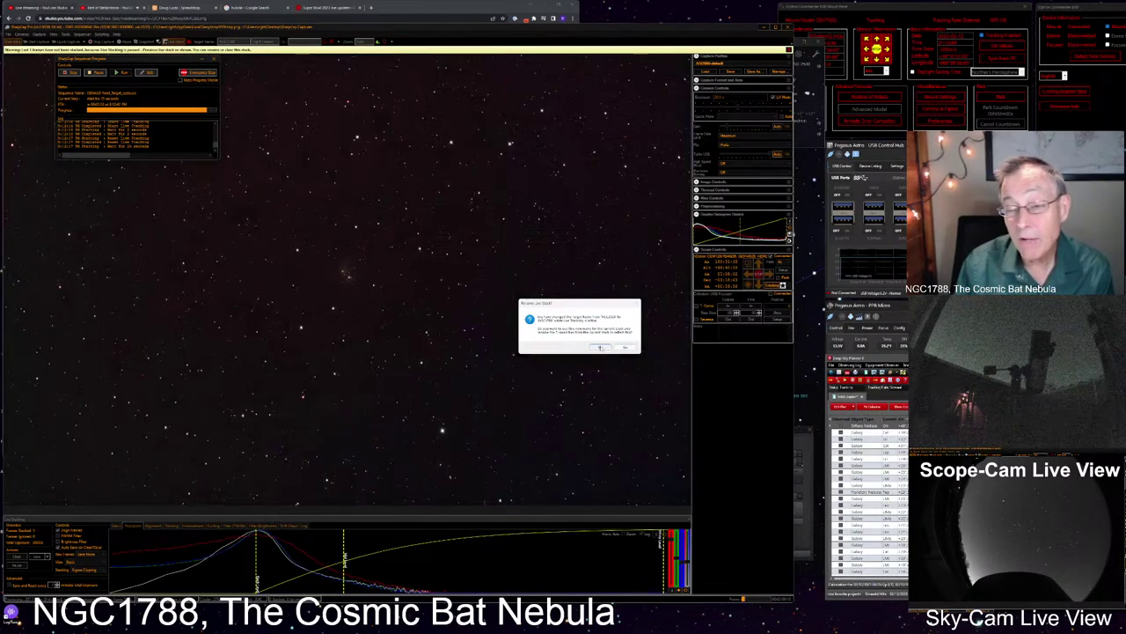
Confirm restarting the live stack for the NGC1788 target
{"action": "left_click", "coordinate": [600, 347]}
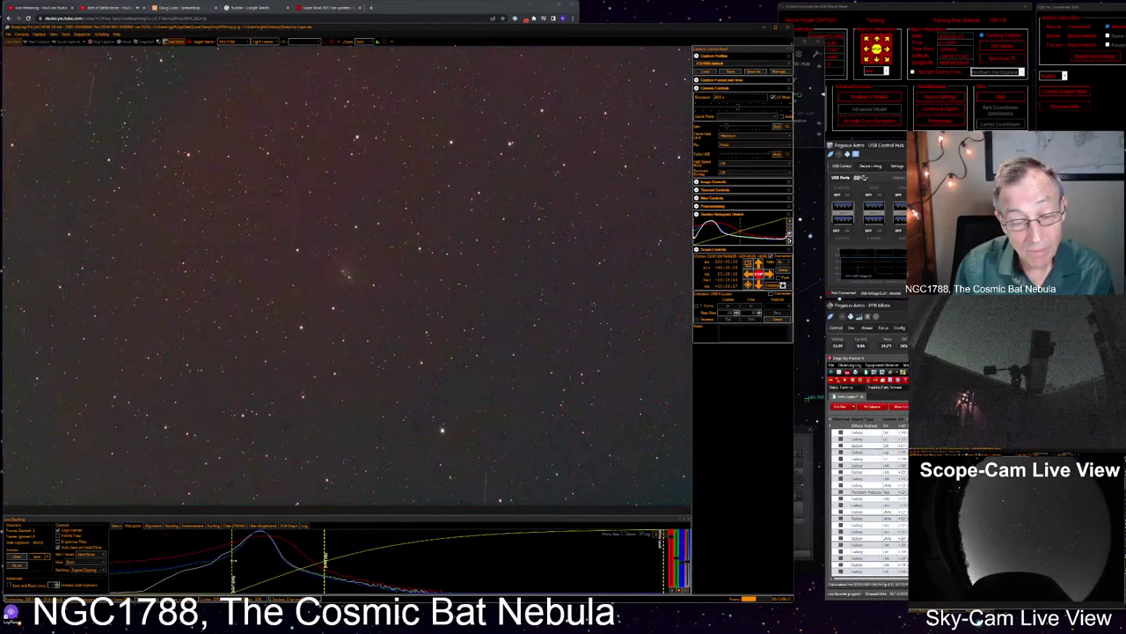
Drag the histogram black point right to darken the Cosmic Bat stack's background
{"action": "left_click_drag", "start_coordinate": [227, 561], "coordinate": [337, 560]}
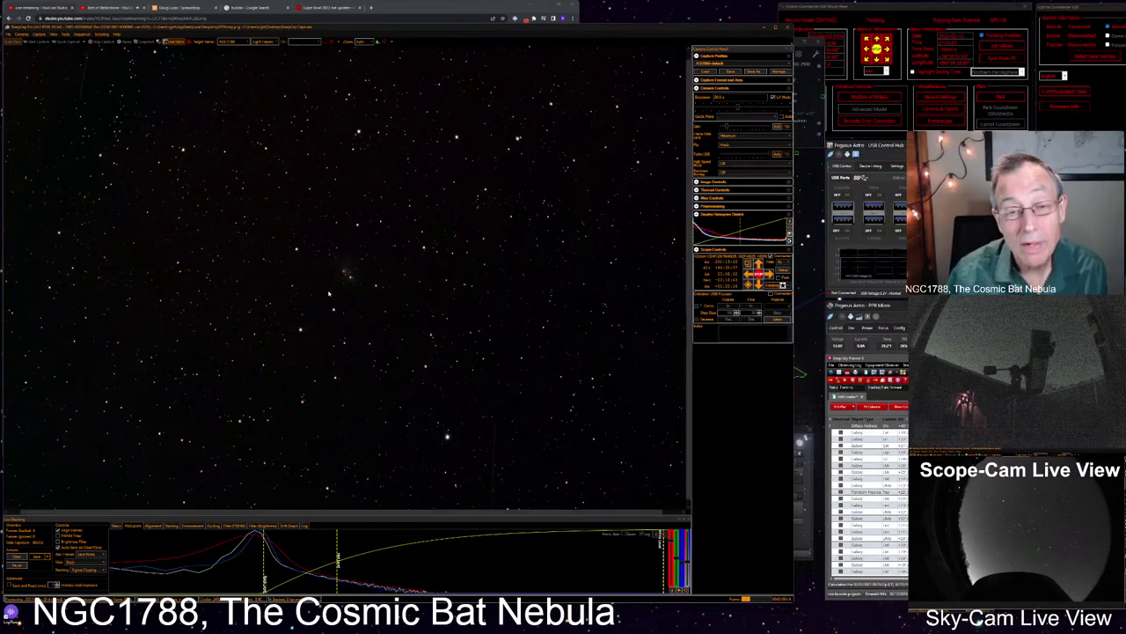
Zoom in on the Cosmic Bat nebula and nudge the histogram midtone marker slightly right
{"action": "scroll", "coordinate": [357, 282], "scroll_direction": "up", "scroll_amount": 2}
{"action": "scroll", "coordinate": [361, 285], "scroll_direction": "up", "scroll_amount": 3}
{"action": "scroll", "coordinate": [361, 285], "scroll_direction": "up", "scroll_amount": 3}
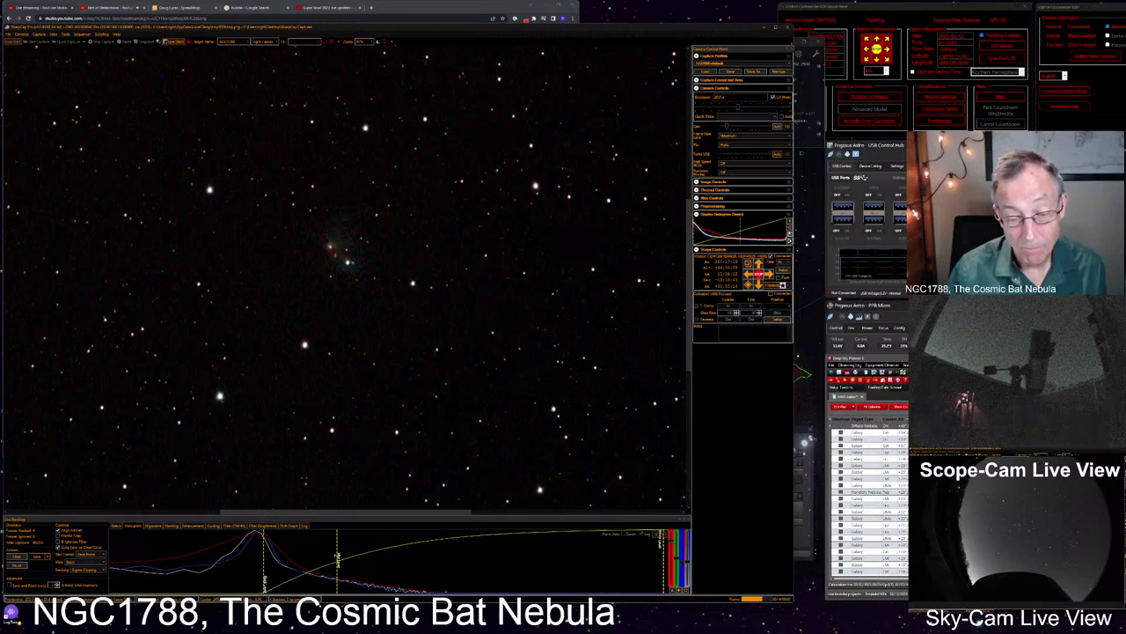
{"action": "left_click_drag", "start_coordinate": [337, 559], "coordinate": [343, 559]}
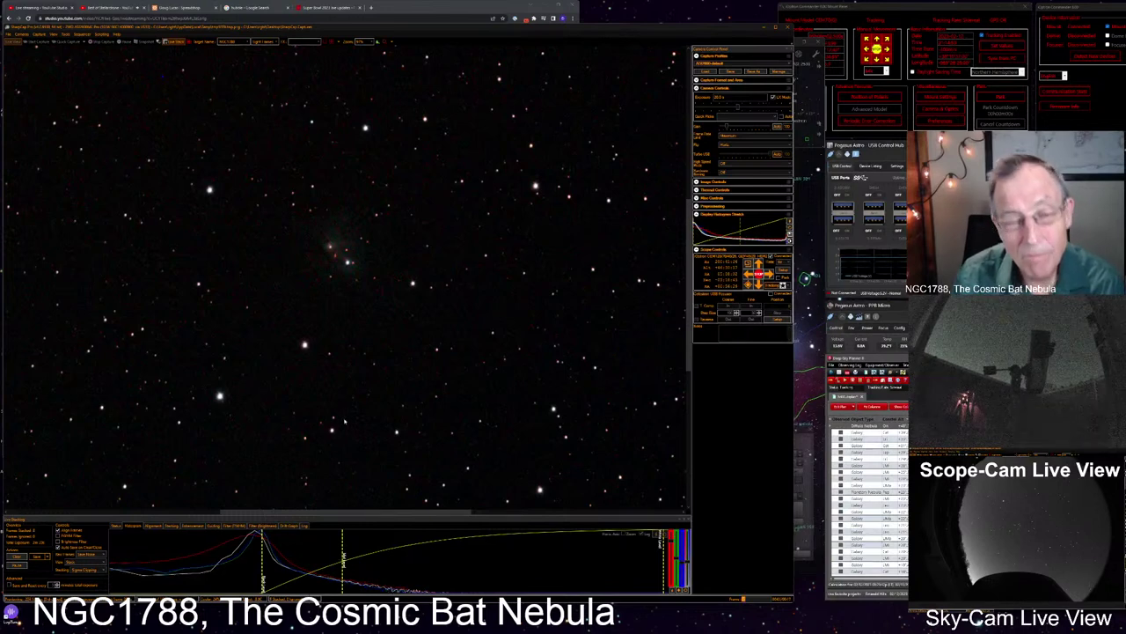
{"action": "scroll", "coordinate": [347, 287], "scroll_direction": "up", "scroll_amount": 1}
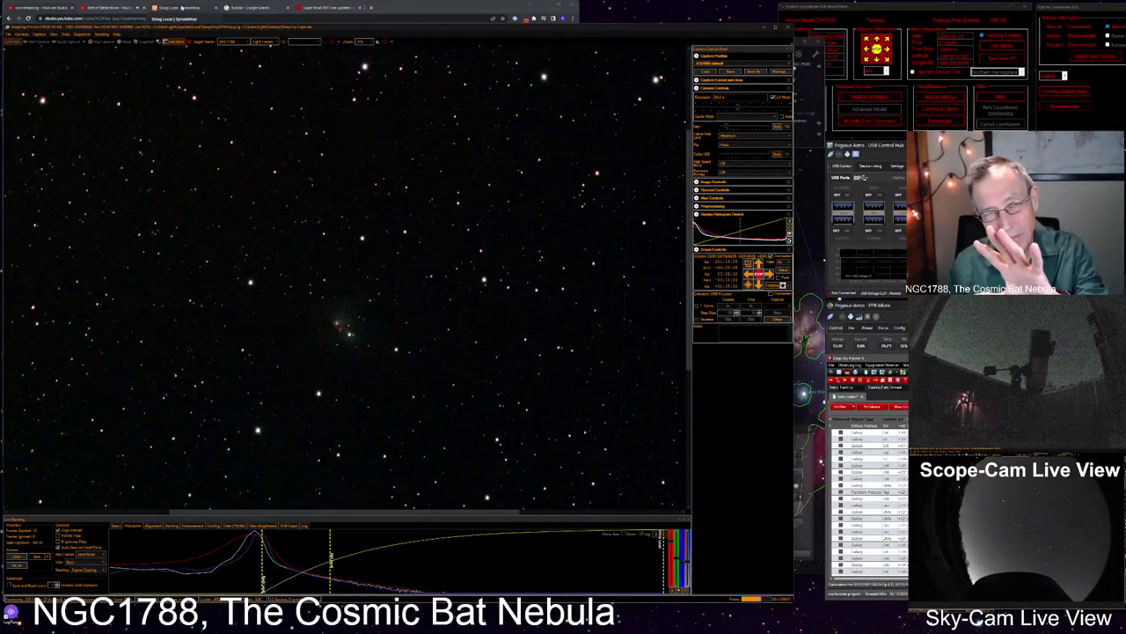
View the Emerald Hills Skies Spreadshop page, then load YouTube's home page in a new tab
{"action": "left_click", "coordinate": [182, 7]}
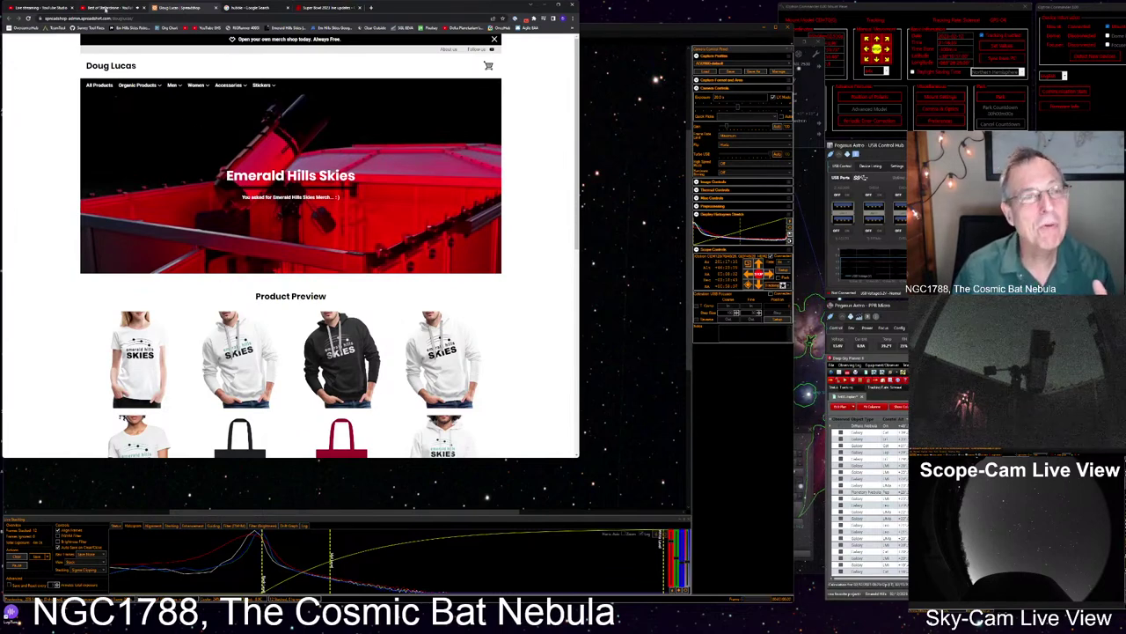
{"action": "left_click", "coordinate": [372, 7]}
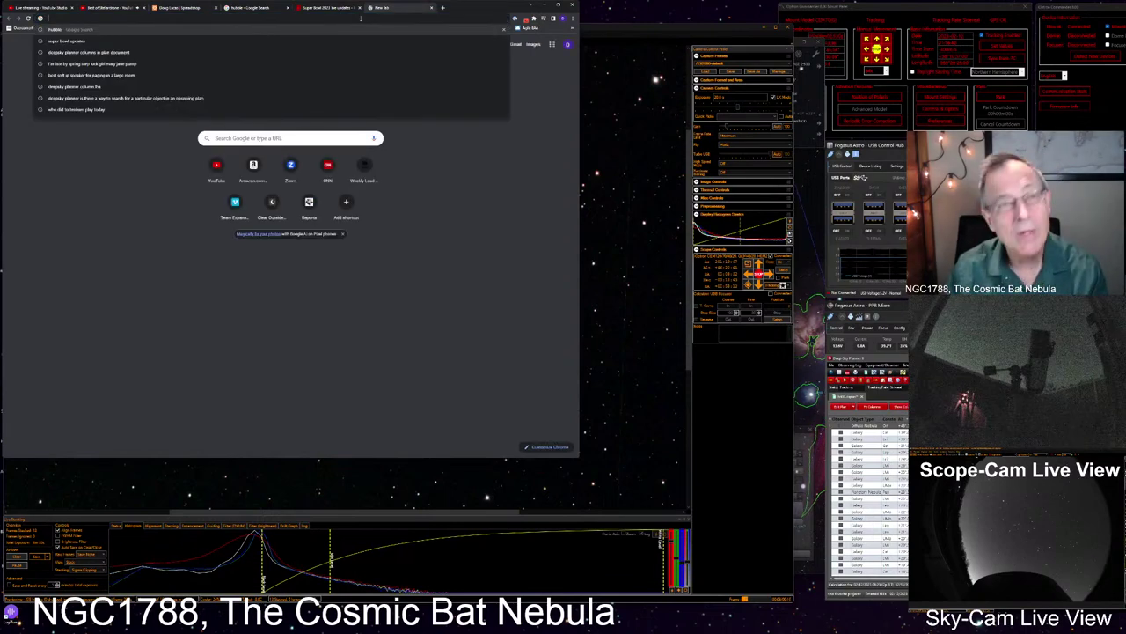
{"action": "key", "text": "Return"}
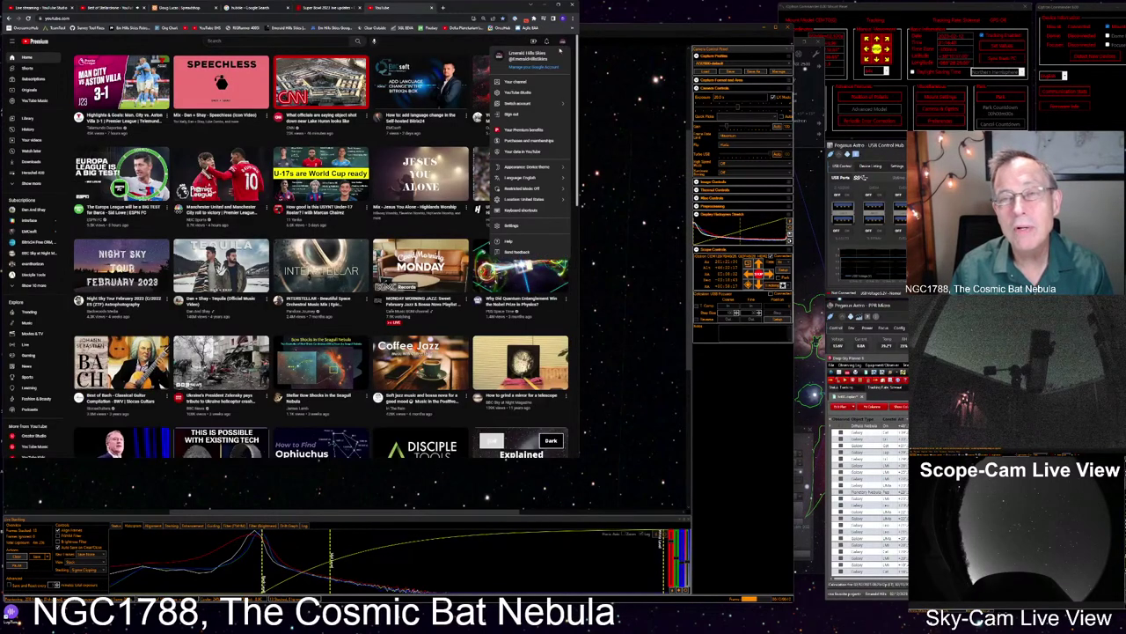
Go from the account menu to the Emerald Hills Skies channel's Store tab
{"action": "left_click", "coordinate": [563, 41]}
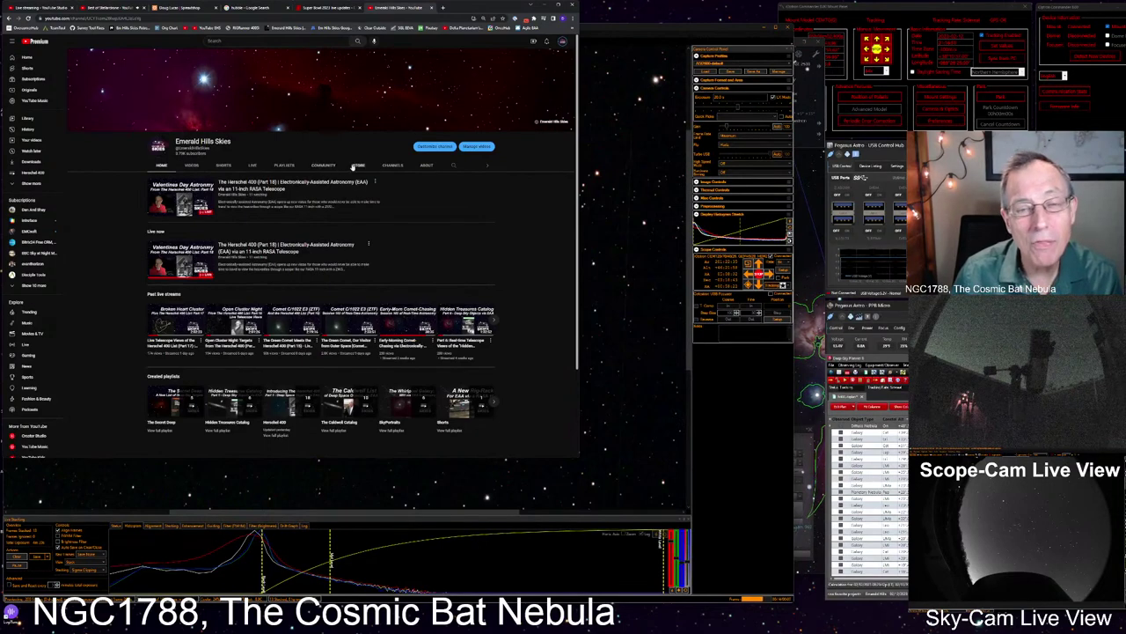
{"action": "left_click", "coordinate": [356, 166]}
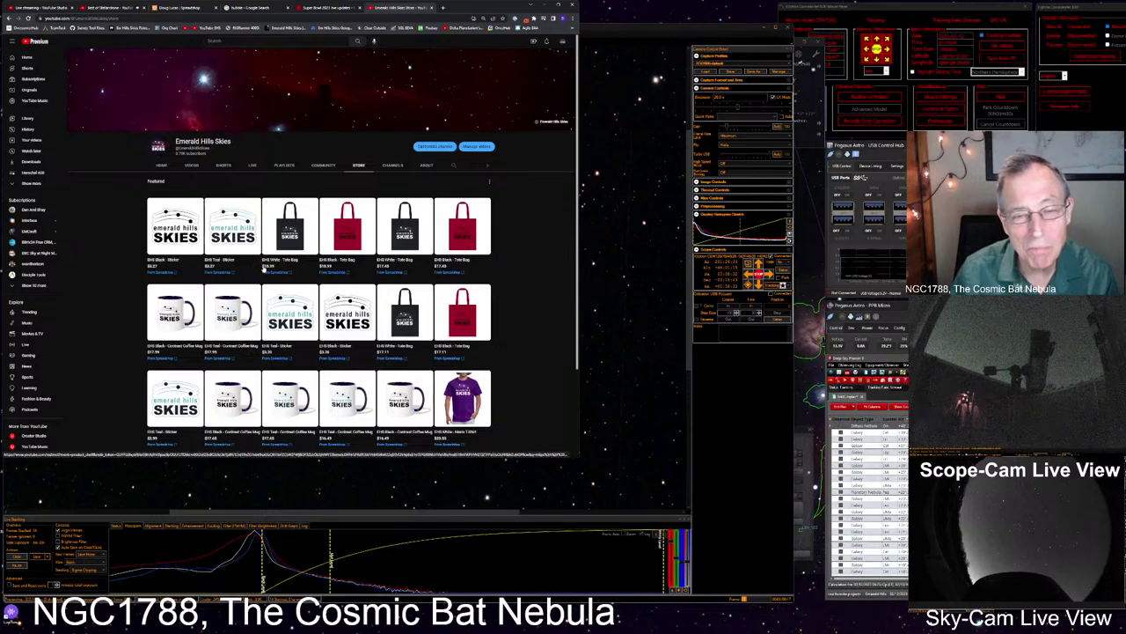
Open the EHS White tote bag's shop page, then the men's hoodies and sweatshirts listing
{"action": "left_click", "coordinate": [278, 275]}
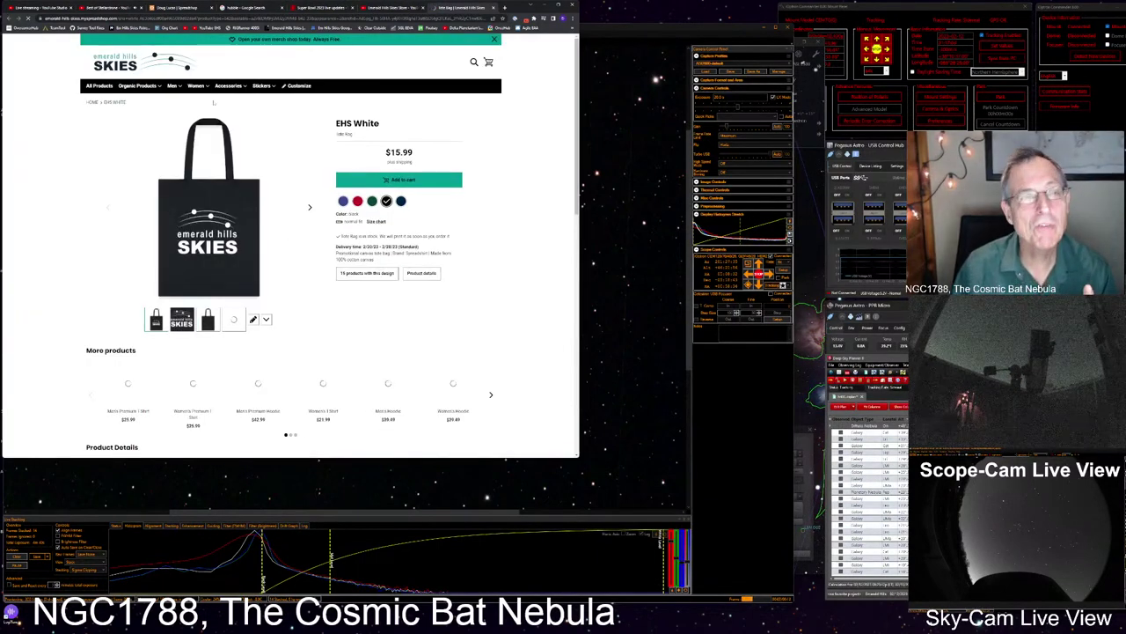
{"action": "mouse_move", "coordinate": [174, 88]}
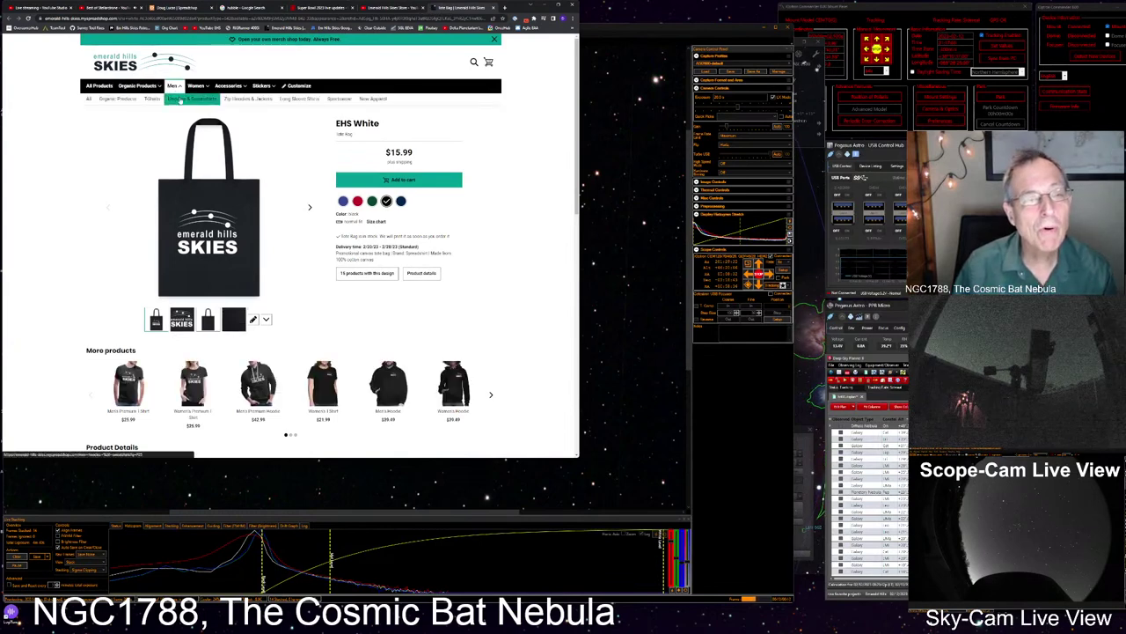
{"action": "left_click", "coordinate": [179, 99]}
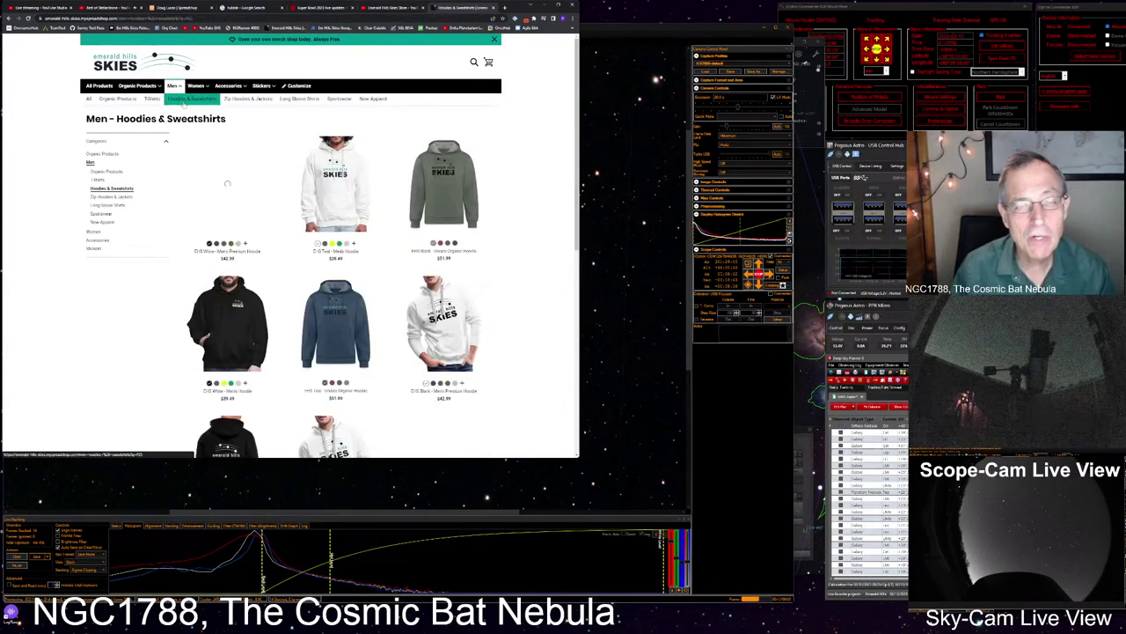
Skim the hoodies listing, then switch to the 'hubble - Google Search' tab
{"action": "scroll", "coordinate": [221, 224], "scroll_direction": "down", "scroll_amount": 3}
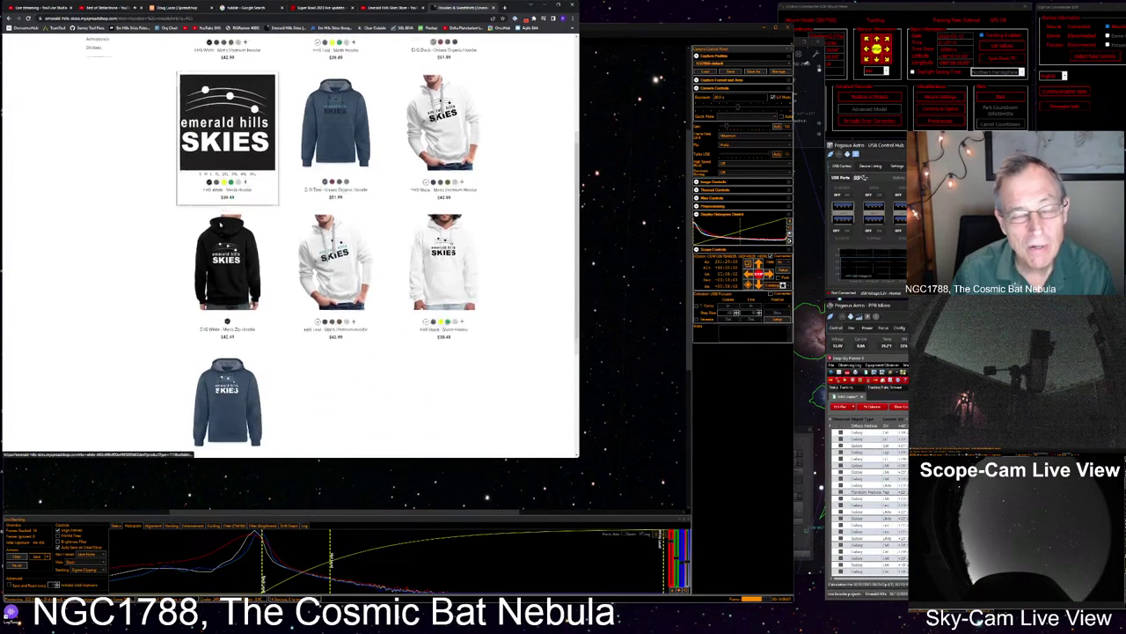
{"action": "scroll", "coordinate": [222, 230], "scroll_direction": "up", "scroll_amount": 1}
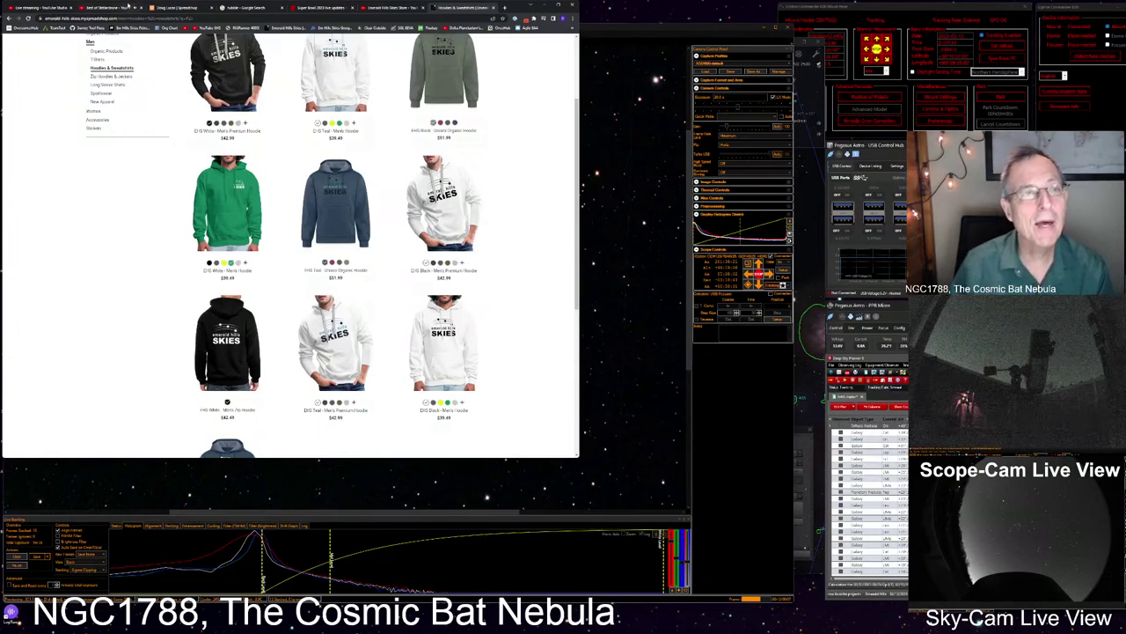
{"action": "mouse_move", "coordinate": [112, 8]}
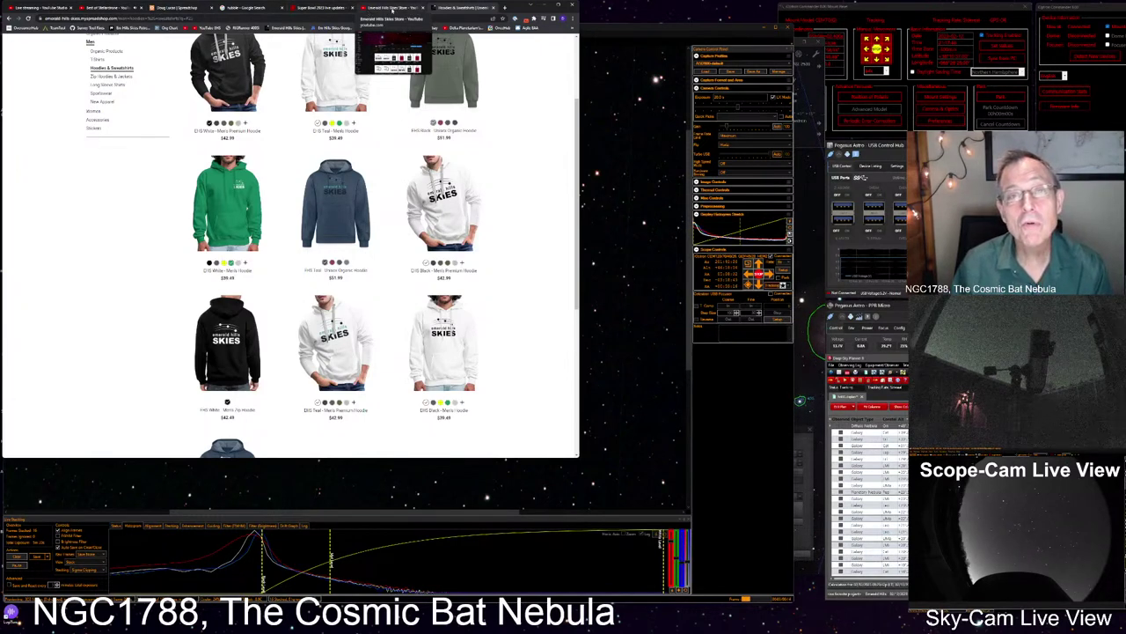
{"action": "left_click", "coordinate": [253, 8]}
Return to SharpCap, zoom in, and drag the stretch marker left to darken the background
{"action": "key", "text": "alt+Tab"}
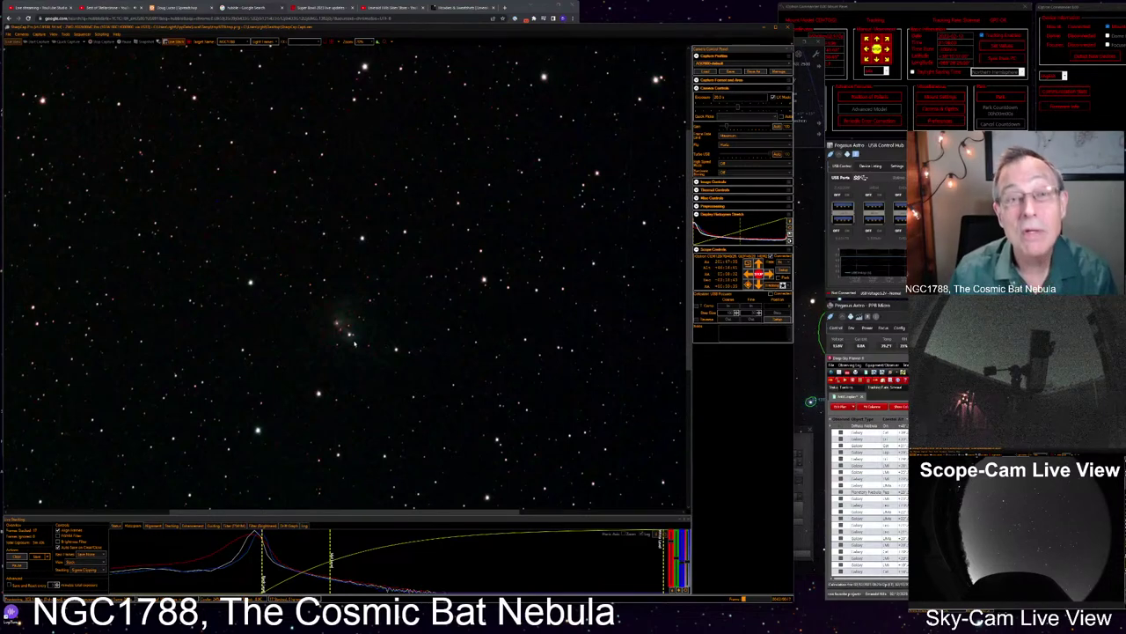
{"action": "scroll", "coordinate": [354, 343], "scroll_direction": "up", "scroll_amount": 1}
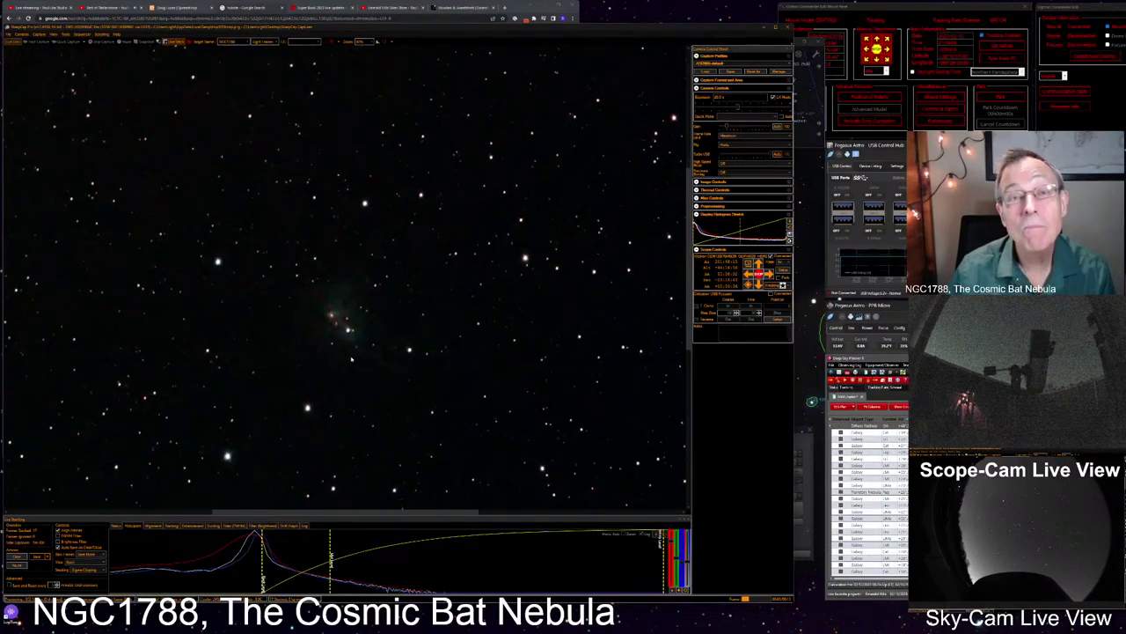
{"action": "scroll", "coordinate": [350, 358], "scroll_direction": "up", "scroll_amount": 1}
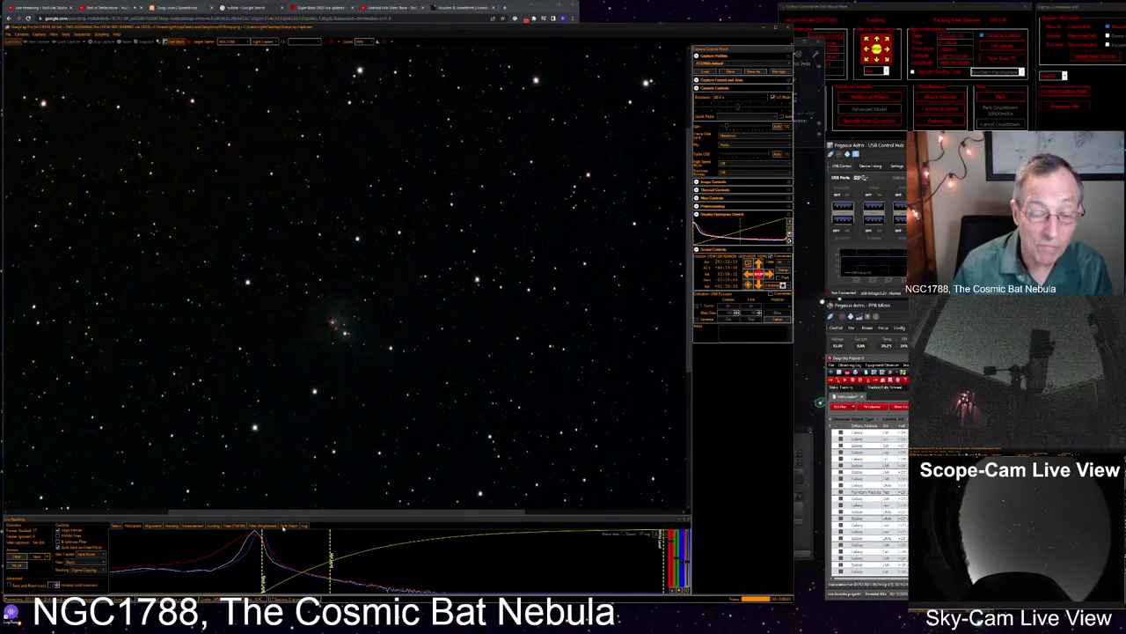
{"action": "left_click_drag", "start_coordinate": [330, 557], "coordinate": [322, 557]}
Zoom in further, fine-tune the stretch slightly, and save a snapshot with display stretch
{"action": "scroll", "coordinate": [335, 379], "scroll_direction": "up", "scroll_amount": 1}
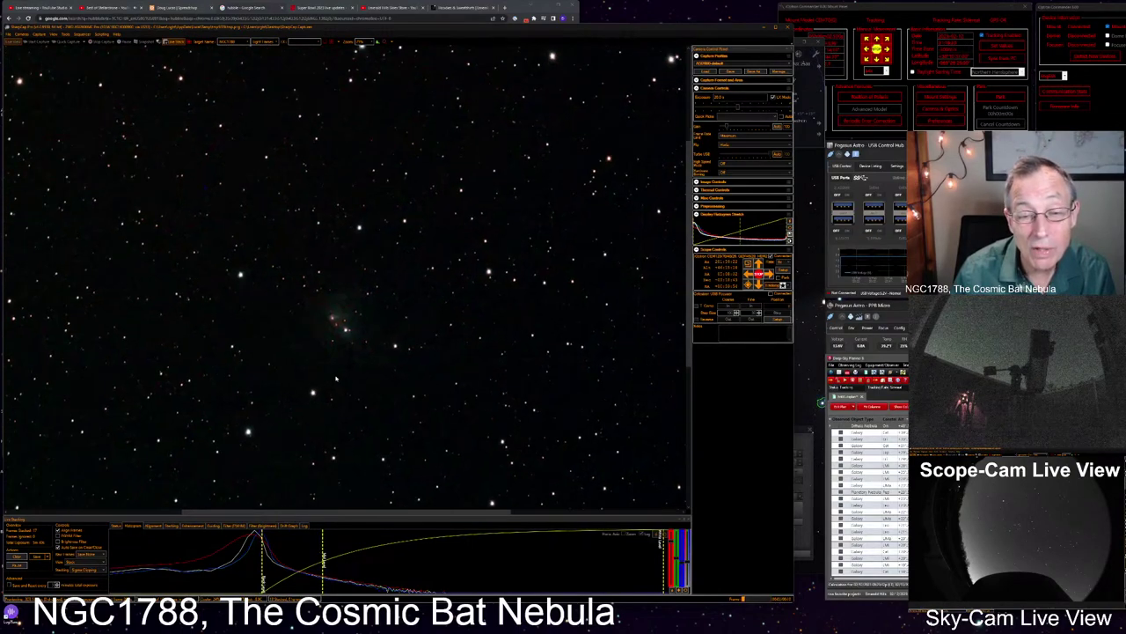
{"action": "scroll", "coordinate": [335, 378], "scroll_direction": "up", "scroll_amount": 1}
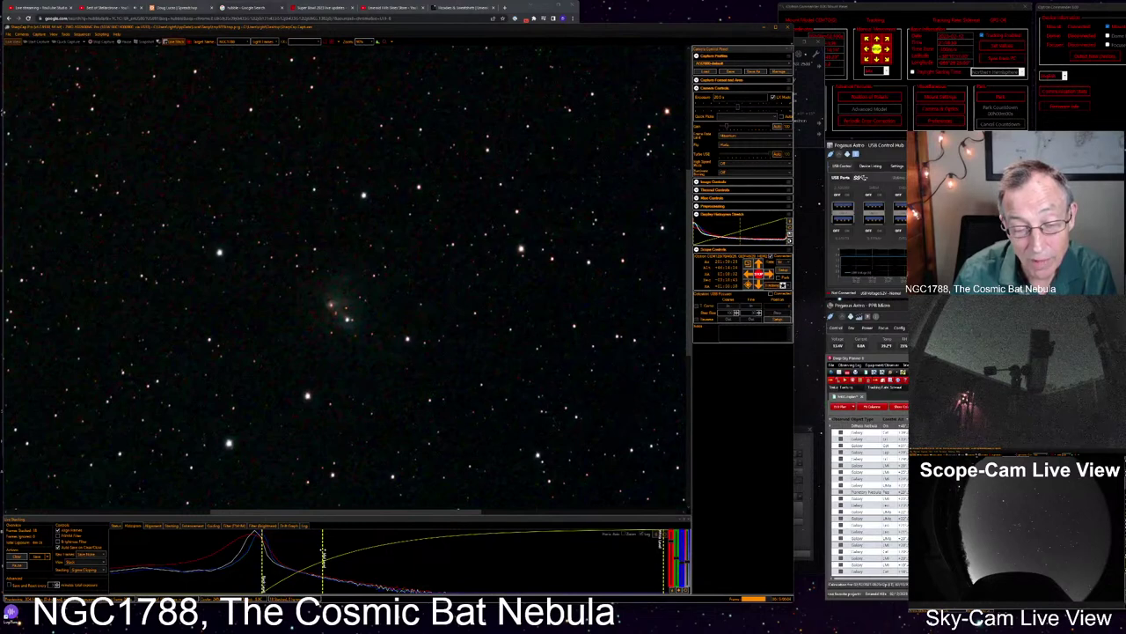
{"action": "left_click_drag", "start_coordinate": [323, 554], "coordinate": [320, 556]}
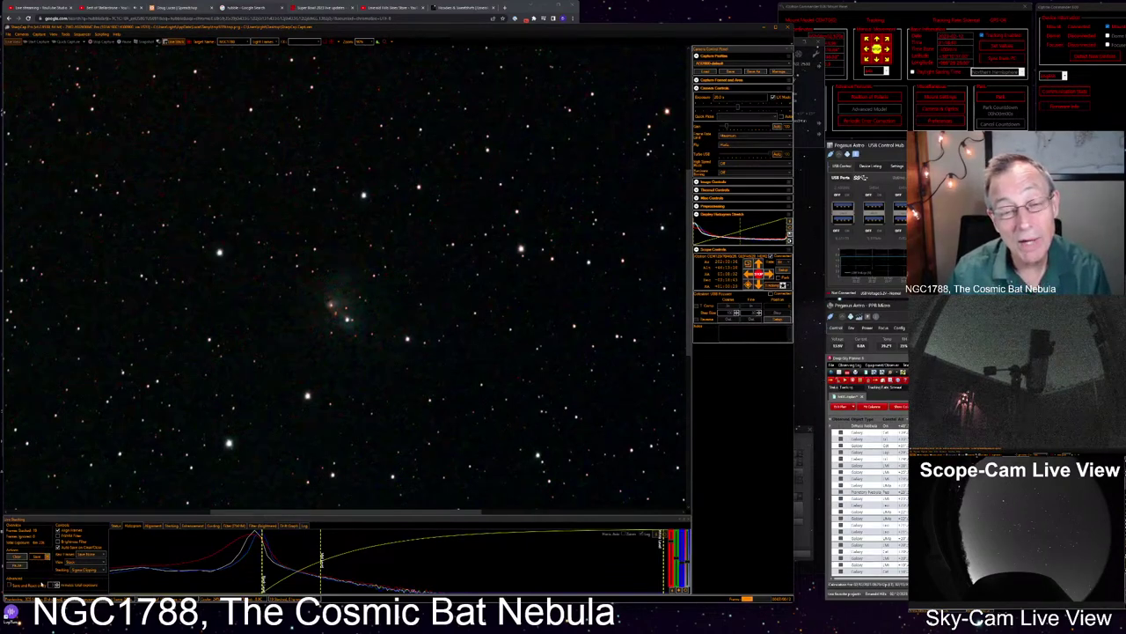
{"action": "left_click", "coordinate": [41, 583]}
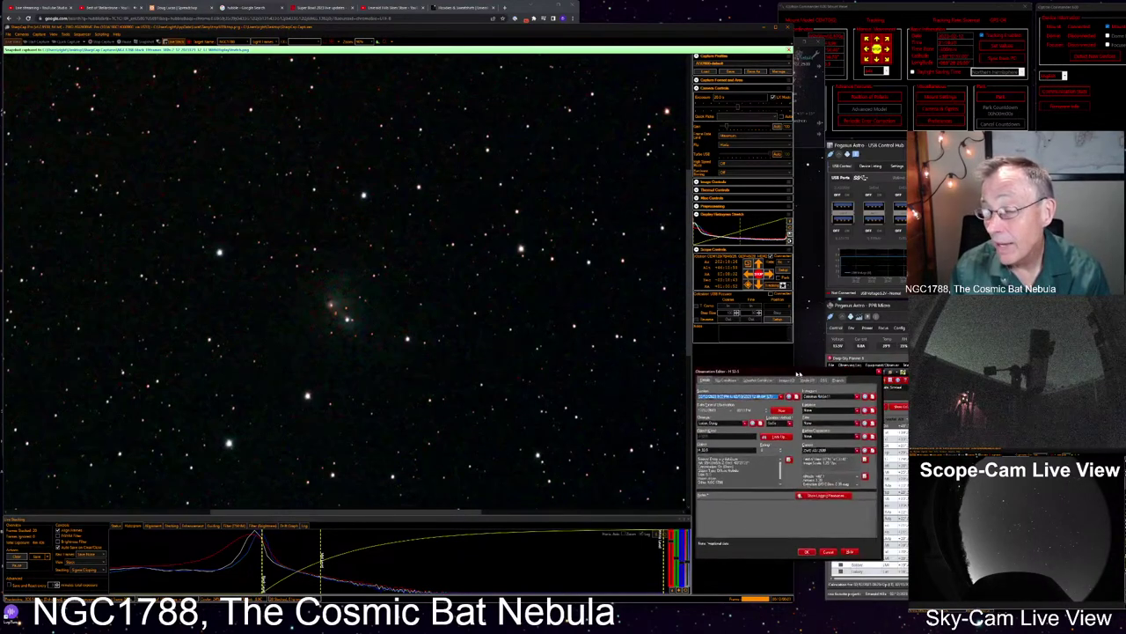
Write multi-line notes in the NGC1788 observation entry, save it, and reselect the first listed object
{"action": "left_click_drag", "start_coordinate": [788, 377], "coordinate": [599, 325]}
{"action": "left_click", "coordinate": [554, 466]}
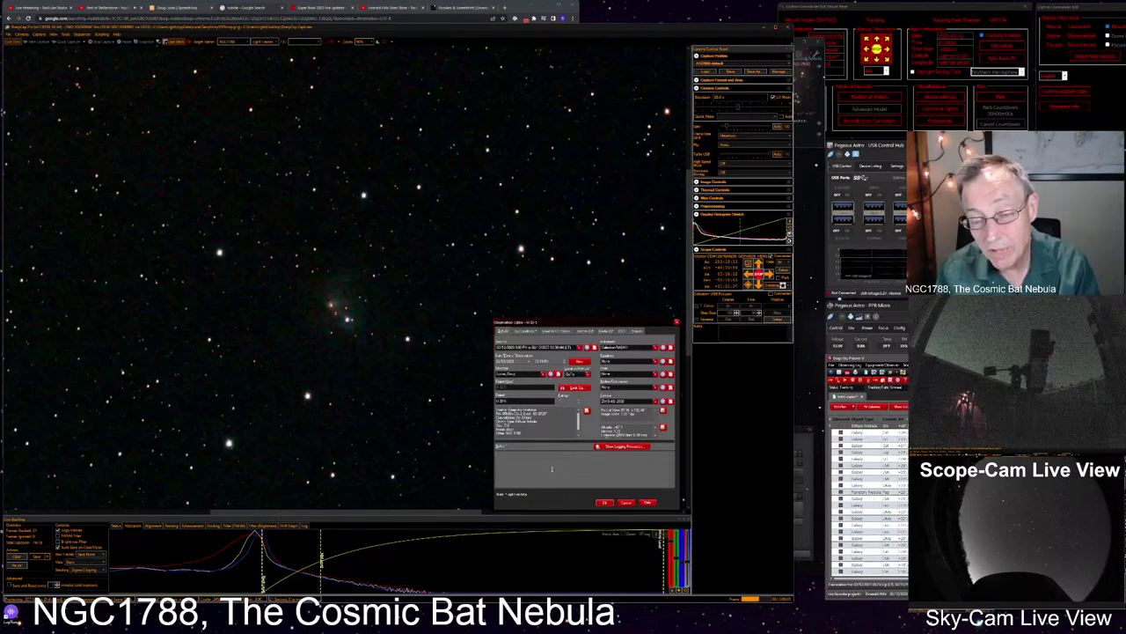
{"action": "key", "text": "Return"}
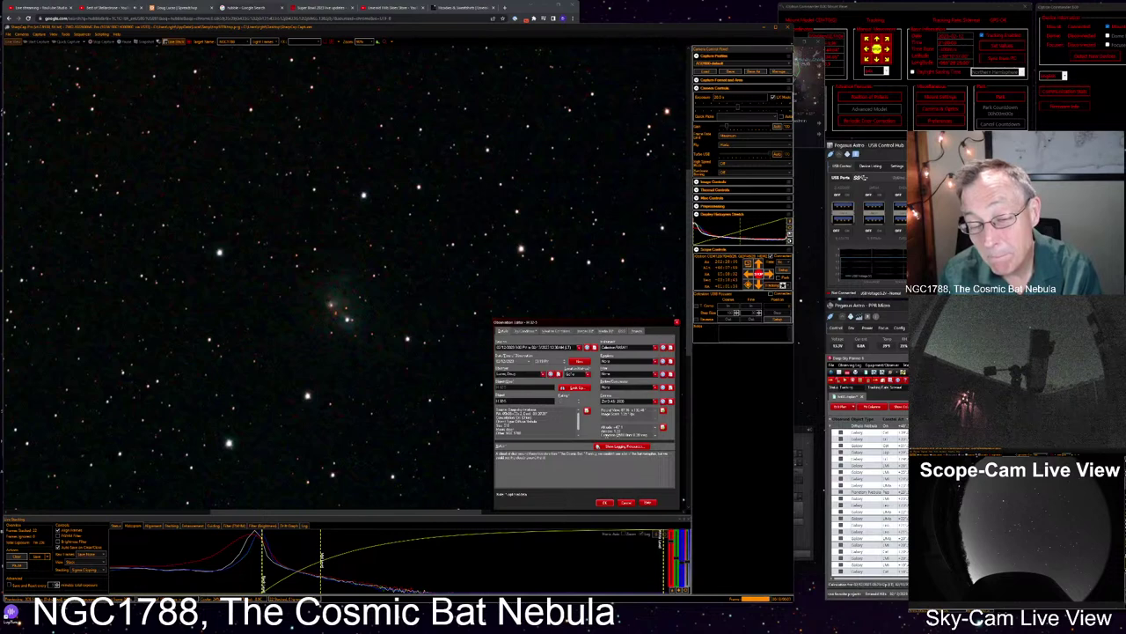
{"action": "left_click", "coordinate": [605, 503]}
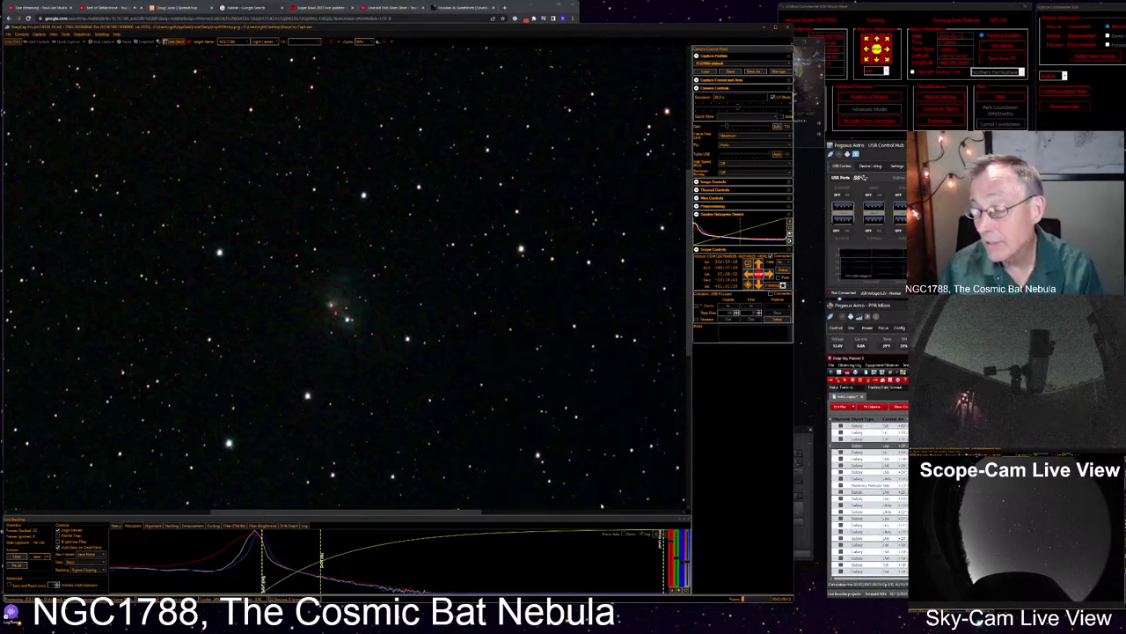
{"action": "left_click", "coordinate": [871, 444]}
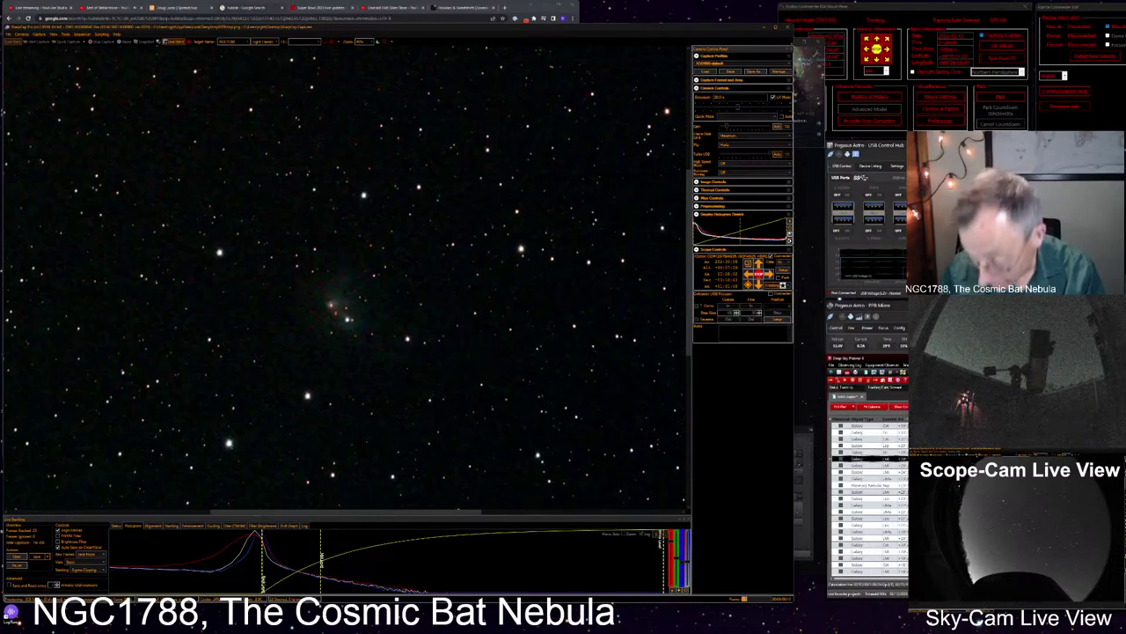
{"action": "left_click", "coordinate": [871, 425]}
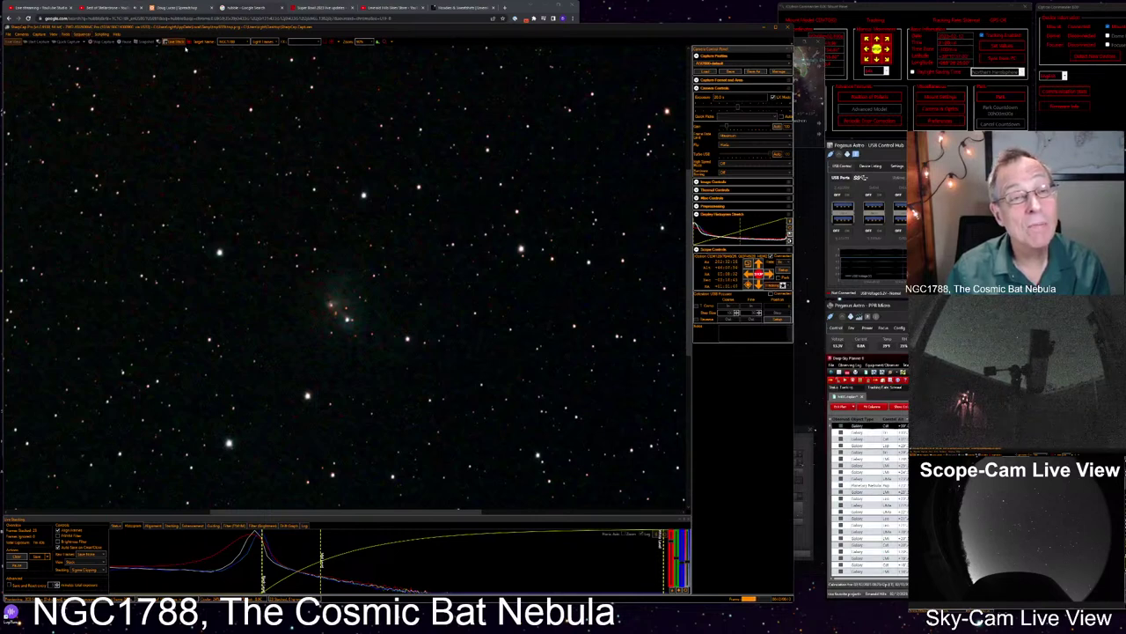
Close the live stack and set the Preprocessing Flat Frame option to None
{"action": "left_click", "coordinate": [180, 44]}
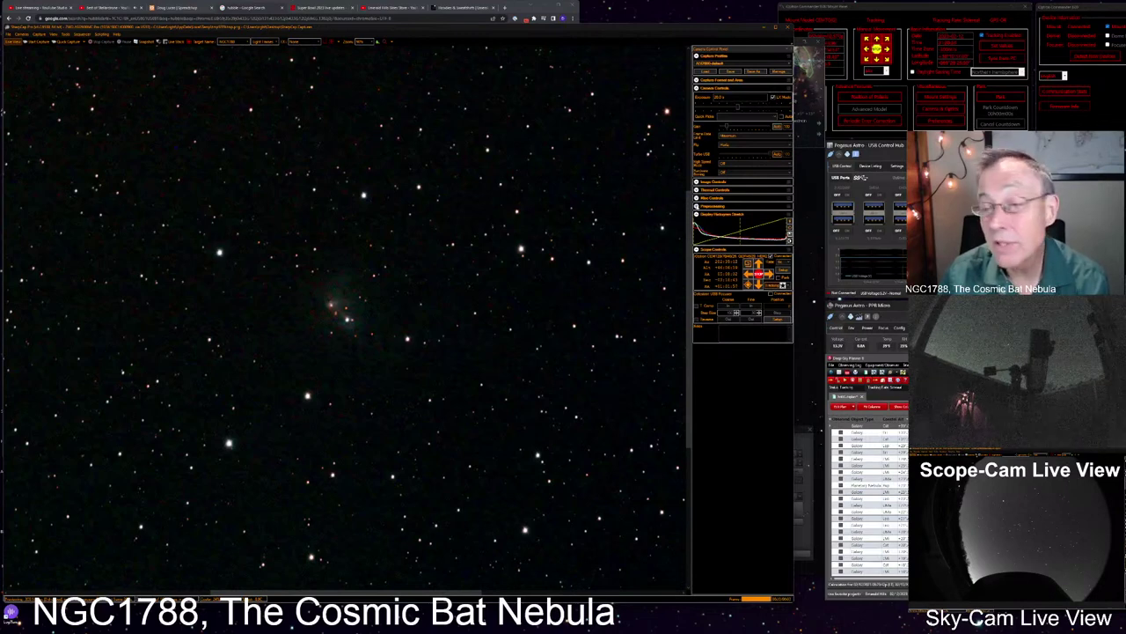
{"action": "left_click", "coordinate": [711, 206]}
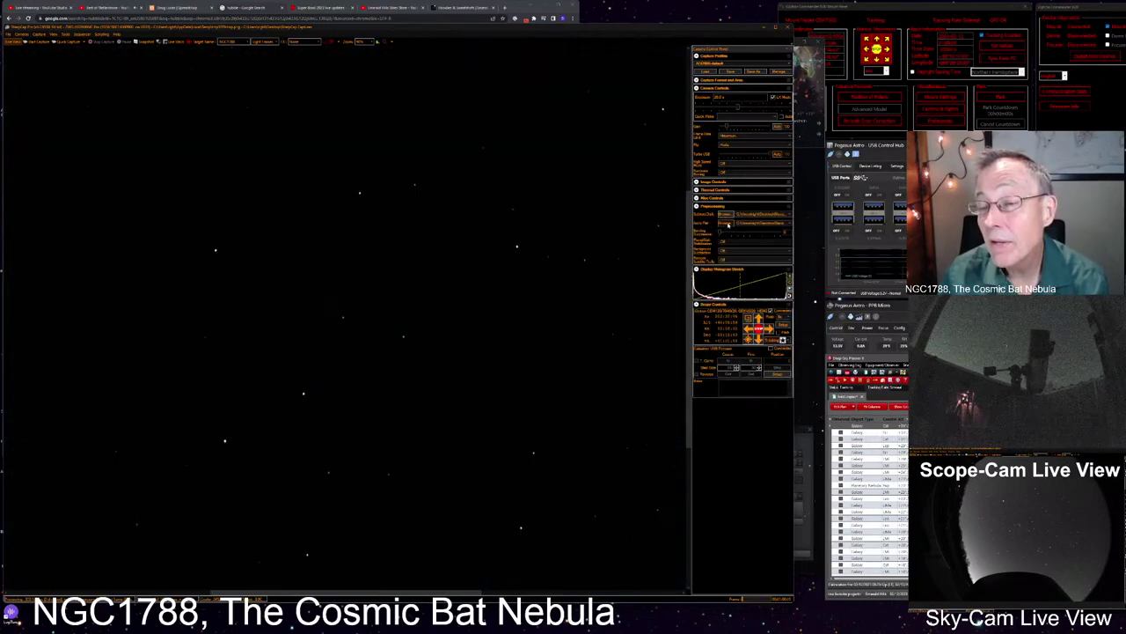
{"action": "left_click", "coordinate": [725, 224]}
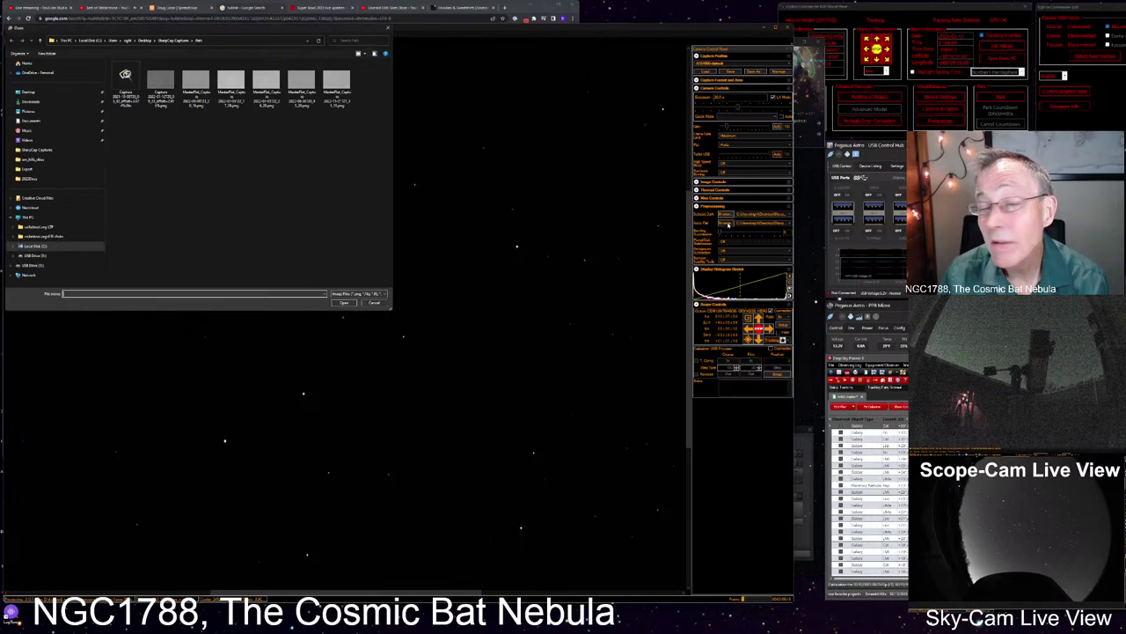
{"action": "left_click", "coordinate": [374, 302]}
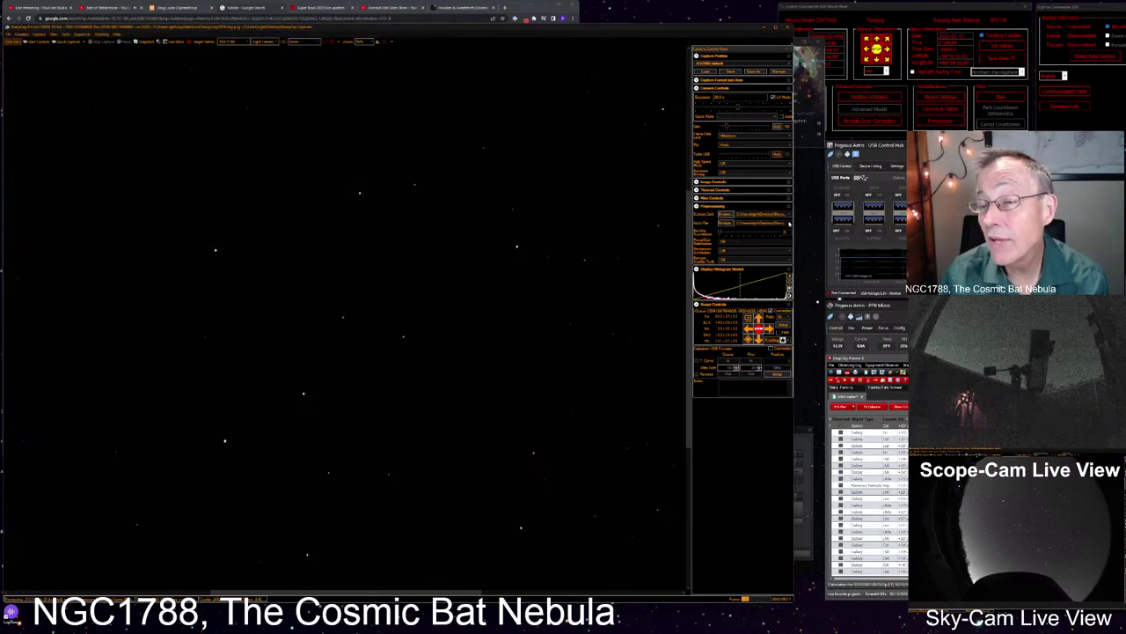
{"action": "left_click", "coordinate": [788, 224]}
{"action": "left_click", "coordinate": [711, 232]}
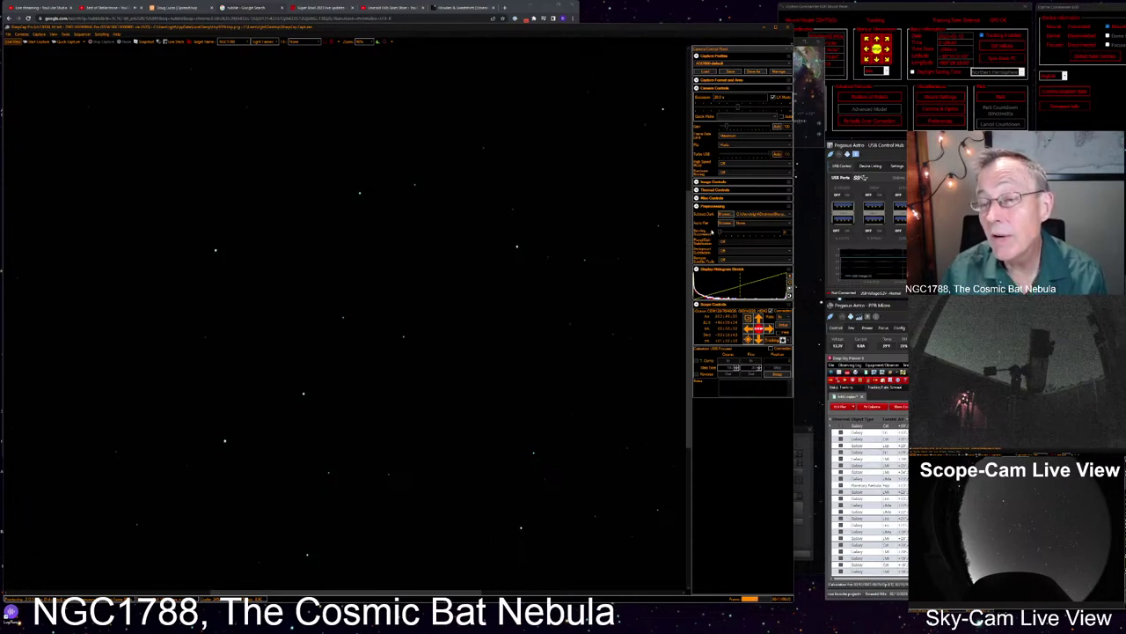
{"action": "left_click", "coordinate": [700, 206]}
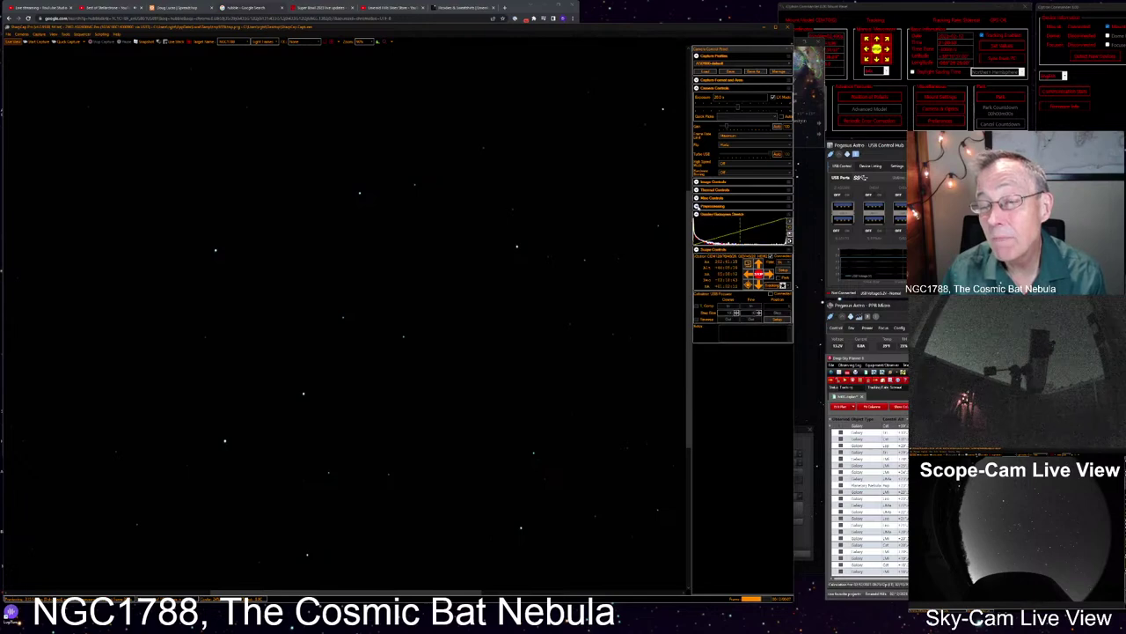
{"action": "left_click", "coordinate": [84, 34]}
Launch the Sequencer's new-target sequence and clear the old NGC1788 target name
{"action": "mouse_move", "coordinate": [79, 69]}
{"action": "left_click", "coordinate": [114, 69]}
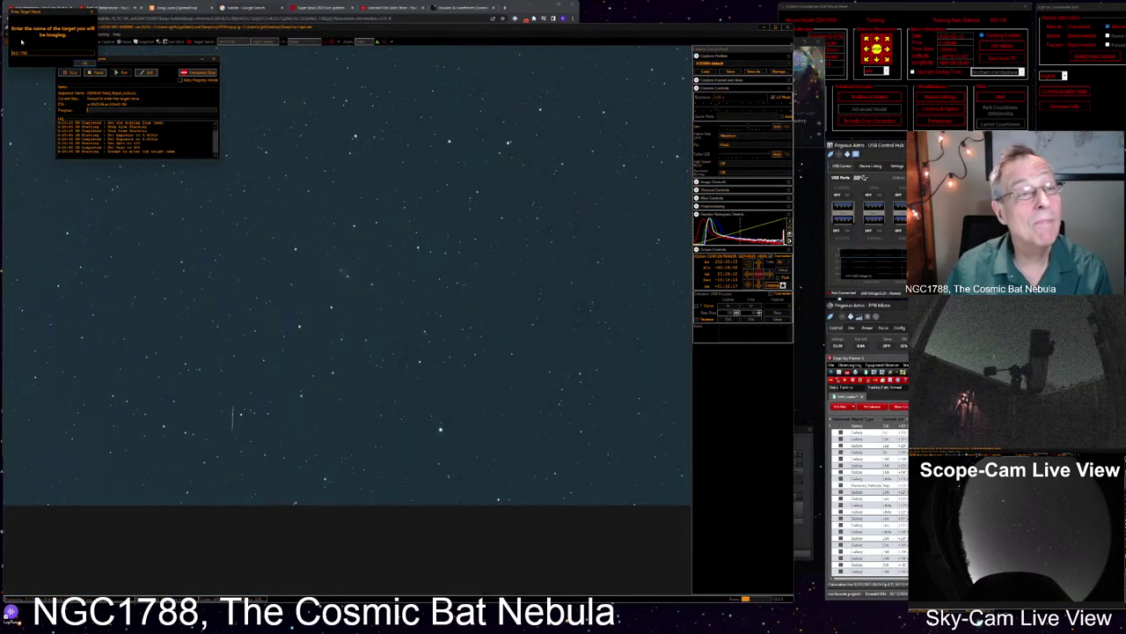
{"action": "key", "text": "BackSpace"}
{"action": "key", "text": "BackSpace"}
{"action": "key", "text": "BackSpace"}
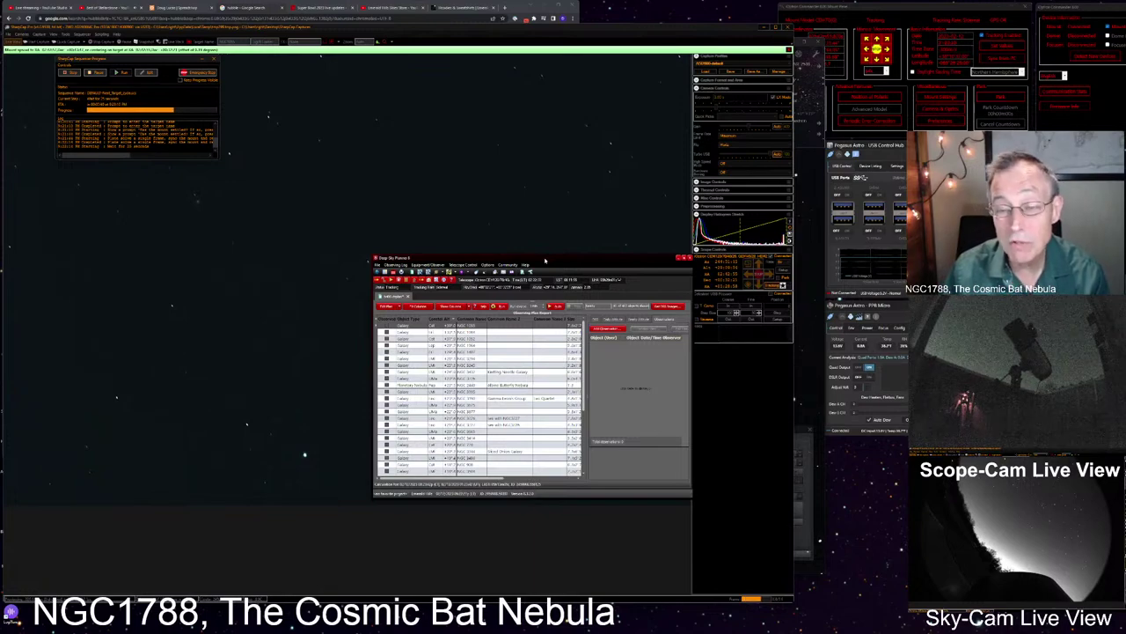
Drag Deep Sky Planner to the lower right and bring the Stellarium chart forward
{"action": "left_click_drag", "start_coordinate": [545, 260], "coordinate": [1000, 391]}
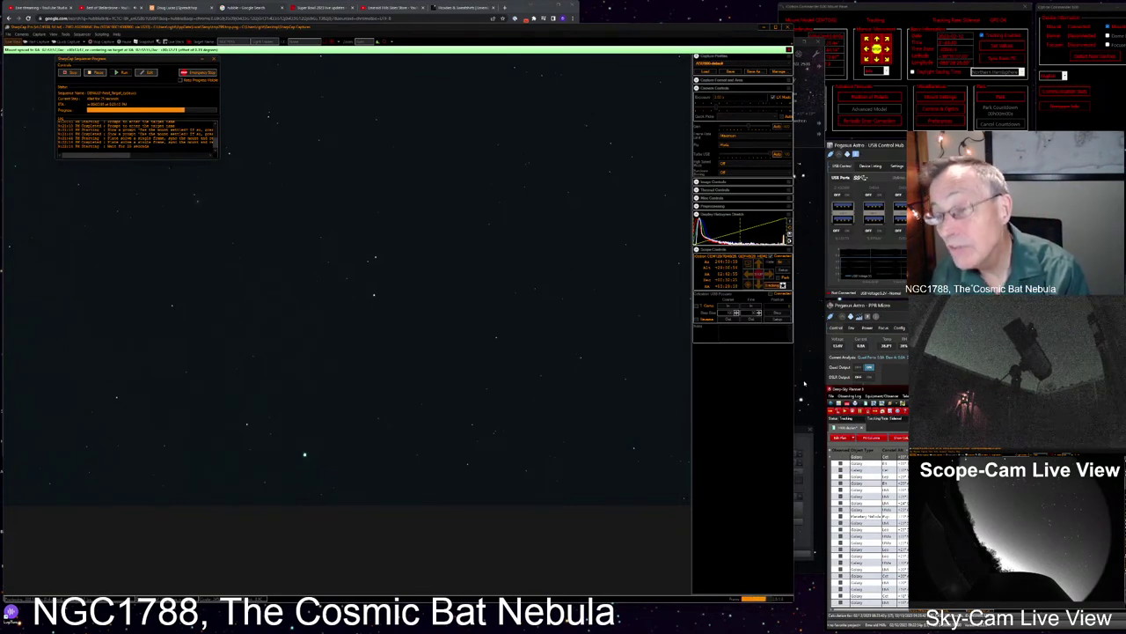
{"action": "left_click", "coordinate": [804, 383]}
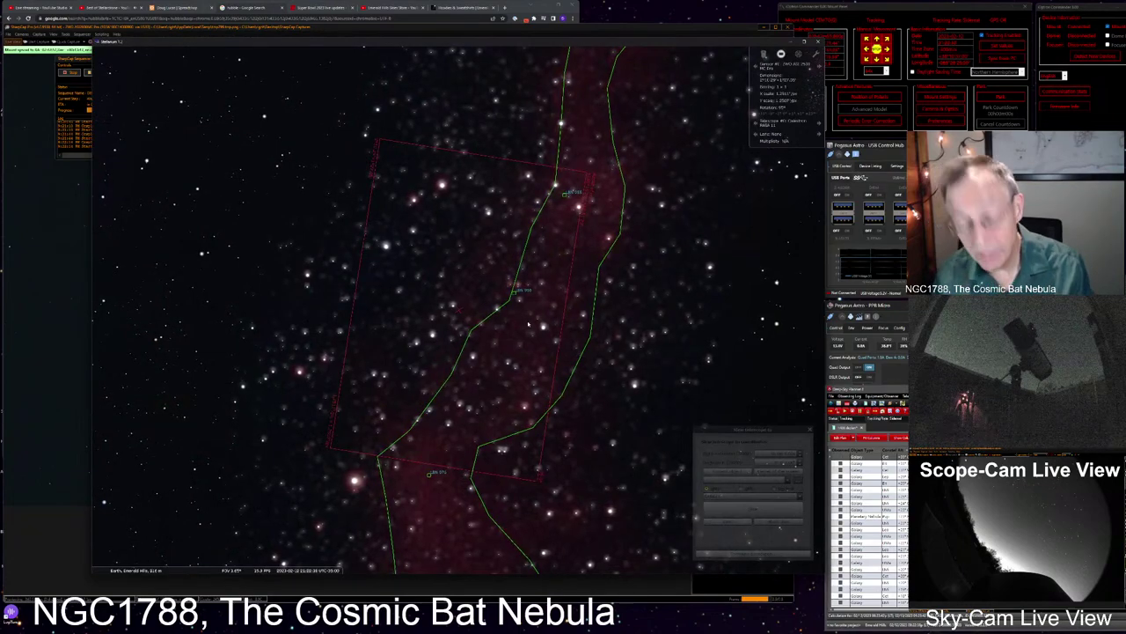
Zoom Stellarium out to a wide view spanning Cetus, Eridanus, Pisces and Andromeda
{"action": "key", "text": "backslash"}
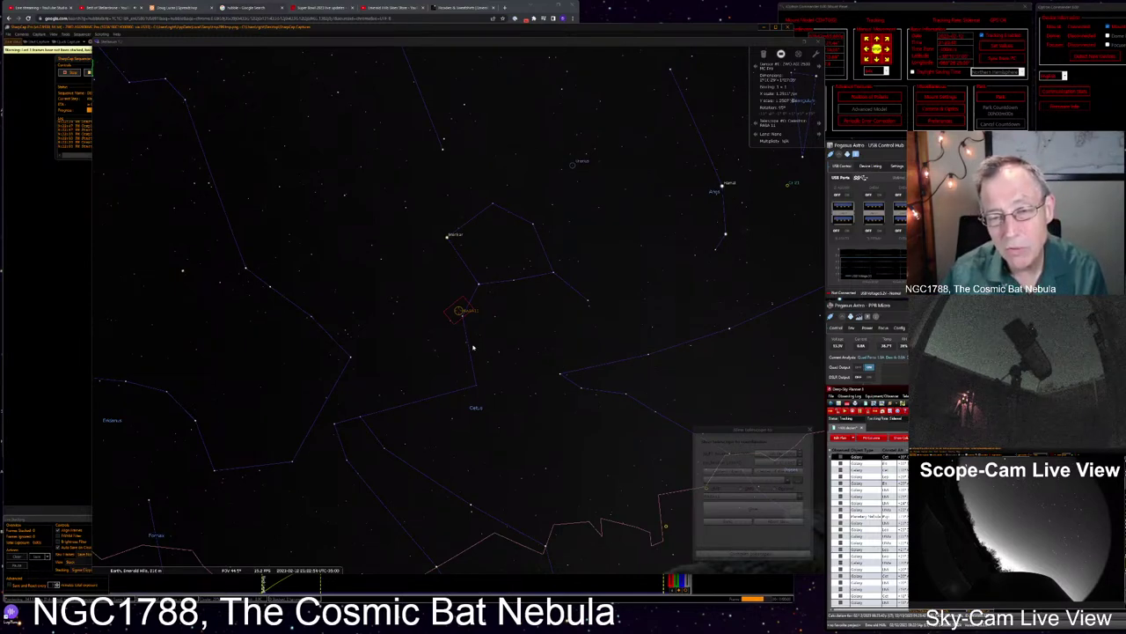
{"action": "scroll", "coordinate": [472, 347], "scroll_direction": "down", "scroll_amount": 4}
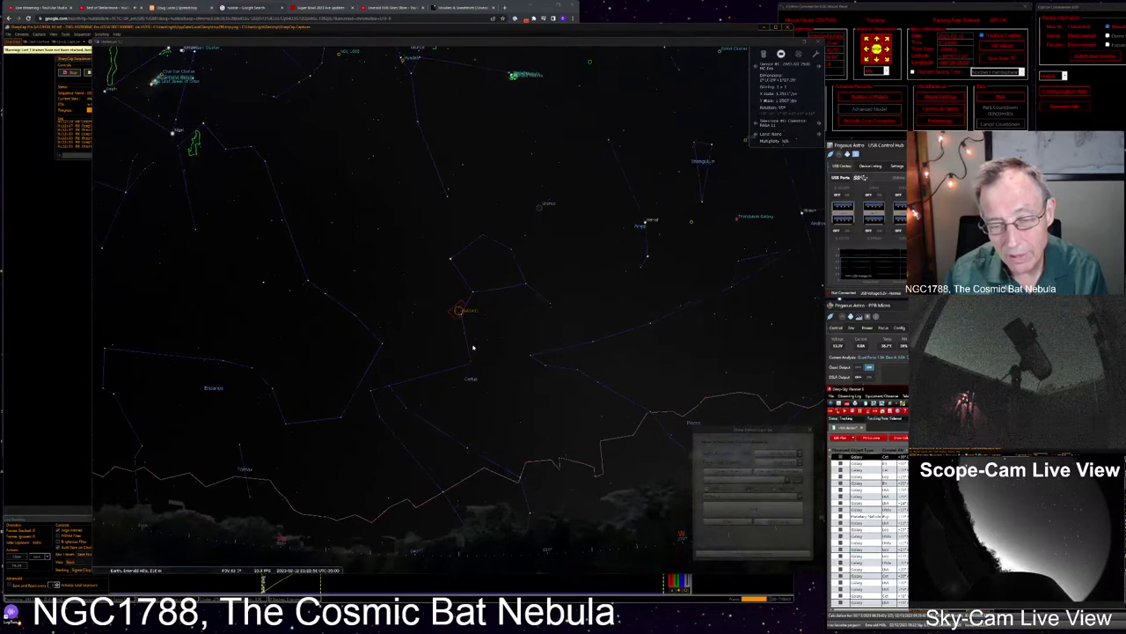
{"action": "scroll", "coordinate": [472, 348], "scroll_direction": "down", "scroll_amount": 2}
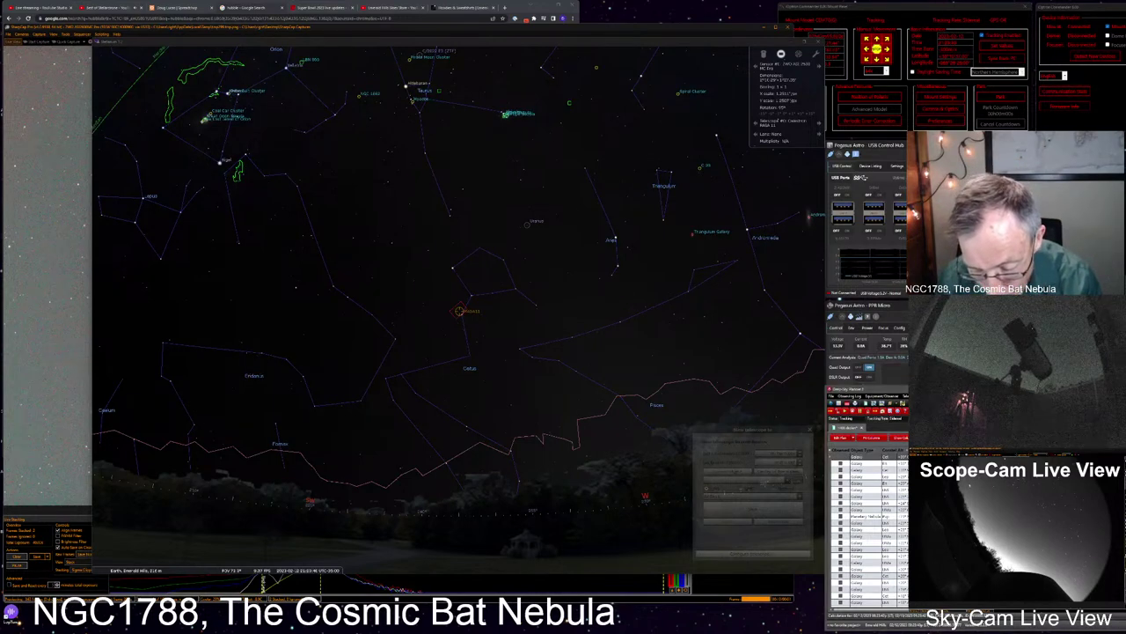
Edit the target name text, entering '055'
{"action": "key", "text": "BackSpace"}
{"action": "key", "text": "Delete"}
{"action": "key", "text": "Delete"}
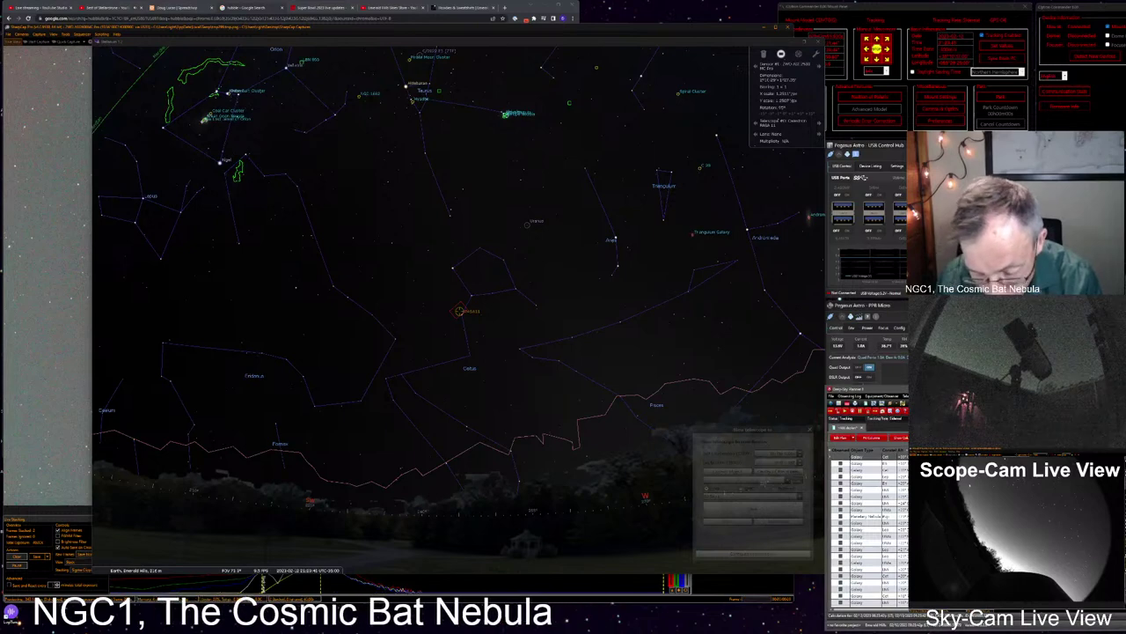
{"action": "type", "text": "055, "}
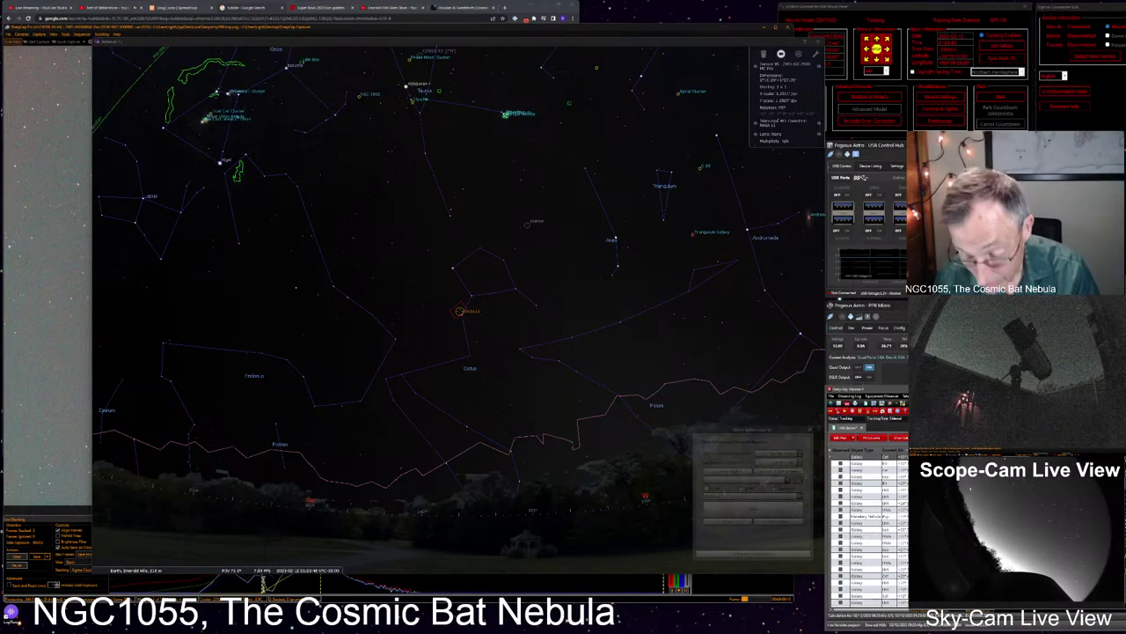
{"action": "type", "text": "a Galaxy in Cetus"}
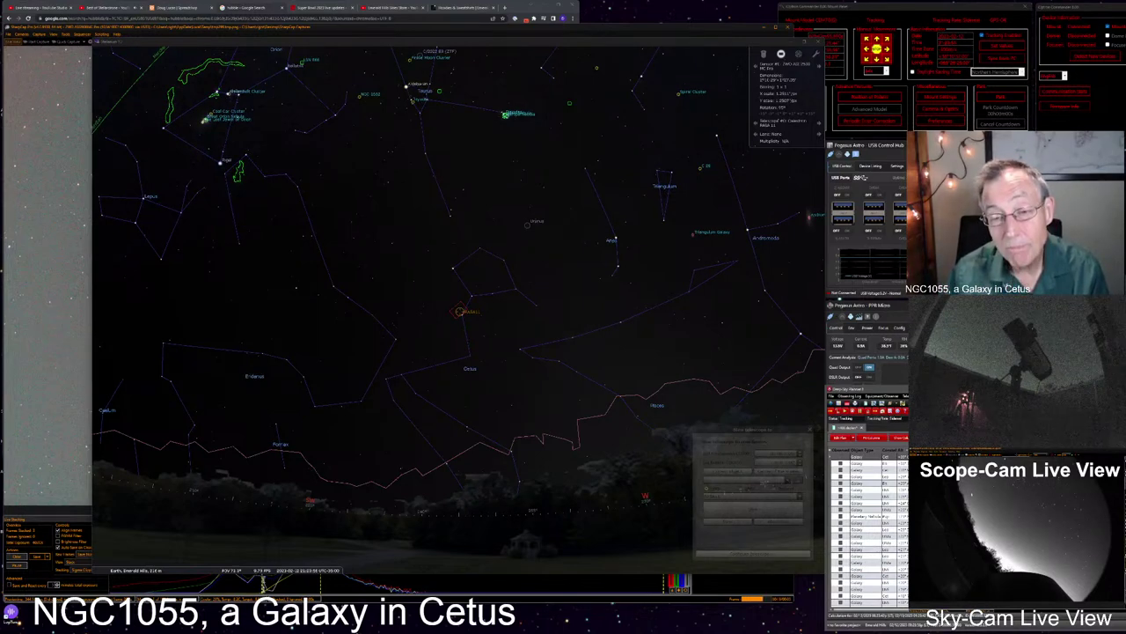
Show details of HIP 8404 in Stellarium, zoom the sky chart out and back, then return to SharpCap
{"action": "left_click", "coordinate": [543, 360]}
{"action": "scroll", "coordinate": [543, 361], "scroll_direction": "down", "scroll_amount": 5}
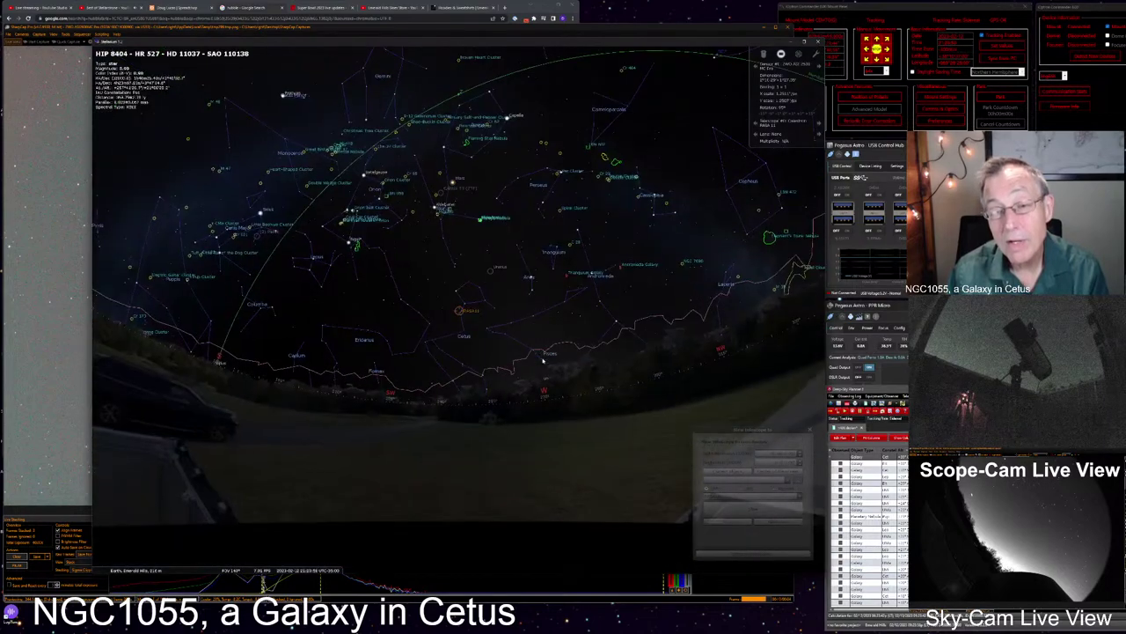
{"action": "scroll", "coordinate": [543, 361], "scroll_direction": "up", "scroll_amount": 3}
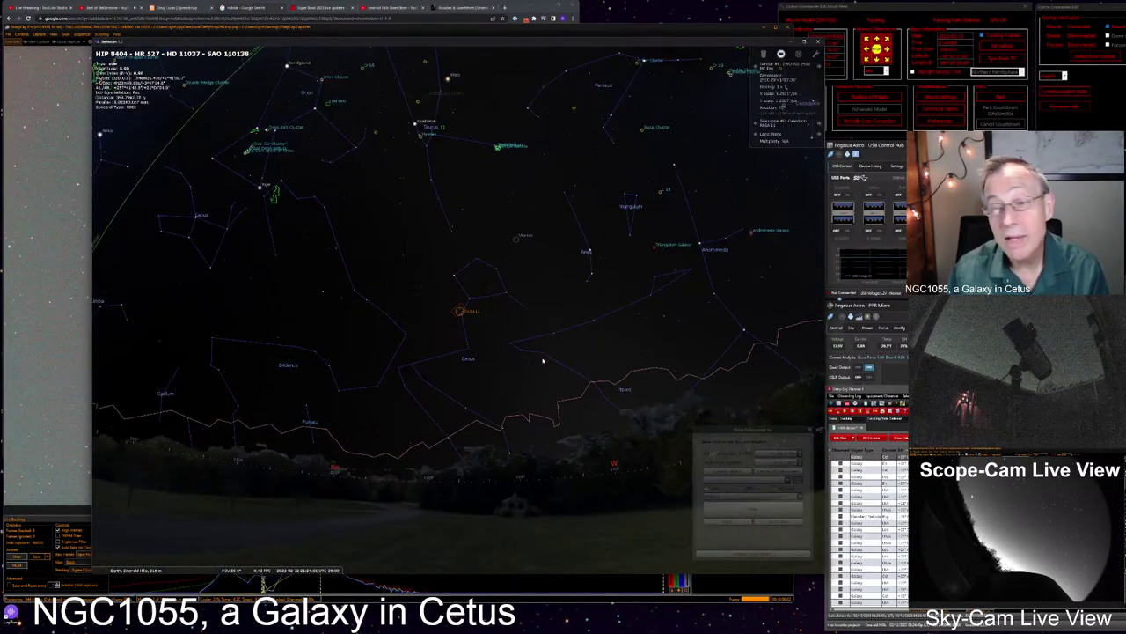
{"action": "scroll", "coordinate": [543, 361], "scroll_direction": "down", "scroll_amount": 2}
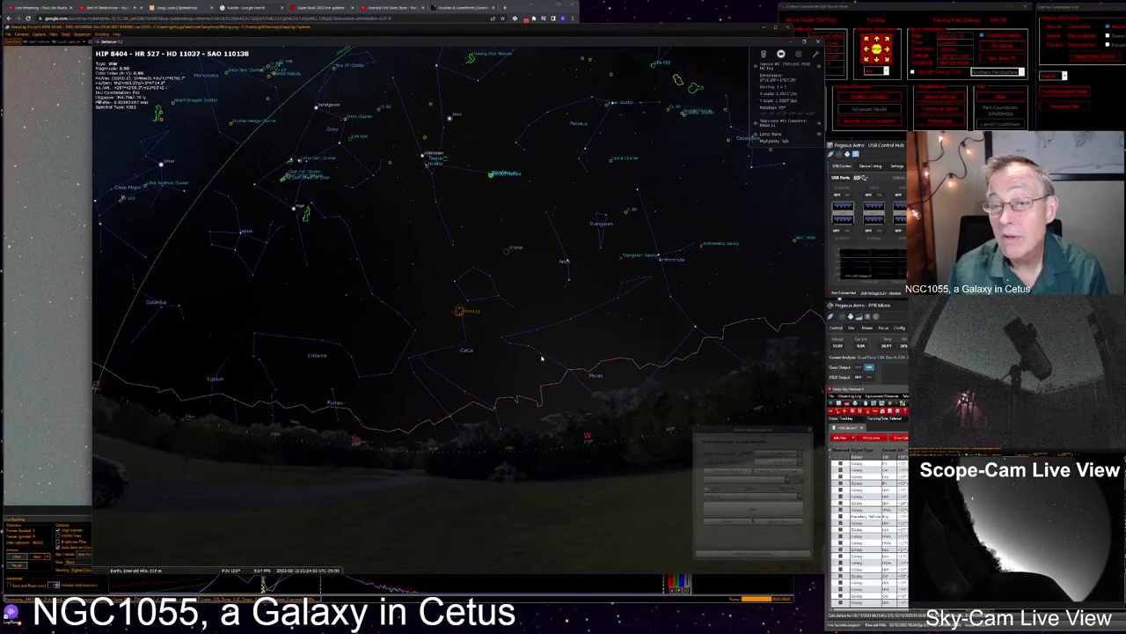
{"action": "scroll", "coordinate": [543, 361], "scroll_direction": "down", "scroll_amount": 2}
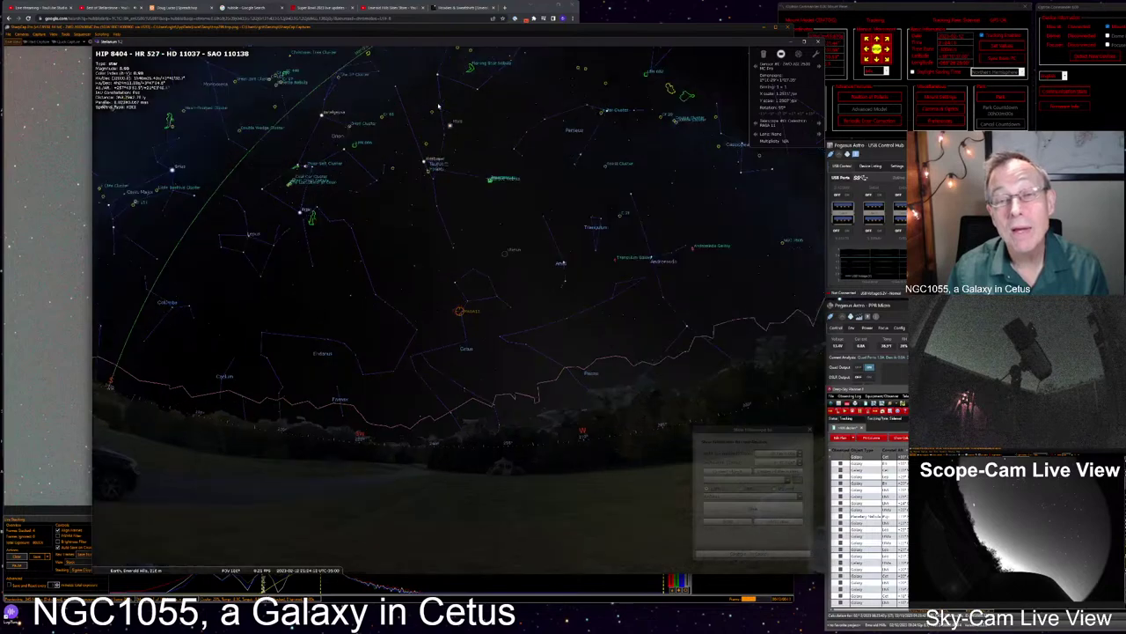
{"action": "scroll", "coordinate": [438, 108], "scroll_direction": "down", "scroll_amount": 2}
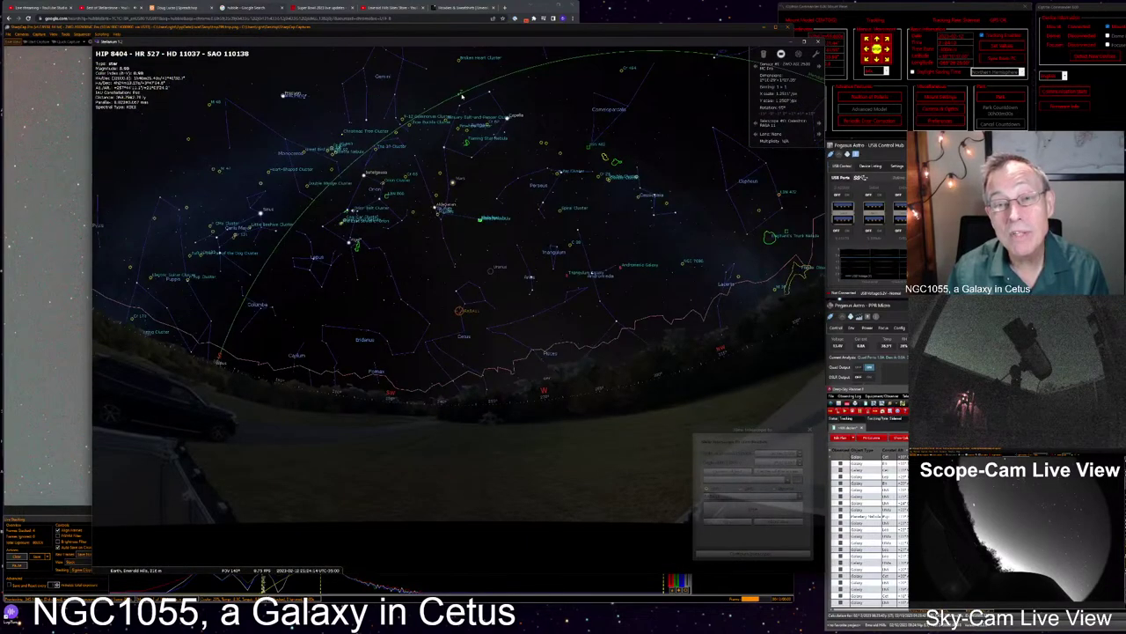
{"action": "scroll", "coordinate": [461, 96], "scroll_direction": "up", "scroll_amount": 2}
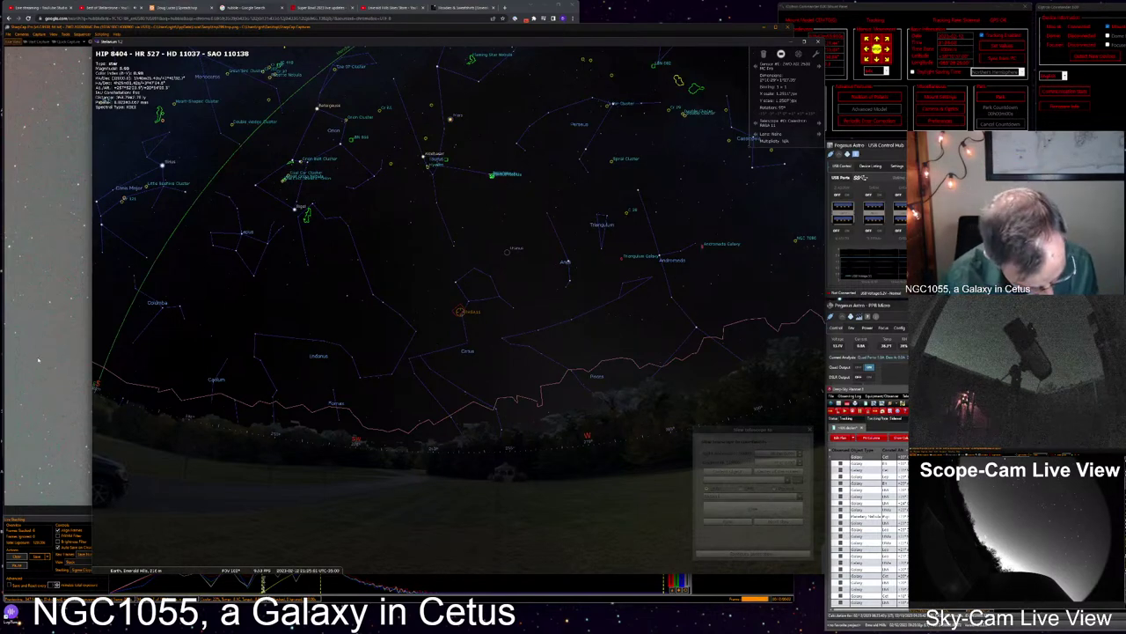
{"action": "key", "text": "alt+Tab"}
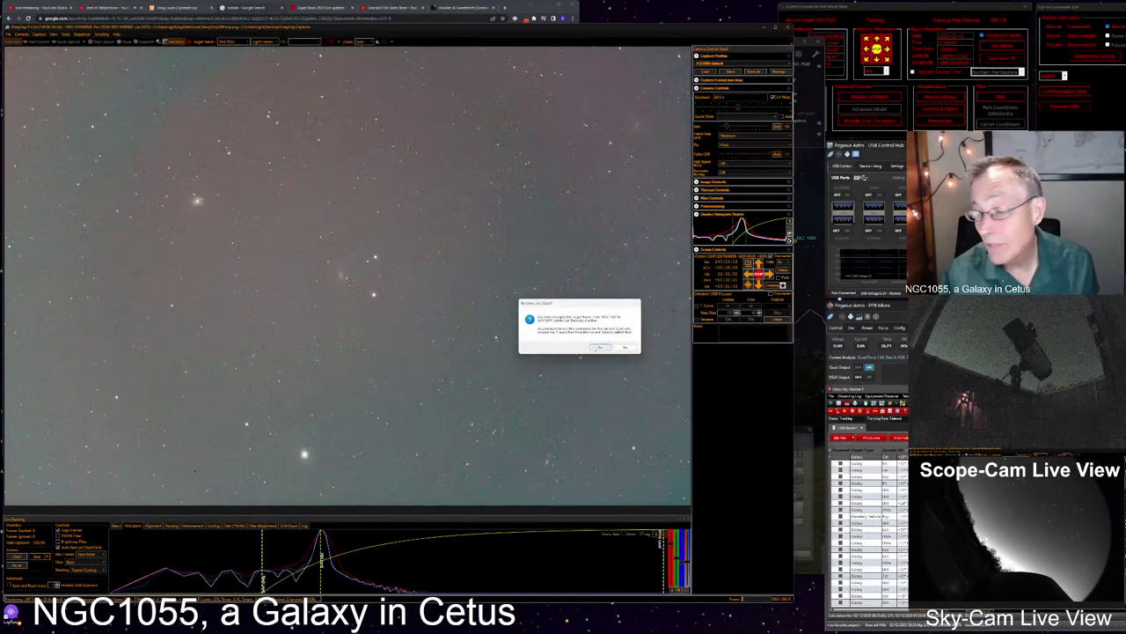
Accept retargeting the live stack to NGC1055 and auto-stretch the image for contrast
{"action": "left_click", "coordinate": [601, 346]}
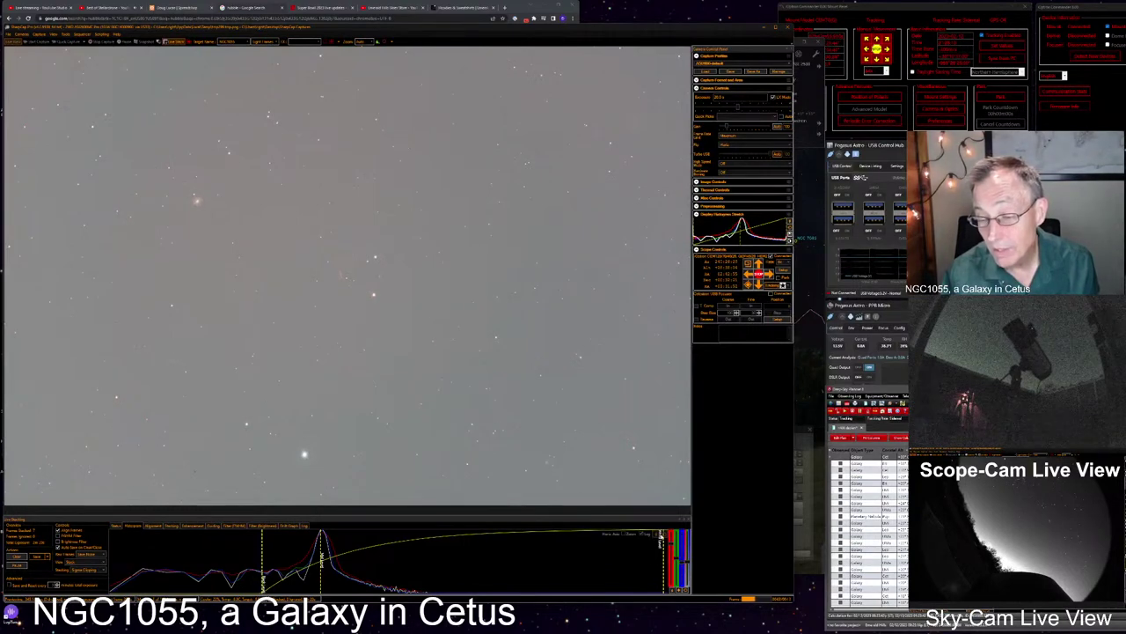
{"action": "left_click", "coordinate": [663, 534]}
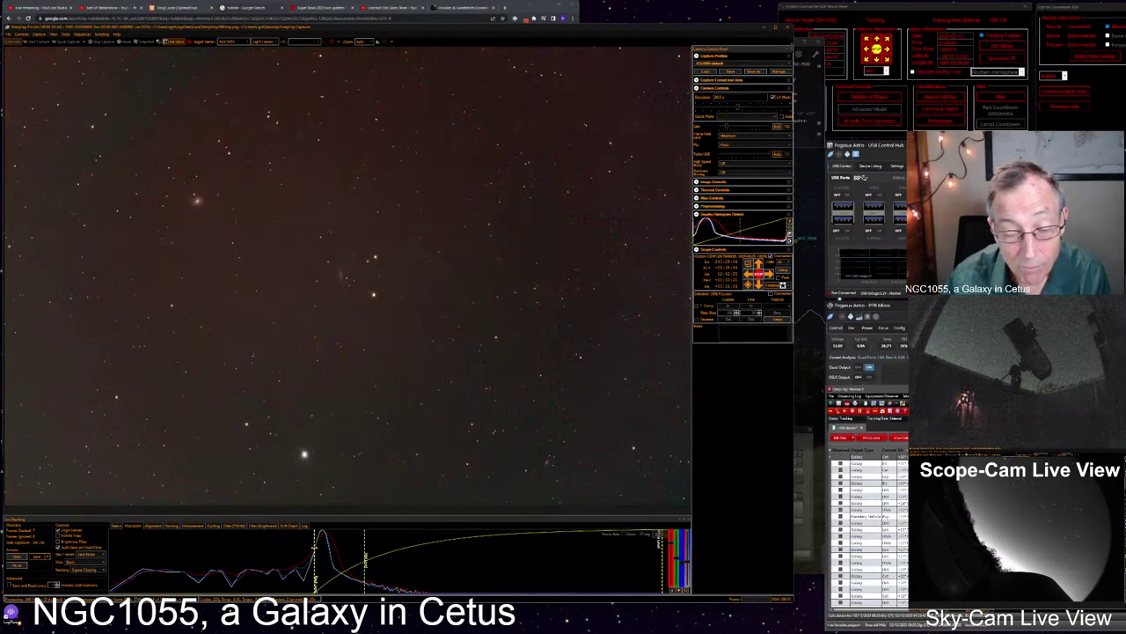
Nudge the histogram black point slightly right to darken the sky background
{"action": "left_click_drag", "start_coordinate": [313, 547], "coordinate": [323, 545]}
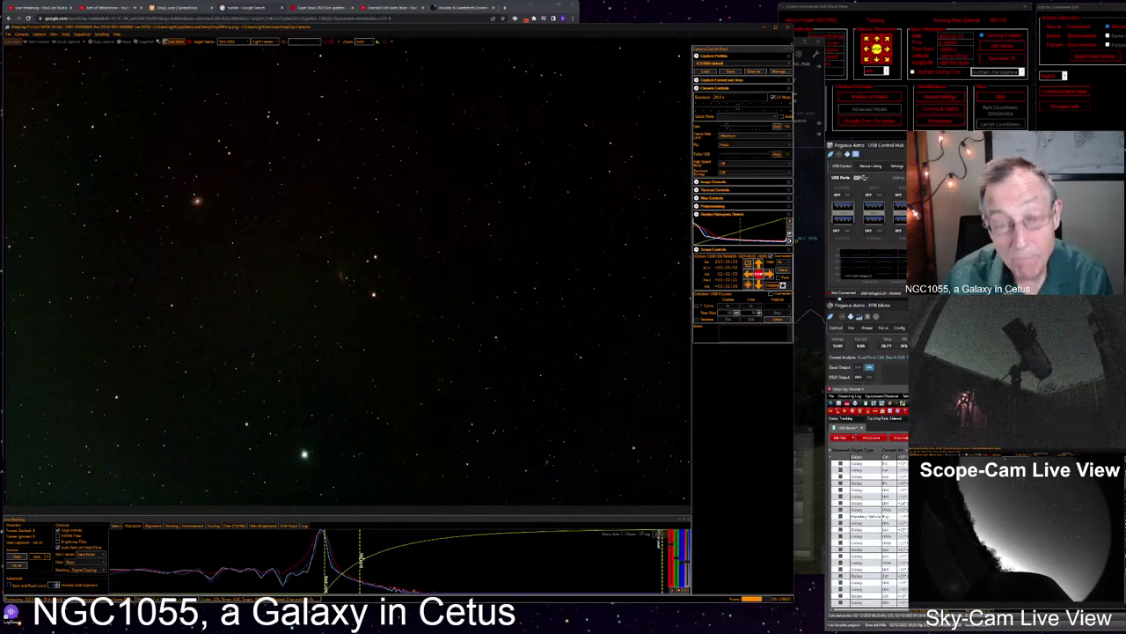
Zoom the live view in on the faint edge-on galaxy near the centre
{"action": "scroll", "coordinate": [387, 308], "scroll_direction": "up", "scroll_amount": 3}
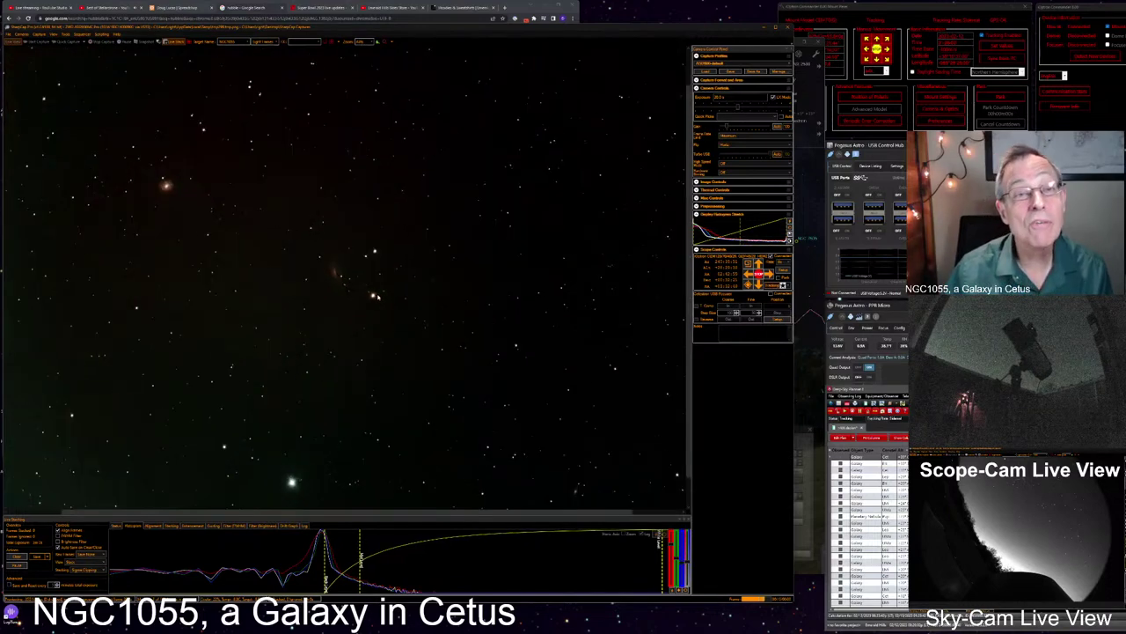
{"action": "scroll", "coordinate": [334, 295], "scroll_direction": "up", "scroll_amount": 2}
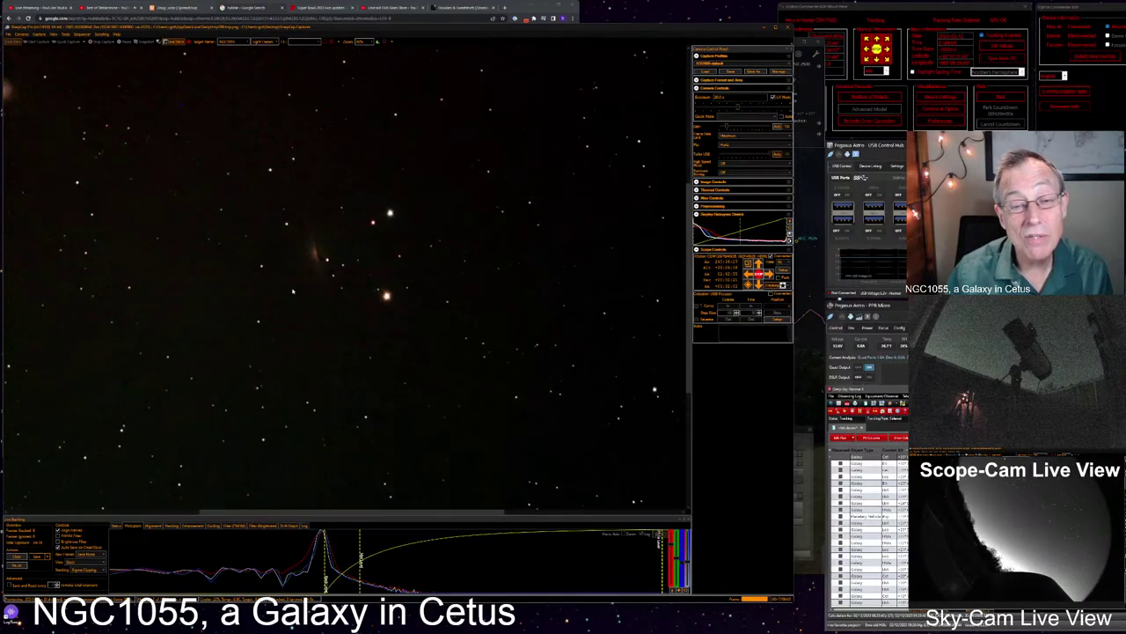
{"action": "scroll", "coordinate": [312, 294], "scroll_direction": "up", "scroll_amount": 2}
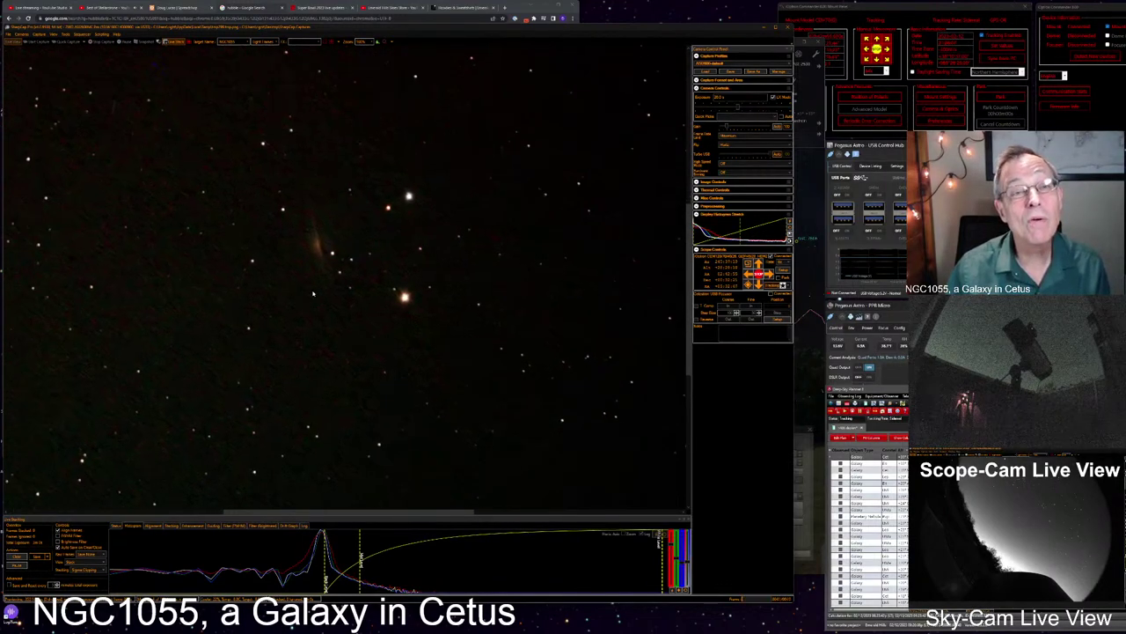
{"action": "scroll", "coordinate": [315, 297], "scroll_direction": "down", "scroll_amount": 2}
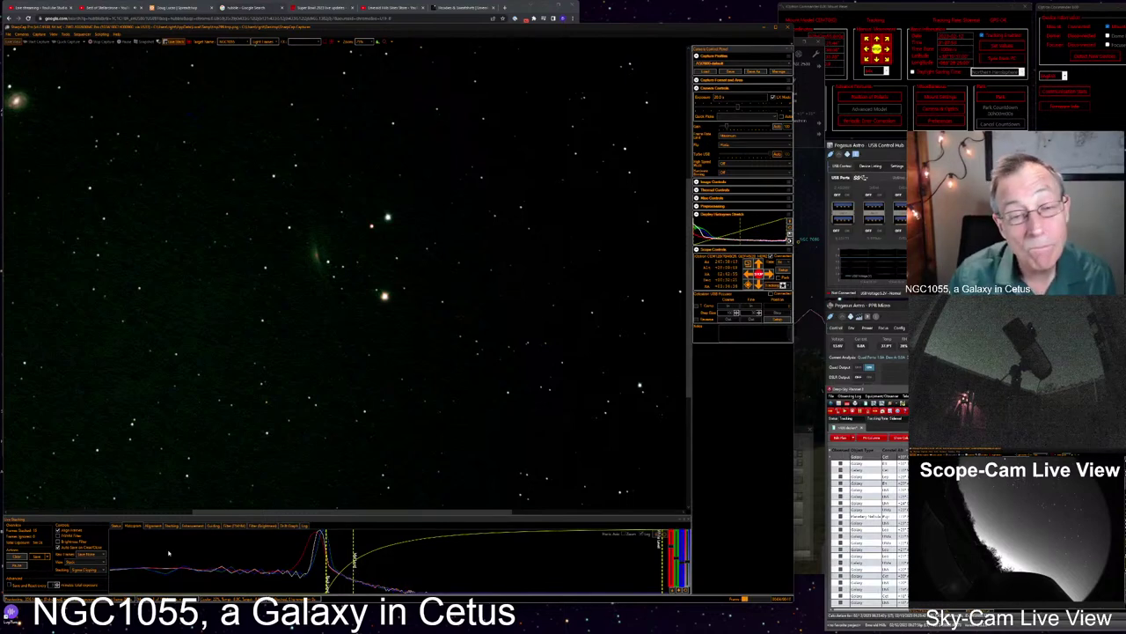
Zoom the live view back out so the bright upper-left galaxy shows beside the edge-on one
{"action": "scroll", "coordinate": [311, 287], "scroll_direction": "up", "scroll_amount": 1}
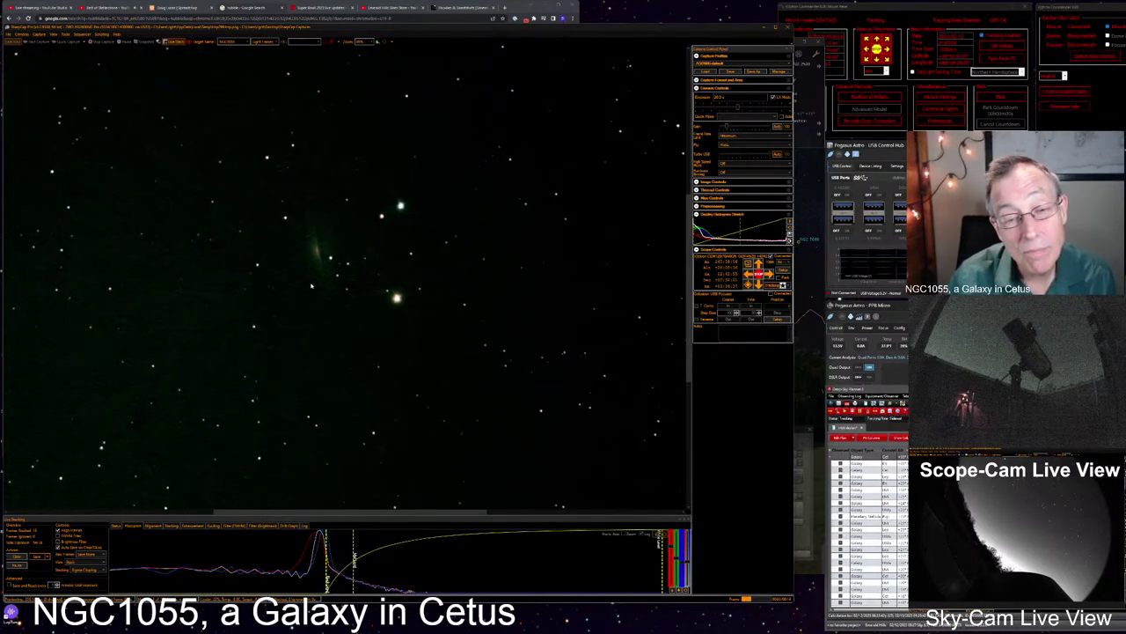
{"action": "scroll", "coordinate": [310, 287], "scroll_direction": "up", "scroll_amount": 2}
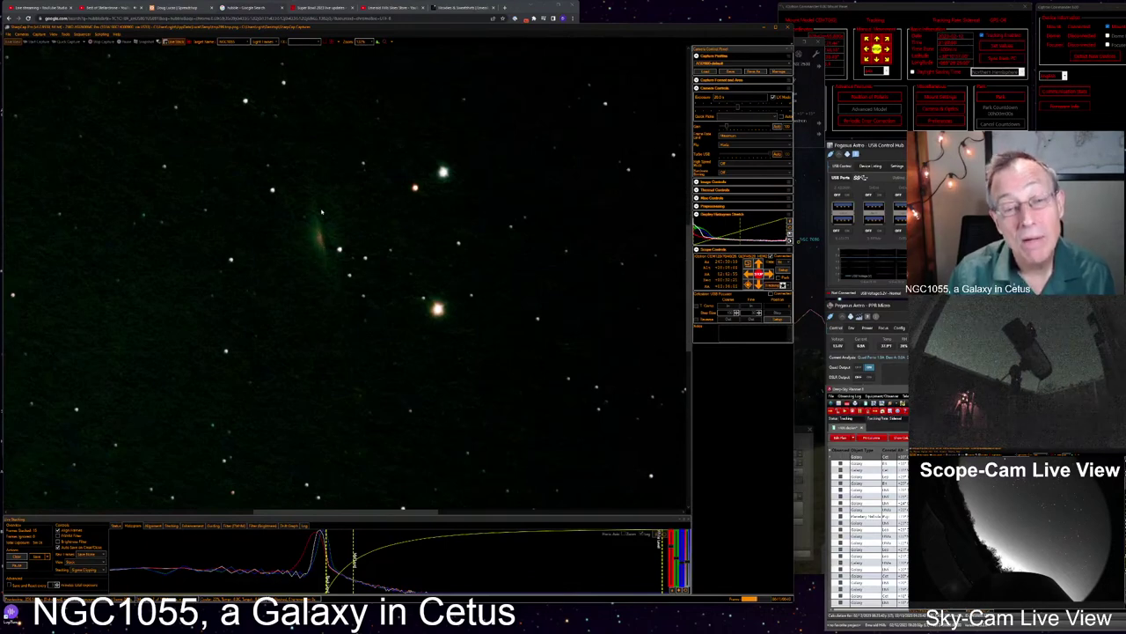
{"action": "scroll", "coordinate": [320, 235], "scroll_direction": "down", "scroll_amount": 2}
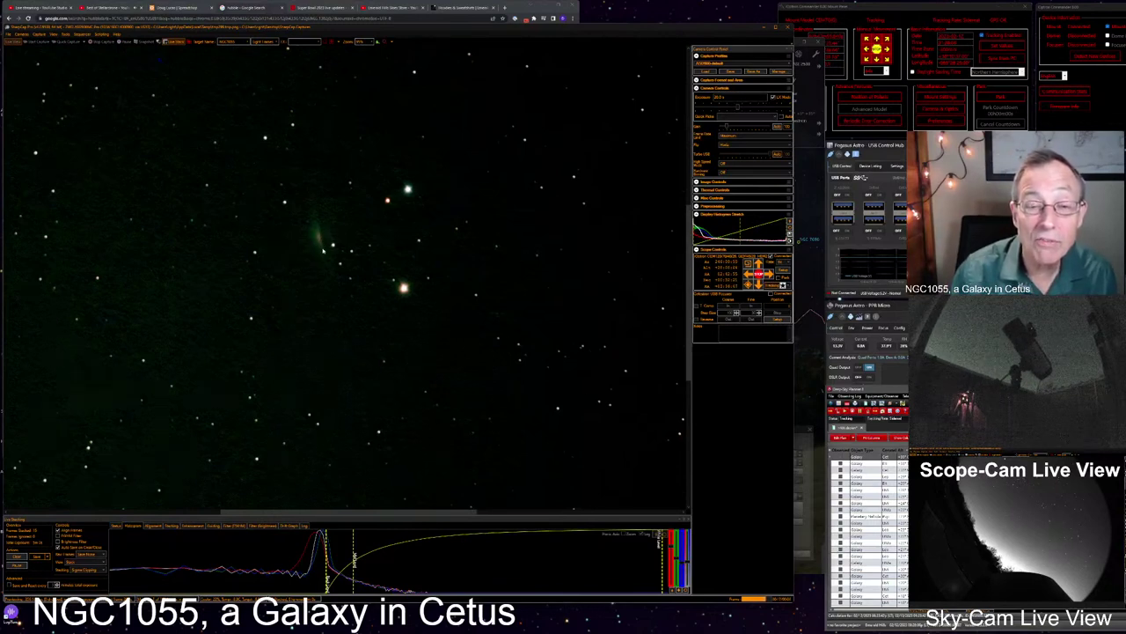
{"action": "scroll", "coordinate": [326, 243], "scroll_direction": "up", "scroll_amount": 1}
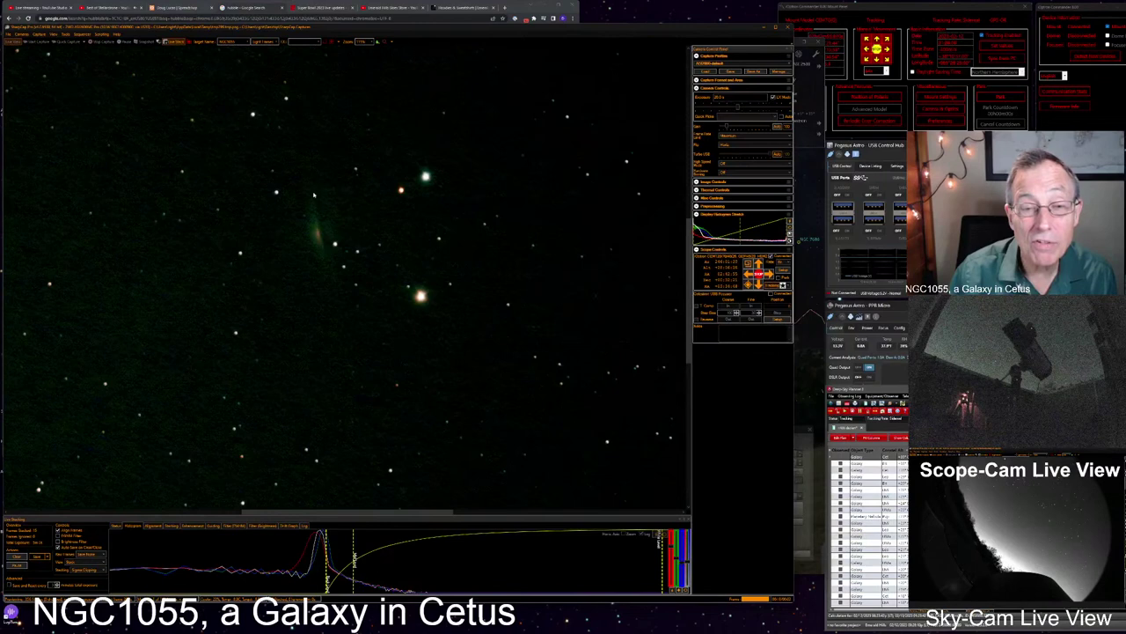
{"action": "scroll", "coordinate": [321, 246], "scroll_direction": "down", "scroll_amount": 2}
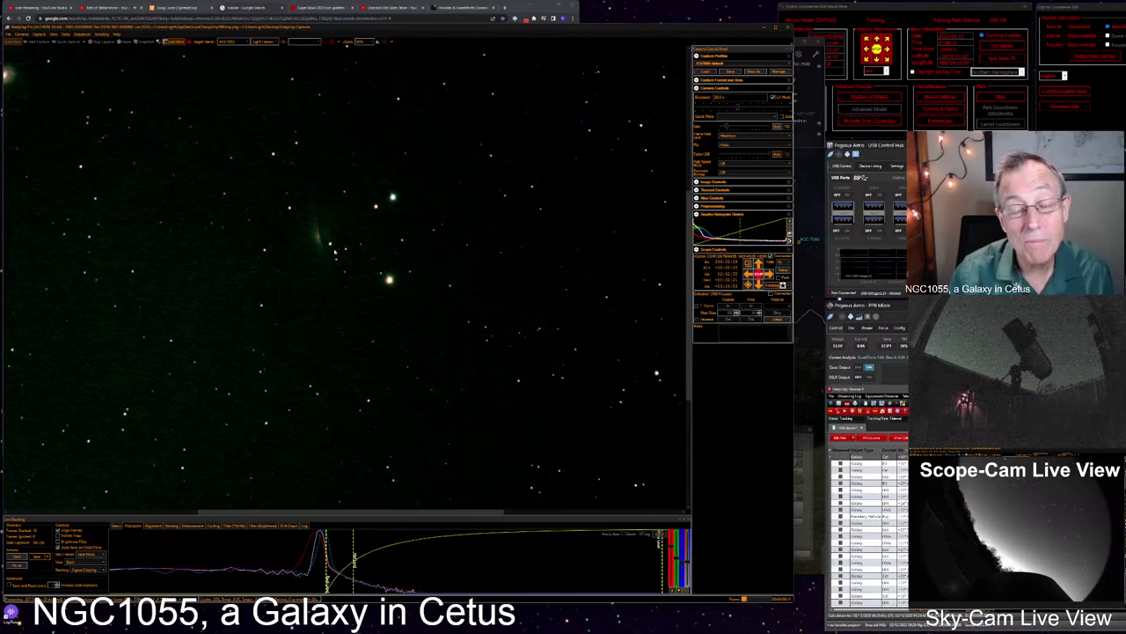
{"action": "scroll", "coordinate": [334, 253], "scroll_direction": "down", "scroll_amount": 1}
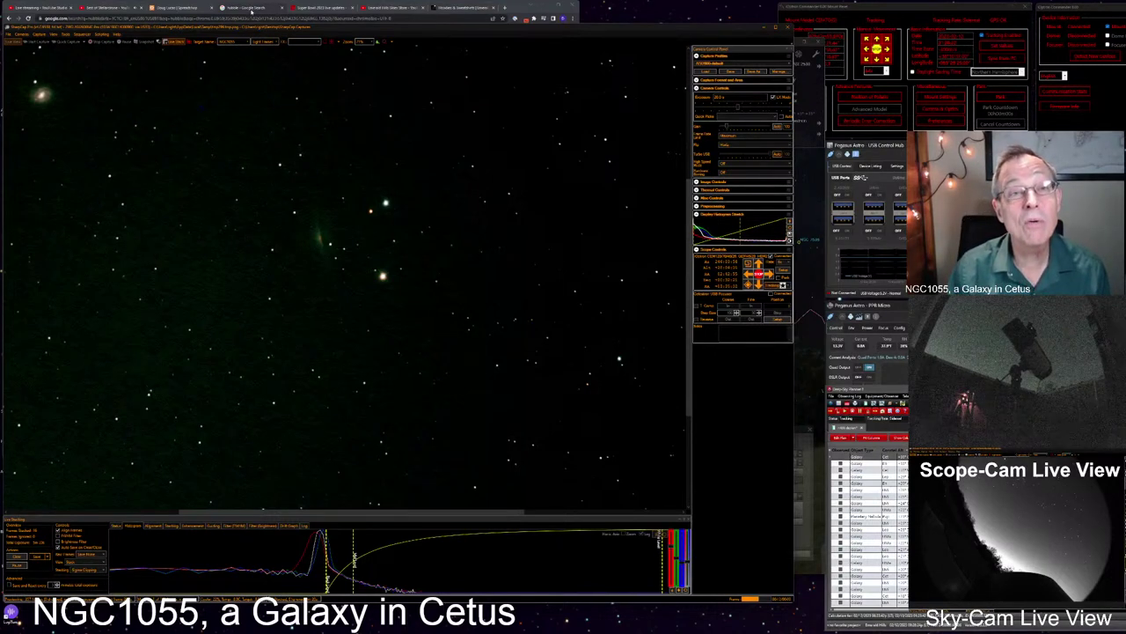
Search NGC1055 in Chrome and open the Wikipedia article's galaxy image file page
{"action": "left_click", "coordinate": [249, 8]}
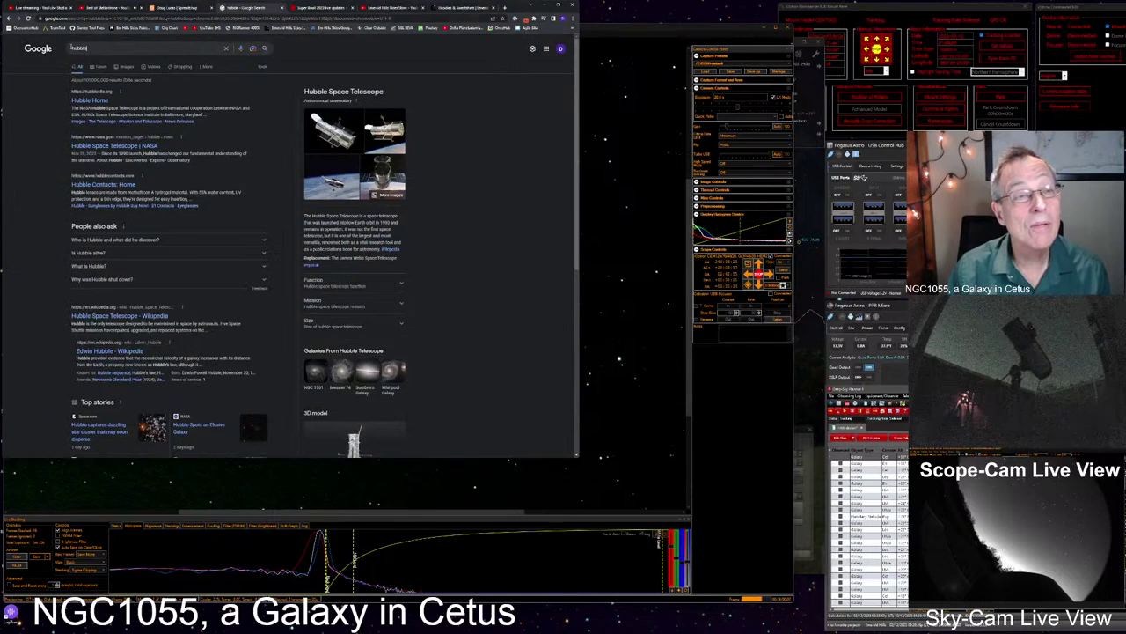
{"action": "type", "text": "NGC10"}
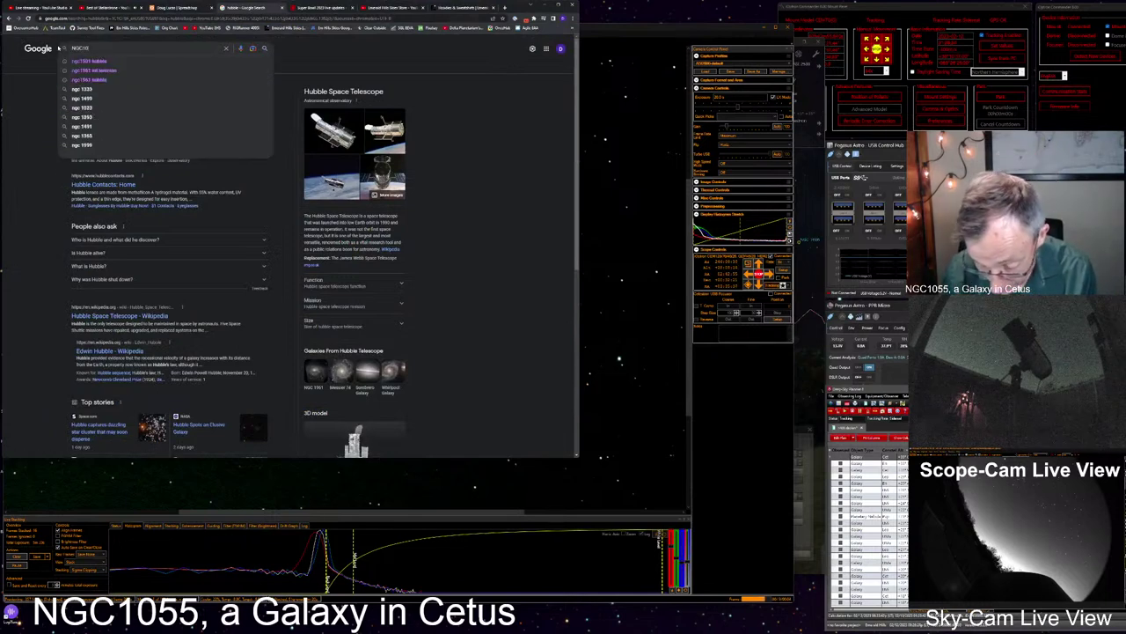
{"action": "type", "text": "55"}
{"action": "key", "text": "Return"}
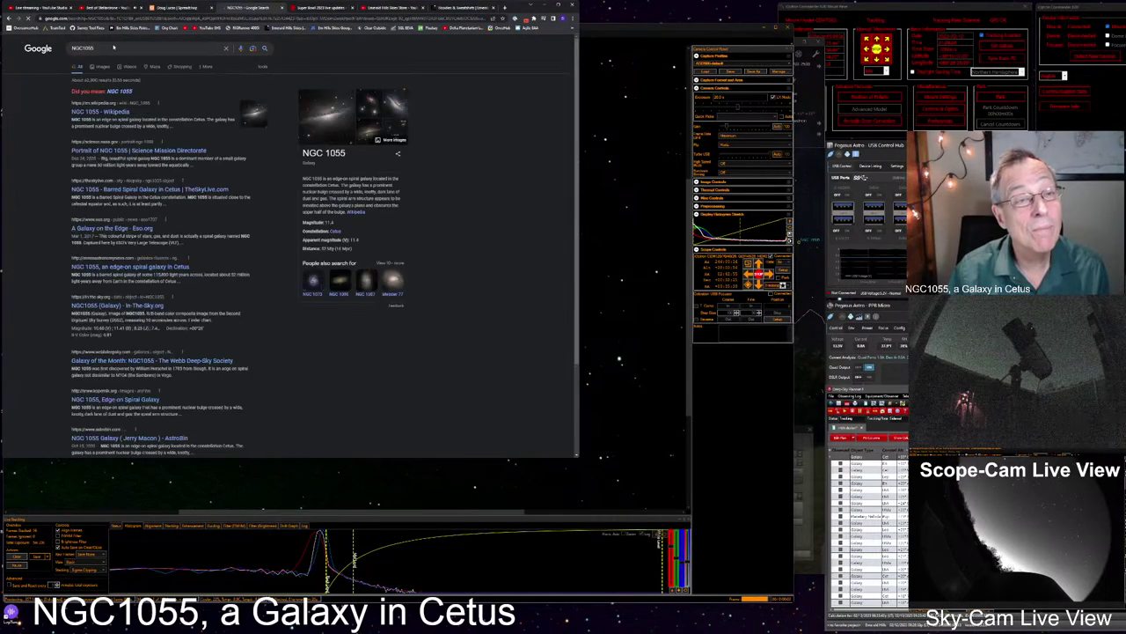
{"action": "left_click", "coordinate": [113, 48]}
{"action": "left_click", "coordinate": [110, 114]}
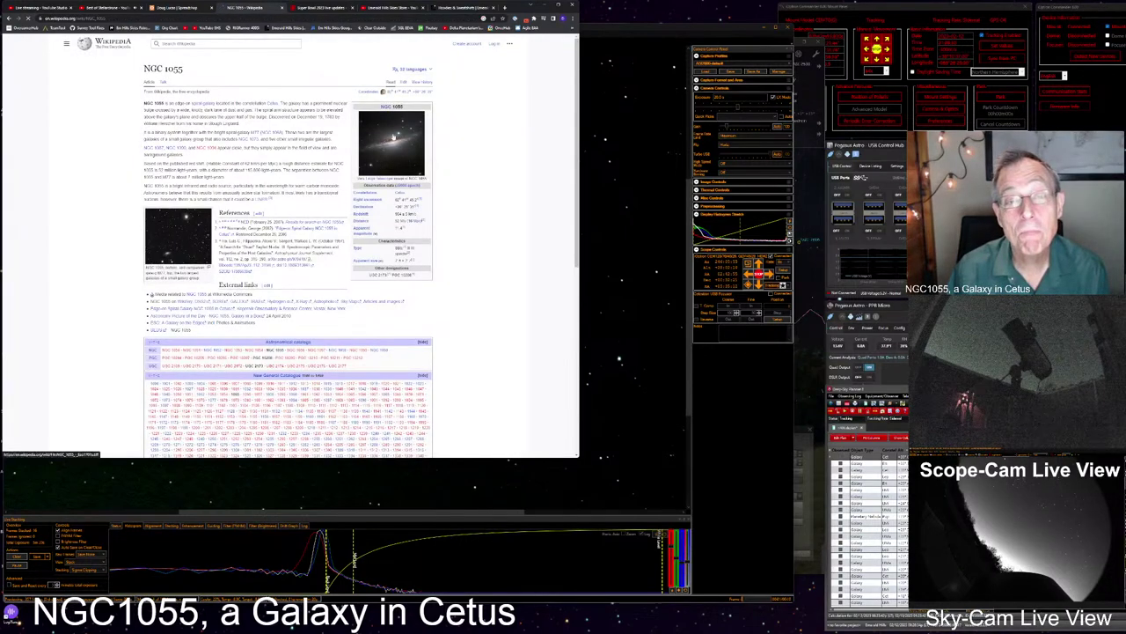
{"action": "left_click", "coordinate": [391, 140]}
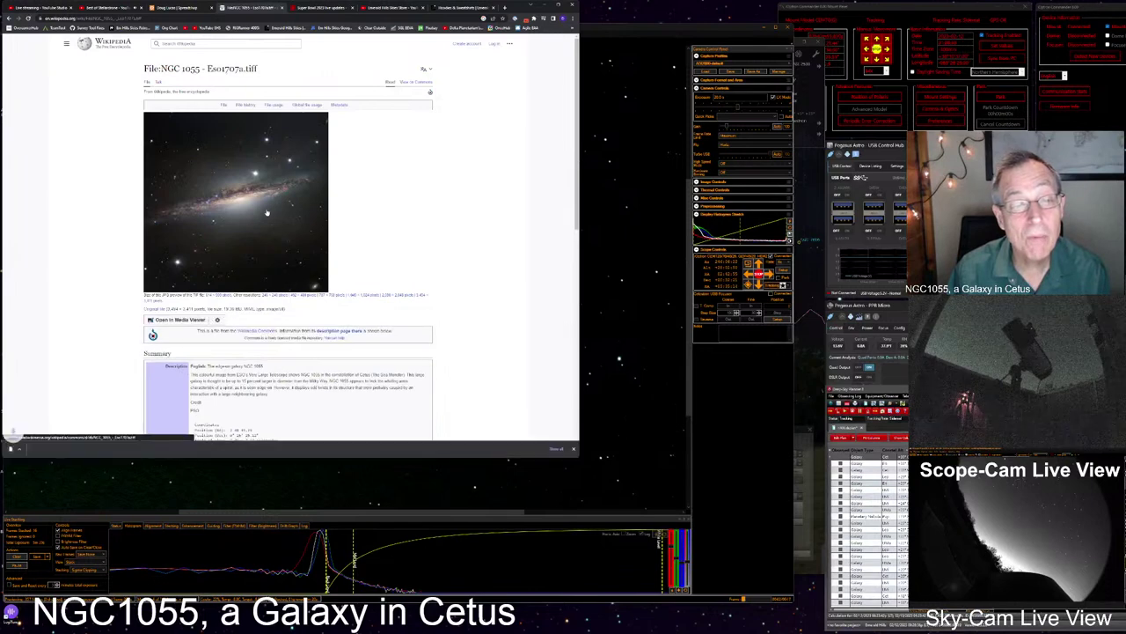
Download the full-resolution .tiff and choose IrfanView 64 bit to open it
{"action": "left_click", "coordinate": [224, 226]}
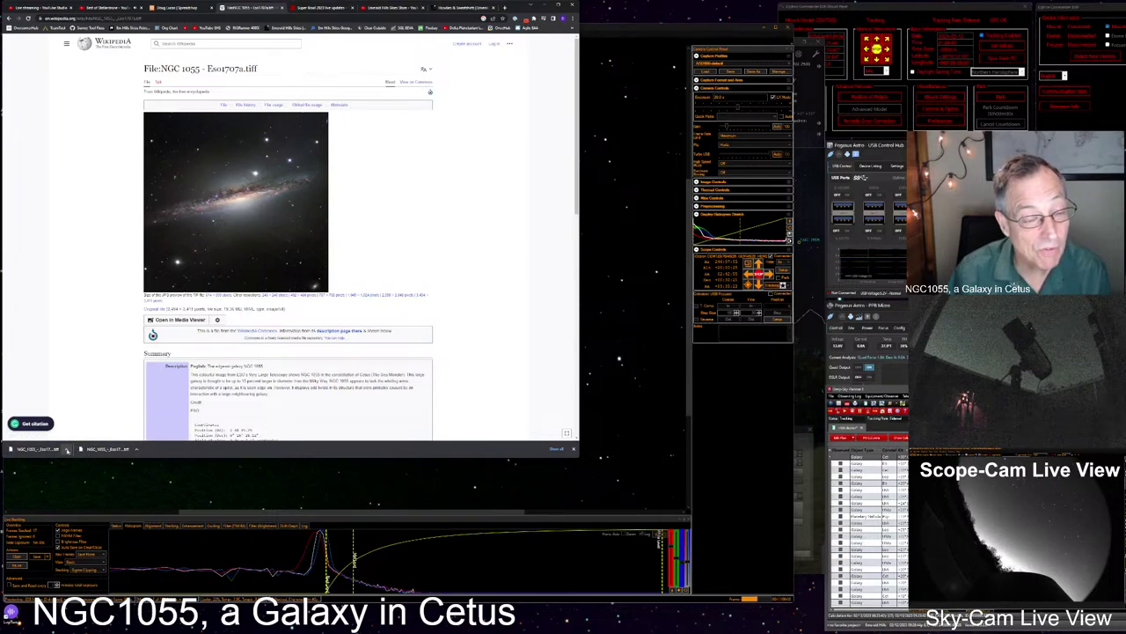
{"action": "left_click", "coordinate": [66, 449]}
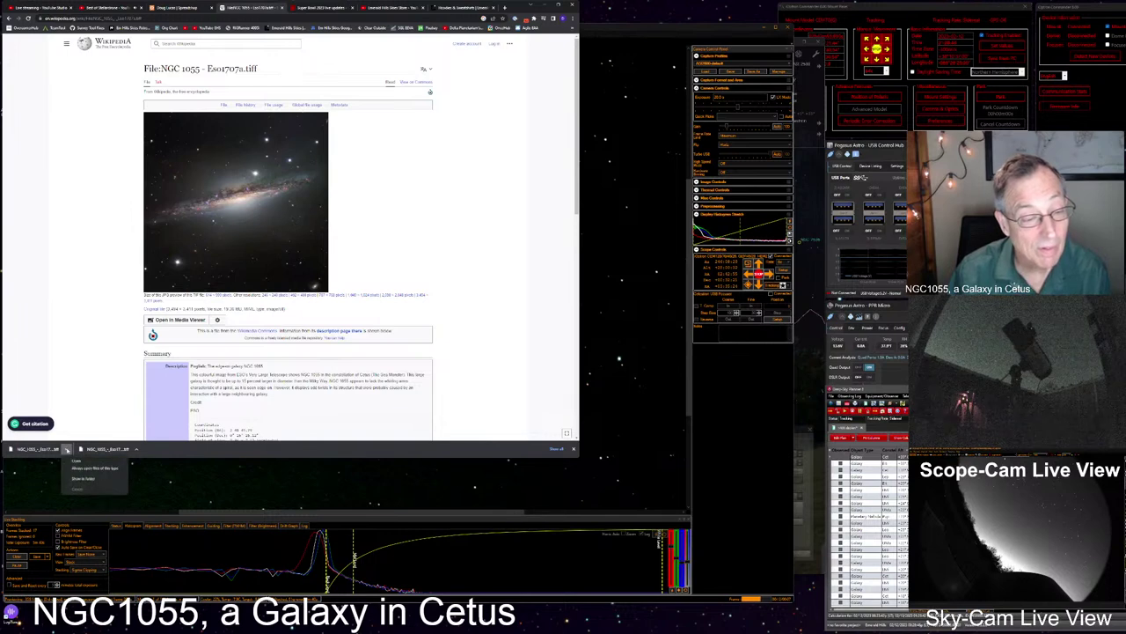
{"action": "left_click", "coordinate": [87, 462]}
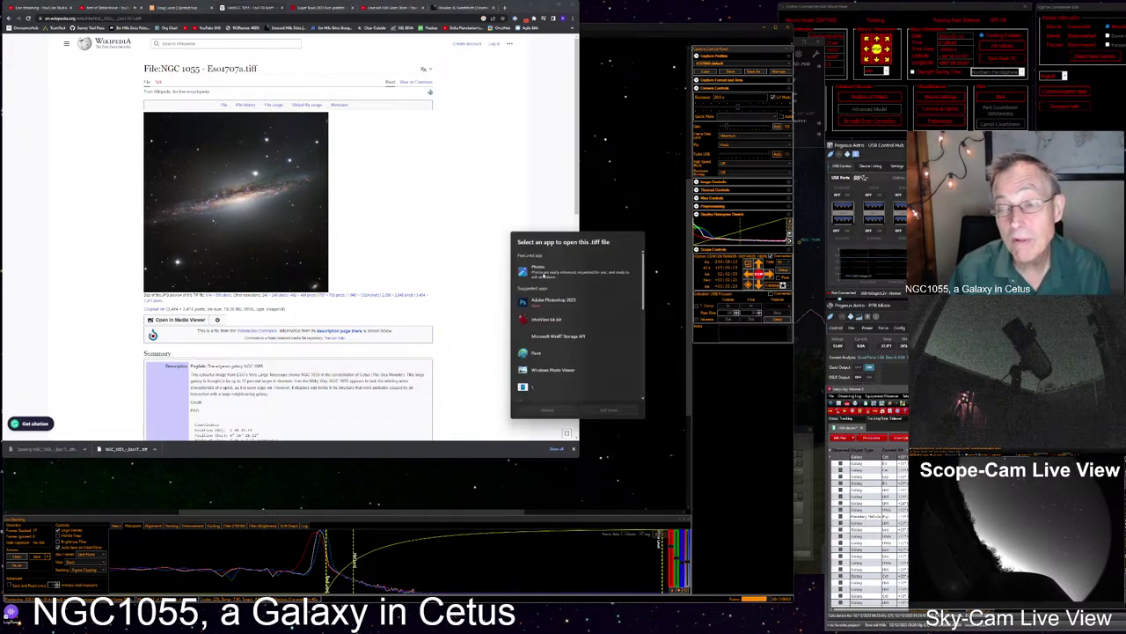
{"action": "left_click", "coordinate": [547, 322]}
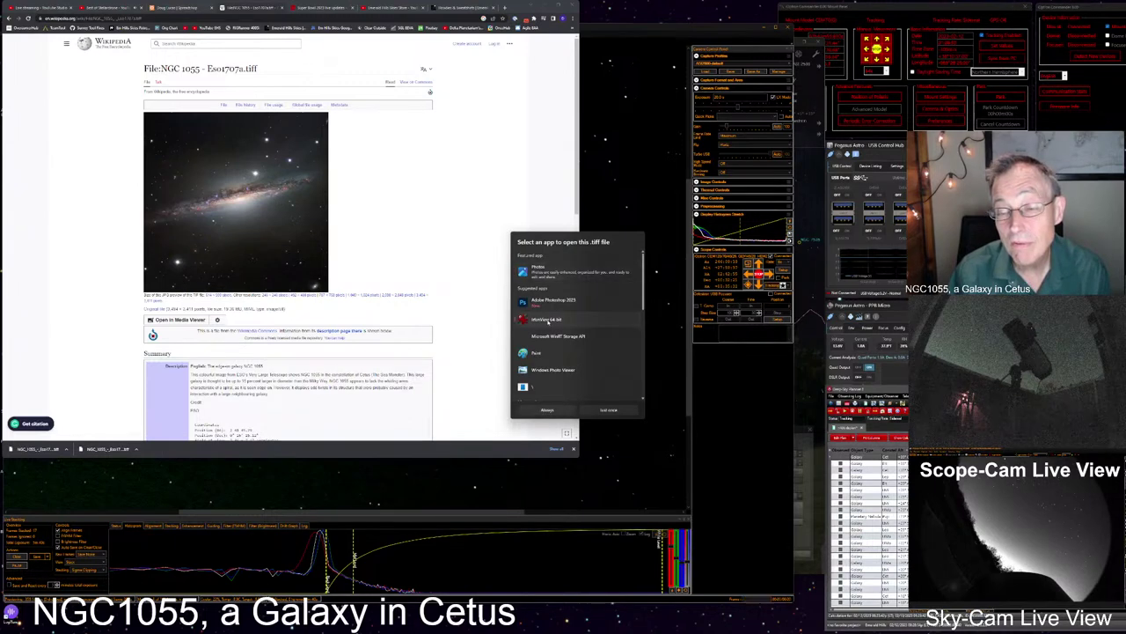
Confirm IrfanView in the app picker to view the NGC 1055 TIFF
{"action": "left_click", "coordinate": [546, 410]}
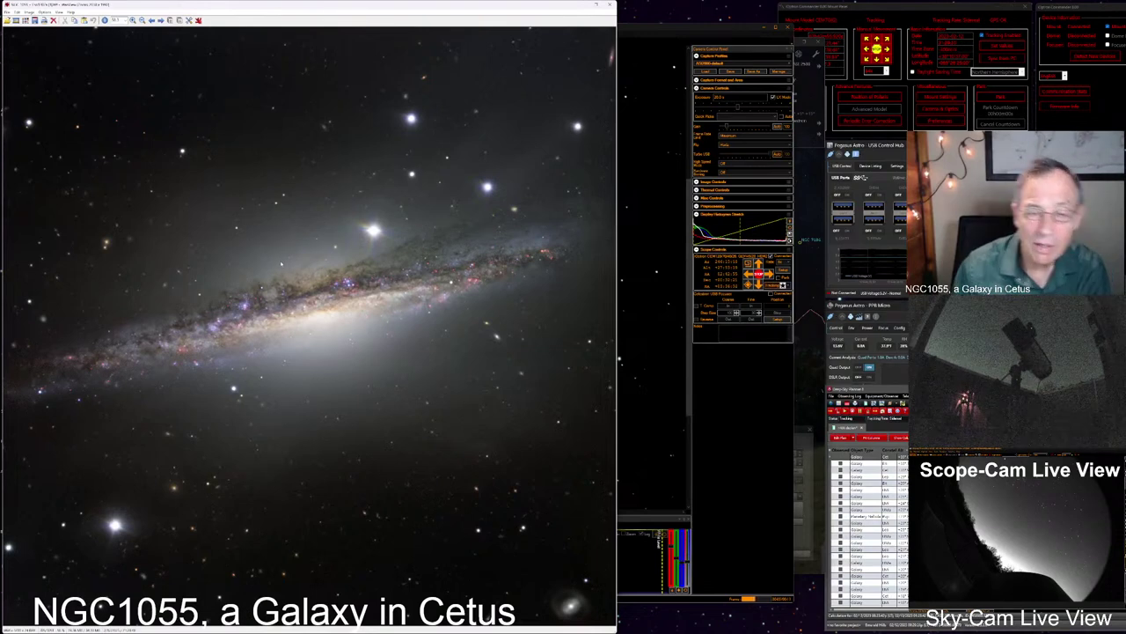
Switch back to SharpCap, zoom on the galaxy, and drag the Observation Editor to screen centre
{"action": "key", "text": "alt+Tab"}
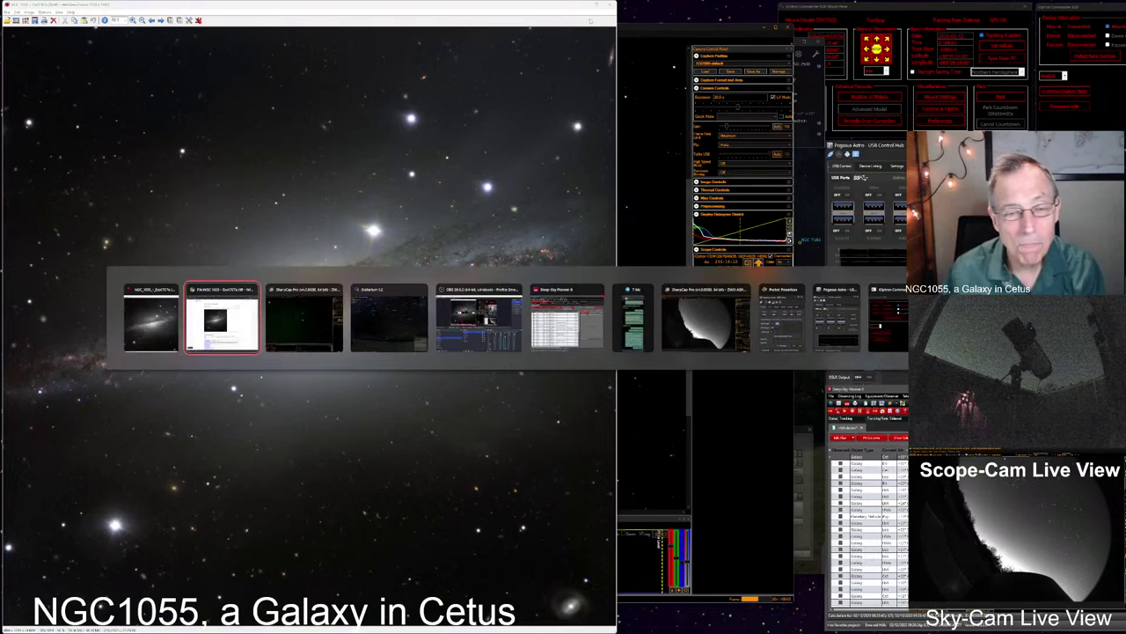
{"action": "key", "text": "Tab"}
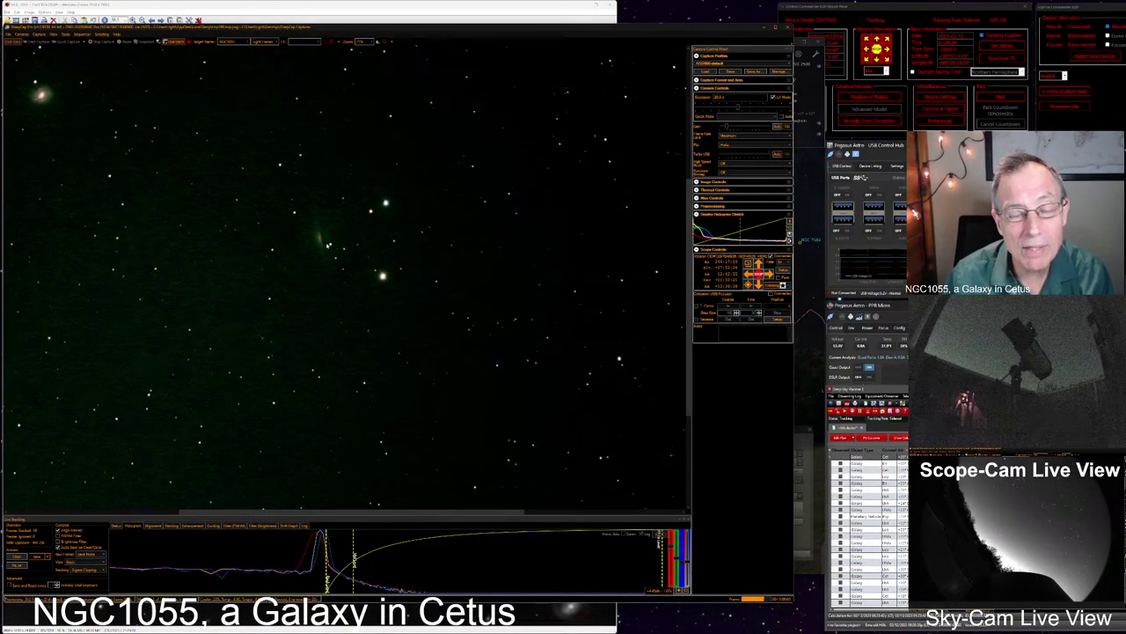
{"action": "scroll", "coordinate": [328, 249], "scroll_direction": "up", "scroll_amount": 2}
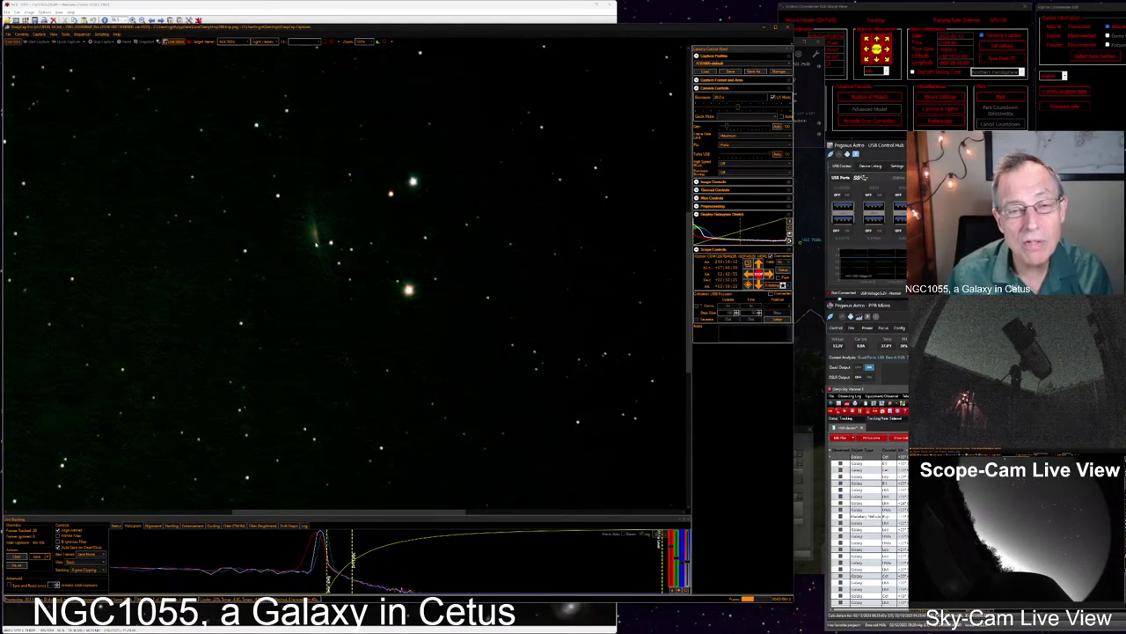
{"action": "scroll", "coordinate": [316, 242], "scroll_direction": "up", "scroll_amount": 1}
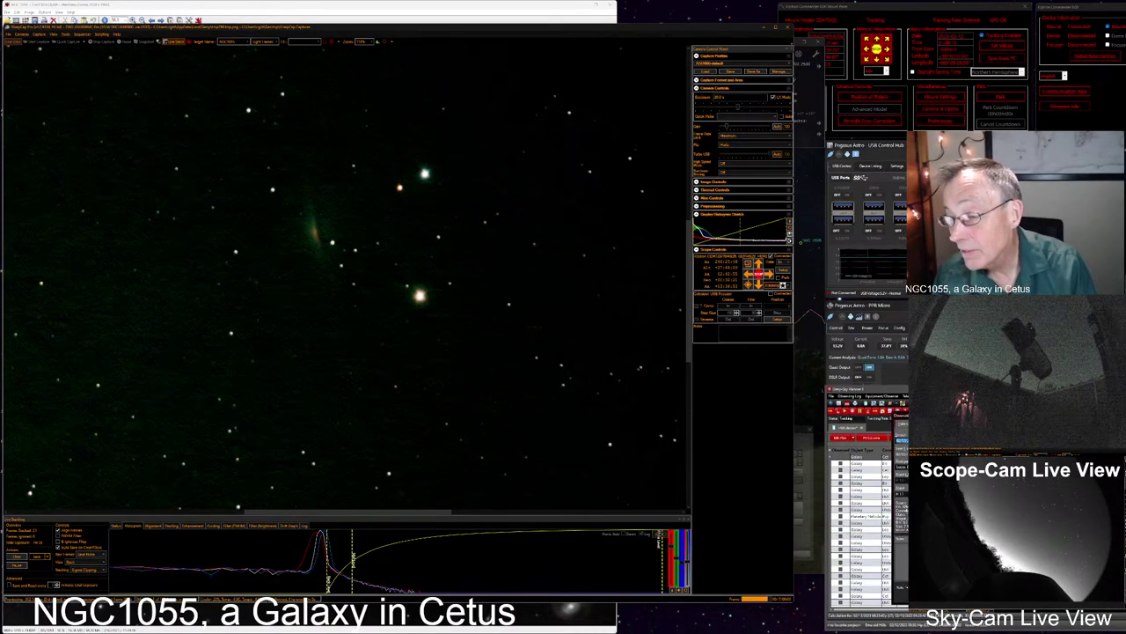
{"action": "left_click_drag", "start_coordinate": [1012, 370], "coordinate": [588, 323]}
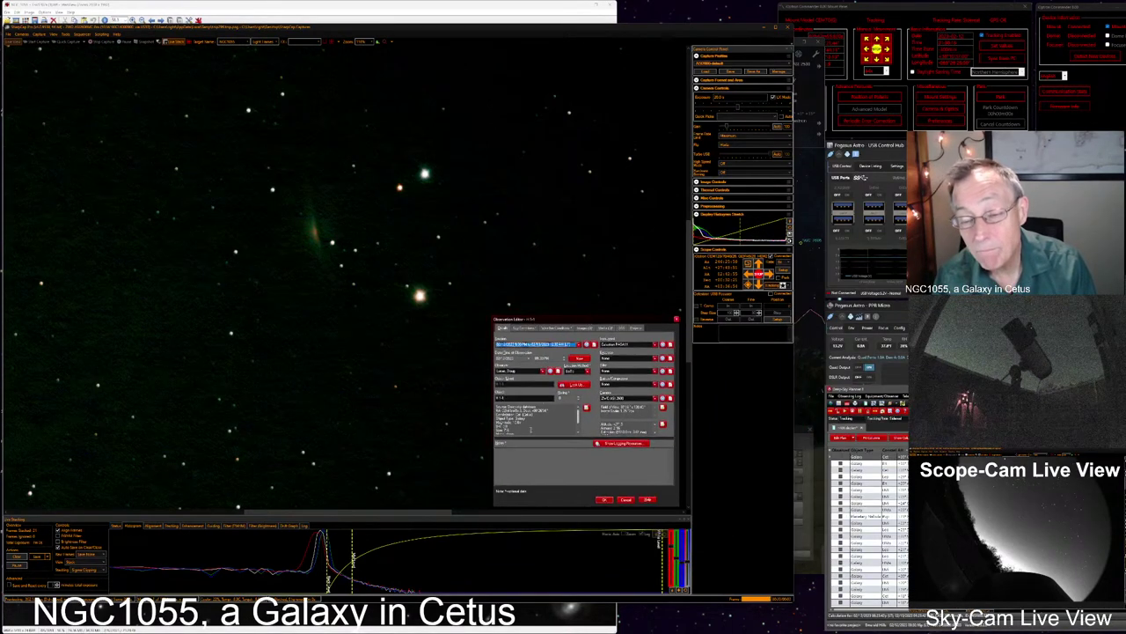
Replace the NGC 1055 entry's old Notes text with new notes and save with OK
{"action": "left_click", "coordinate": [543, 464]}
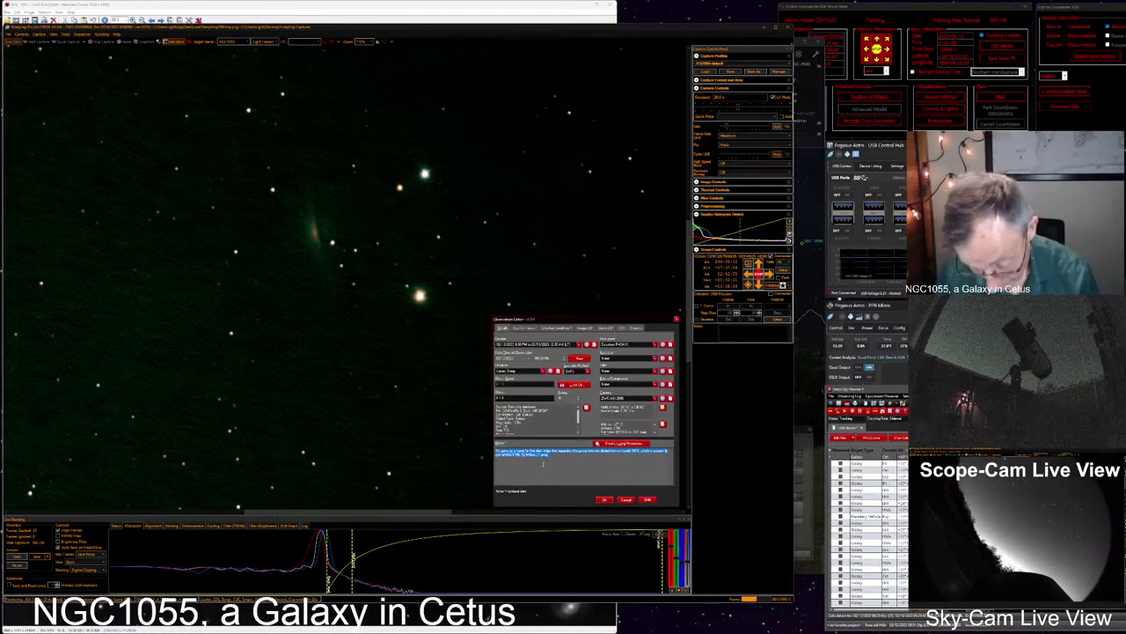
{"action": "key", "text": "Delete"}
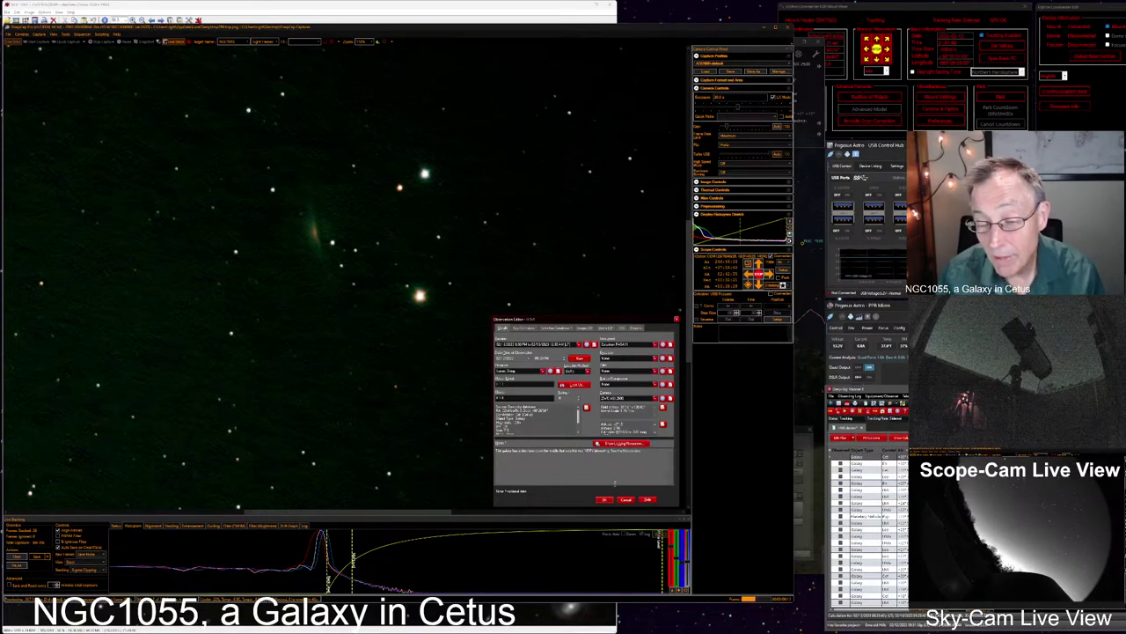
{"action": "left_click", "coordinate": [604, 499]}
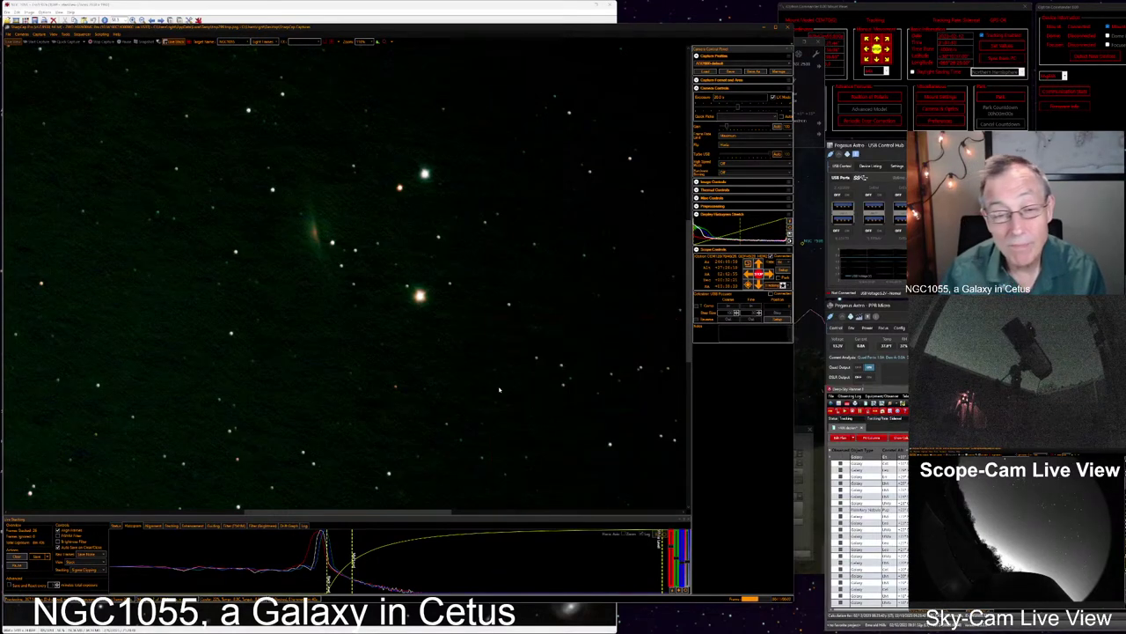
Close IrfanView, view the Wikipedia file page's Metadata section, then return to SharpCap
{"action": "key", "text": "alt+Tab"}
{"action": "key", "text": "alt+Tab"}
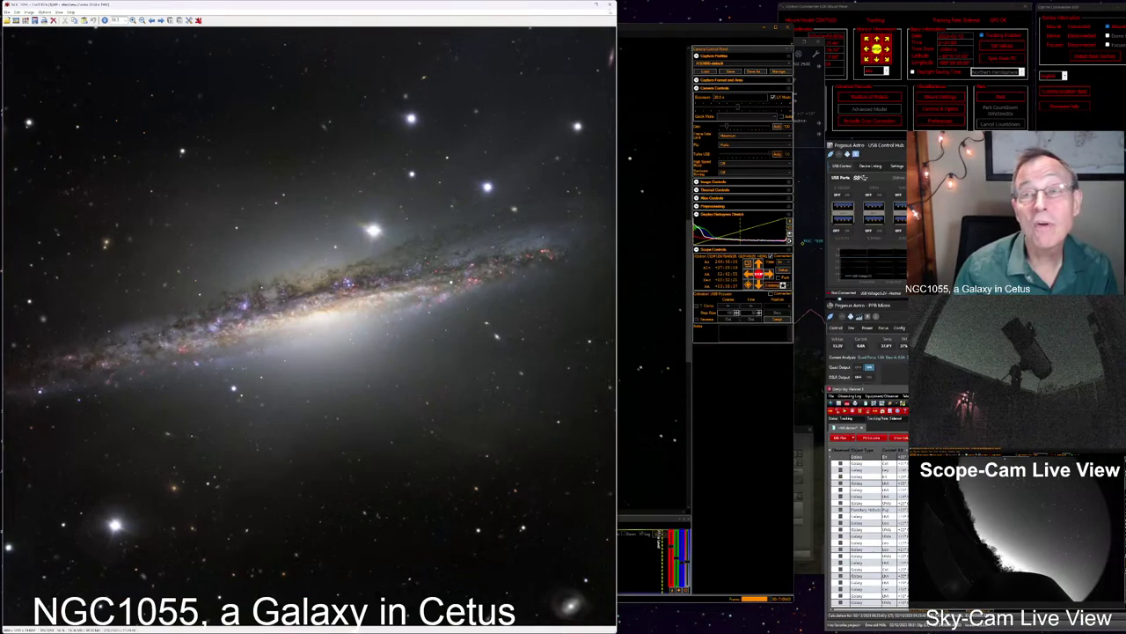
{"action": "left_click", "coordinate": [607, 4]}
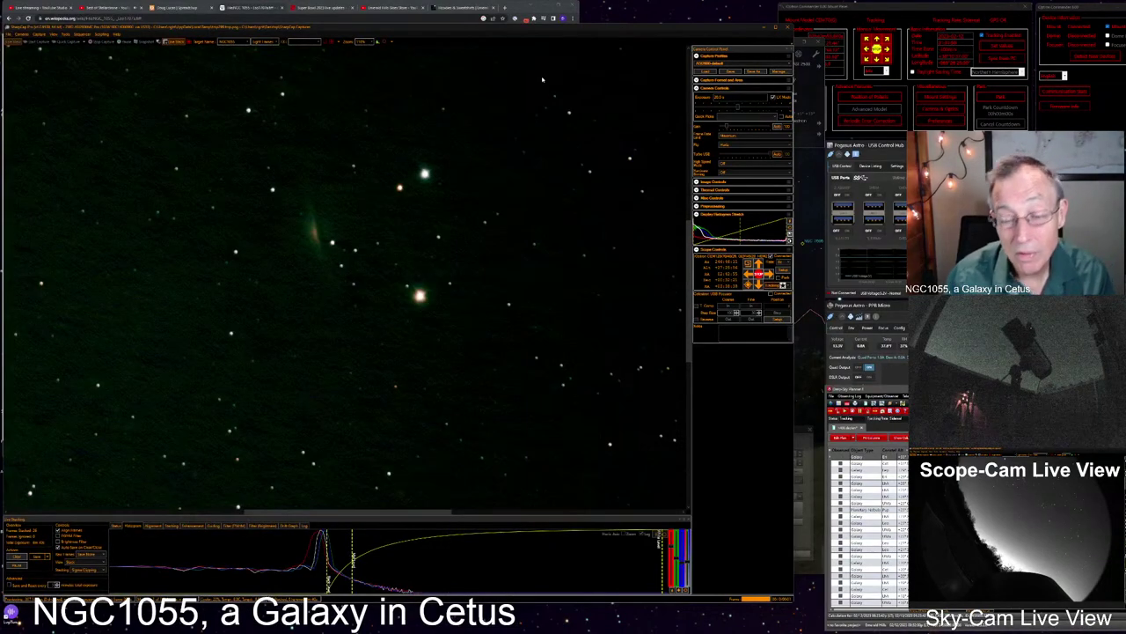
{"action": "key", "text": "alt+Tab"}
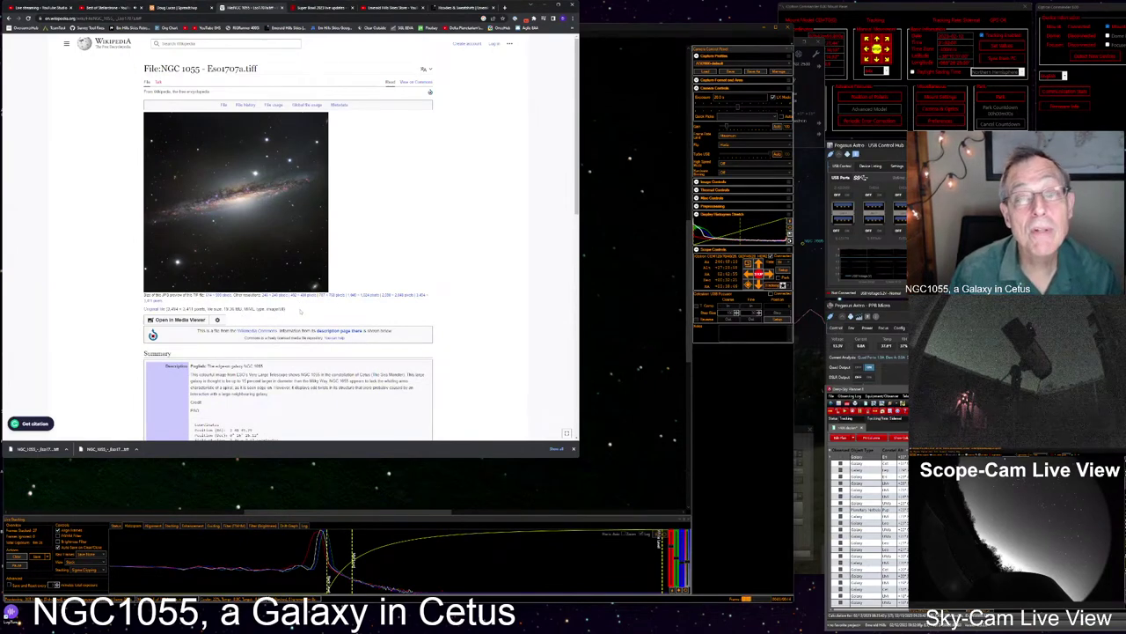
{"action": "left_click", "coordinate": [344, 106]}
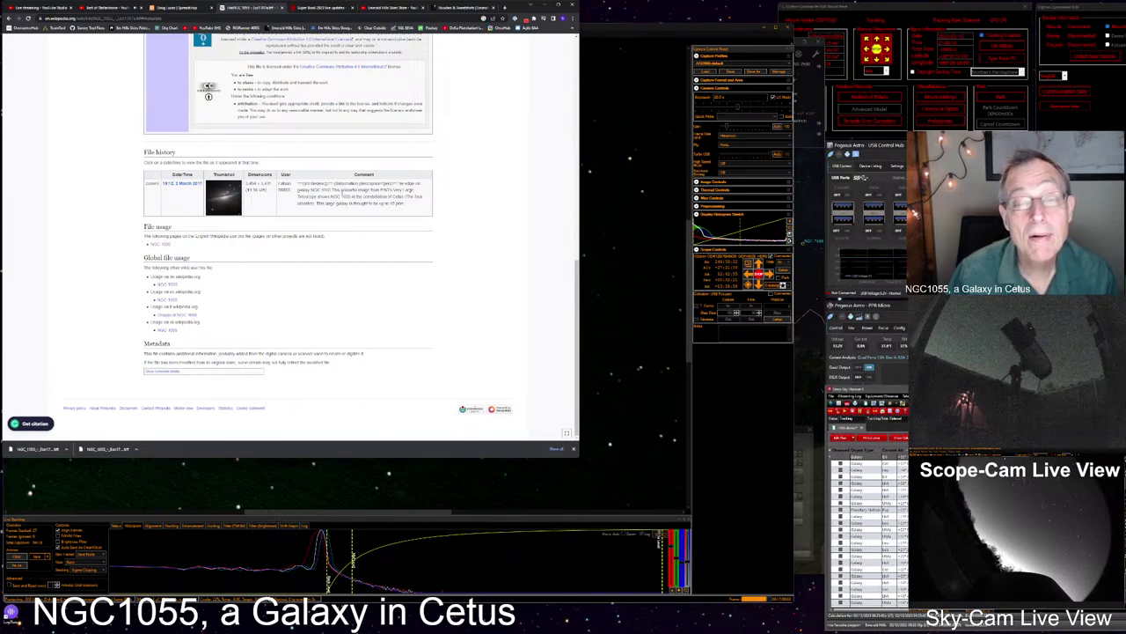
{"action": "key", "text": "alt+Tab"}
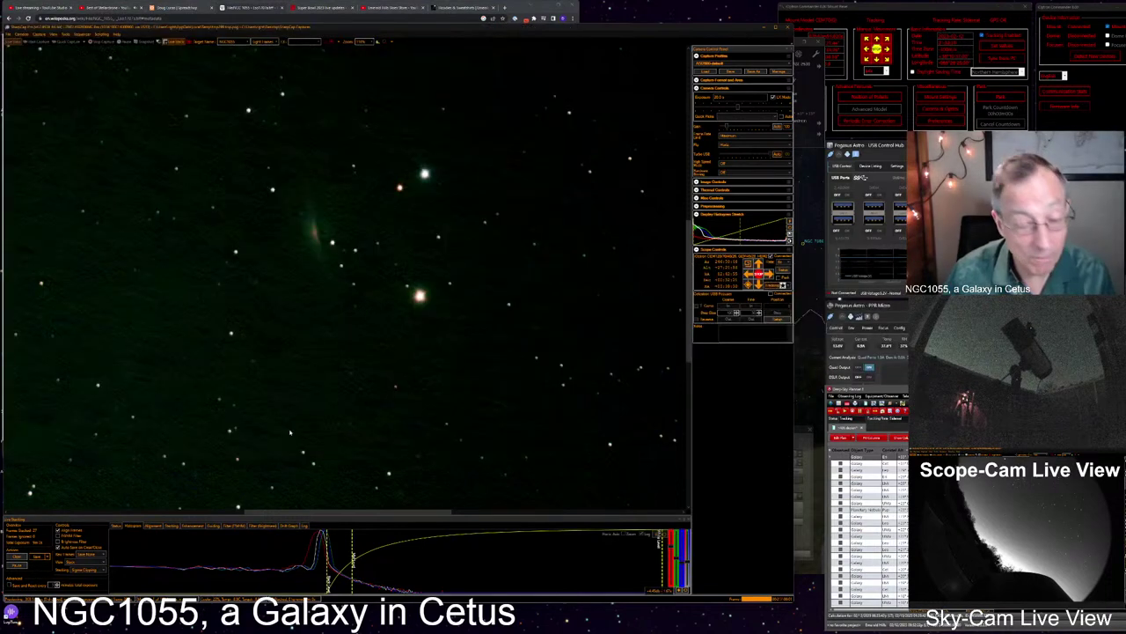
Save the NGC 1055 live stack exactly as seen and stop live stacking
{"action": "left_click", "coordinate": [46, 557]}
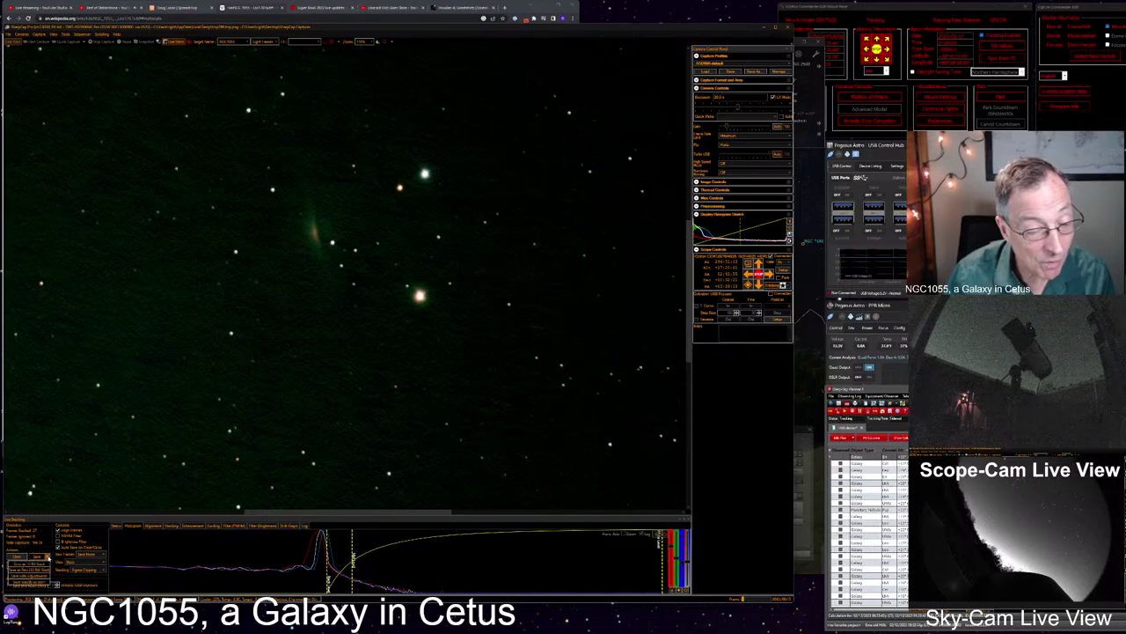
{"action": "left_click", "coordinate": [40, 581]}
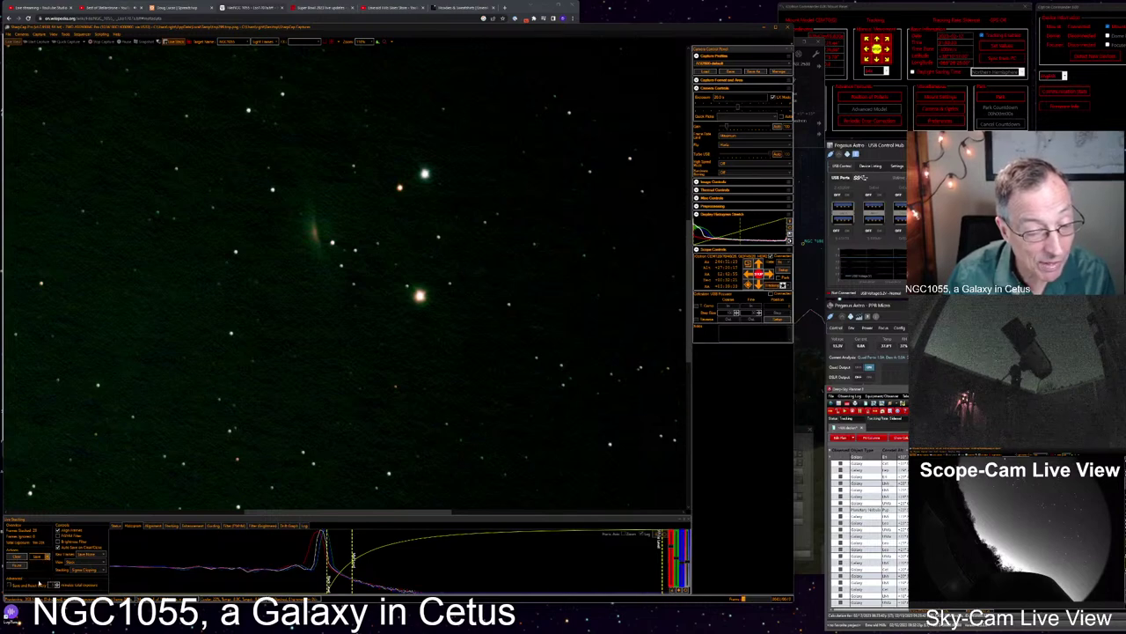
{"action": "left_click", "coordinate": [169, 41]}
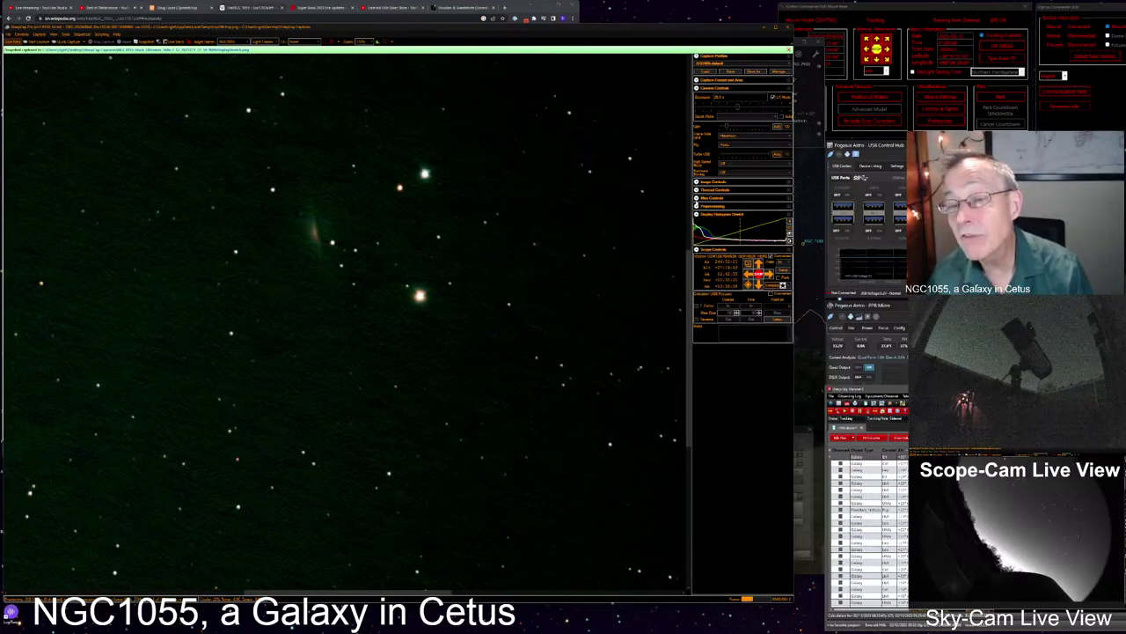
In Preprocessing, set Subtract Dark to Hot Pixel Removal Only without choosing a dark file
{"action": "left_click", "coordinate": [704, 205]}
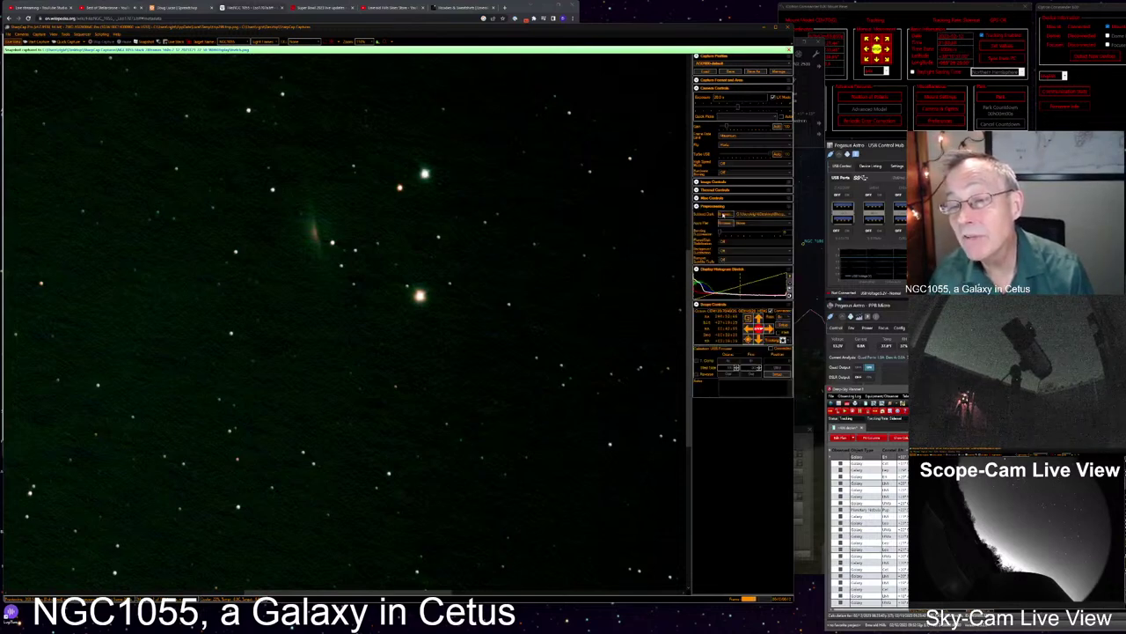
{"action": "left_click", "coordinate": [724, 214]}
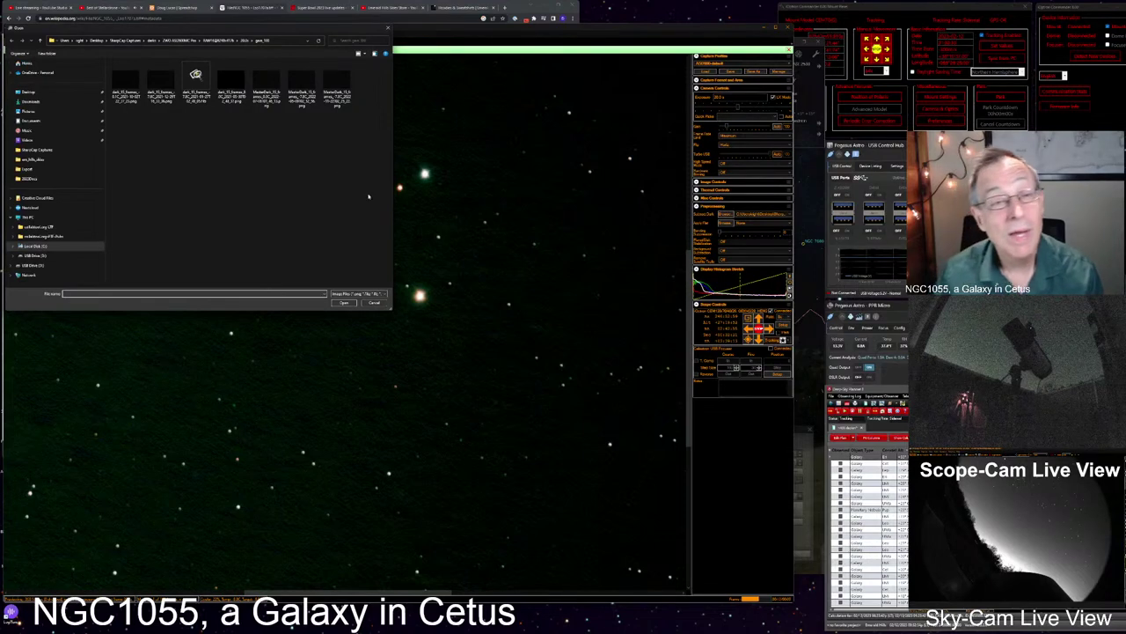
{"action": "left_click", "coordinate": [374, 302]}
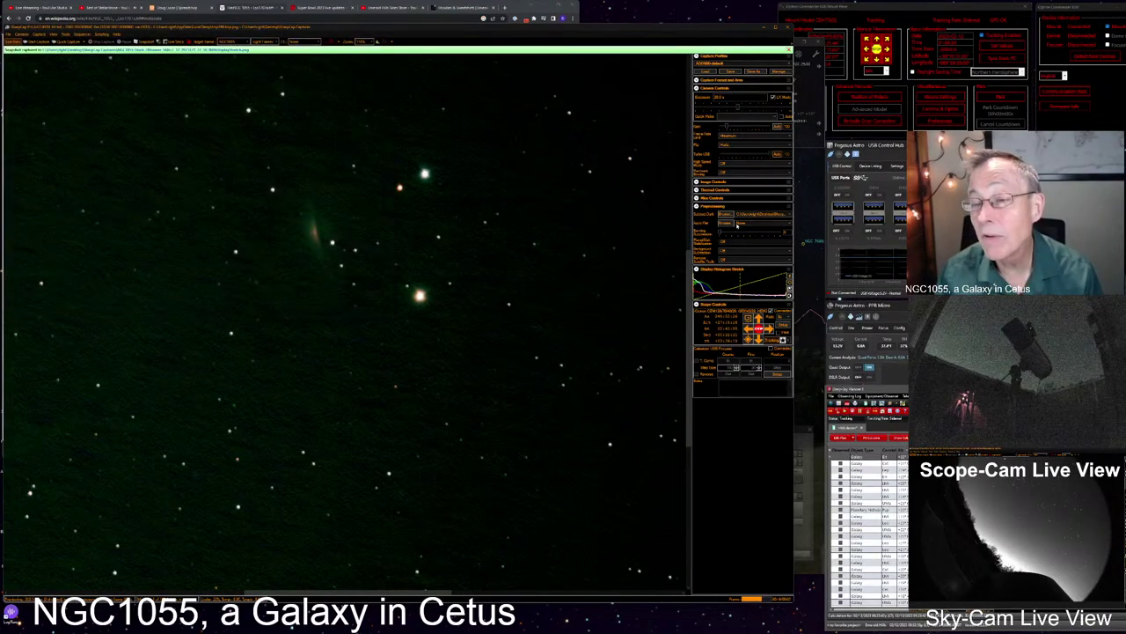
{"action": "left_click", "coordinate": [764, 213]}
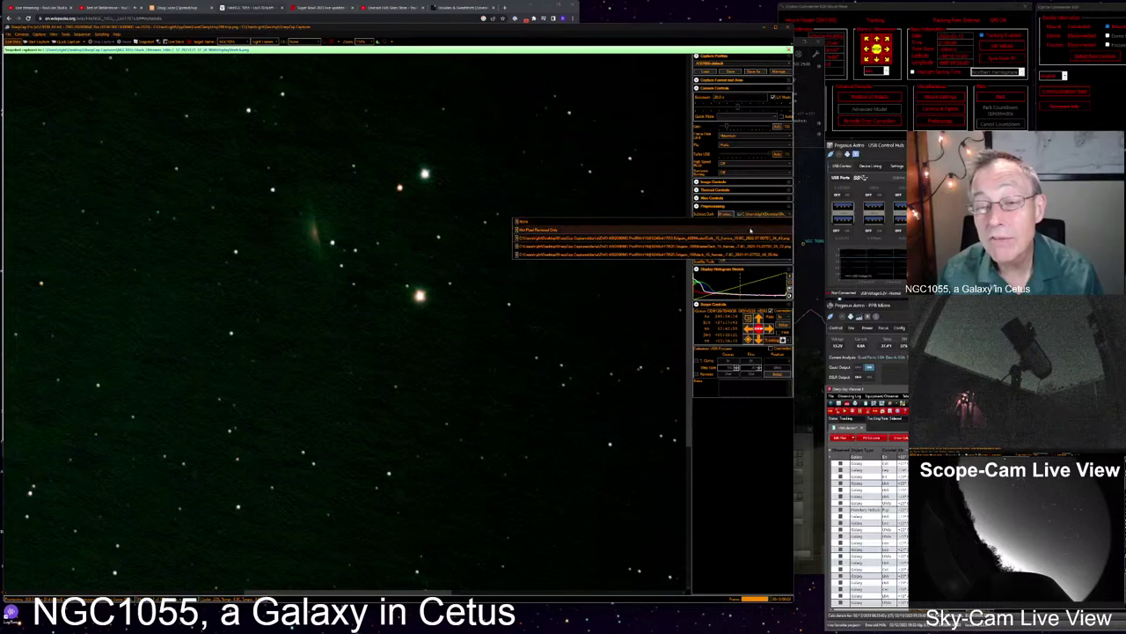
{"action": "left_click", "coordinate": [751, 230]}
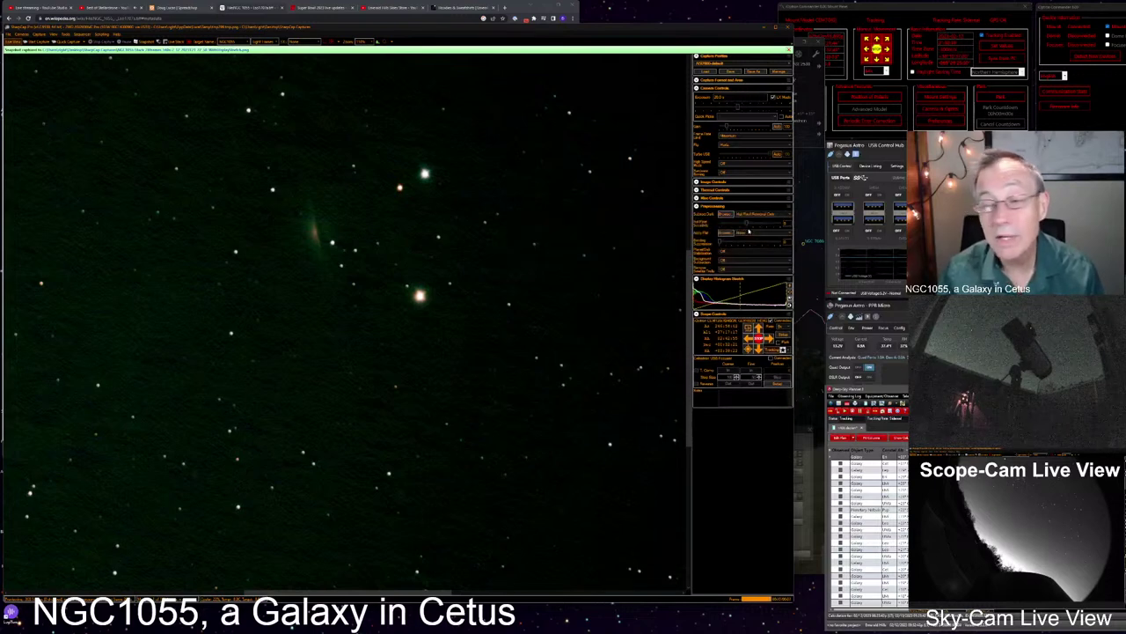
{"action": "left_click", "coordinate": [82, 34]}
Start the recent next-target sequence from the Sequencer's Run Recent list
{"action": "mouse_move", "coordinate": [88, 67]}
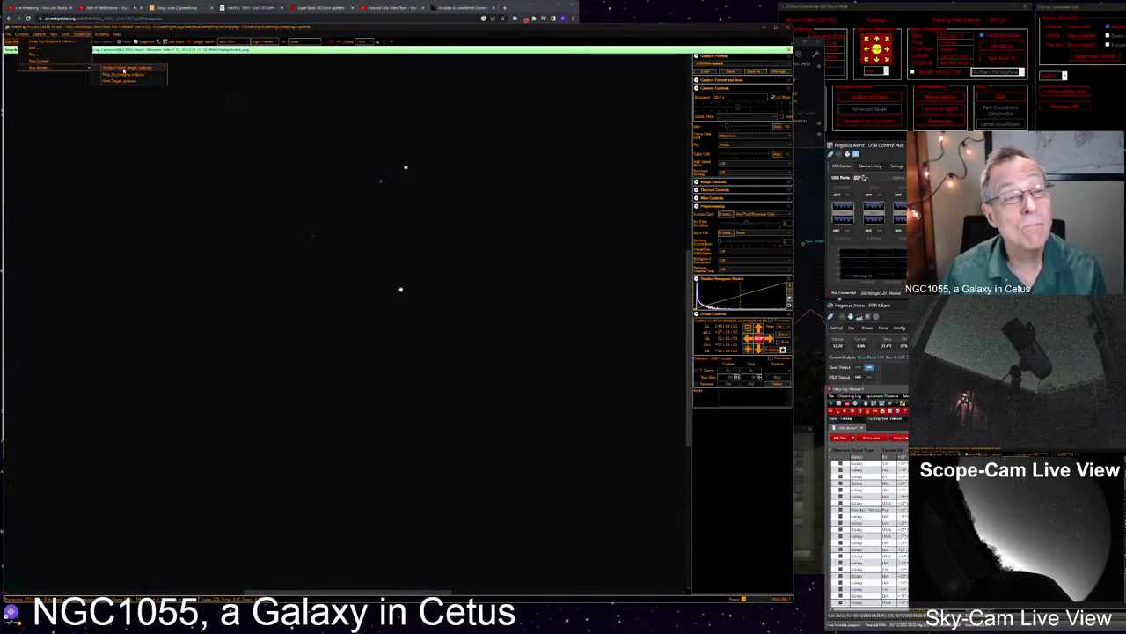
{"action": "left_click", "coordinate": [123, 70]}
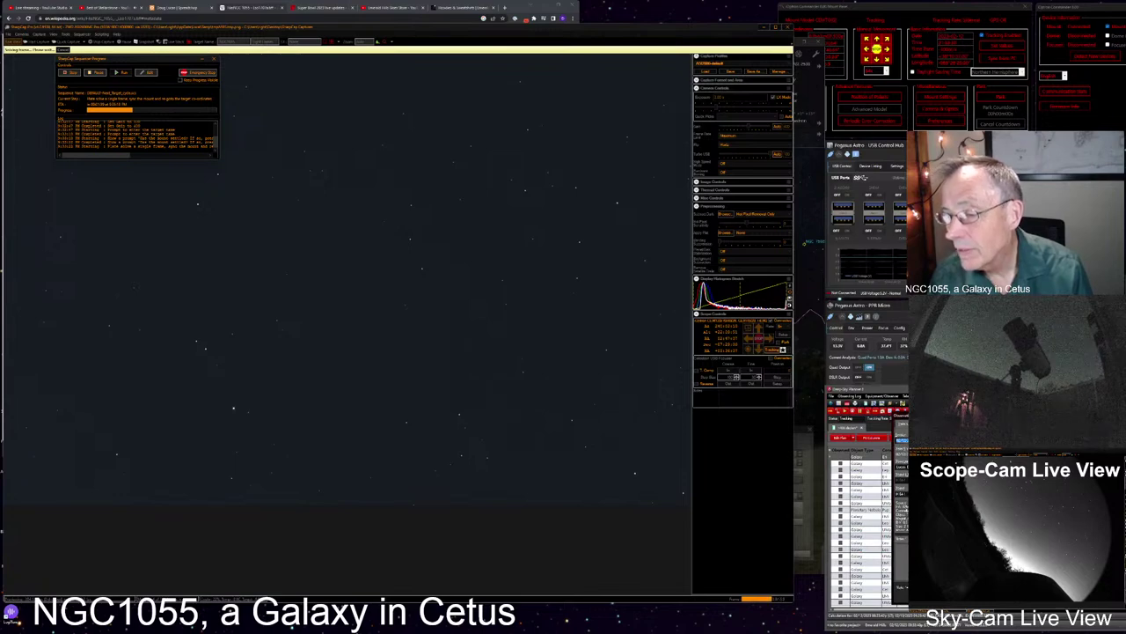
Drag the Observation Editor window left so it sits beside the capture view
{"action": "left_click_drag", "start_coordinate": [818, 411], "coordinate": [593, 394]}
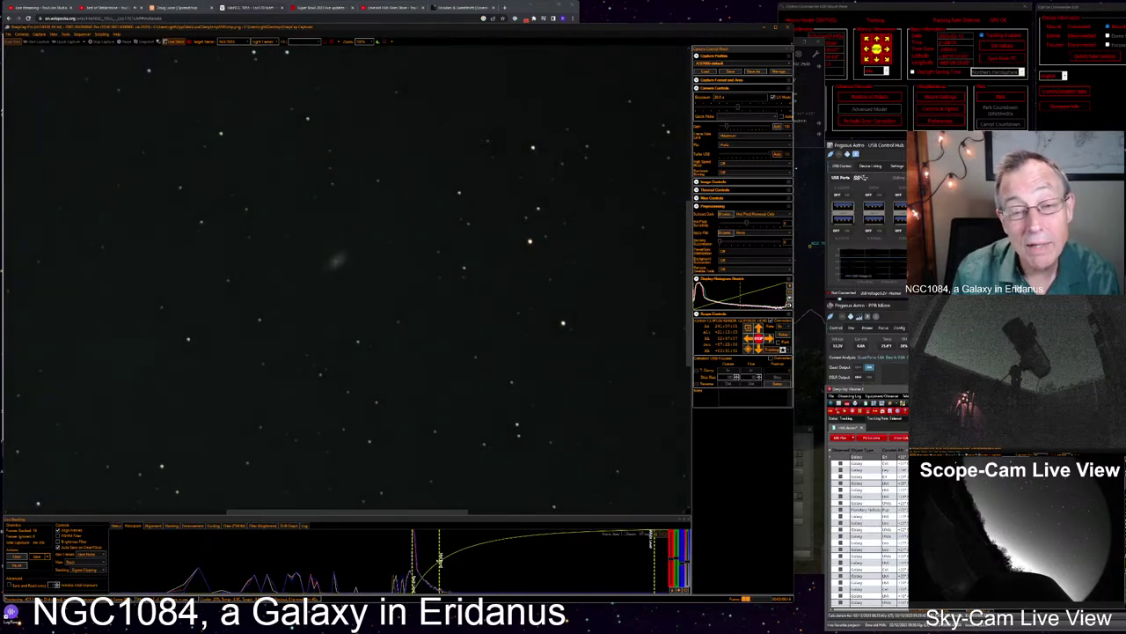
Zoom in on the faint NGC1084 galaxy in the live stacked image
{"action": "scroll", "coordinate": [361, 257], "scroll_direction": "up", "scroll_amount": 3}
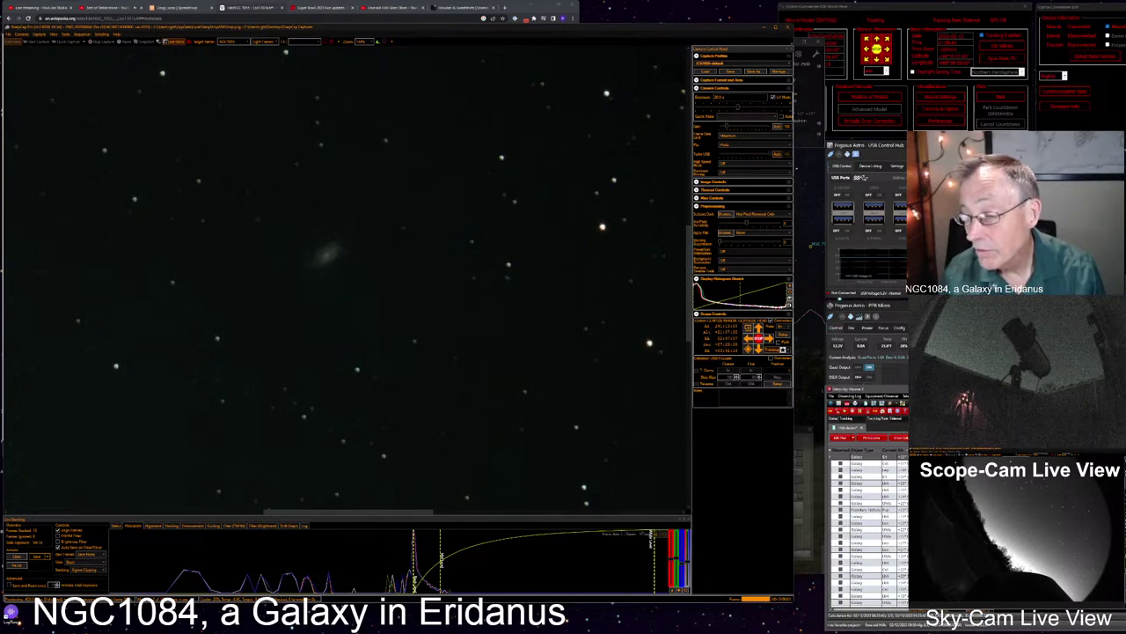
In Deep-Sky Planner, type observing notes beginning 'Tonight' into the NGC1084 observation's Notes box
{"action": "key", "text": "alt+Tab"}
{"action": "key", "text": "alt+Tab"}
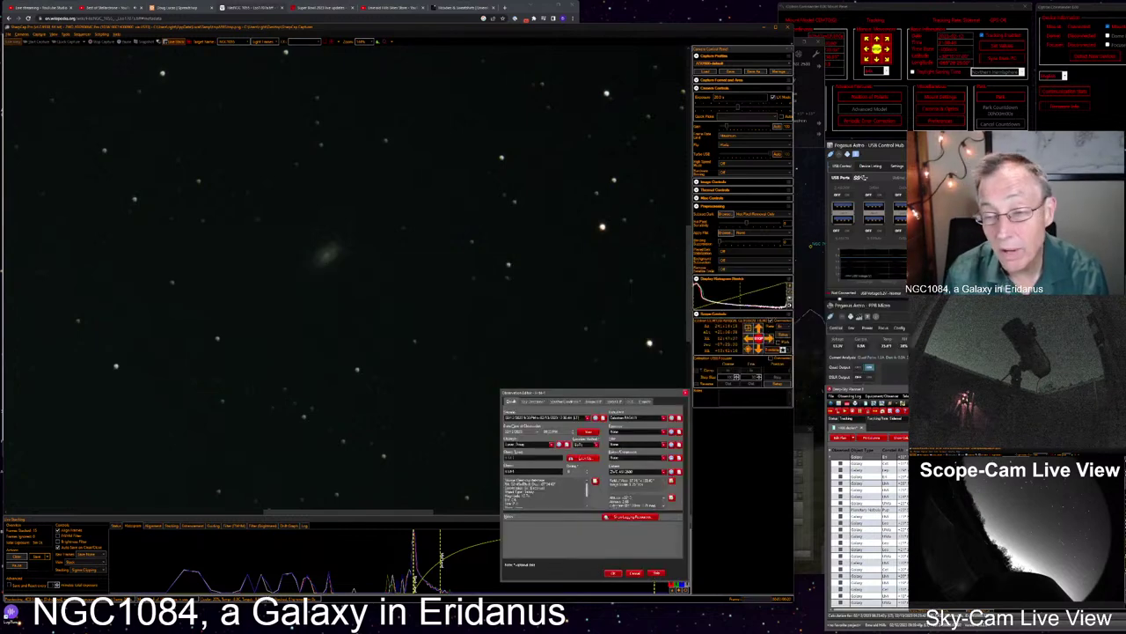
{"action": "left_click", "coordinate": [553, 528]}
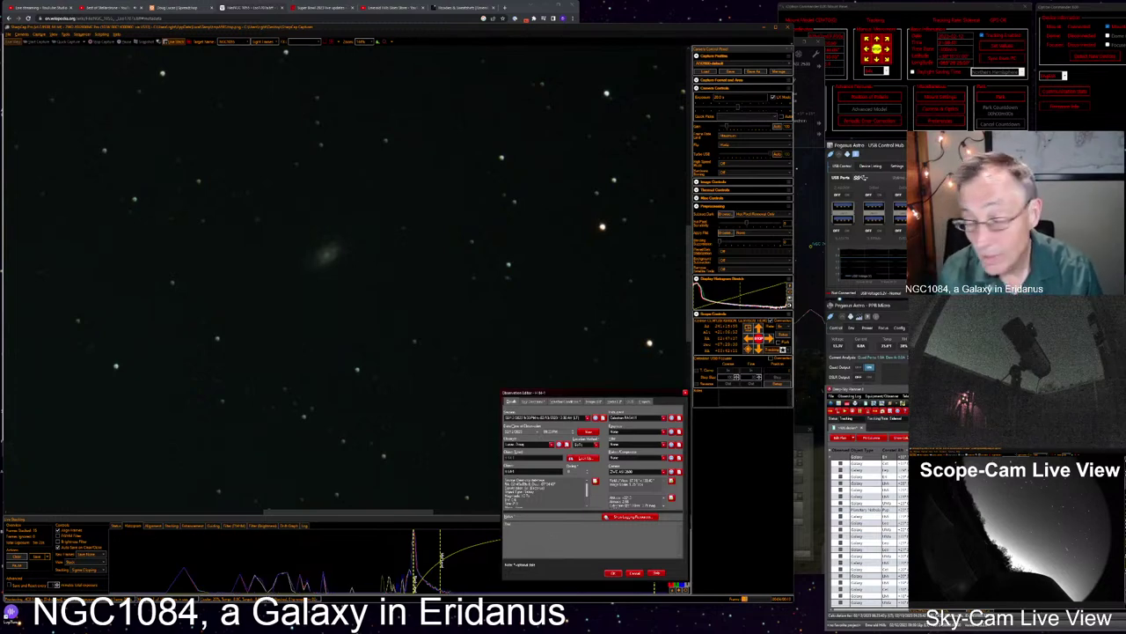
{"action": "type", "text": "Tonight"}
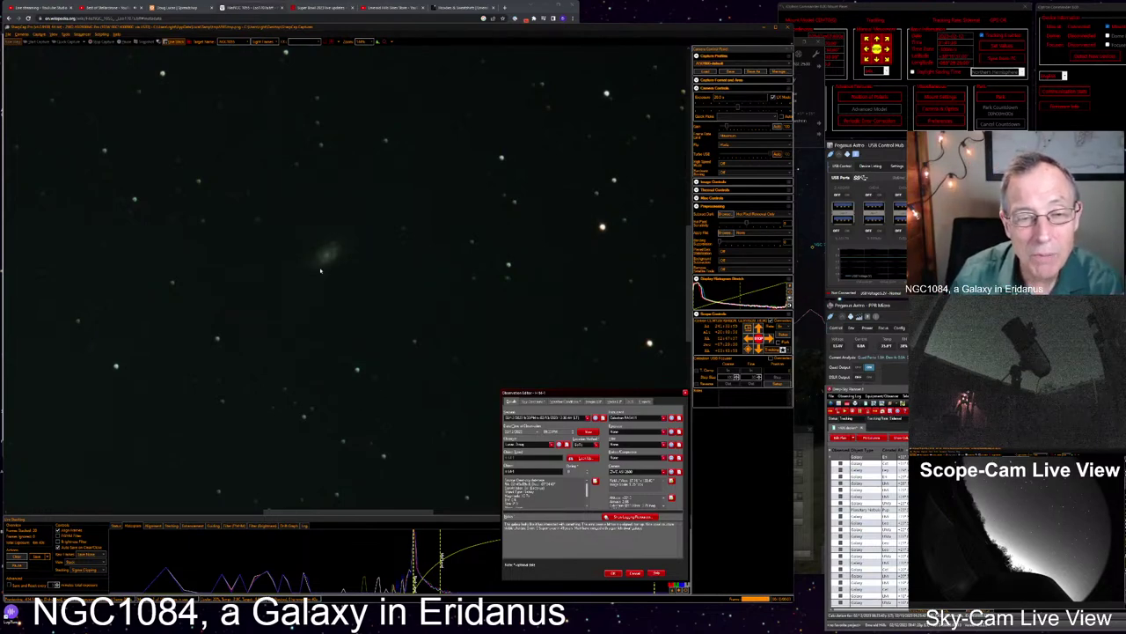
Search 'ngc1084 wiki' in Chrome and open the NGC 1084 Wikipedia article
{"action": "left_click", "coordinate": [236, 8]}
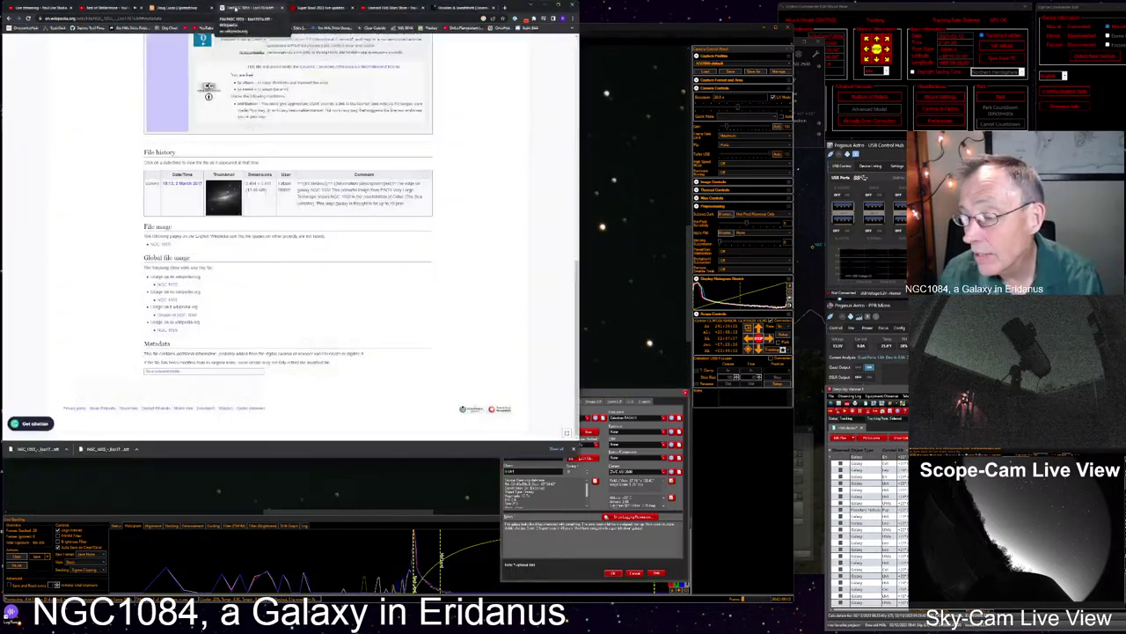
{"action": "key", "text": "ctrl+l"}
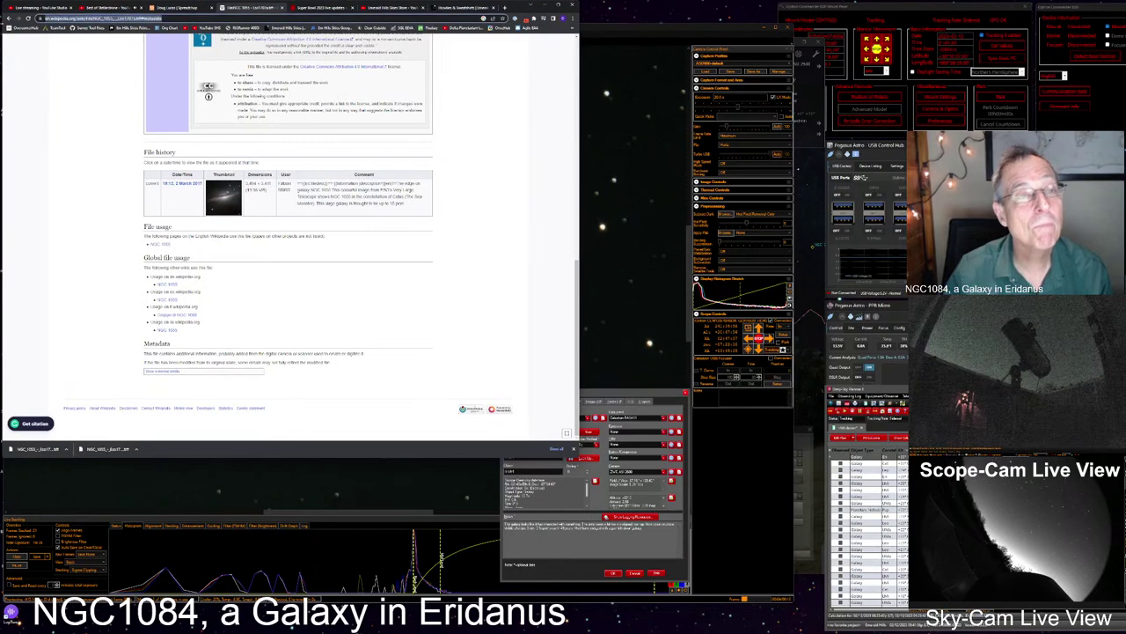
{"action": "type", "text": "ngc10"}
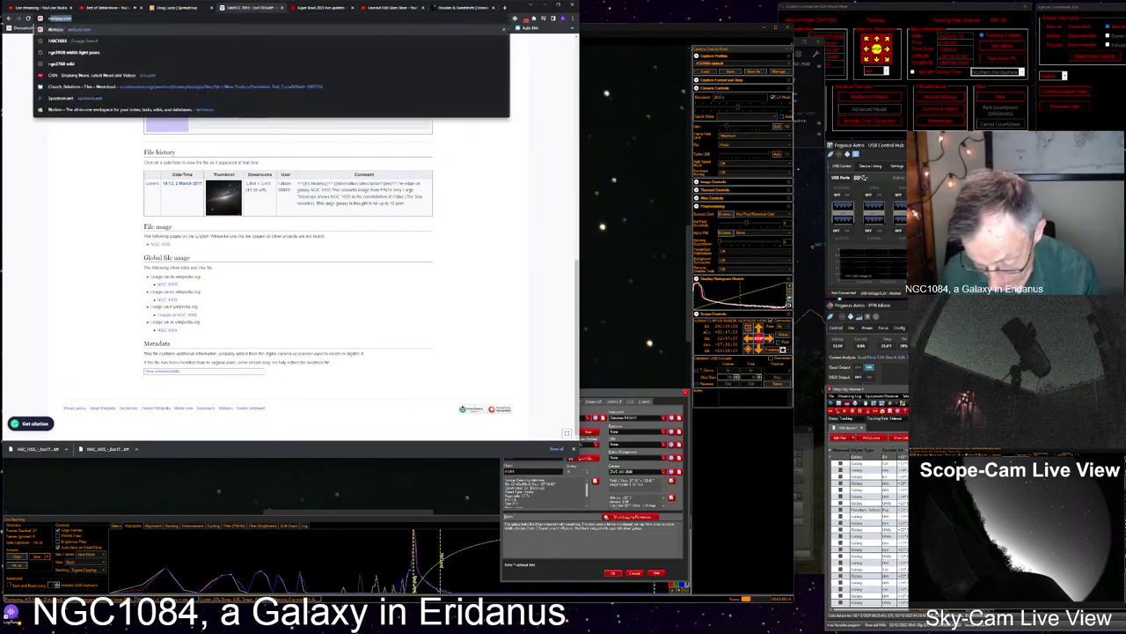
{"action": "type", "text": "84"}
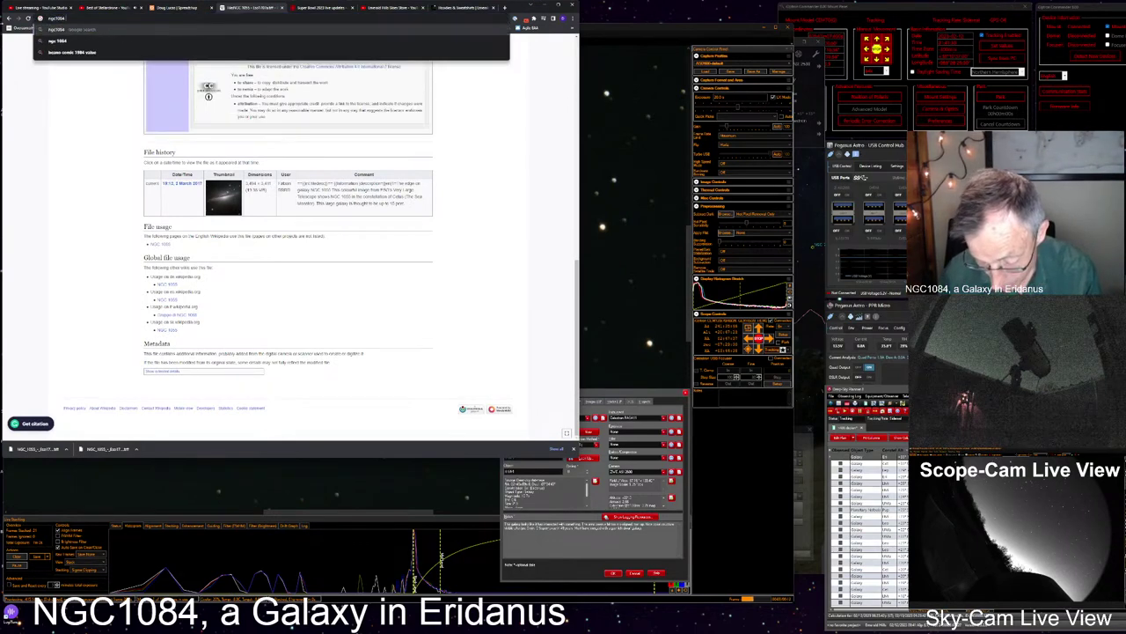
{"action": "type", "text": " wiki"}
{"action": "key", "text": "Return"}
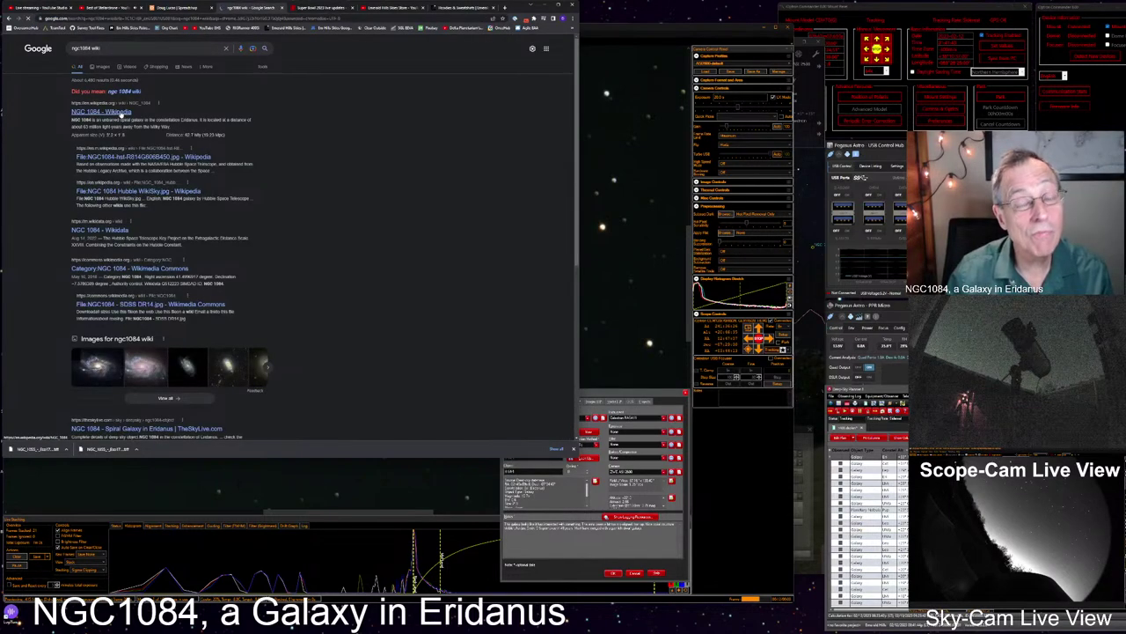
{"action": "left_click", "coordinate": [124, 113]}
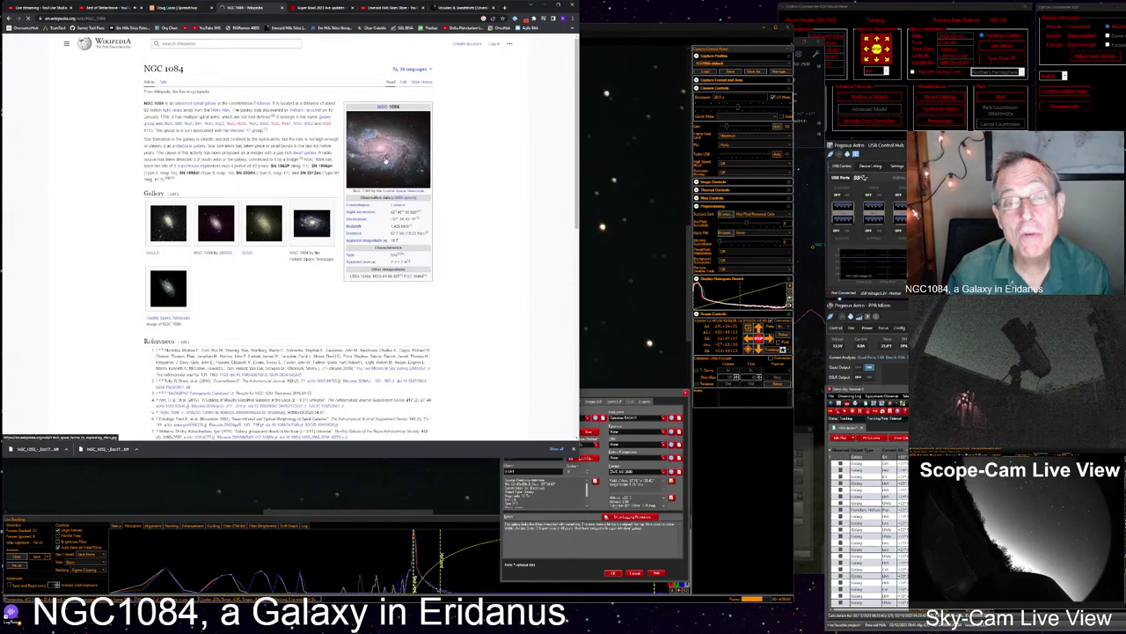
Open the article's image 'A spiral home to exploding stars' at full resolution
{"action": "left_click", "coordinate": [350, 158]}
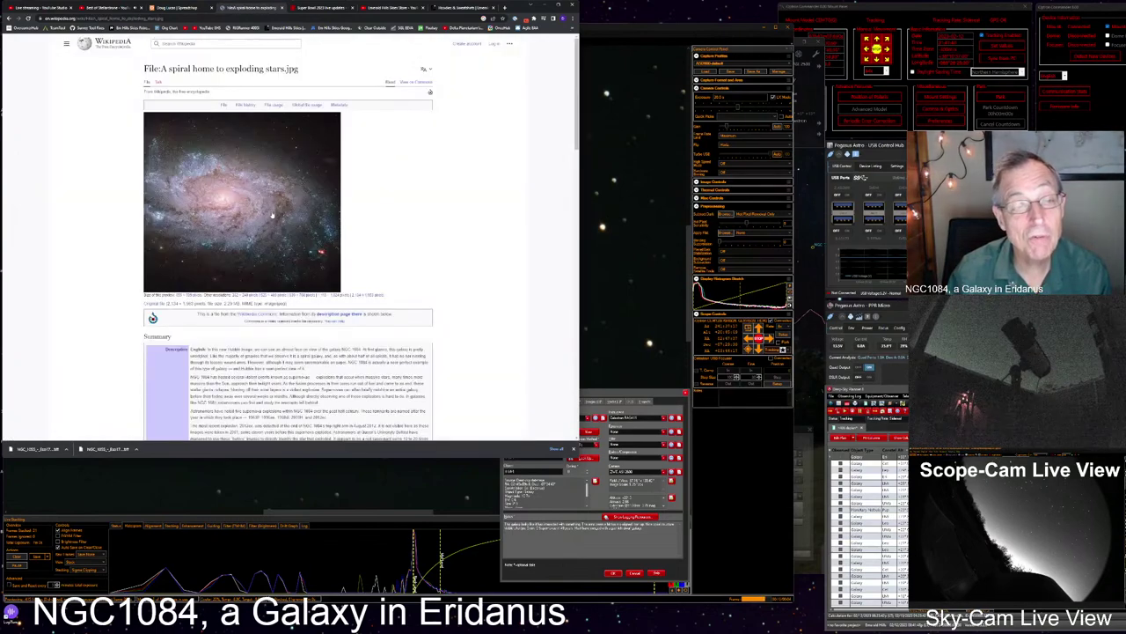
{"action": "left_click", "coordinate": [272, 215]}
{"action": "left_click", "coordinate": [324, 309]}
{"action": "scroll", "coordinate": [324, 304], "scroll_direction": "down", "scroll_amount": 2}
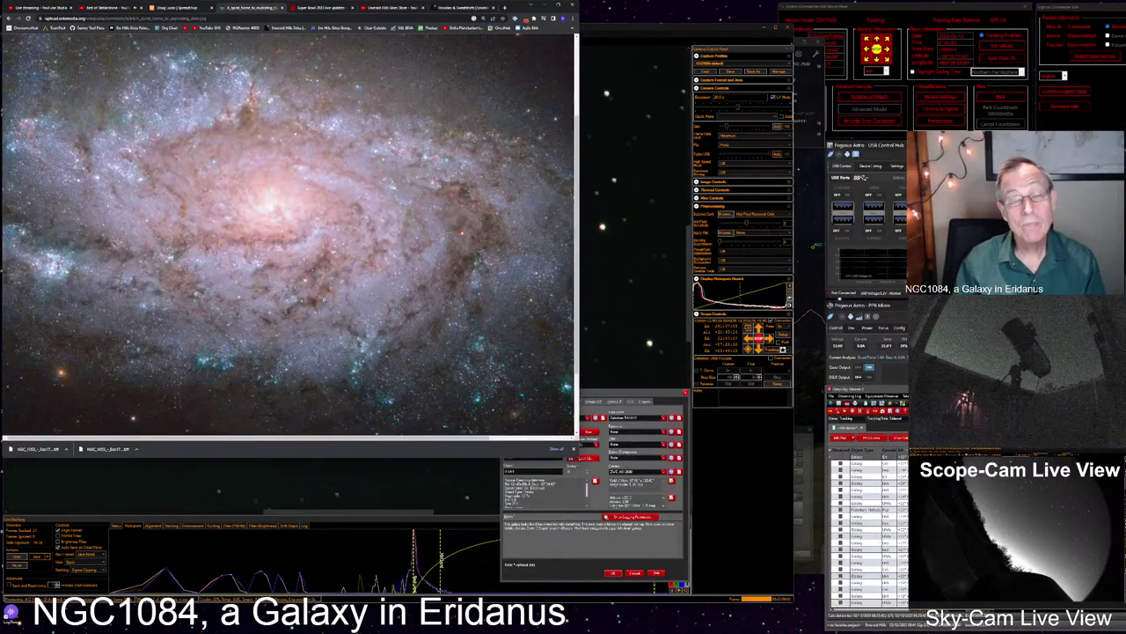
Return to the image's file page and review its Metadata section
{"action": "scroll", "coordinate": [324, 295], "scroll_direction": "up", "scroll_amount": 1}
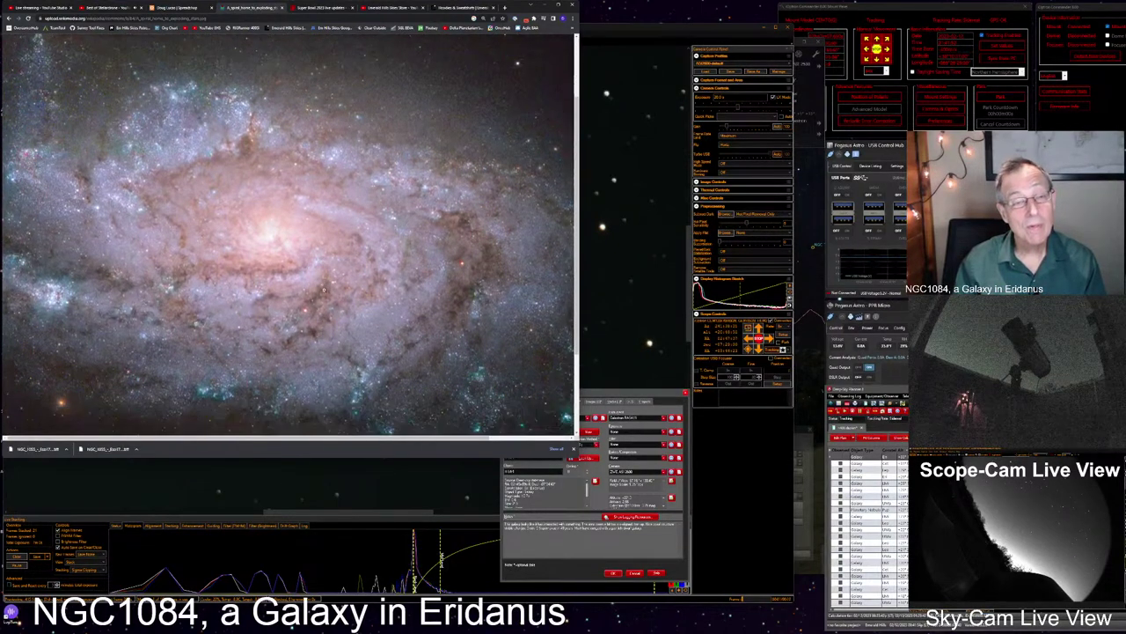
{"action": "left_click", "coordinate": [9, 17]}
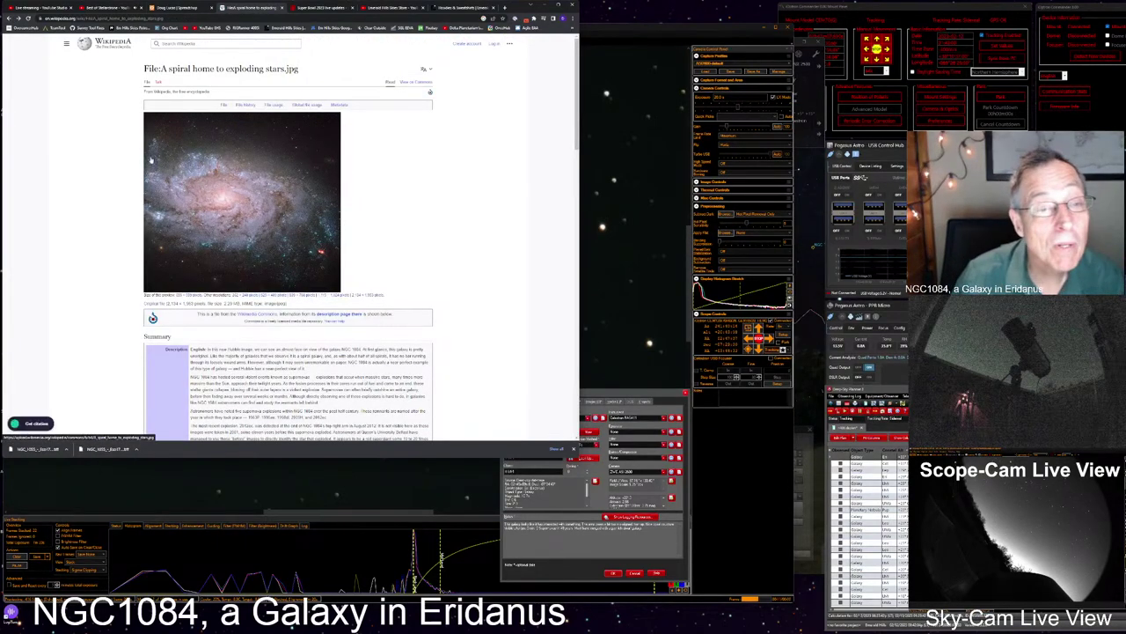
{"action": "mouse_move", "coordinate": [149, 167]}
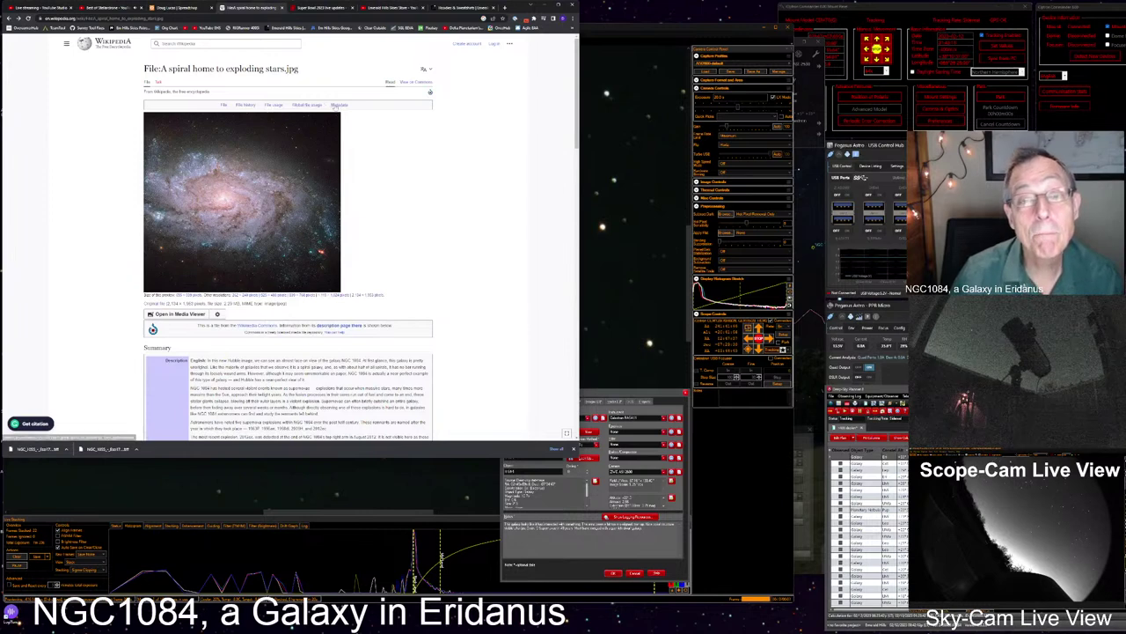
{"action": "left_click", "coordinate": [339, 104]}
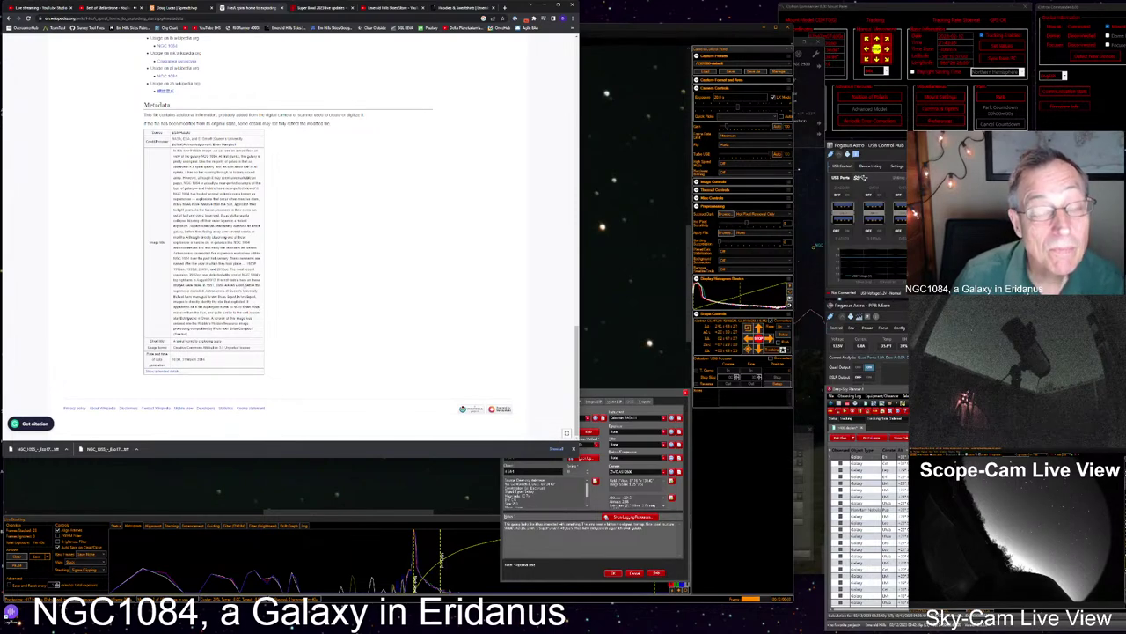
{"action": "scroll", "coordinate": [237, 283], "scroll_direction": "up", "scroll_amount": 15}
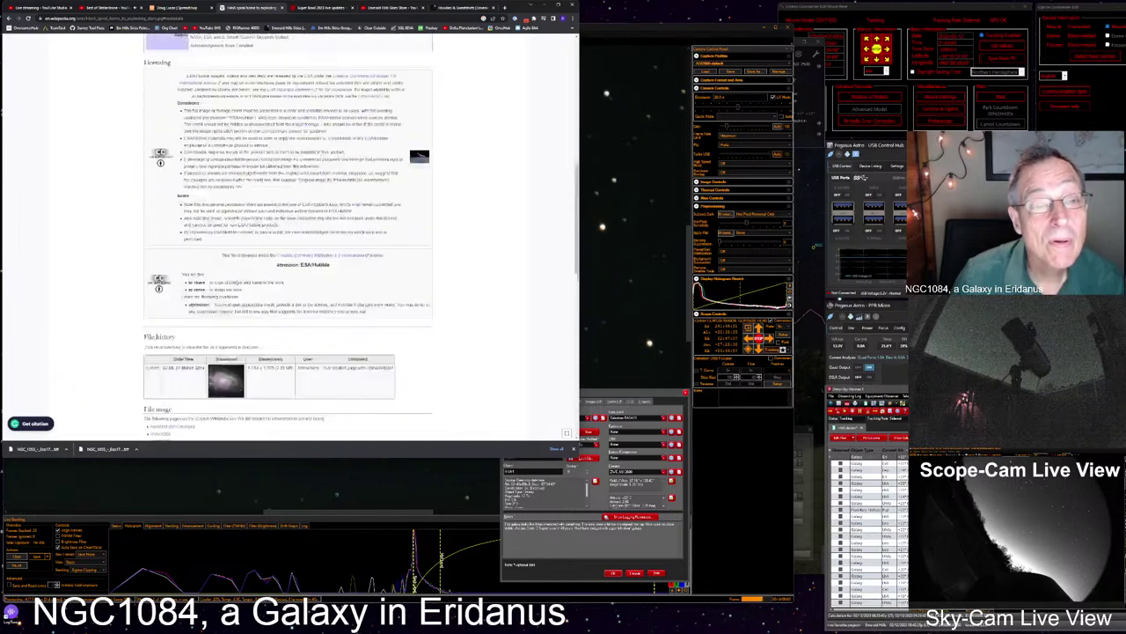
{"action": "scroll", "coordinate": [236, 282], "scroll_direction": "up", "scroll_amount": 15}
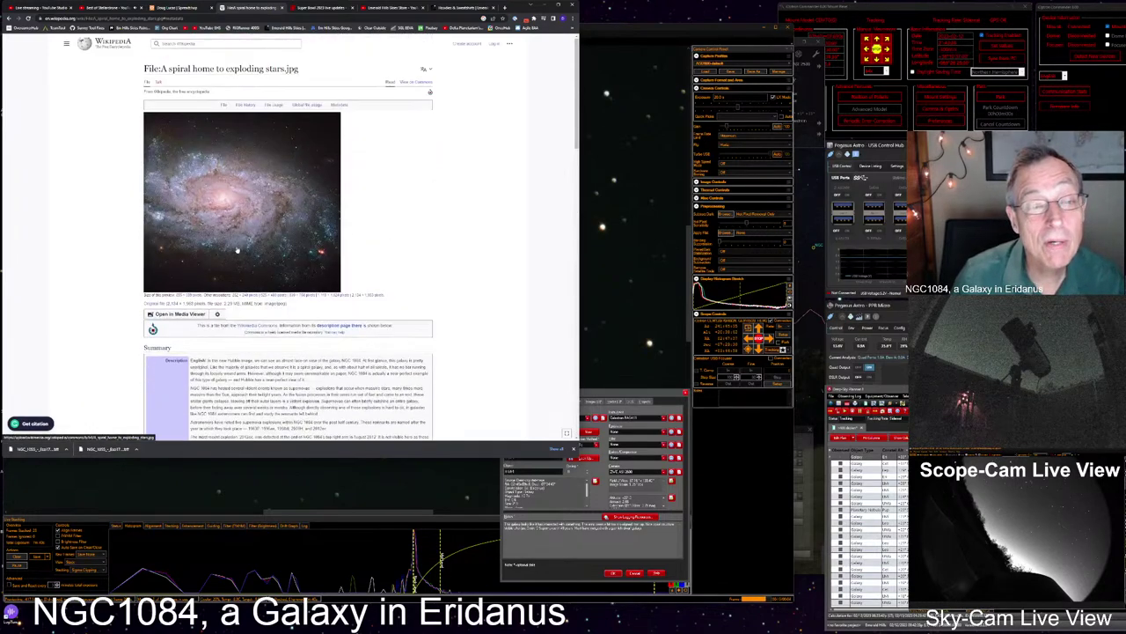
Reopen the full-resolution image, zoom around the galaxy core, then return to the file page
{"action": "left_click", "coordinate": [237, 251]}
{"action": "left_click", "coordinate": [292, 298]}
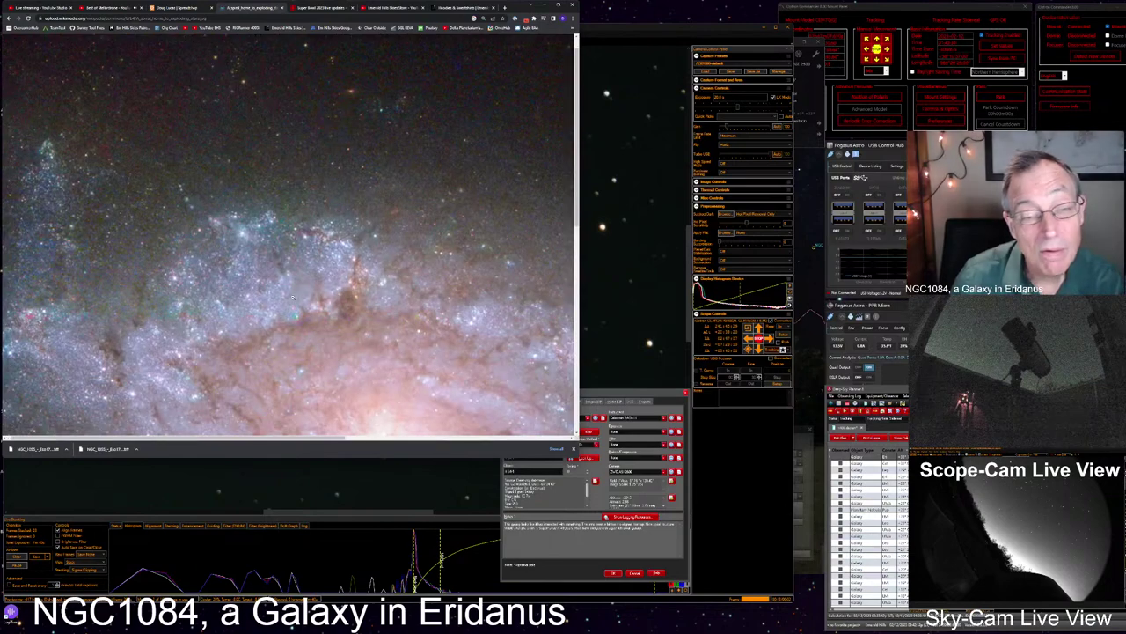
{"action": "scroll", "coordinate": [292, 297], "scroll_direction": "down", "scroll_amount": 3}
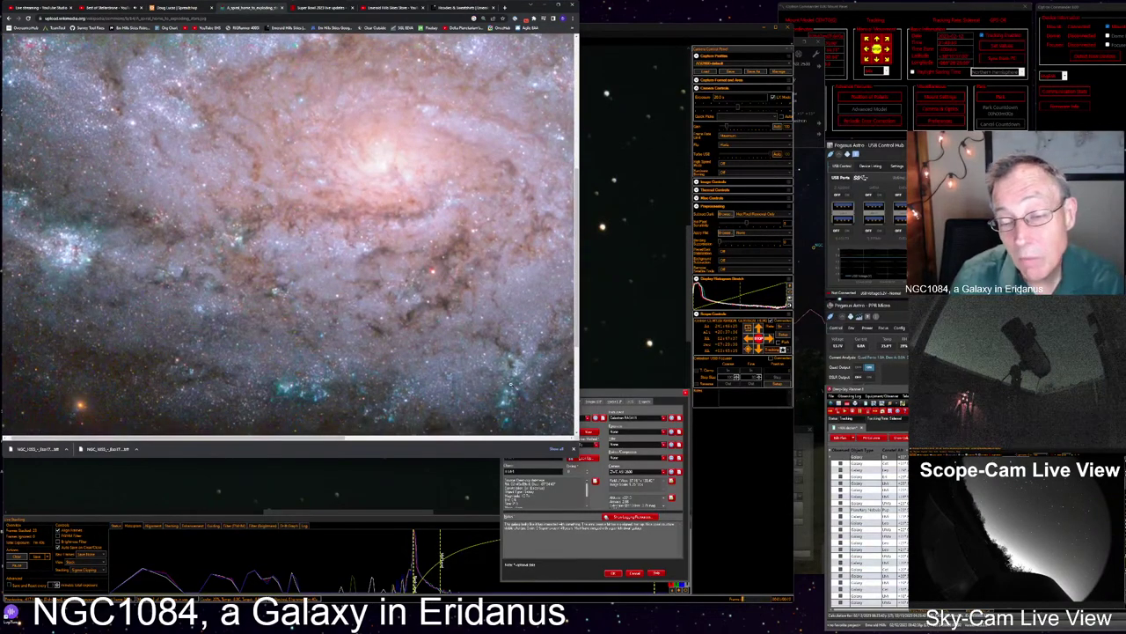
{"action": "scroll", "coordinate": [425, 367], "scroll_direction": "down", "scroll_amount": 2}
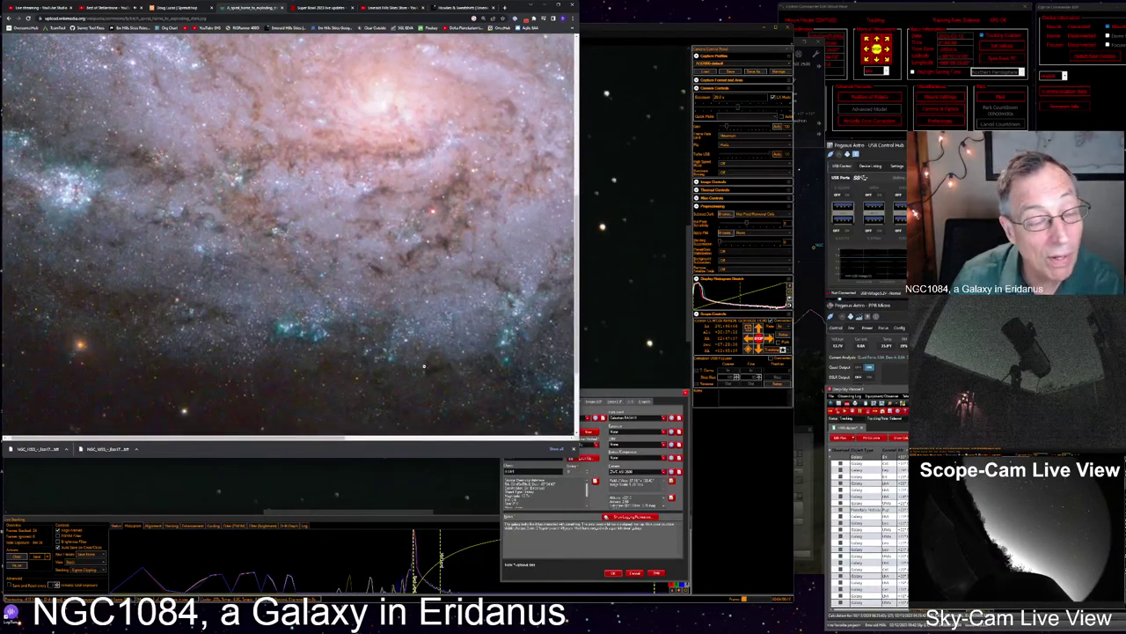
{"action": "left_click", "coordinate": [425, 366]}
{"action": "left_click", "coordinate": [113, 354]}
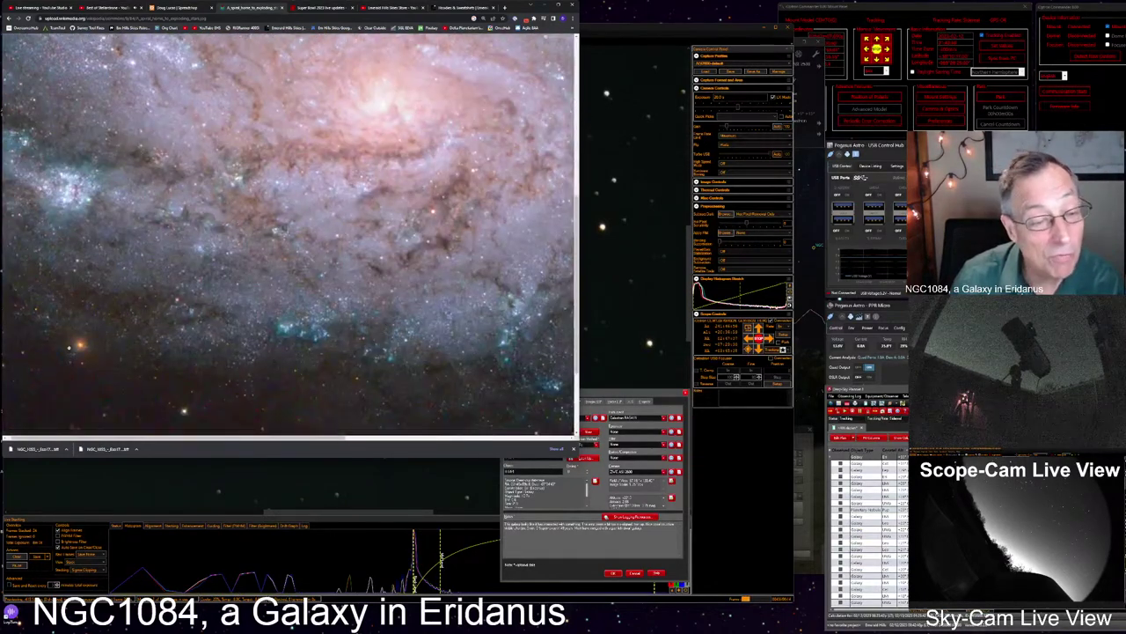
{"action": "left_click", "coordinate": [321, 321]}
{"action": "left_click", "coordinate": [282, 277]}
{"action": "left_click", "coordinate": [281, 277]}
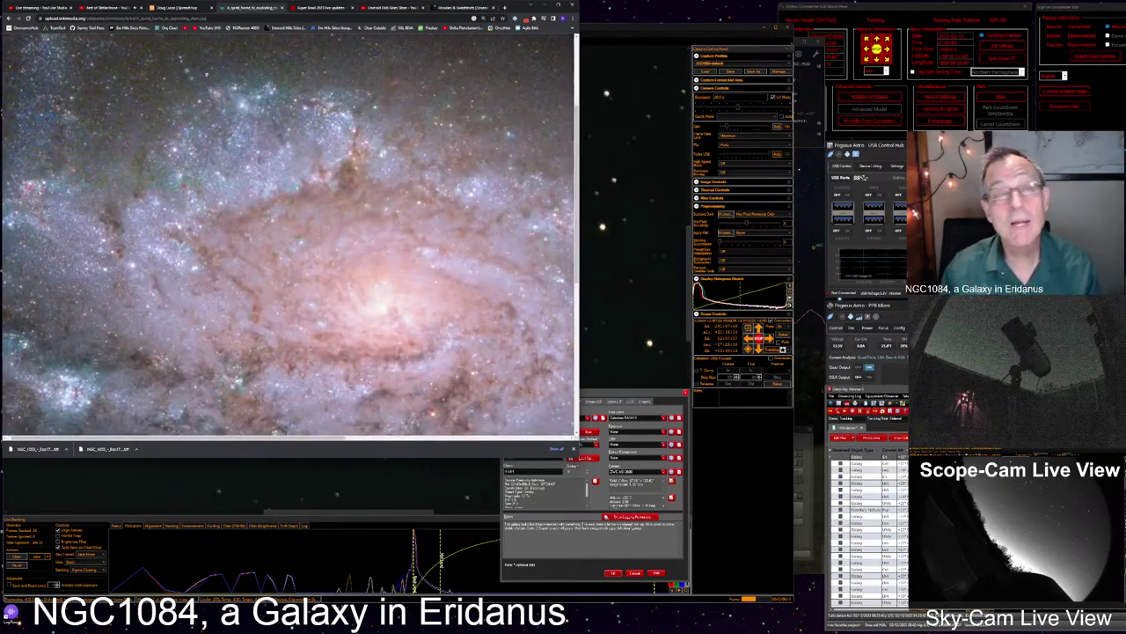
{"action": "left_click", "coordinate": [11, 18]}
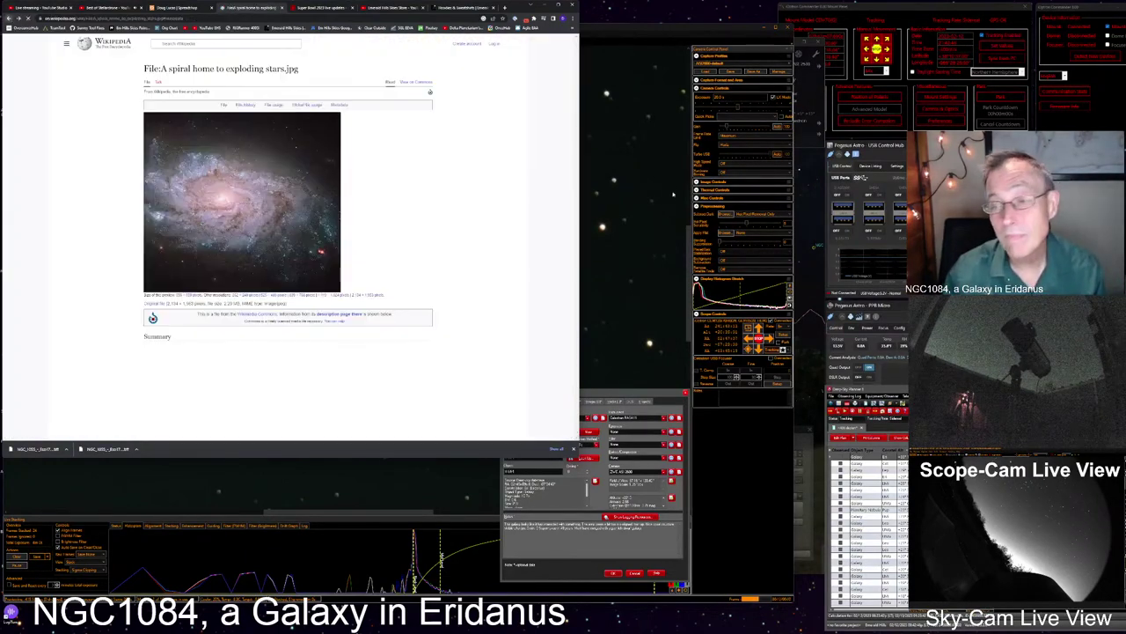
Back in SharpCap, save a snapshot of the current NGC1084 stack
{"action": "key", "text": "alt+Tab"}
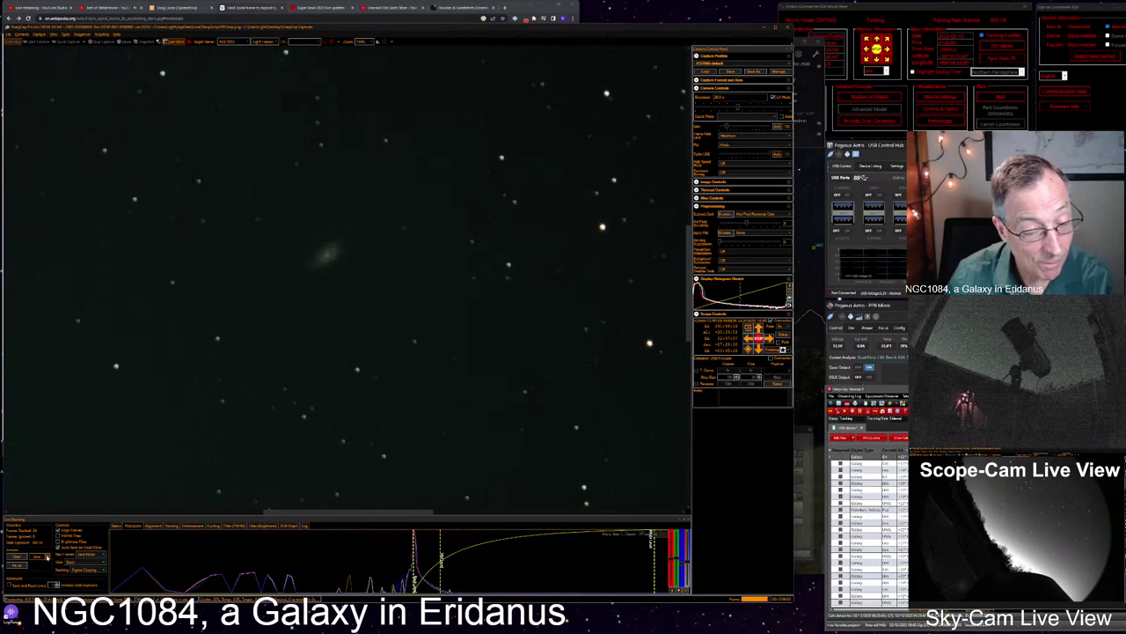
{"action": "left_click", "coordinate": [37, 557]}
{"action": "left_click", "coordinate": [40, 583]}
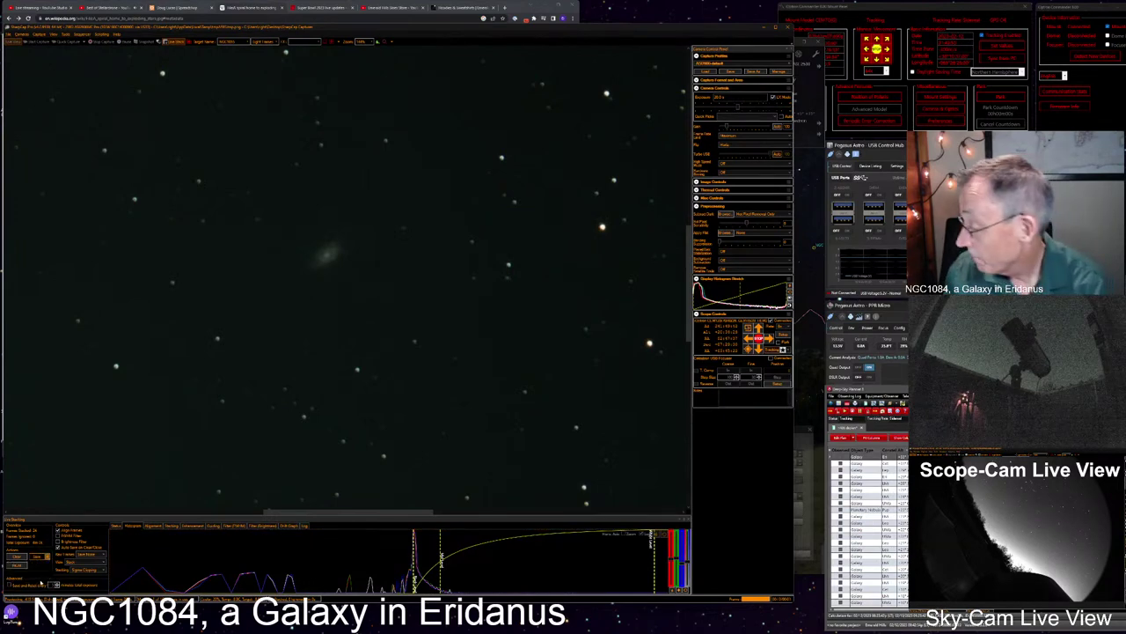
{"action": "left_click", "coordinate": [41, 582]}
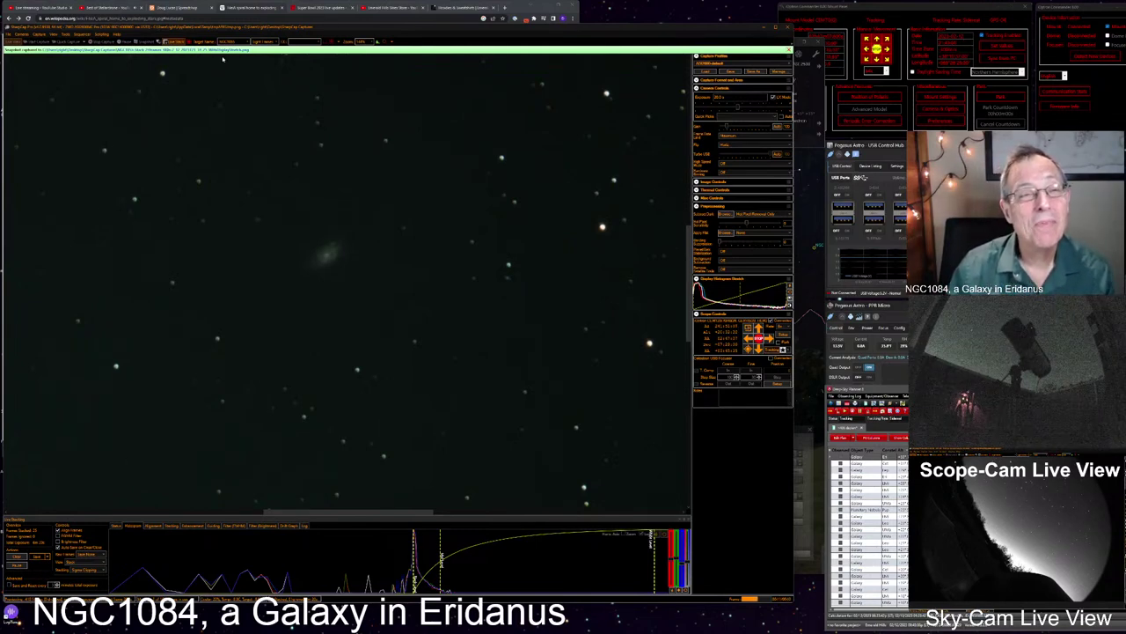
Run the recent next-target sequence and confirm the Observation Editor entry with OK
{"action": "left_click", "coordinate": [81, 34]}
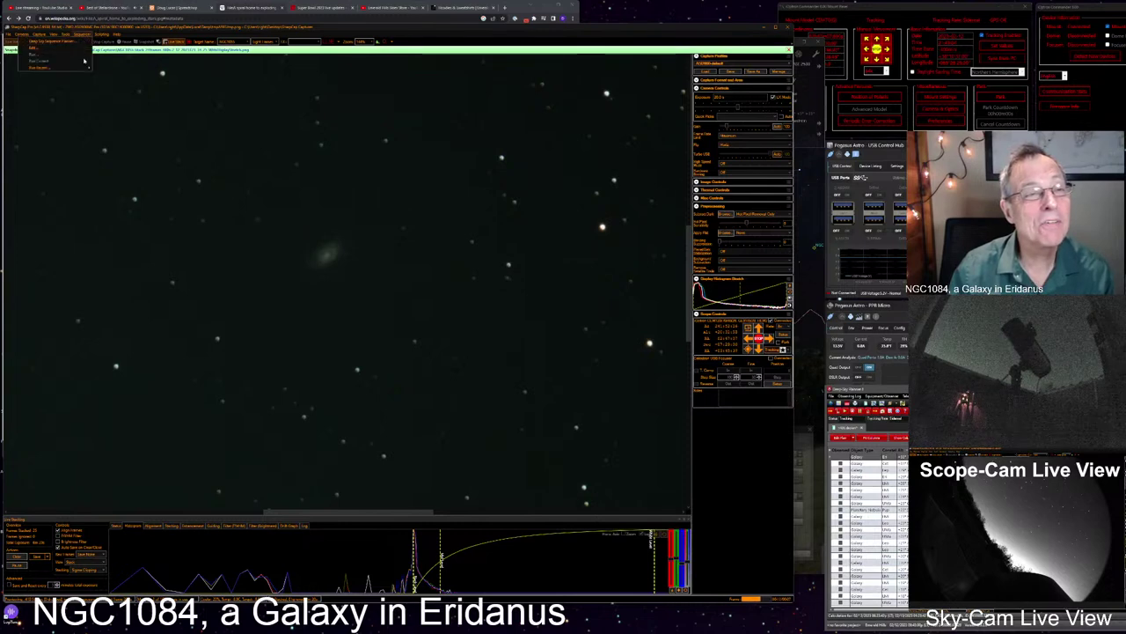
{"action": "mouse_move", "coordinate": [88, 68]}
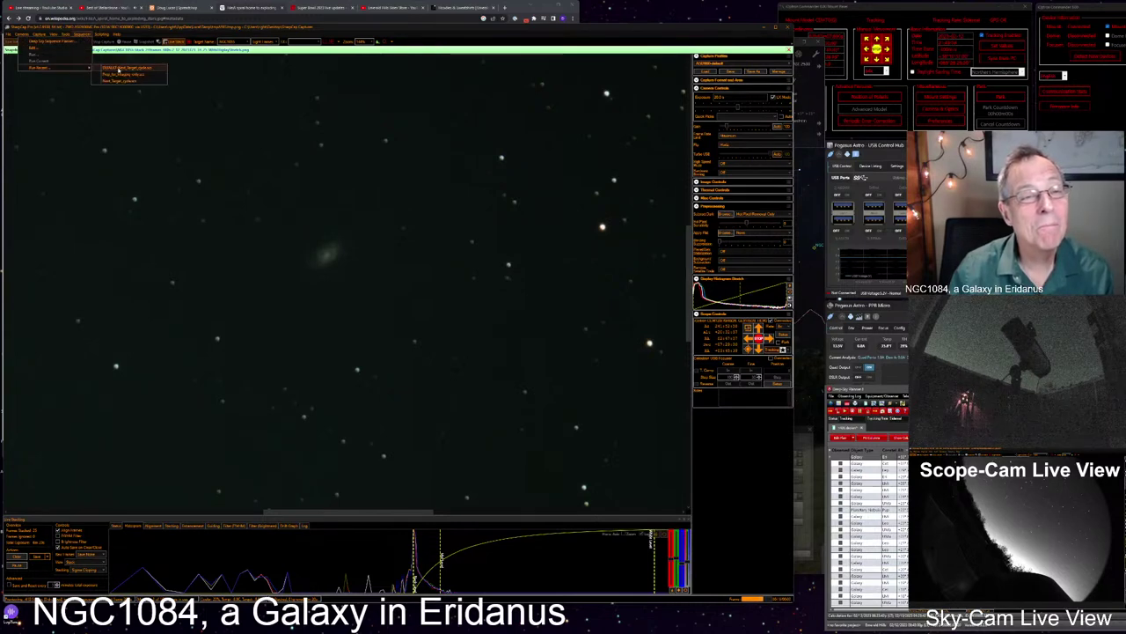
{"action": "left_click", "coordinate": [123, 68]}
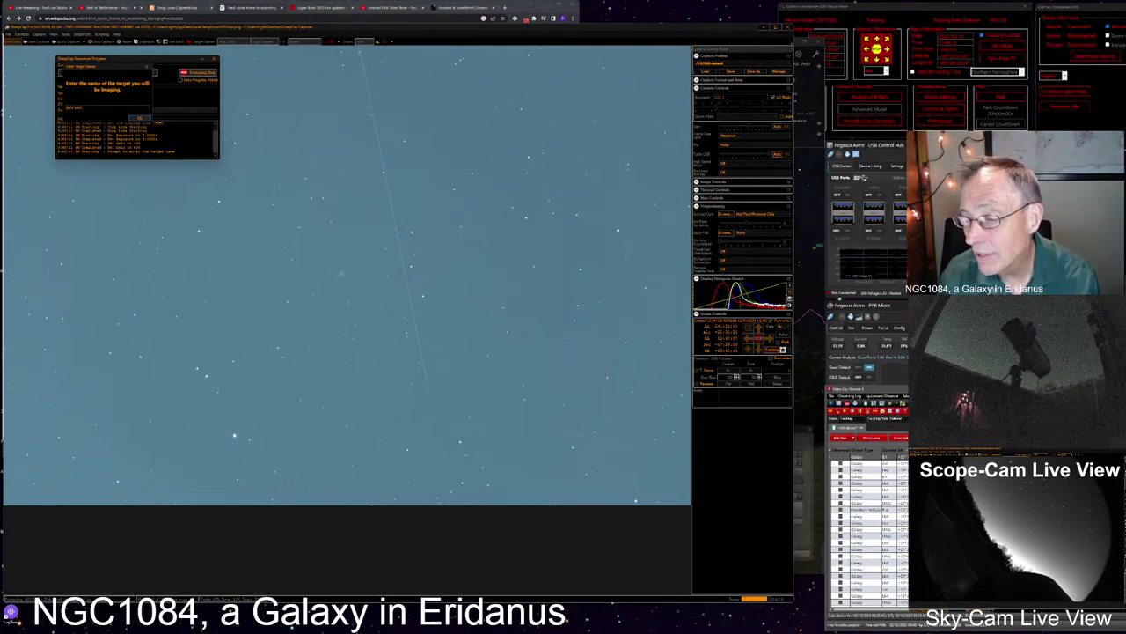
{"action": "key", "text": "alt+Tab"}
{"action": "key", "text": "alt+Tab"}
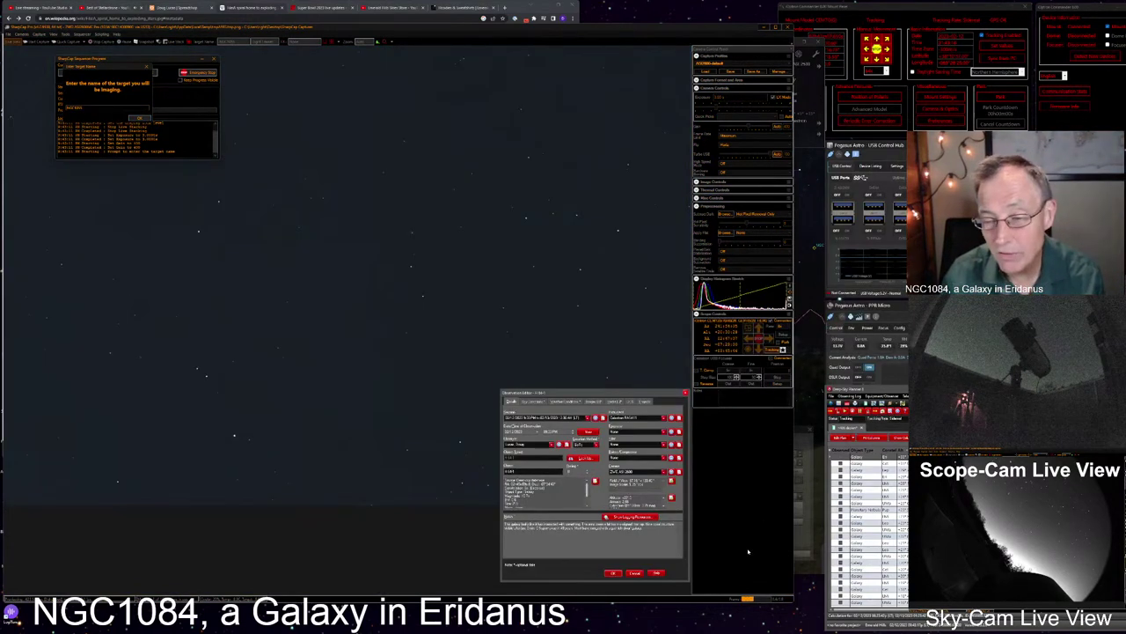
{"action": "left_click", "coordinate": [614, 573]}
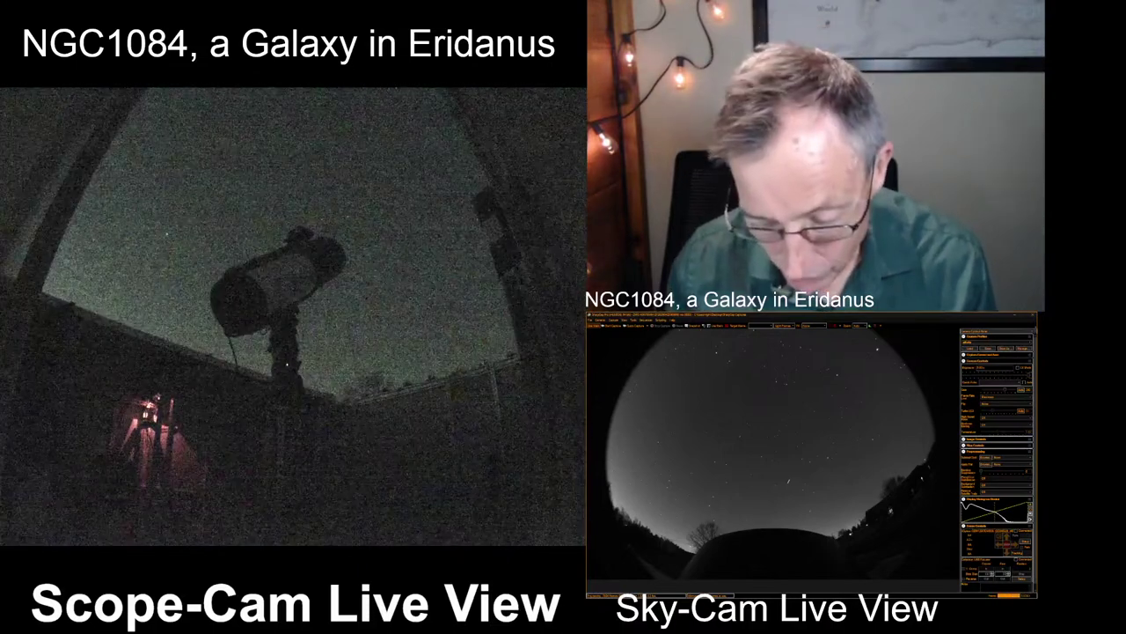
Retitle the OBS text overlay to 'NGC3294, a Galaxy in Leo Minor'
{"action": "key", "text": "BackSpace"}
{"action": "key", "text": "BackSpace"}
{"action": "key", "text": "BackSpace"}
{"action": "key", "text": "BackSpace"}
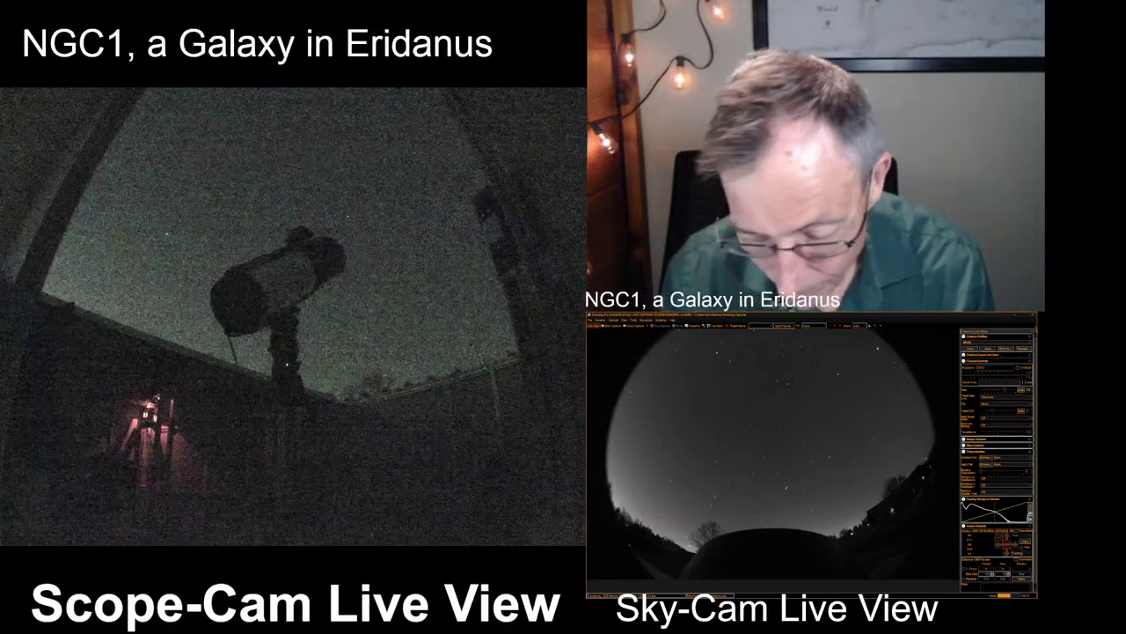
{"action": "type", "text": "3294"}
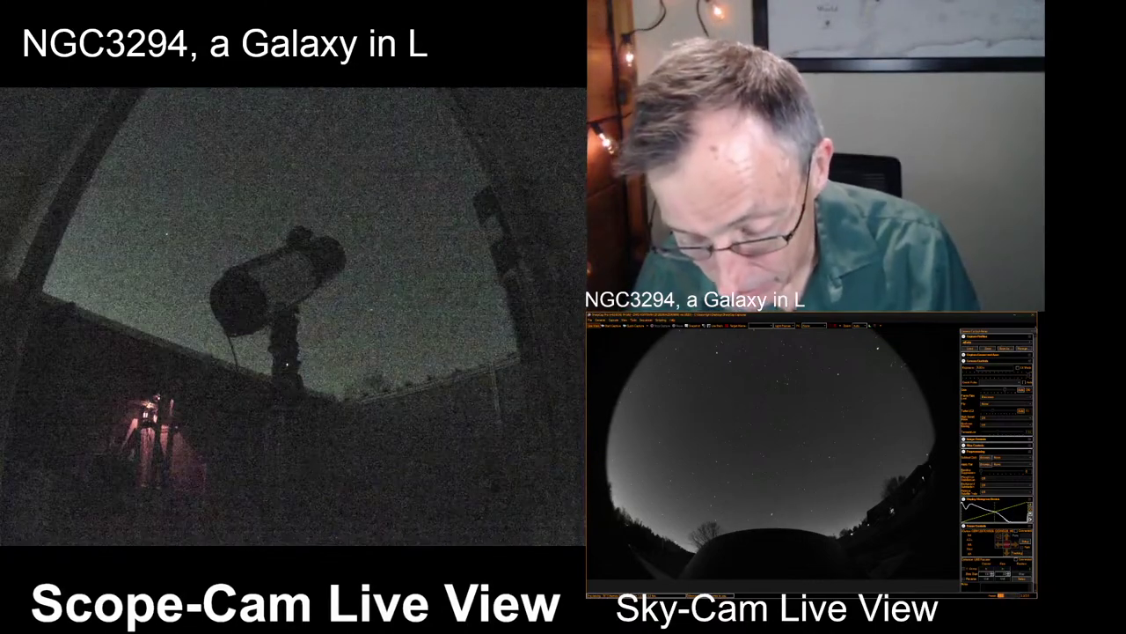
{"action": "type", "text": "eo Minor"}
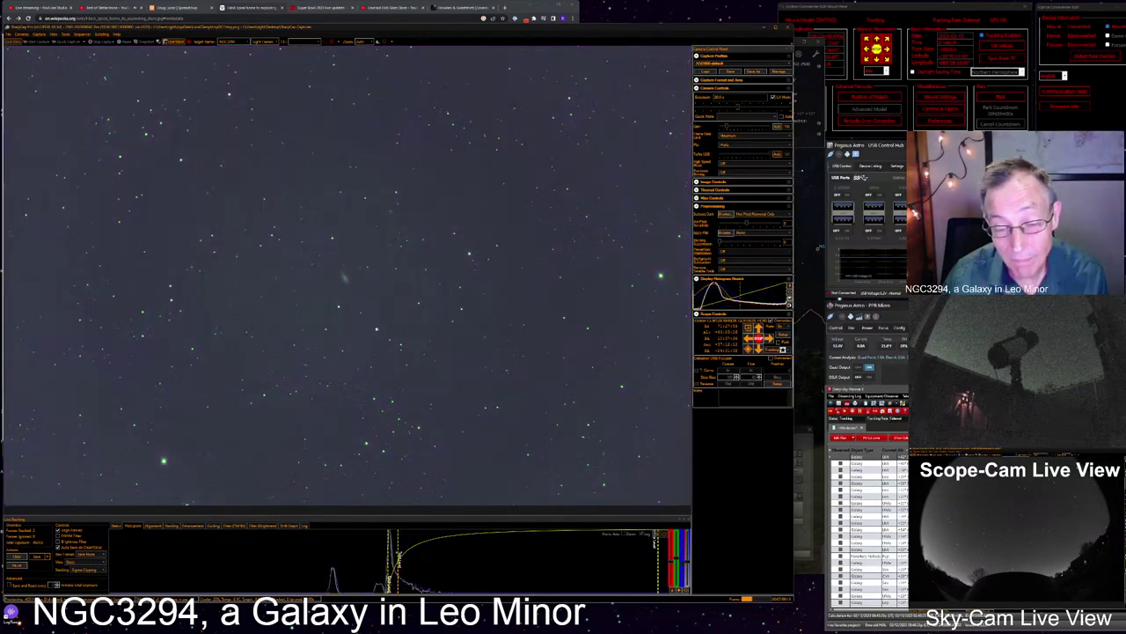
Drag the histogram midpoint slider right to darken the NGC3294 sky background
{"action": "left_click_drag", "start_coordinate": [398, 556], "coordinate": [413, 557]}
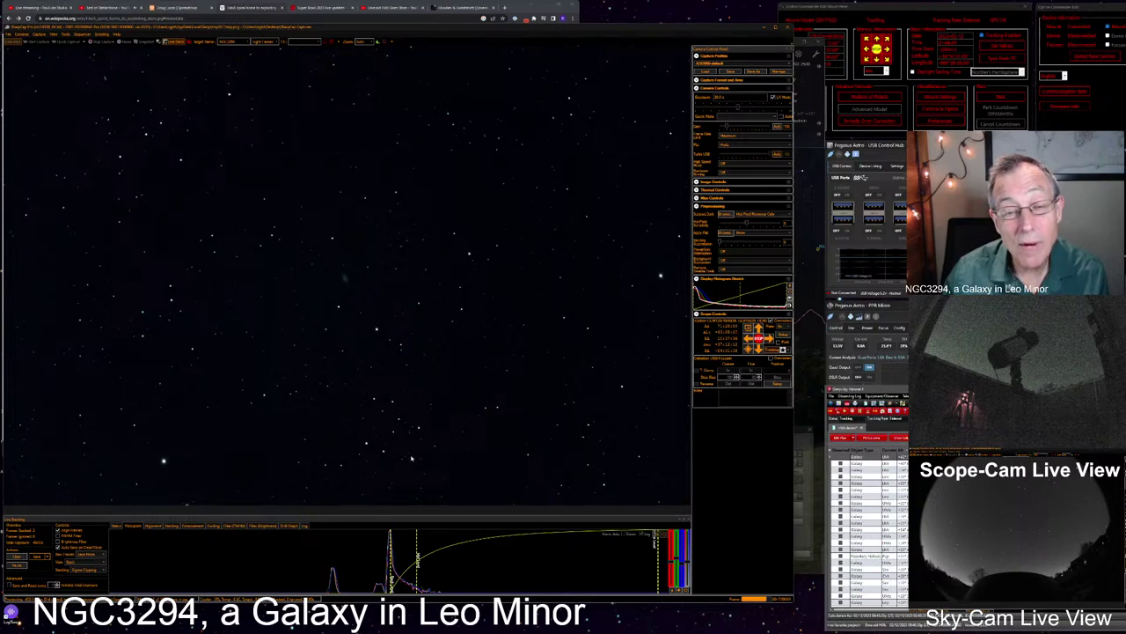
Zoom in on the faint NGC 3294 galaxy left of centre, then back out slightly
{"action": "scroll", "coordinate": [360, 307], "scroll_direction": "up", "scroll_amount": 3}
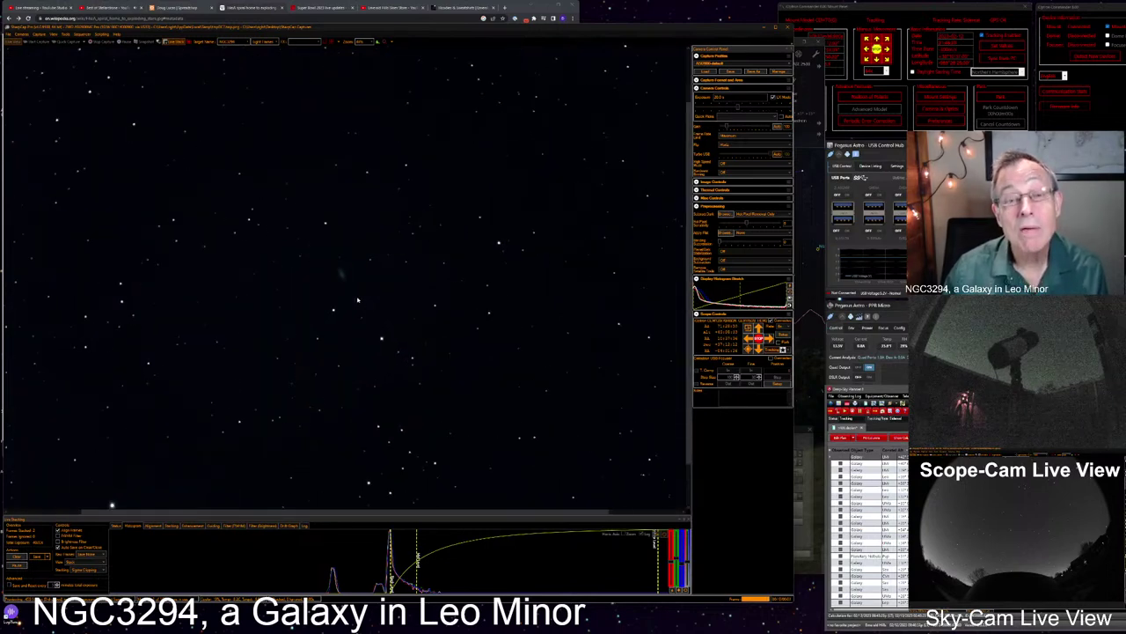
{"action": "scroll", "coordinate": [342, 278], "scroll_direction": "up", "scroll_amount": 2}
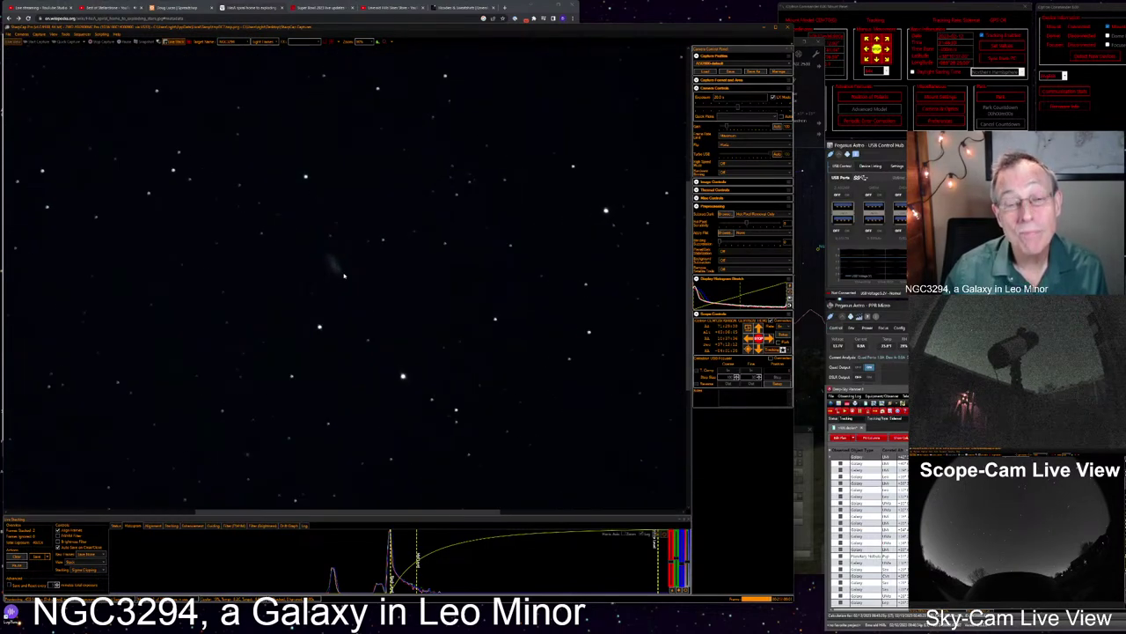
{"action": "scroll", "coordinate": [347, 280], "scroll_direction": "up", "scroll_amount": 2}
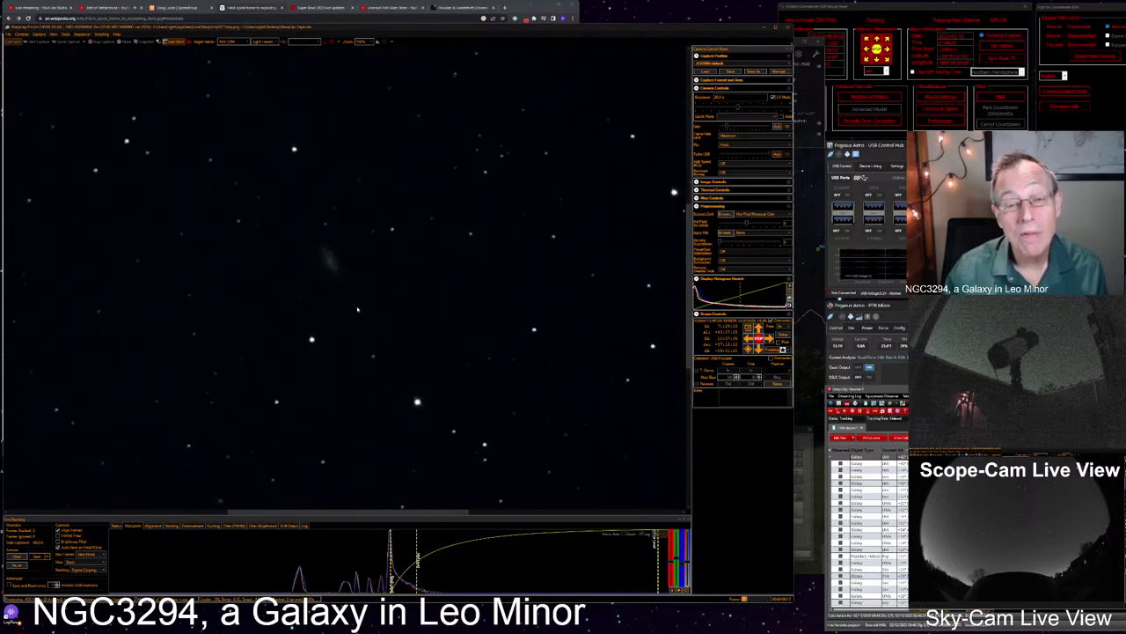
{"action": "scroll", "coordinate": [358, 304], "scroll_direction": "down", "scroll_amount": 1}
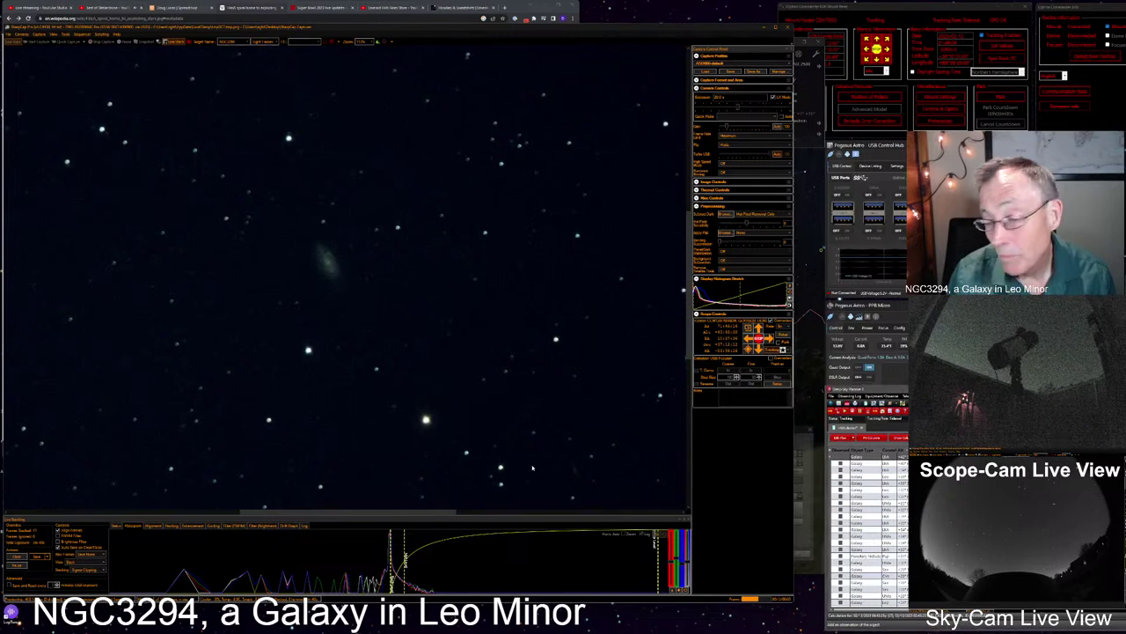
Create a new NGC 3294 observation log entry and type a description in its Notes box
{"action": "left_click", "coordinate": [902, 396]}
{"action": "left_click", "coordinate": [906, 418]}
{"action": "left_click_drag", "start_coordinate": [603, 406], "coordinate": [557, 314]}
{"action": "left_click", "coordinate": [537, 452]}
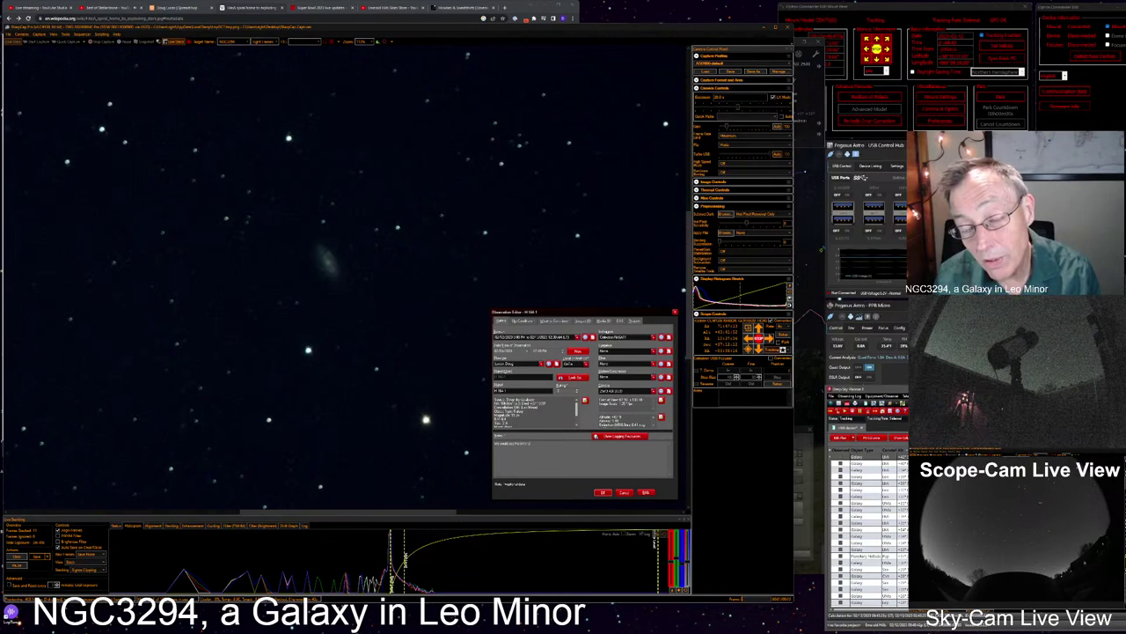
{"action": "type", "text": "ds"}
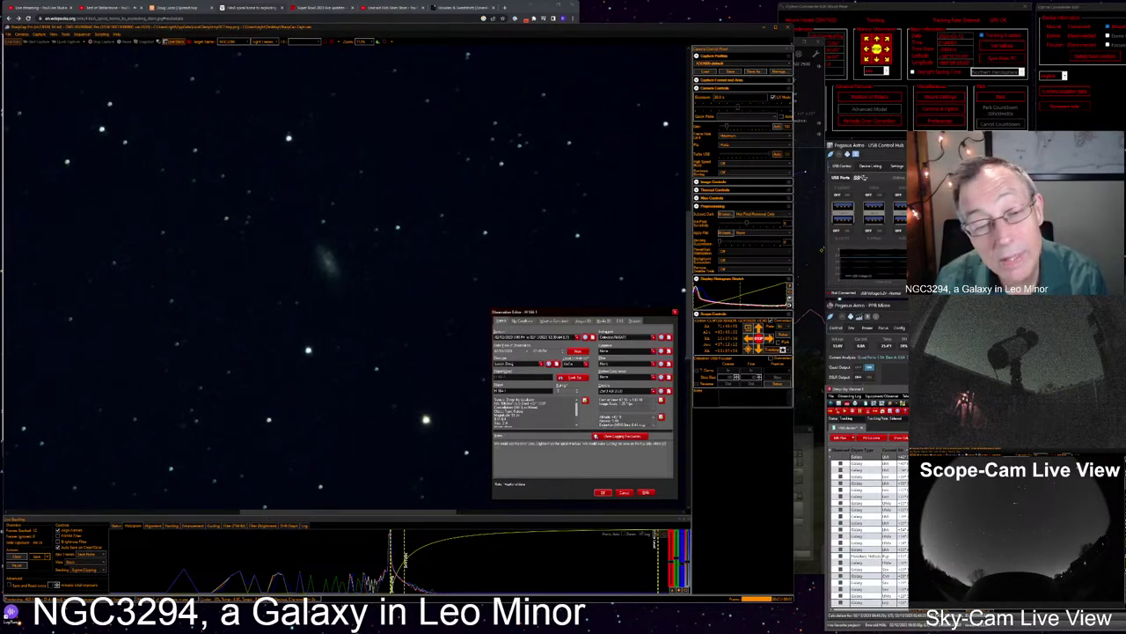
{"action": "type", "text": "wi"}
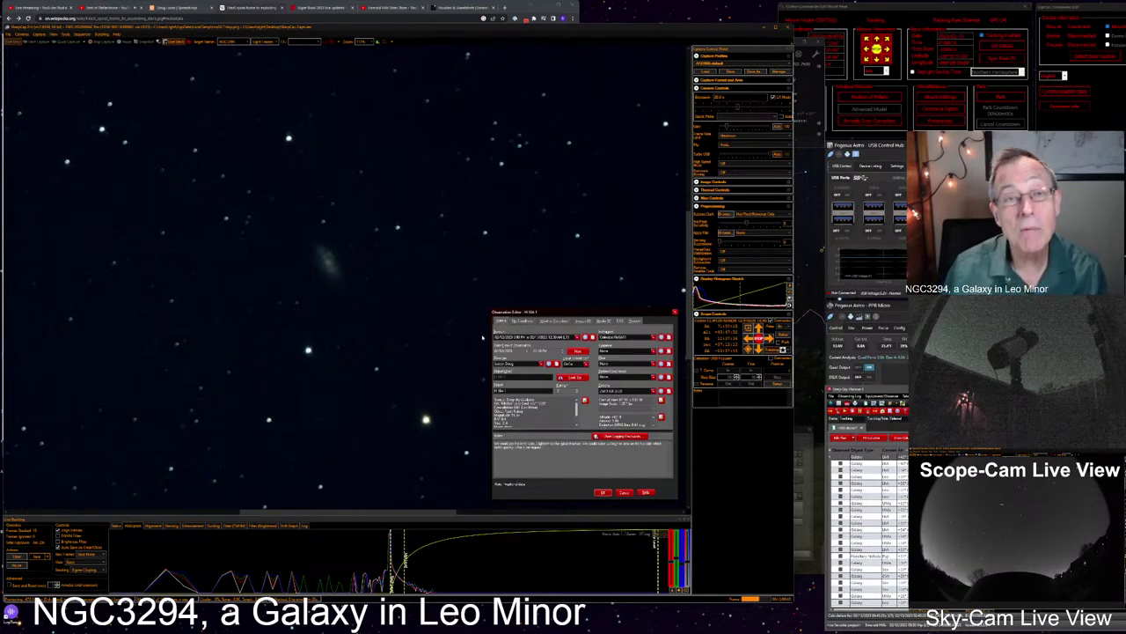
Search Chrome for 'ngc3294 wiki' and open the NGC 3294 Wikipedia article
{"action": "left_click", "coordinate": [244, 10]}
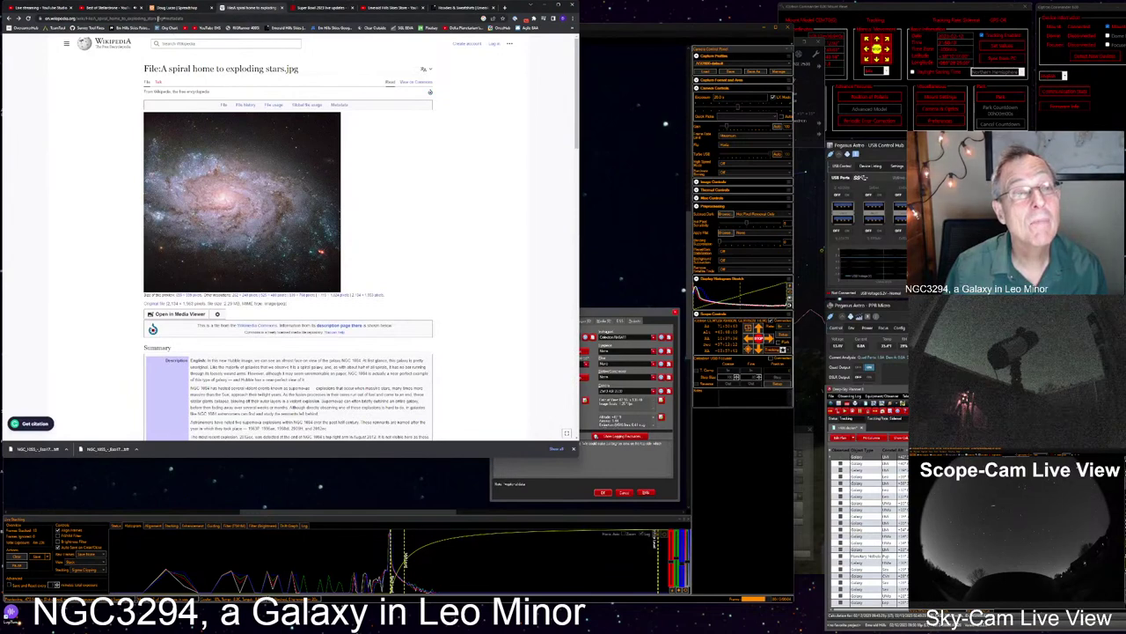
{"action": "left_click", "coordinate": [160, 18]}
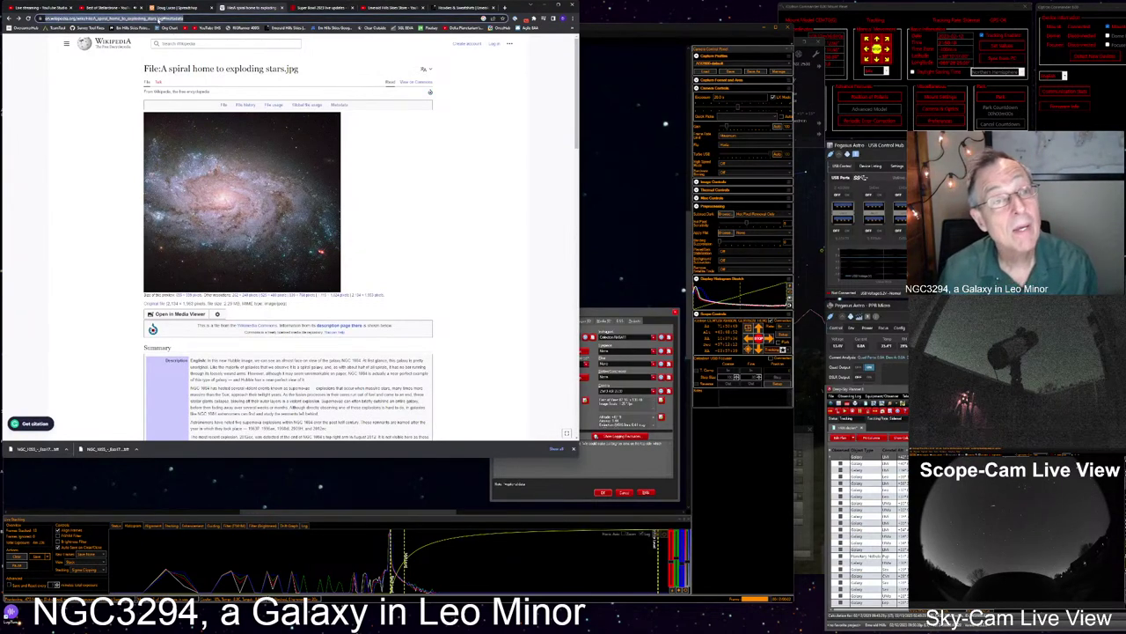
{"action": "type", "text": "ngc"}
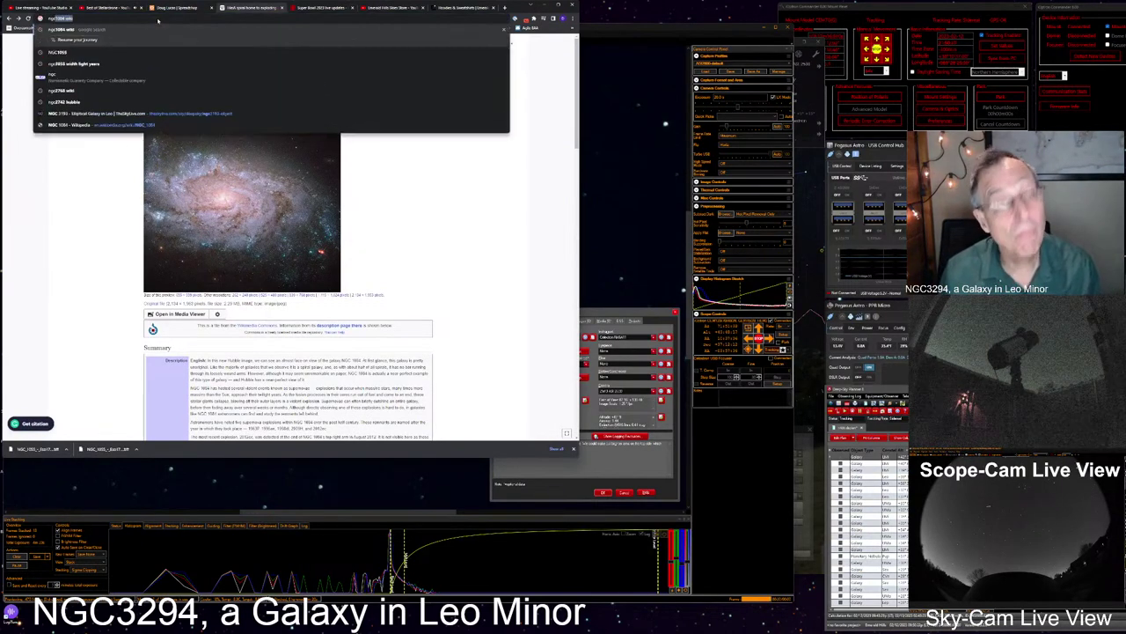
{"action": "type", "text": "3294"}
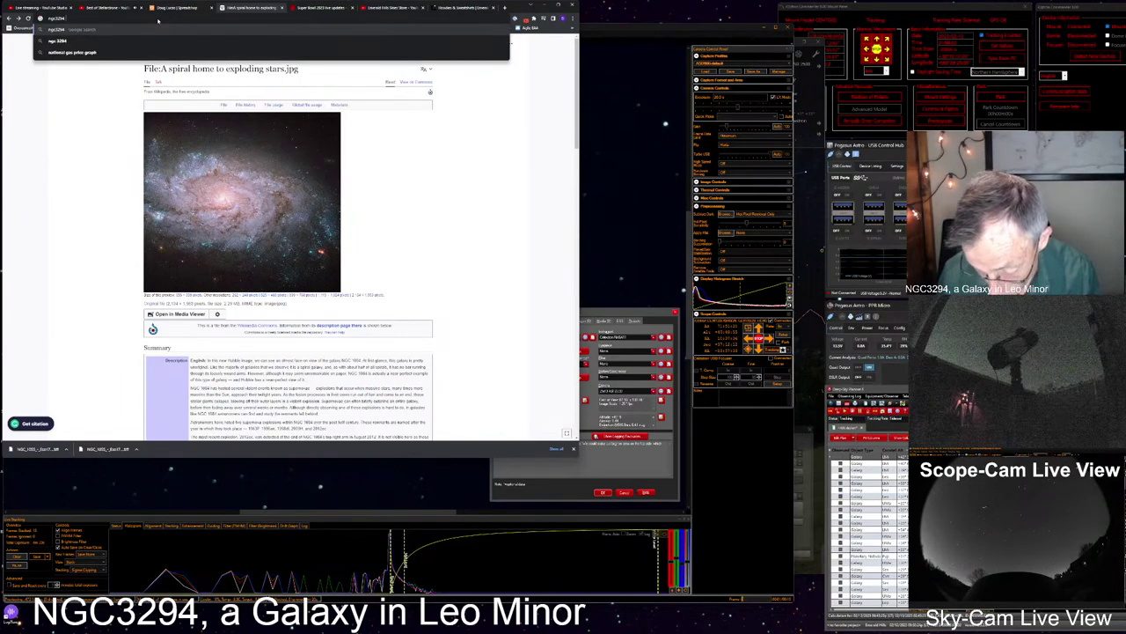
{"action": "type", "text": " wiki"}
{"action": "key", "text": "Return"}
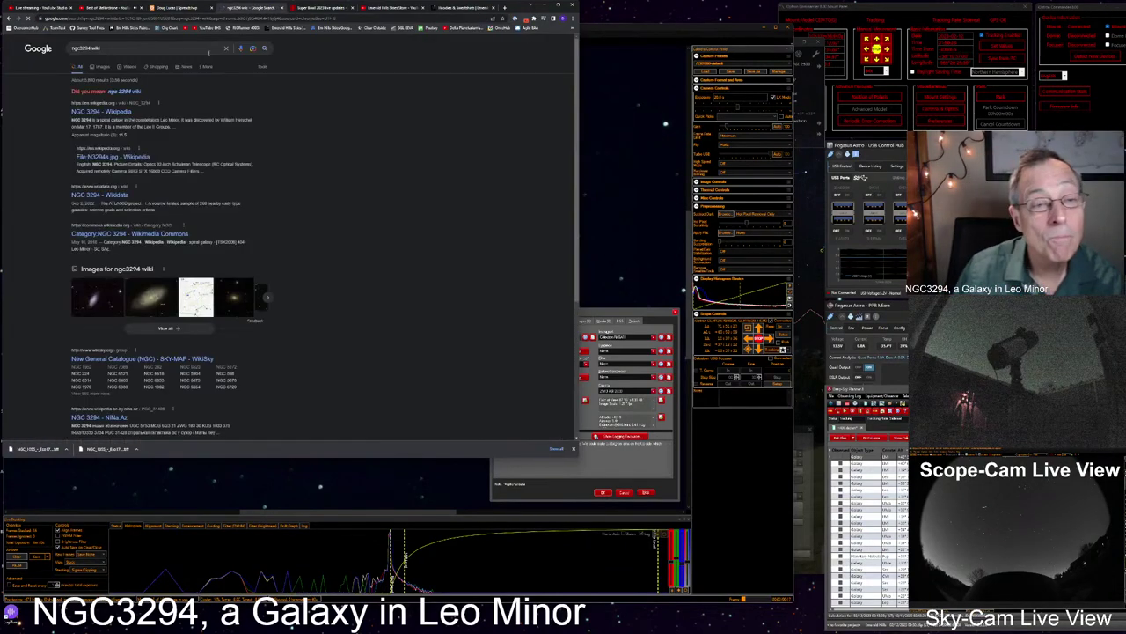
{"action": "left_click", "coordinate": [114, 111]}
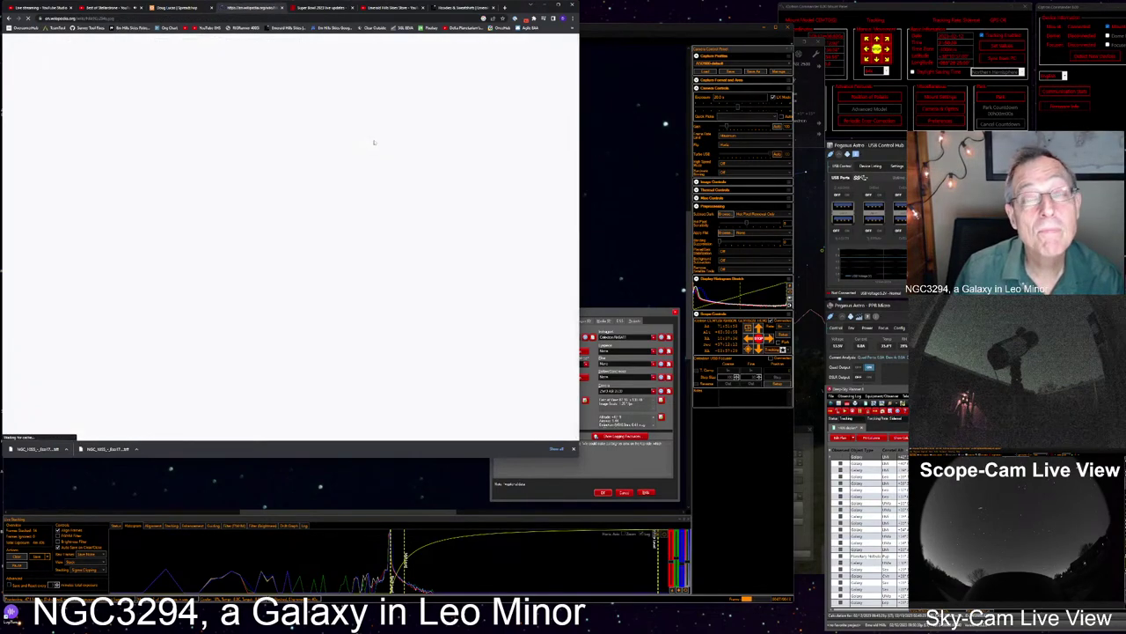
Open the full-resolution NGC 3294 photograph on Wikimedia Commons, then return to SharpCap's live stack
{"action": "left_click", "coordinate": [261, 206]}
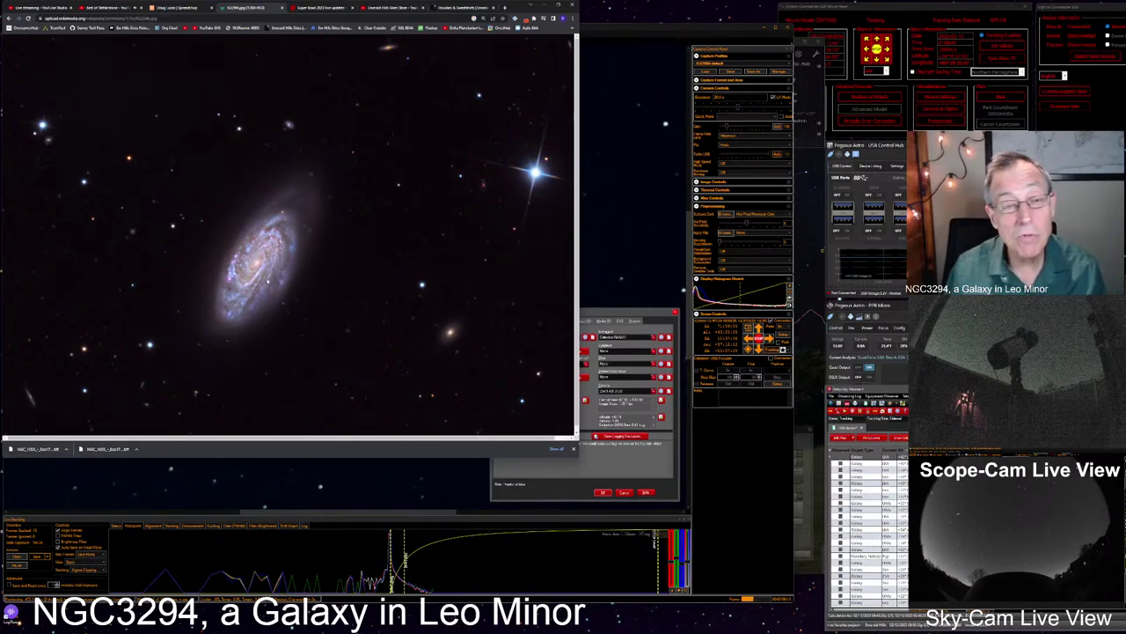
{"action": "left_click", "coordinate": [594, 220]}
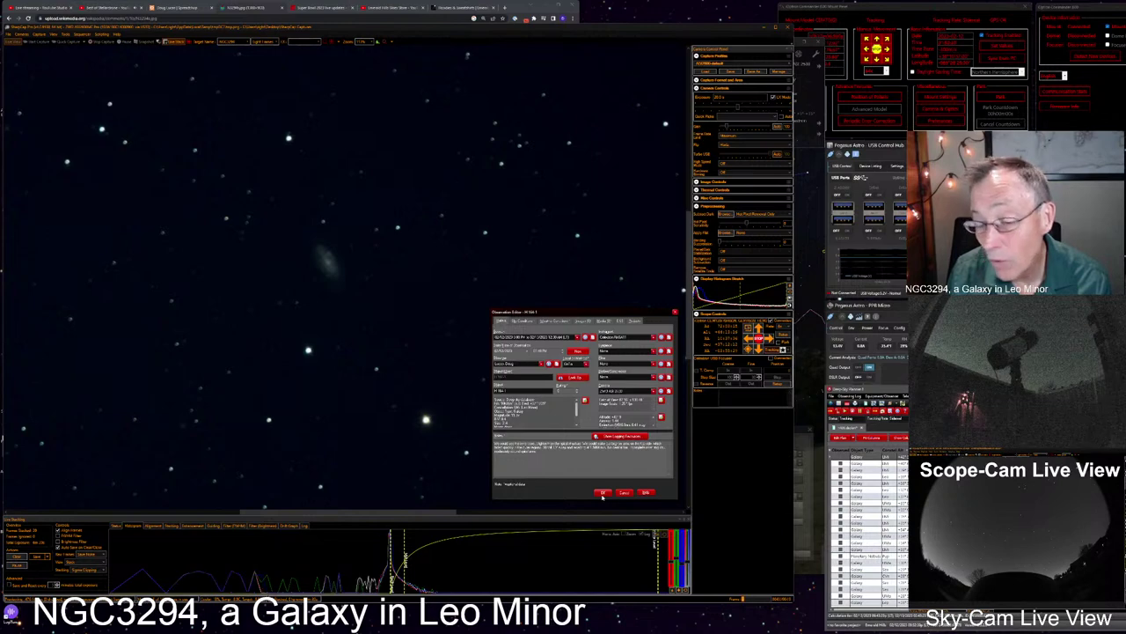
Save and close the NGC 3294 observation entry with OK
{"action": "left_click", "coordinate": [602, 494]}
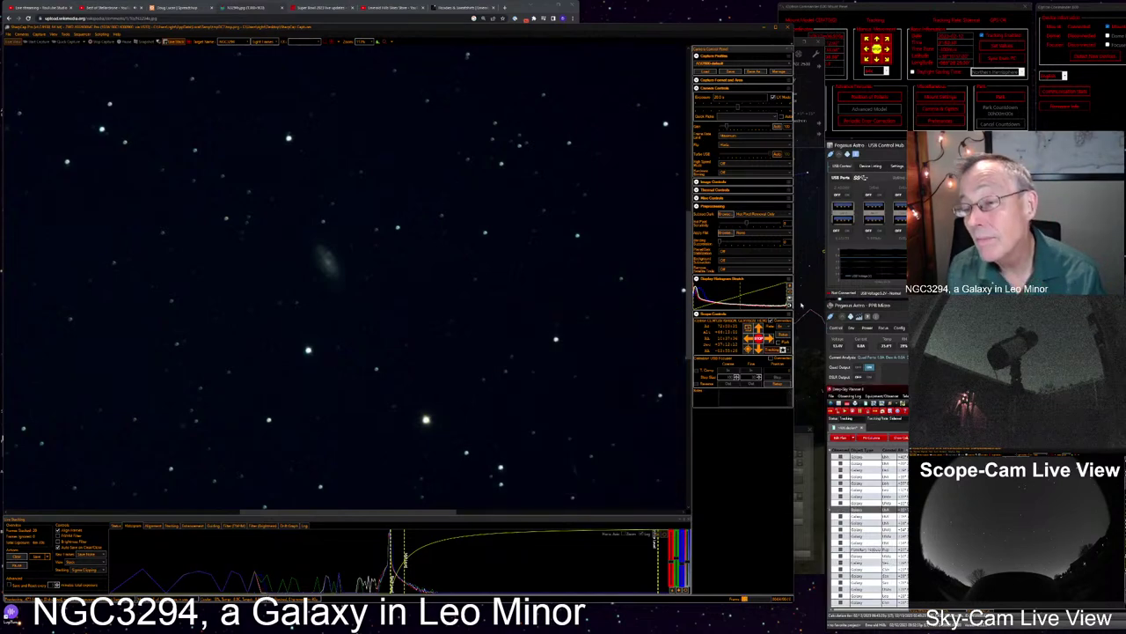
Search Stellarium for ngc3294, zoom in on it and back out, then return to SharpCap
{"action": "key", "text": "alt+Tab"}
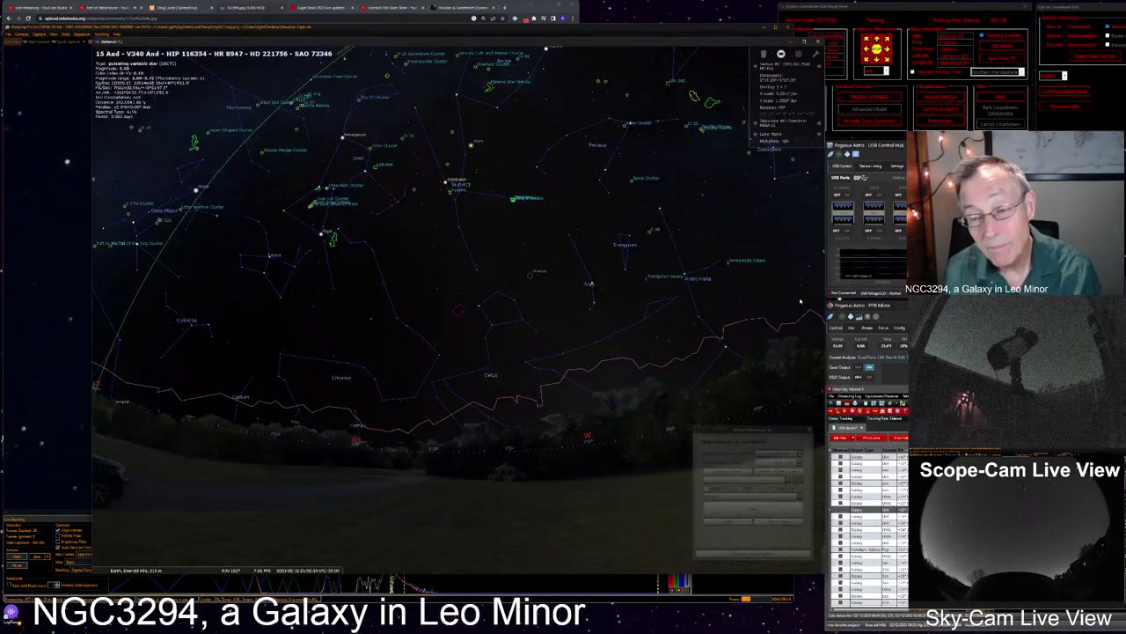
{"action": "key", "text": "ctrl+f"}
{"action": "type", "text": "ngc3294"}
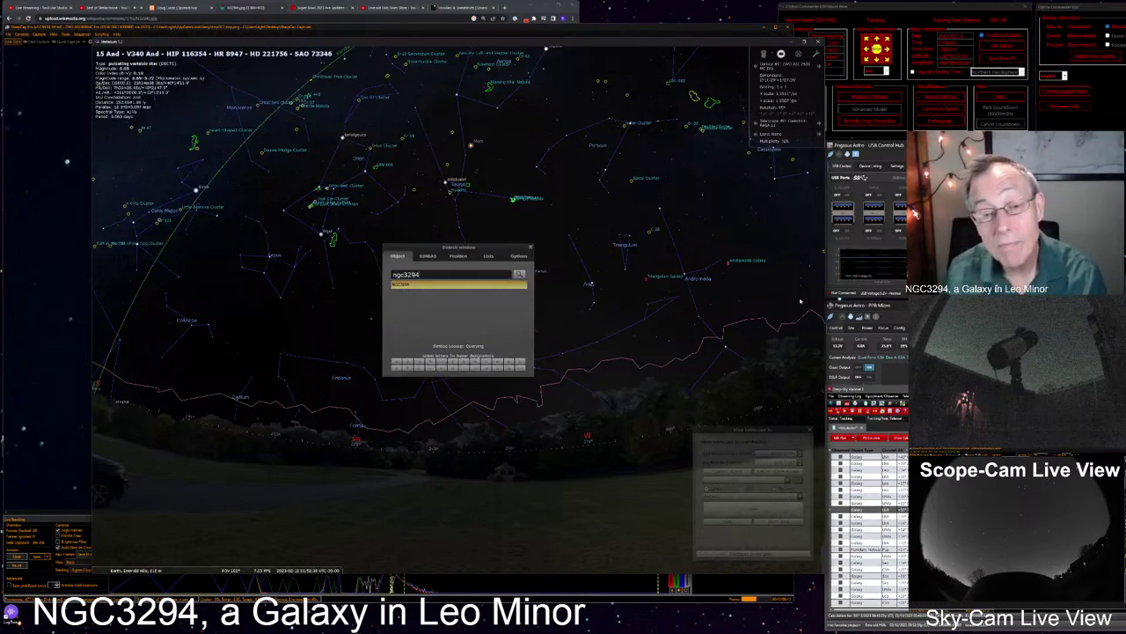
{"action": "key", "text": "Return"}
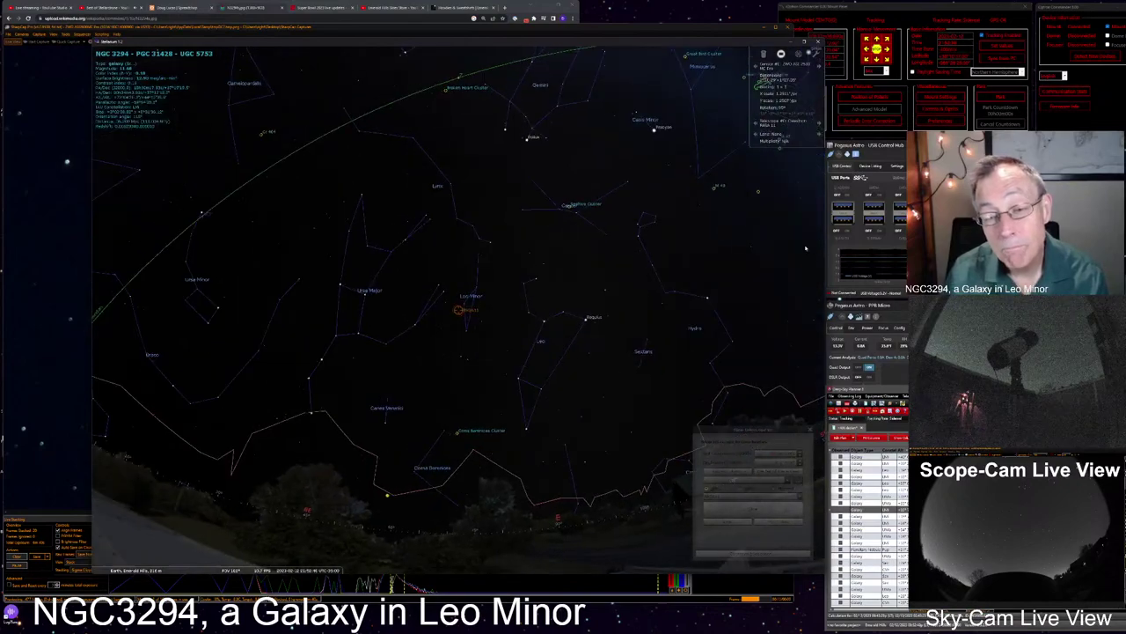
{"action": "key", "text": "slash"}
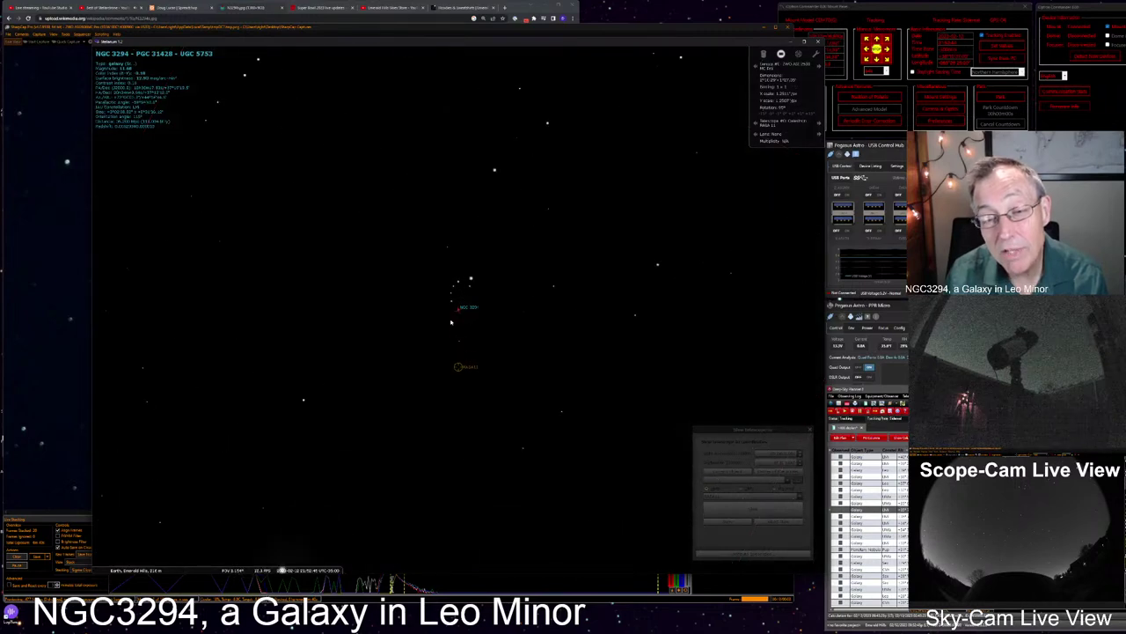
{"action": "scroll", "coordinate": [450, 323], "scroll_direction": "down", "scroll_amount": 3}
{"action": "scroll", "coordinate": [451, 323], "scroll_direction": "down", "scroll_amount": 5}
{"action": "scroll", "coordinate": [451, 323], "scroll_direction": "down", "scroll_amount": 5}
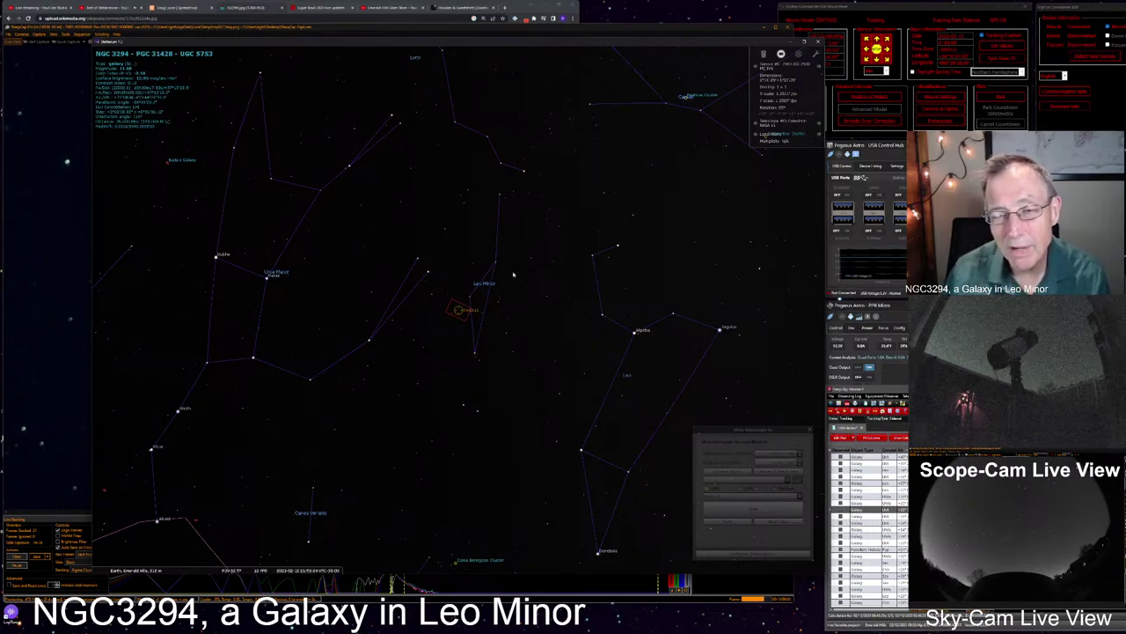
{"action": "key", "text": "alt+Tab"}
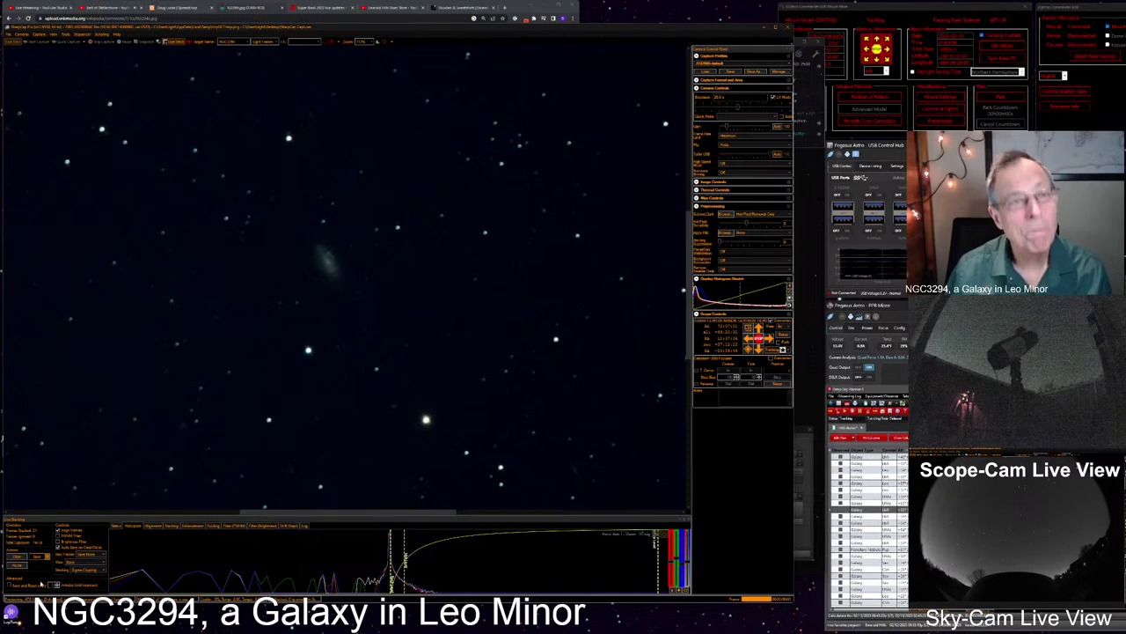
Save the NGC 3294 live stack and run the most recent sequence script, picking the first target
{"action": "left_click", "coordinate": [40, 582]}
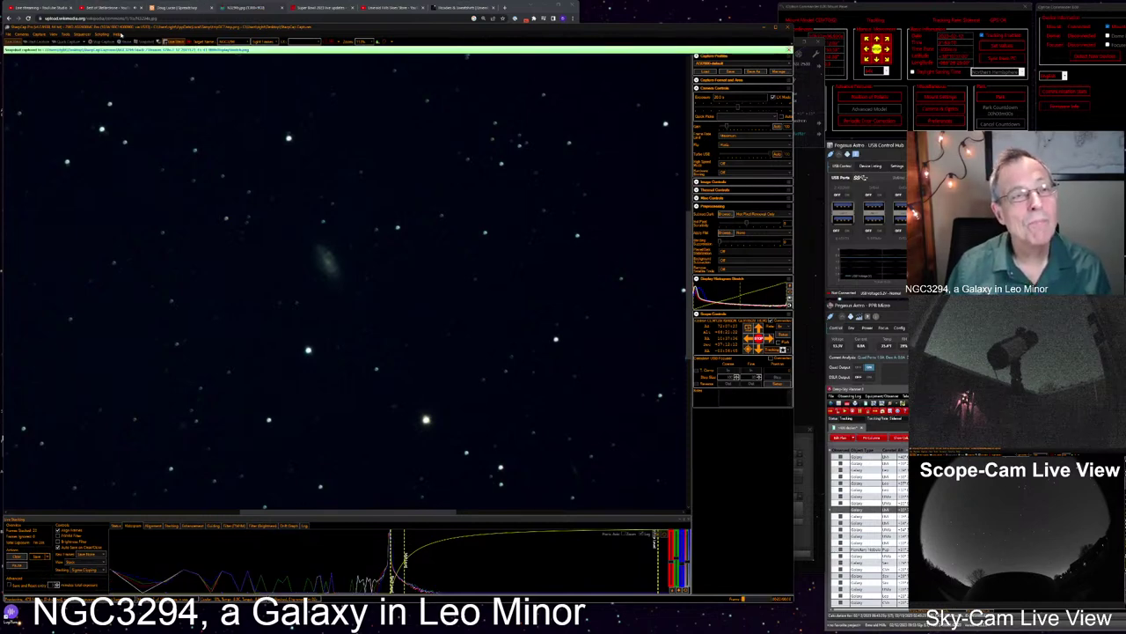
{"action": "left_click", "coordinate": [81, 33]}
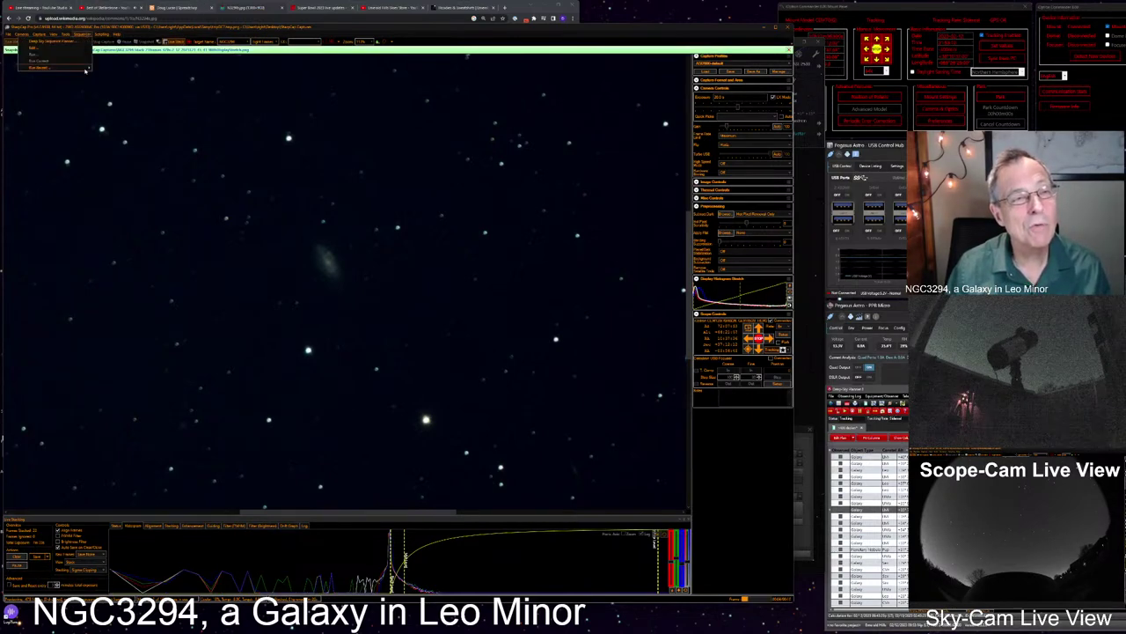
{"action": "mouse_move", "coordinate": [85, 69]}
{"action": "left_click", "coordinate": [126, 68]}
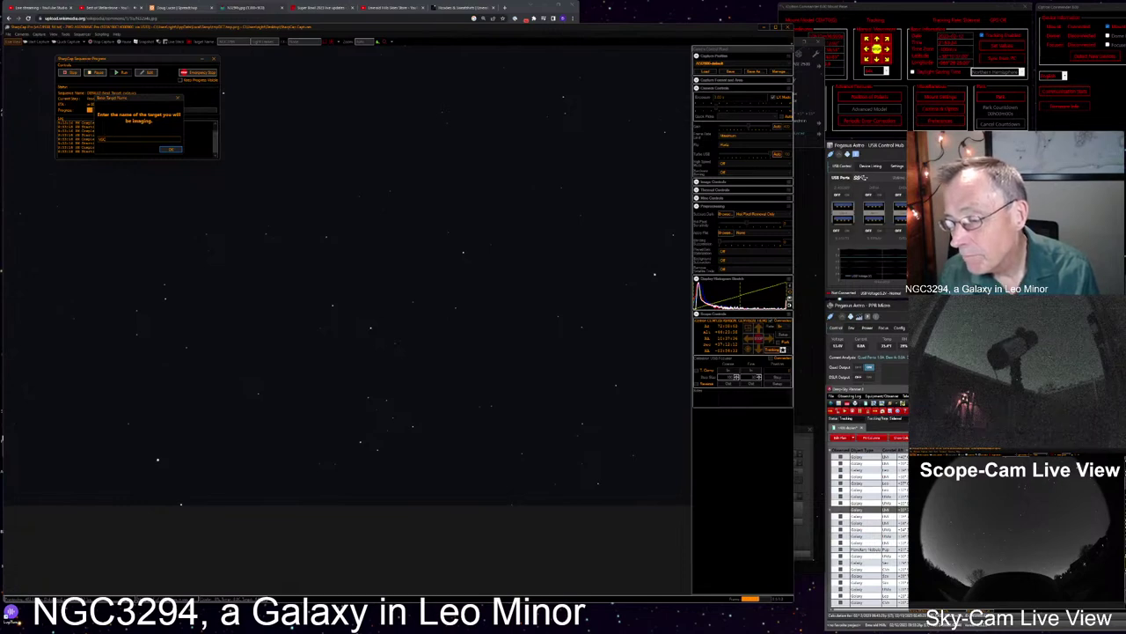
{"action": "left_click", "coordinate": [862, 496]}
{"action": "left_click", "coordinate": [863, 456]}
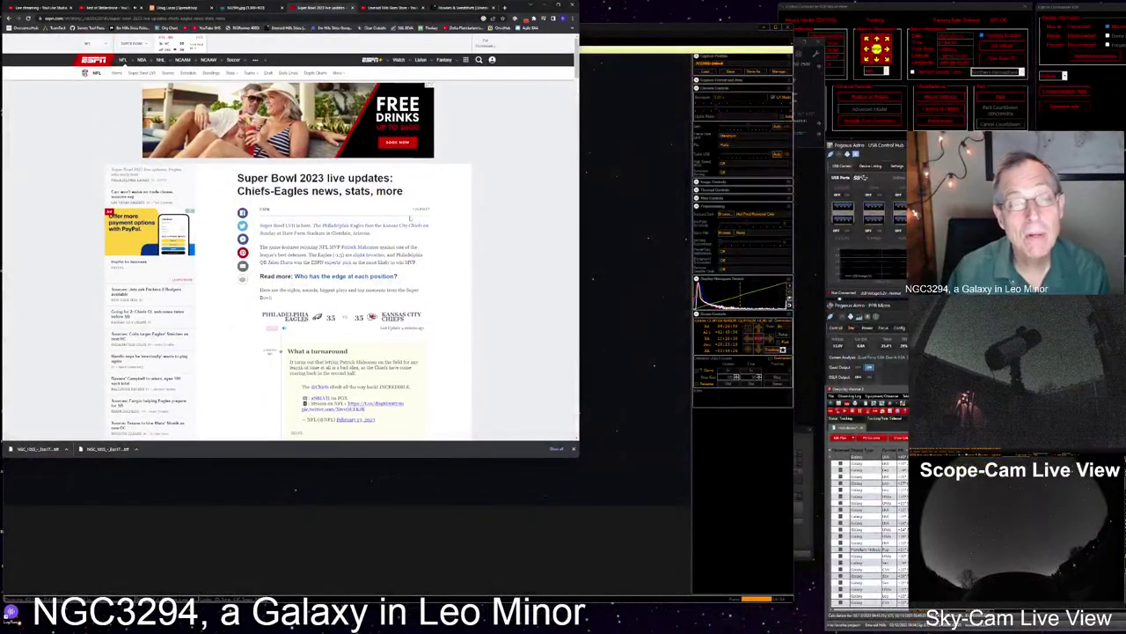
Scroll up and down through the ESPN Super Bowl 2023 live-updates article
{"action": "scroll", "coordinate": [413, 222], "scroll_direction": "down", "scroll_amount": 5}
{"action": "scroll", "coordinate": [427, 222], "scroll_direction": "down", "scroll_amount": 3}
{"action": "scroll", "coordinate": [467, 206], "scroll_direction": "up", "scroll_amount": 5}
{"action": "scroll", "coordinate": [468, 207], "scroll_direction": "up", "scroll_amount": 3}
{"action": "scroll", "coordinate": [468, 207], "scroll_direction": "down", "scroll_amount": 2}
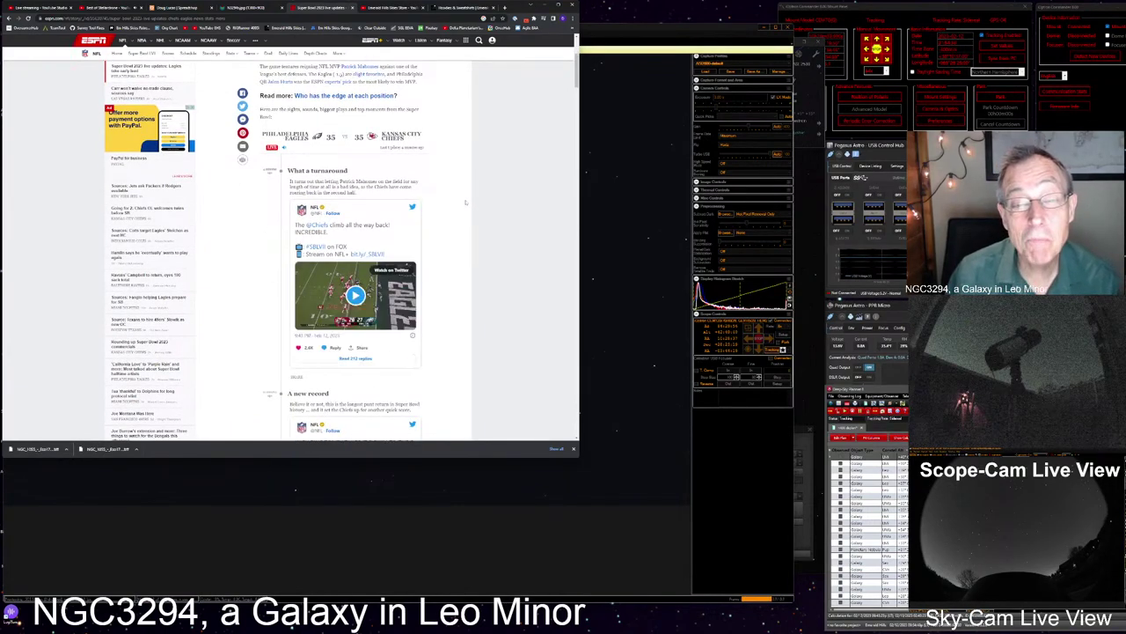
{"action": "scroll", "coordinate": [466, 203], "scroll_direction": "down", "scroll_amount": 1}
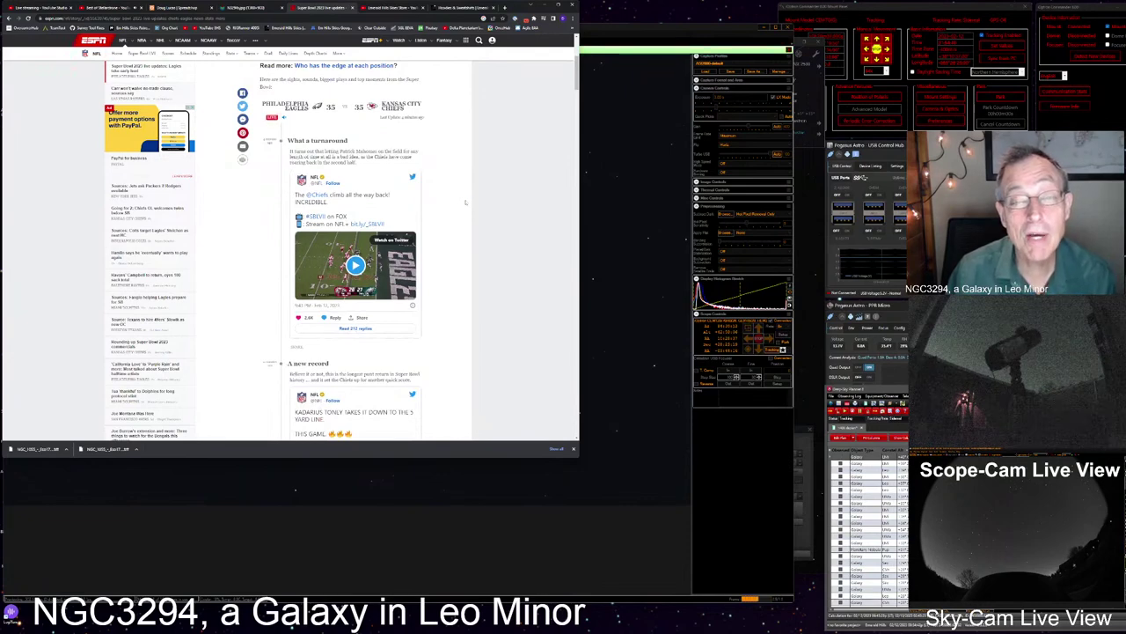
{"action": "scroll", "coordinate": [466, 203], "scroll_direction": "down", "scroll_amount": 1}
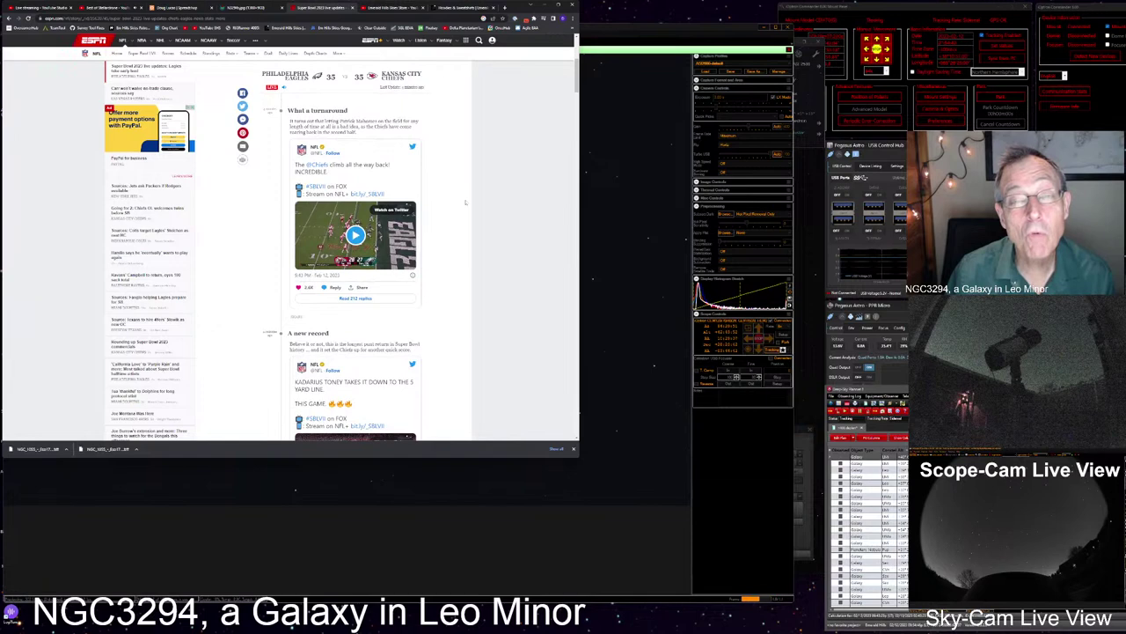
{"action": "scroll", "coordinate": [466, 203], "scroll_direction": "down", "scroll_amount": 1}
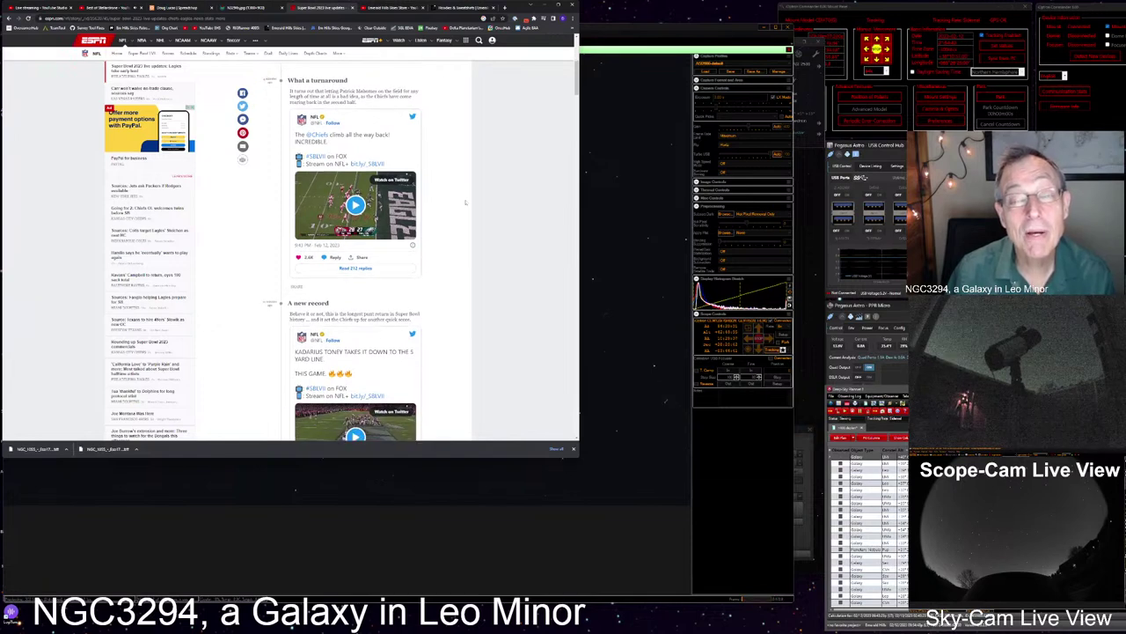
{"action": "scroll", "coordinate": [466, 202], "scroll_direction": "down", "scroll_amount": 1}
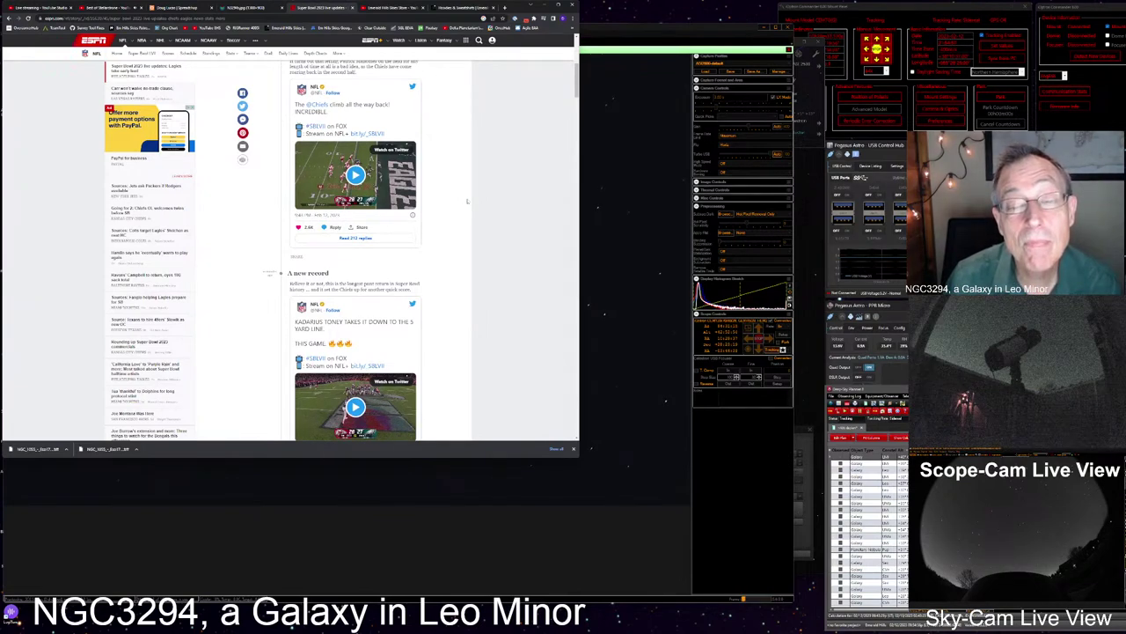
{"action": "scroll", "coordinate": [469, 200], "scroll_direction": "up", "scroll_amount": 1}
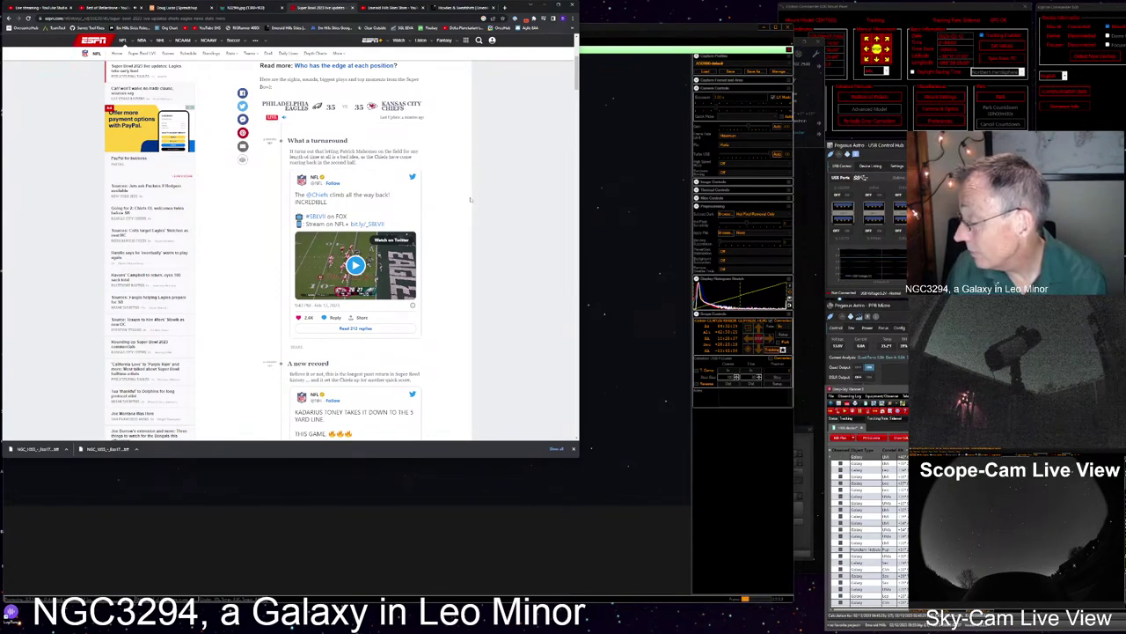
{"action": "scroll", "coordinate": [469, 200], "scroll_direction": "up", "scroll_amount": 1}
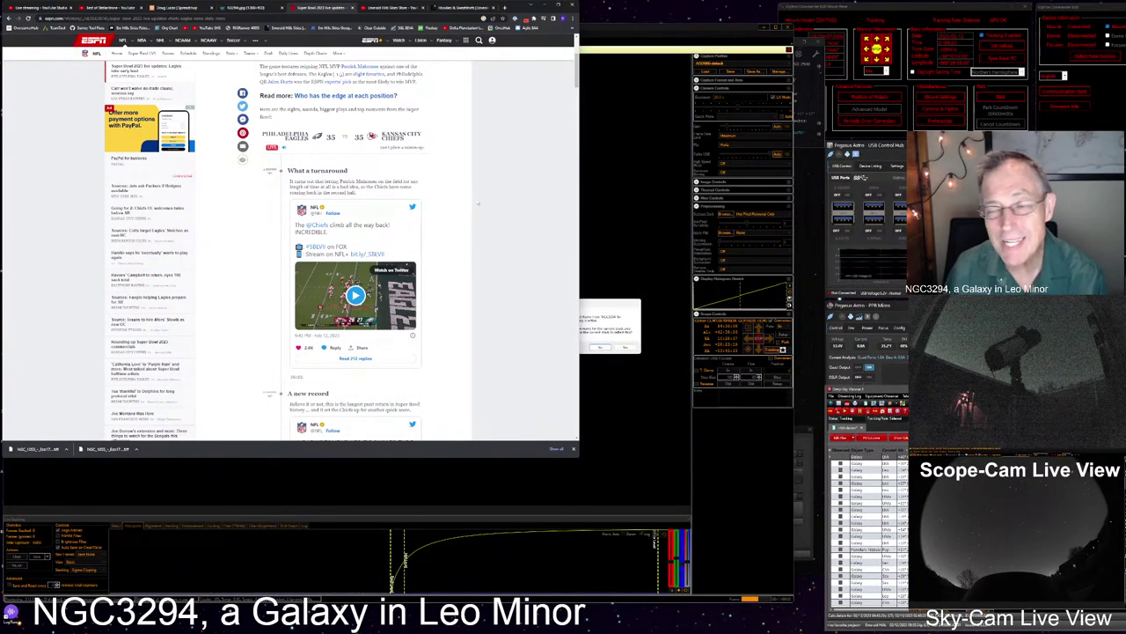
Bring SharpCap's Target Name prompt forward and answer Yes to continue the sequence
{"action": "left_click", "coordinate": [616, 326]}
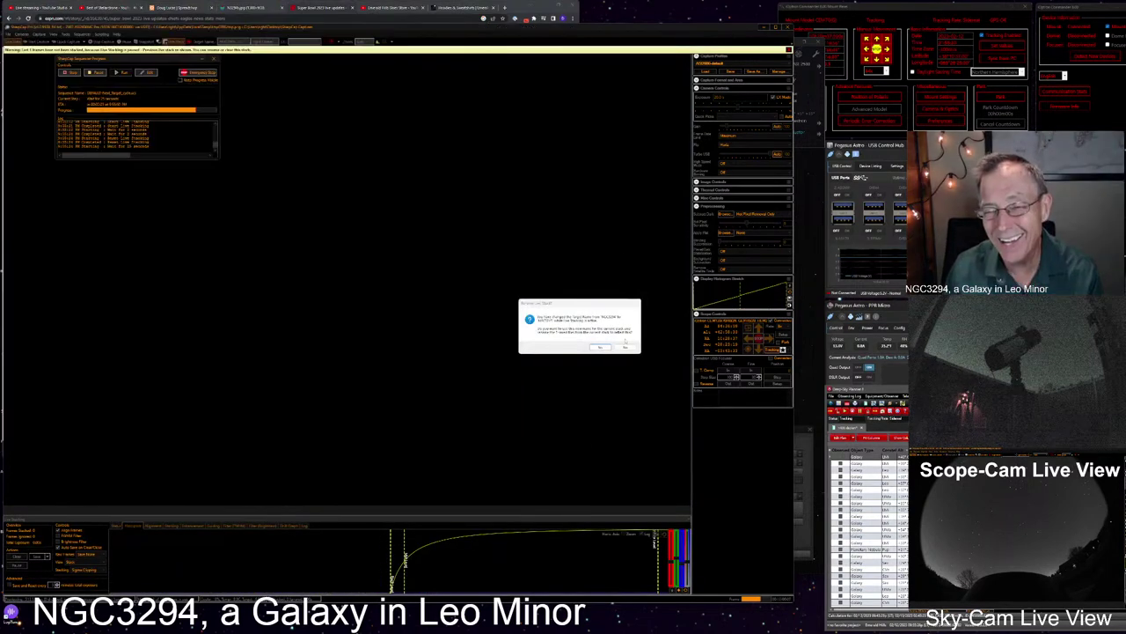
{"action": "left_click", "coordinate": [604, 347]}
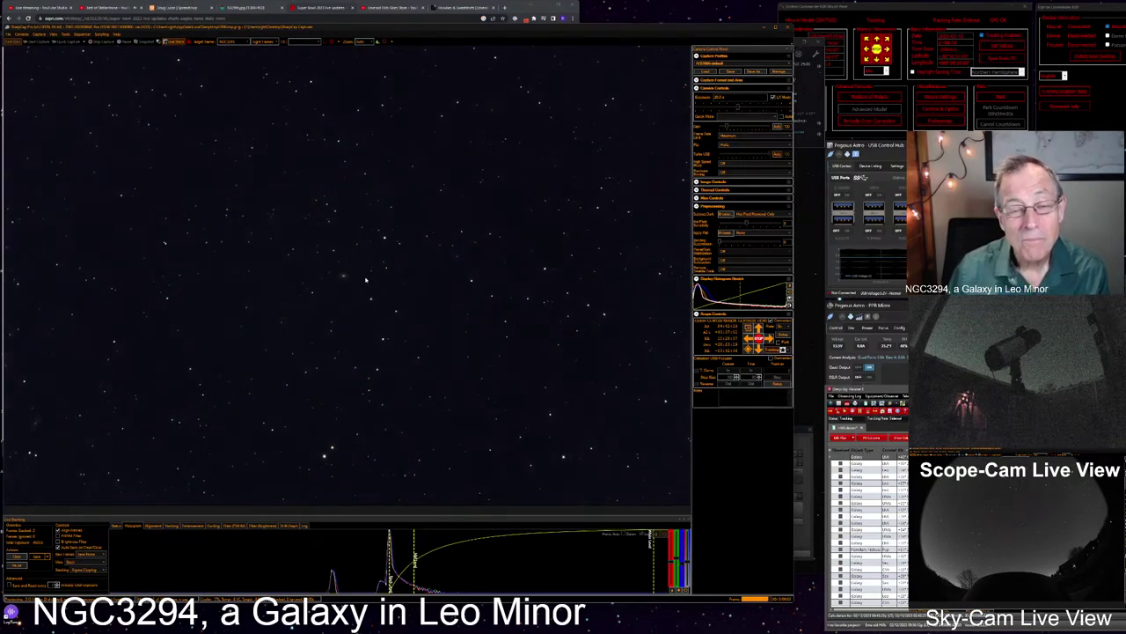
Zoom in on the small faint galaxy left of centre, then ease back slightly
{"action": "scroll", "coordinate": [365, 280], "scroll_direction": "up", "scroll_amount": 4}
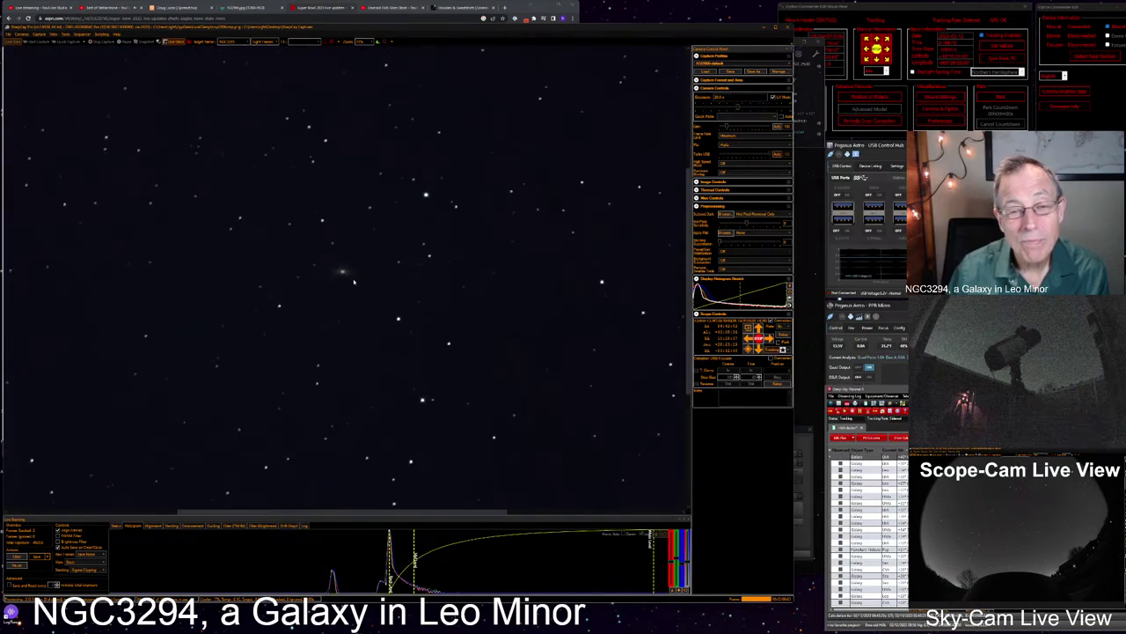
{"action": "scroll", "coordinate": [353, 280], "scroll_direction": "up", "scroll_amount": 1}
{"action": "scroll", "coordinate": [352, 279], "scroll_direction": "down", "scroll_amount": 1}
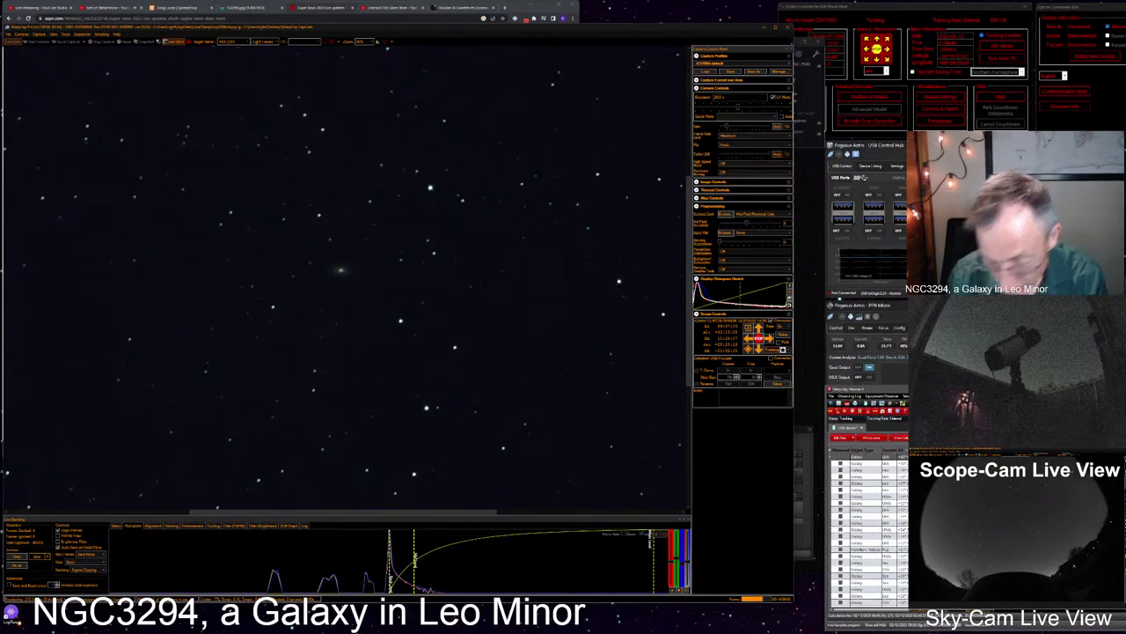
Replace the old number in the caption with 45 so it reads 'NGC3245, a Galaxy in Leo Minor'
{"action": "key", "text": "BackSpace"}
{"action": "key", "text": "BackSpace"}
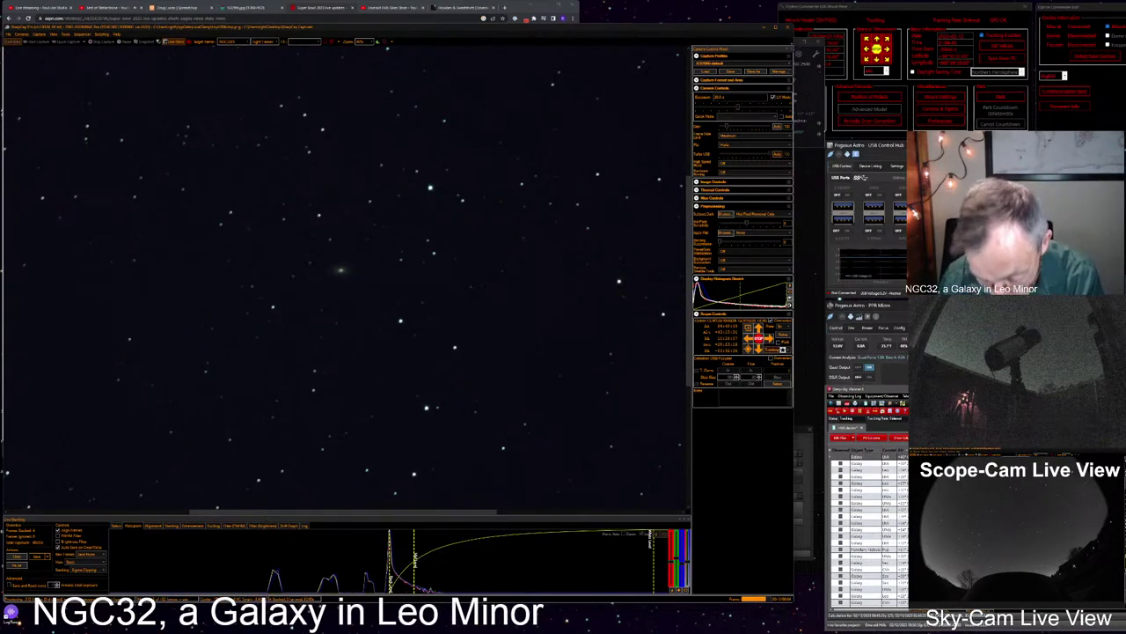
{"action": "type", "text": "45"}
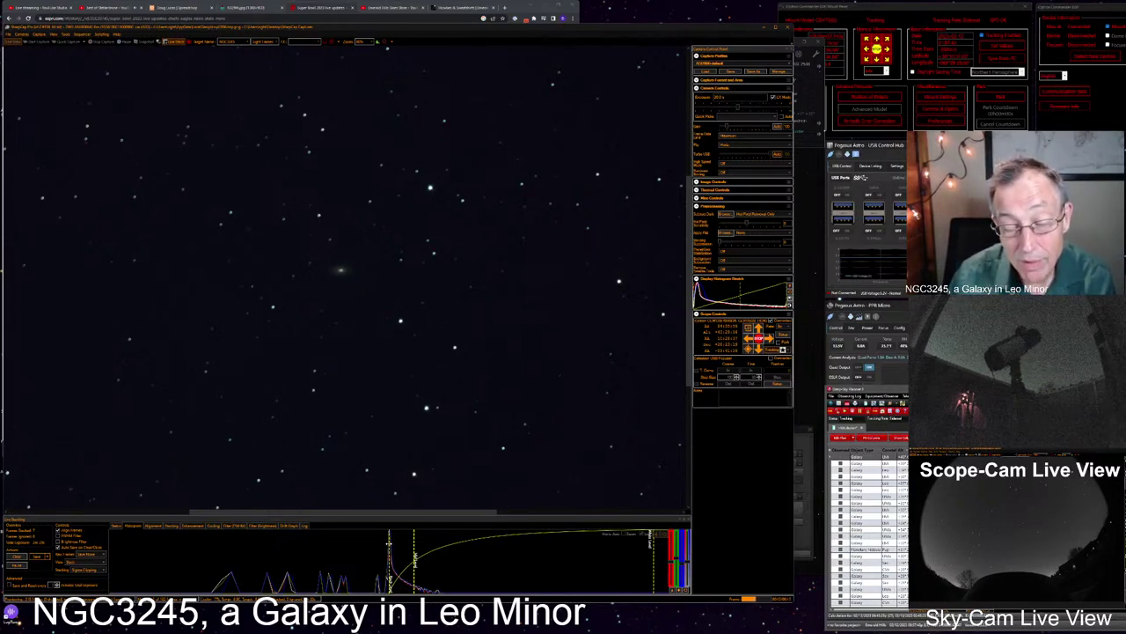
Zoom the live view in on NGC3245, then back off slightly to frame the galaxy
{"action": "scroll", "coordinate": [346, 322], "scroll_direction": "up", "scroll_amount": 2}
{"action": "scroll", "coordinate": [352, 279], "scroll_direction": "up", "scroll_amount": 1}
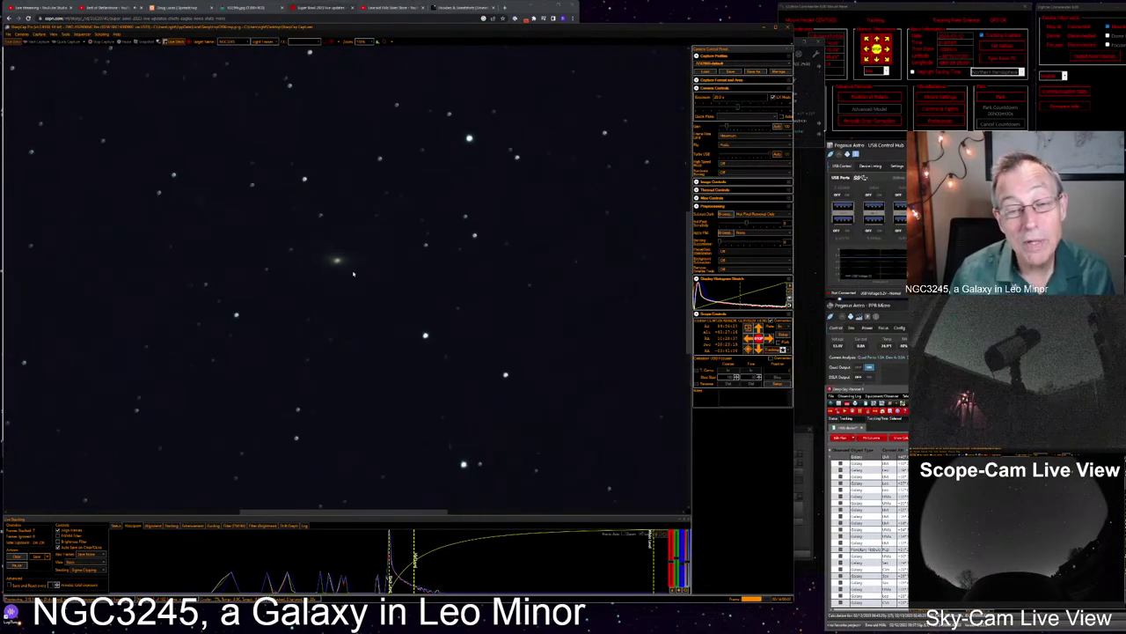
{"action": "scroll", "coordinate": [349, 275], "scroll_direction": "down", "scroll_amount": 1}
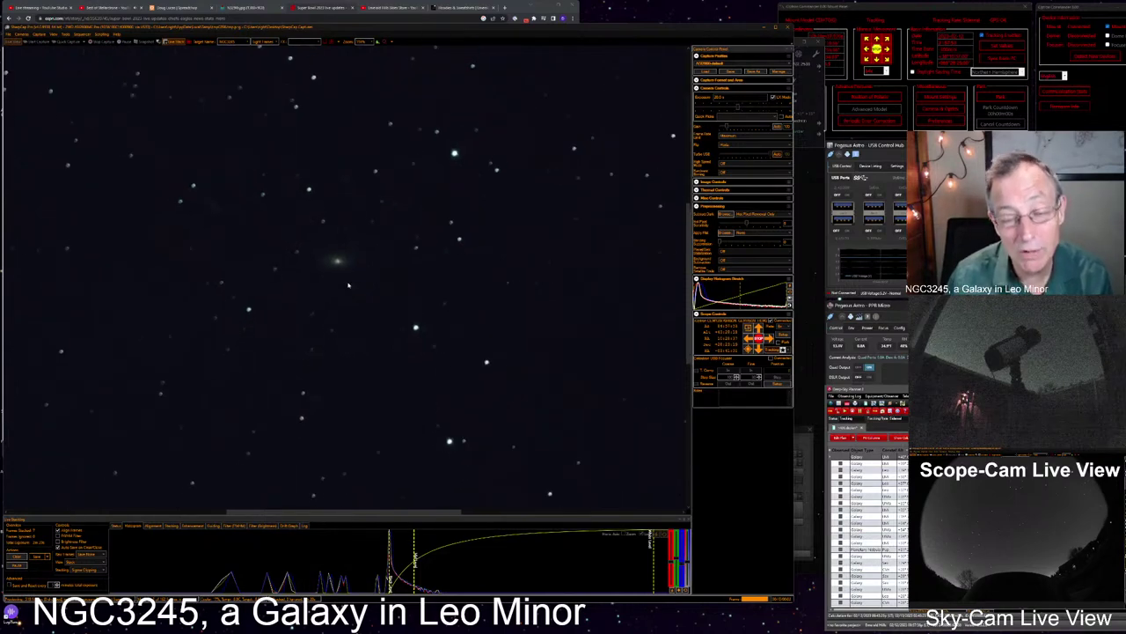
{"action": "scroll", "coordinate": [347, 272], "scroll_direction": "down", "scroll_amount": 1}
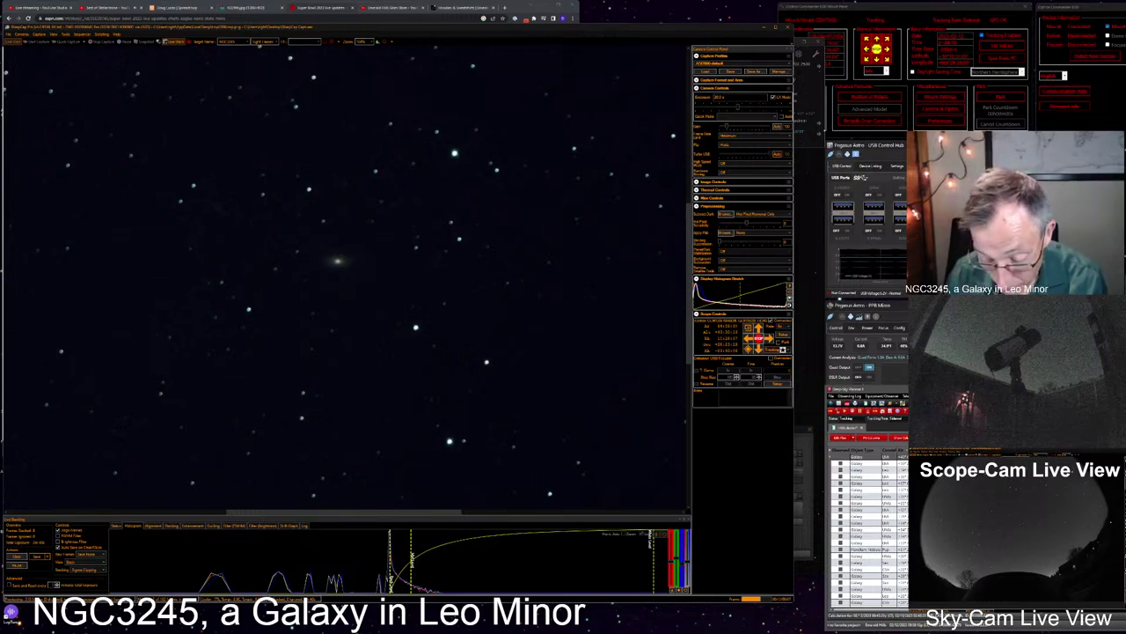
{"action": "type", "text": "un"}
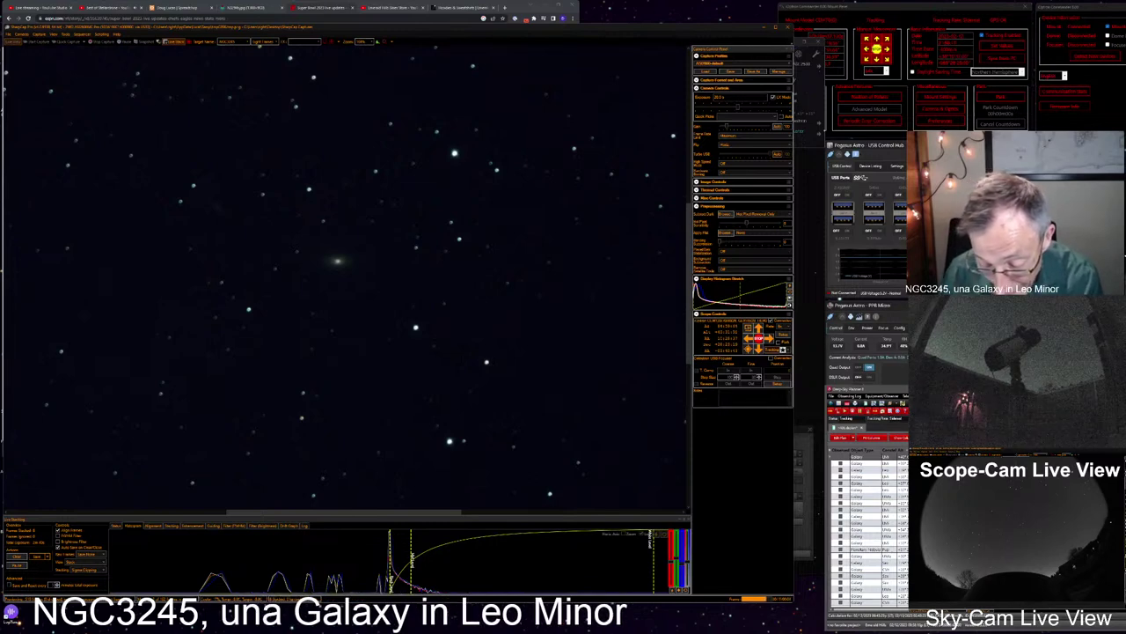
{"action": "key", "text": "BackSpace"}
{"action": "type", "text": "ia"}
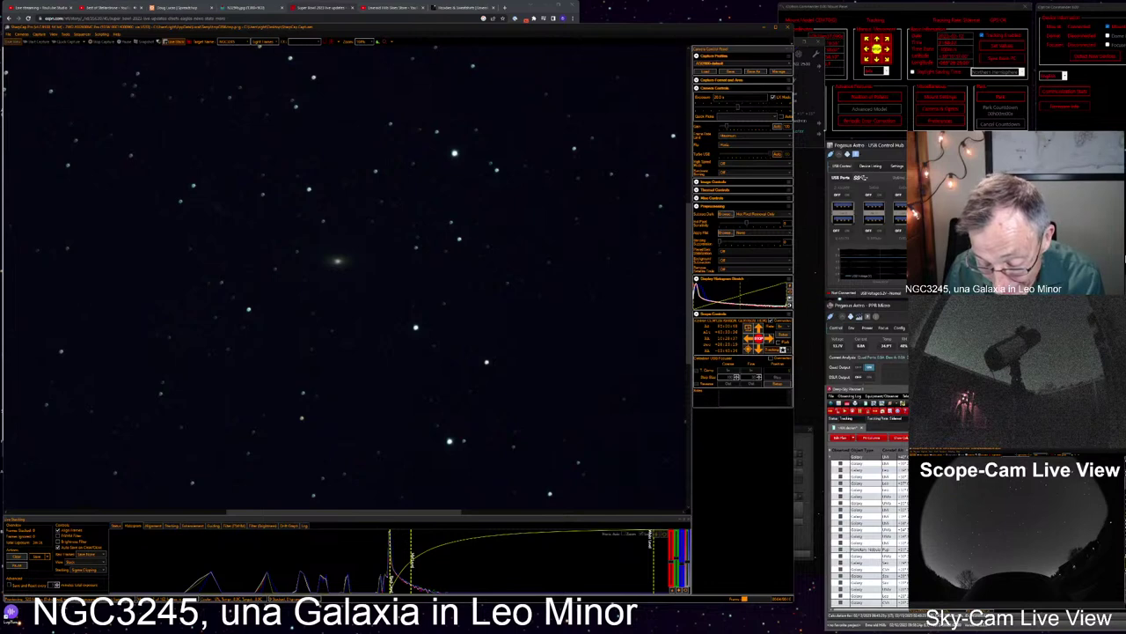
{"action": "key", "text": "BackSpace"}
{"action": "key", "text": "BackSpace"}
{"action": "key", "text": "BackSpace"}
{"action": "key", "text": "BackSpace"}
{"action": "type", "text": "enore"}
{"action": "key", "text": "BackSpace"}
{"action": "key", "text": "BackSpace"}
{"action": "type", "text": "r"}
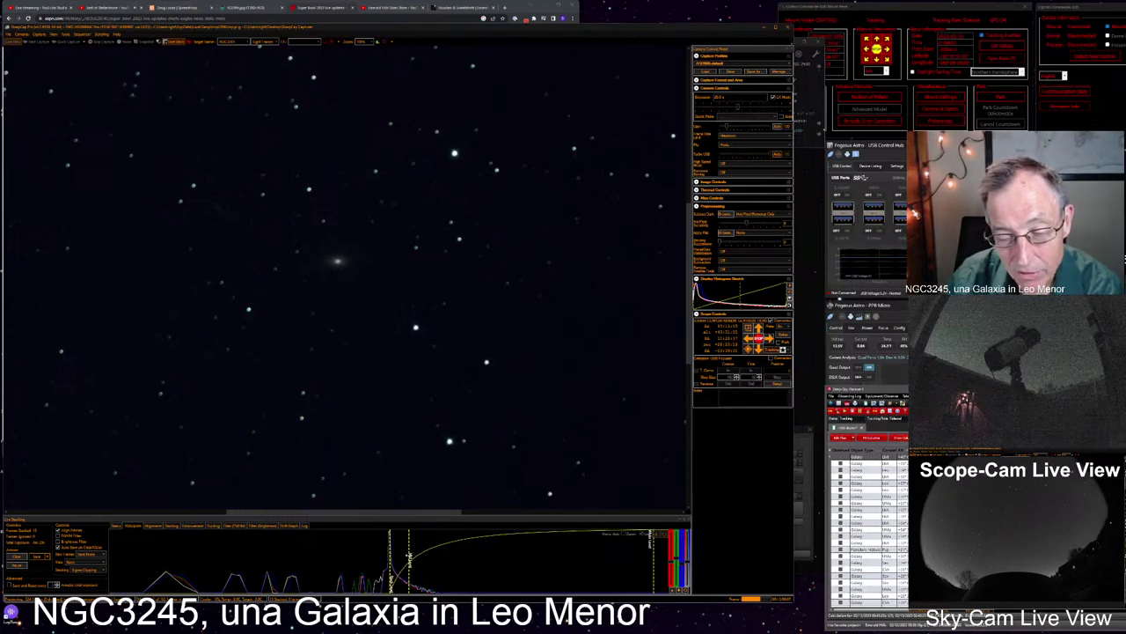
Zoom in, move the Observation Editor into view, and save the NGC3245 observation entry
{"action": "scroll", "coordinate": [372, 300], "scroll_direction": "up", "scroll_amount": 2}
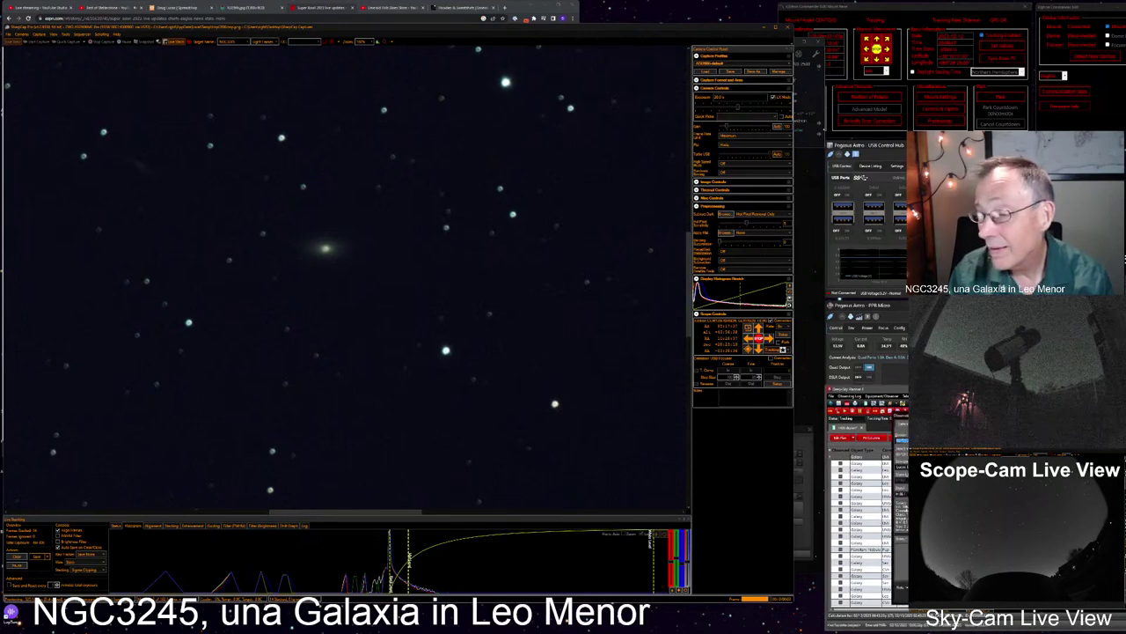
{"action": "left_click_drag", "start_coordinate": [680, 406], "coordinate": [603, 322]}
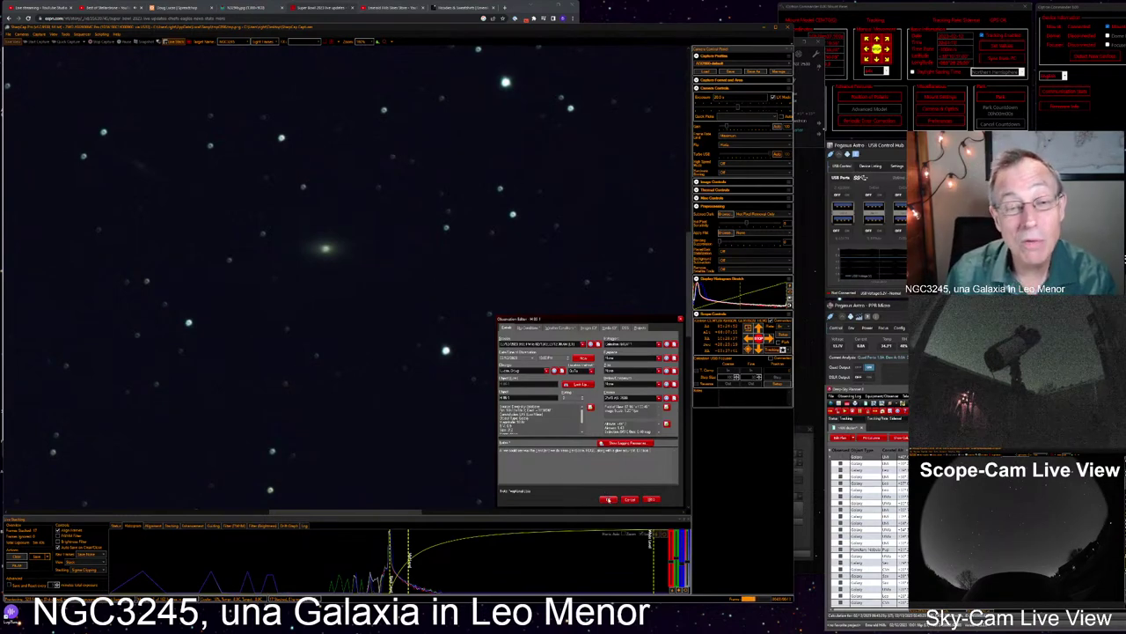
{"action": "left_click", "coordinate": [609, 499]}
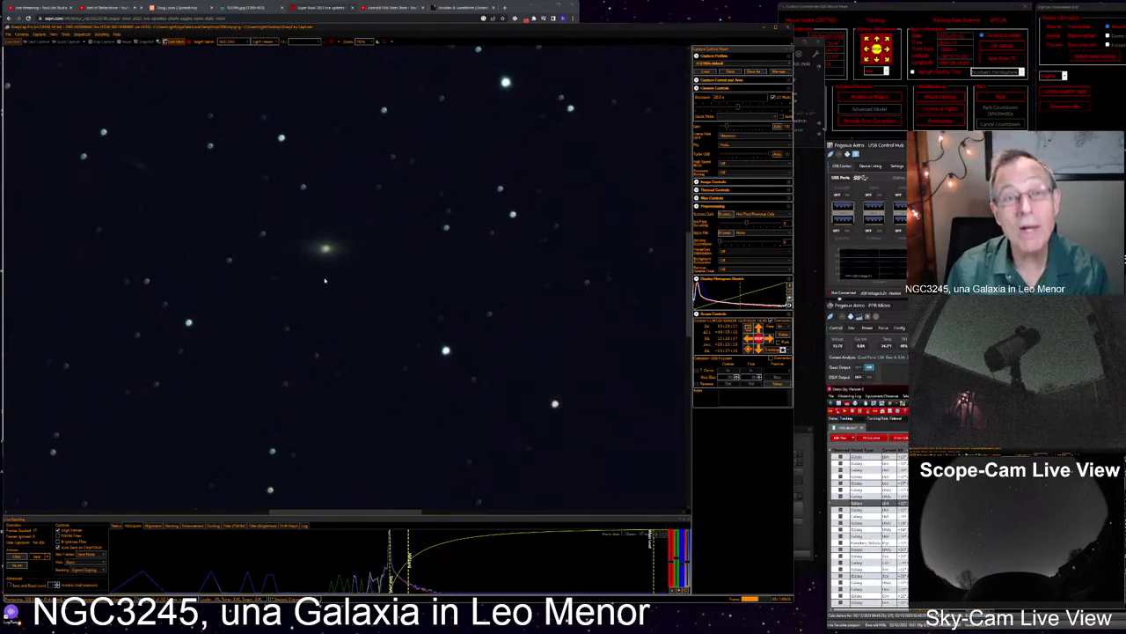
{"action": "scroll", "coordinate": [325, 280], "scroll_direction": "down", "scroll_amount": 3}
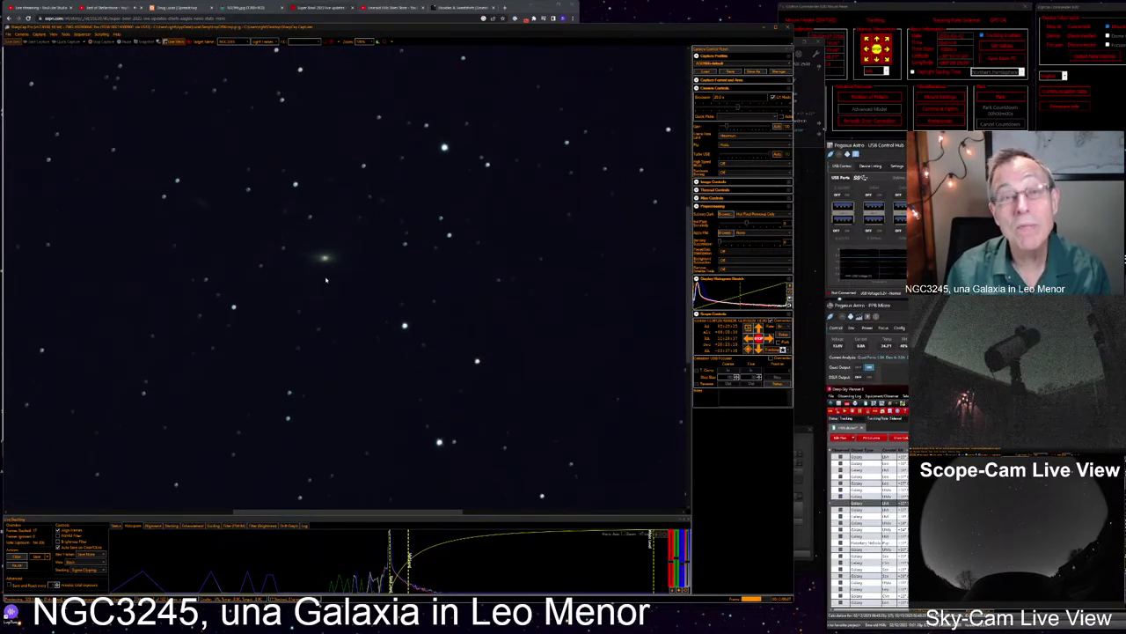
{"action": "scroll", "coordinate": [326, 280], "scroll_direction": "up", "scroll_amount": 2}
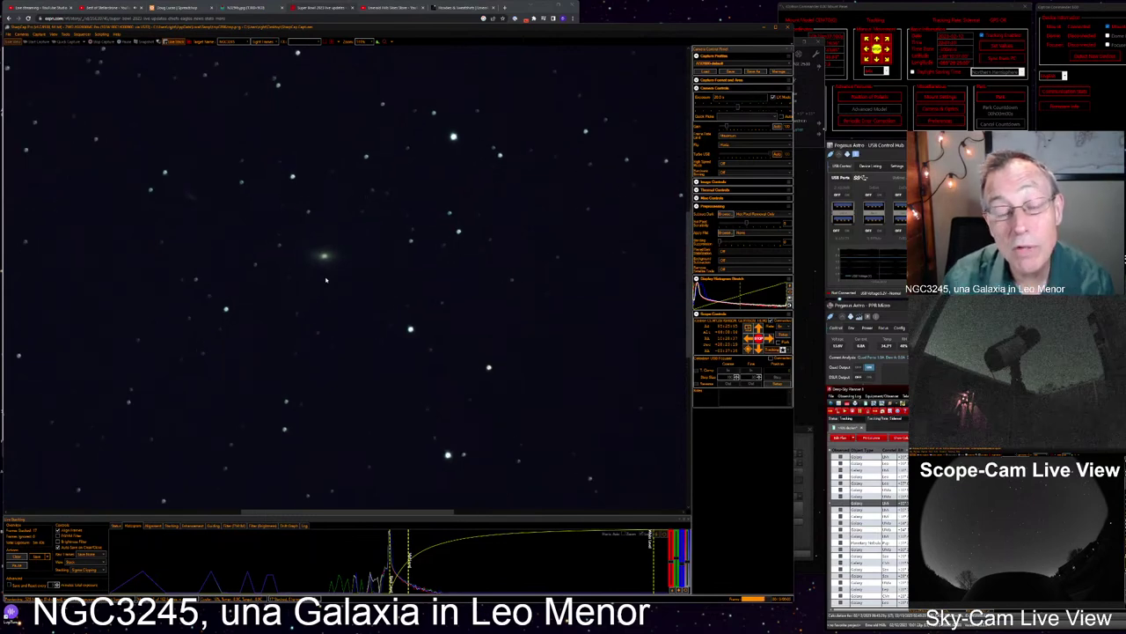
{"action": "scroll", "coordinate": [325, 279], "scroll_direction": "up", "scroll_amount": 1}
{"action": "scroll", "coordinate": [325, 280], "scroll_direction": "up", "scroll_amount": 1}
{"action": "scroll", "coordinate": [326, 280], "scroll_direction": "down", "scroll_amount": 2}
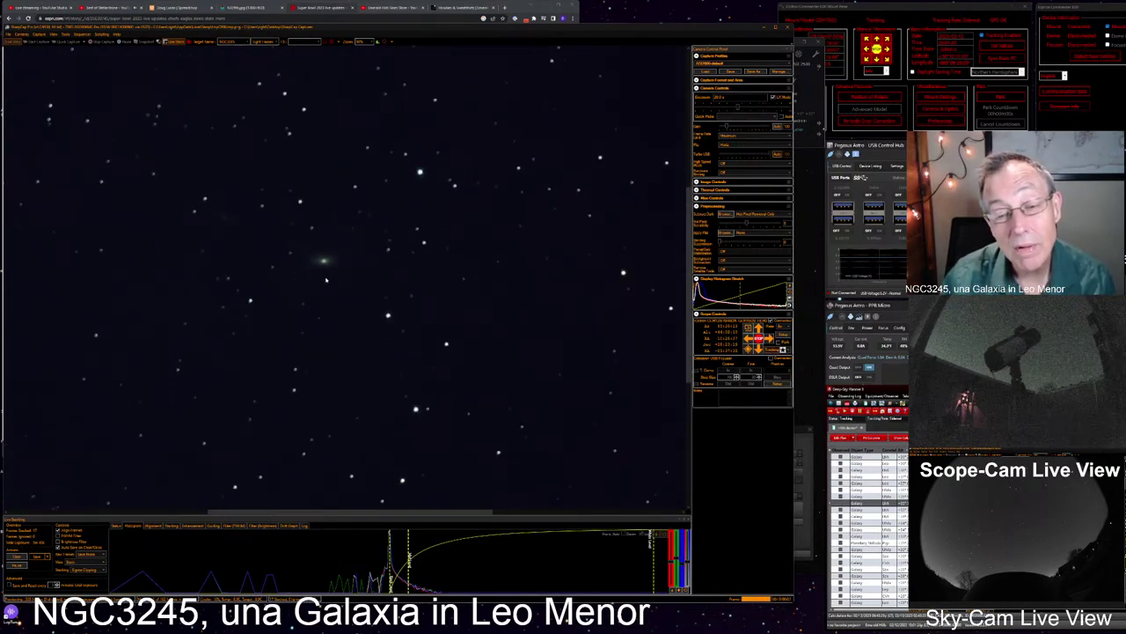
{"action": "scroll", "coordinate": [325, 280], "scroll_direction": "up", "scroll_amount": 1}
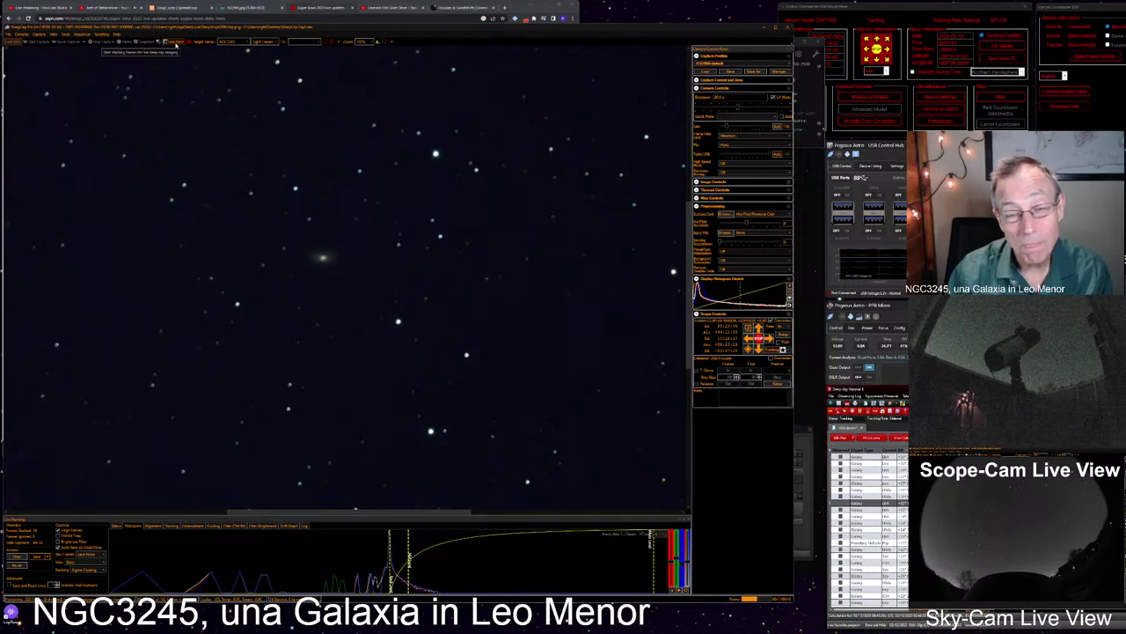
Stop live stacking, set gain to Auto, reconnect the camera, and bring up the Start menu
{"action": "left_click", "coordinate": [176, 45]}
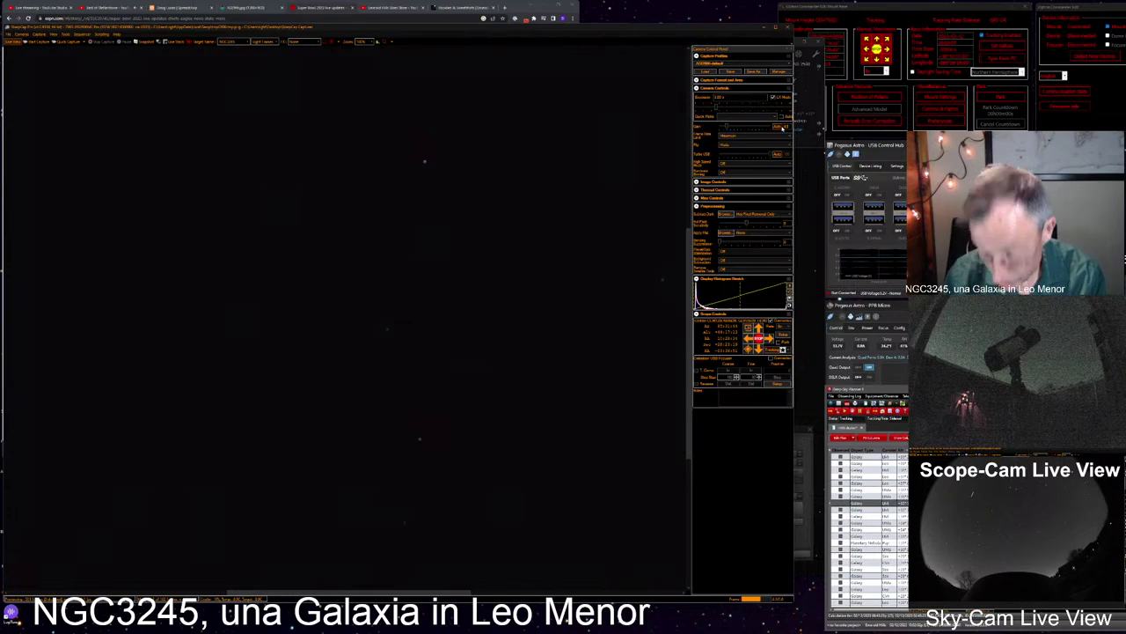
{"action": "left_click", "coordinate": [782, 126]}
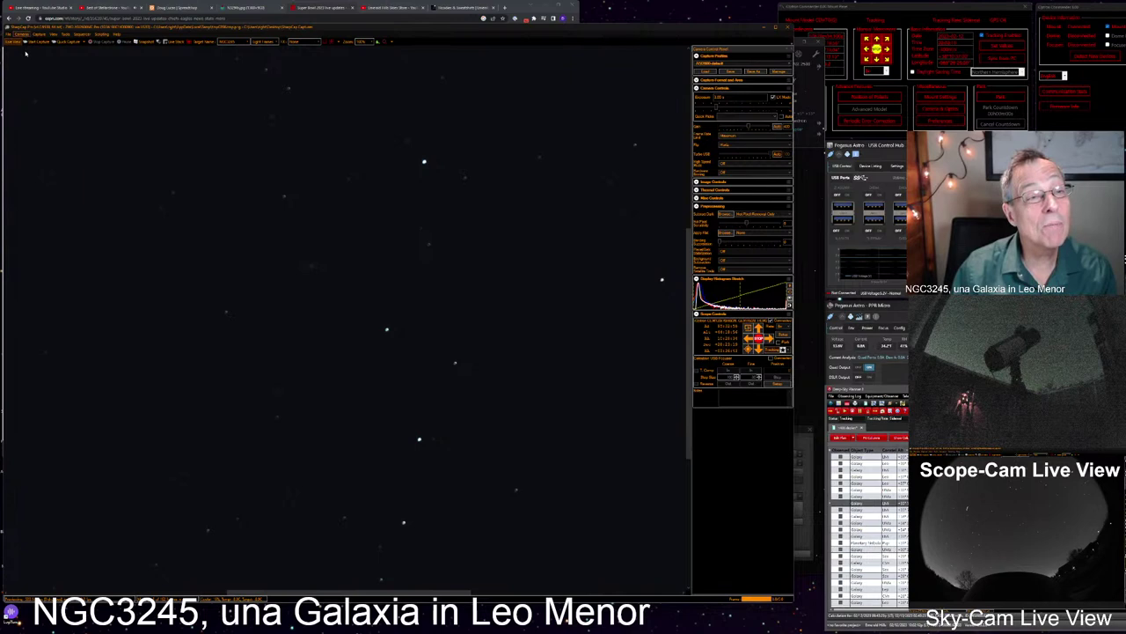
{"action": "left_click", "coordinate": [21, 35]}
{"action": "left_click", "coordinate": [29, 79]}
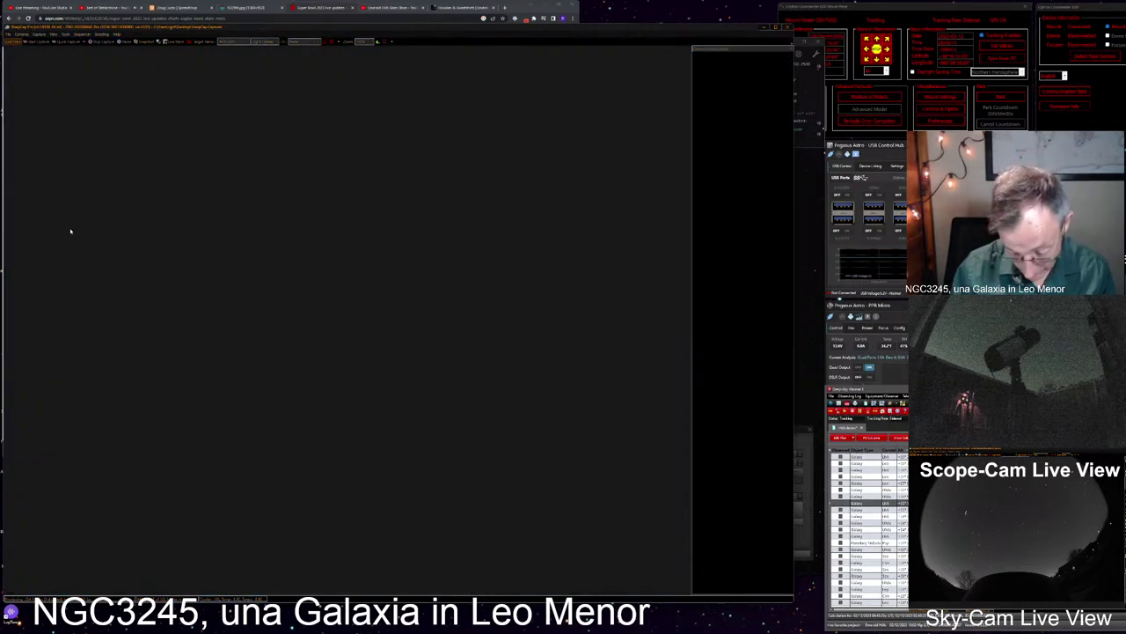
{"action": "key", "text": "super"}
Launch N.I.N.A., then reconnect the ZWO camera in SharpCap and dismiss the camera list
{"action": "left_click", "coordinate": [115, 493]}
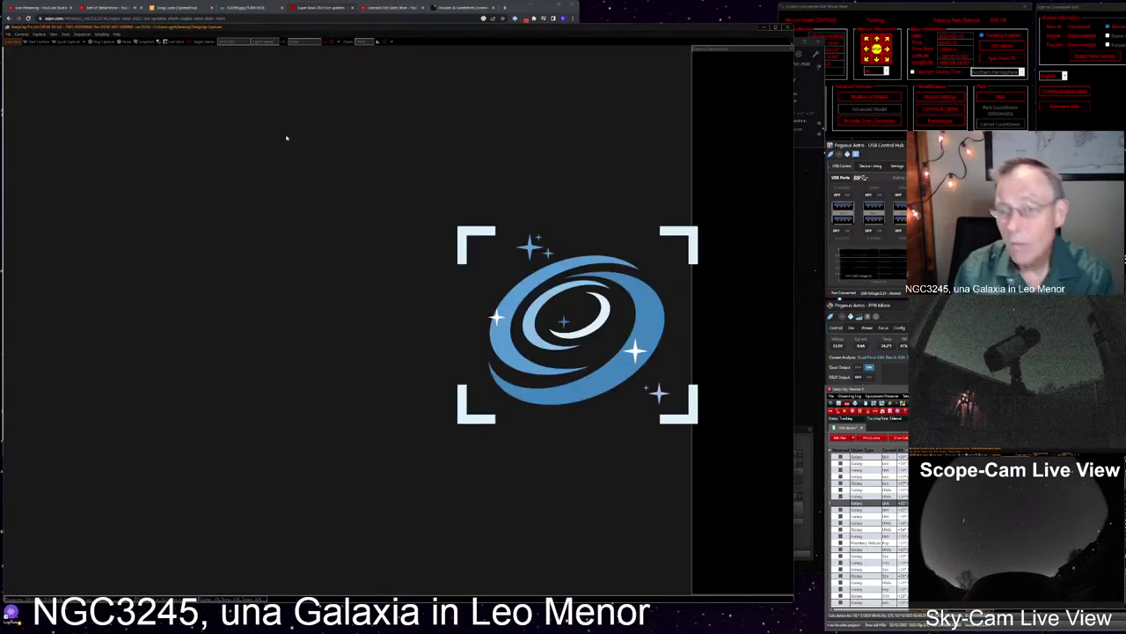
{"action": "key", "text": "alt+Tab"}
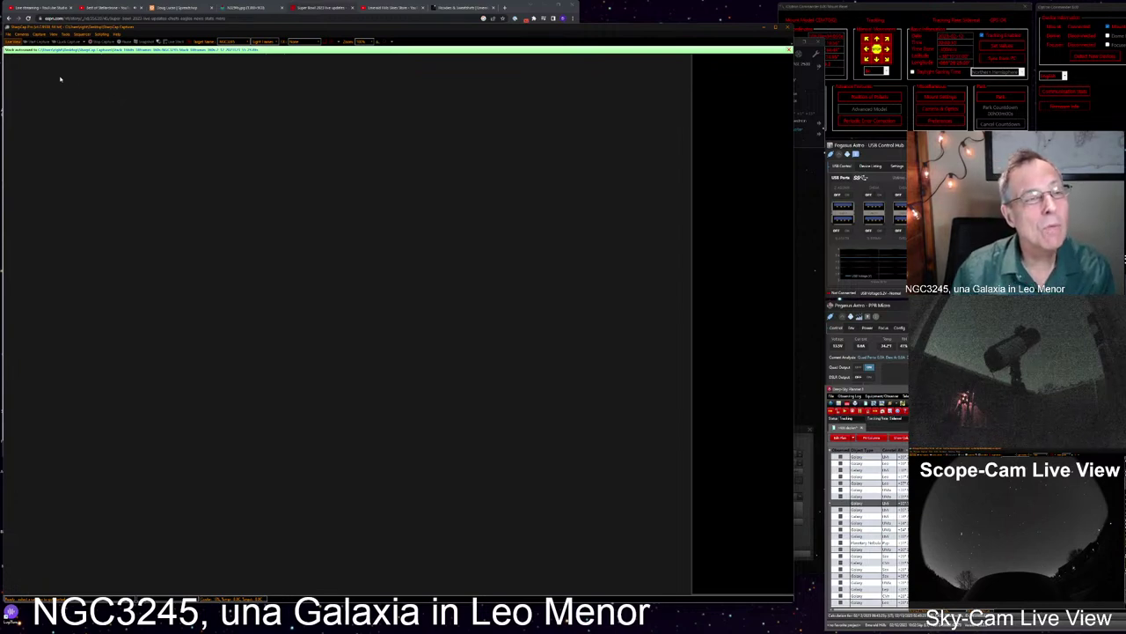
{"action": "left_click", "coordinate": [21, 33]}
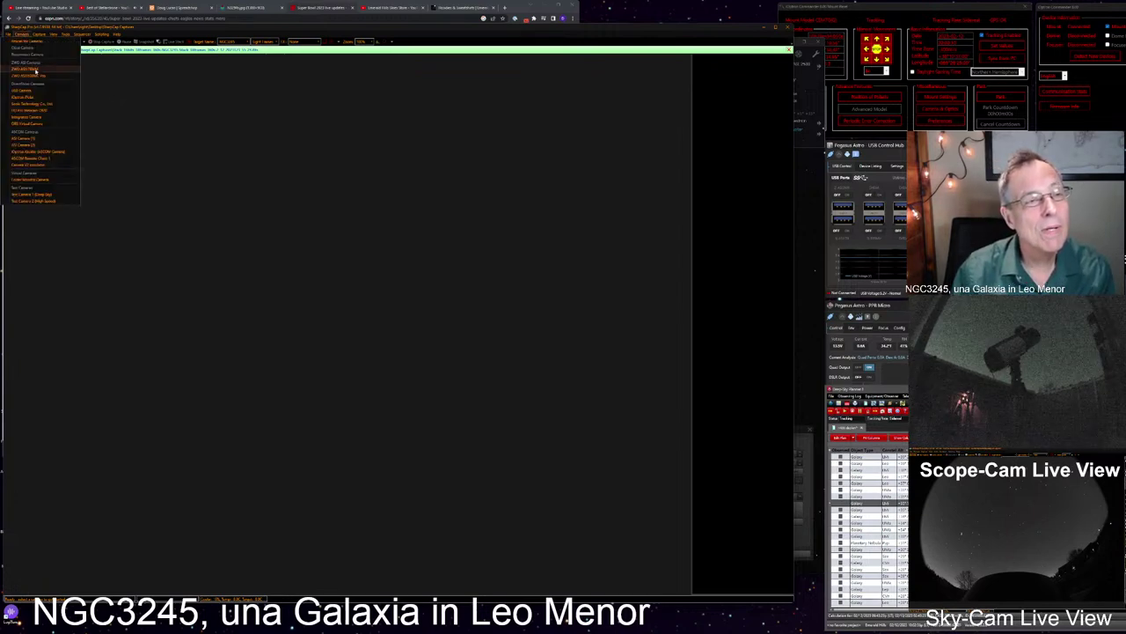
{"action": "left_click", "coordinate": [35, 70]}
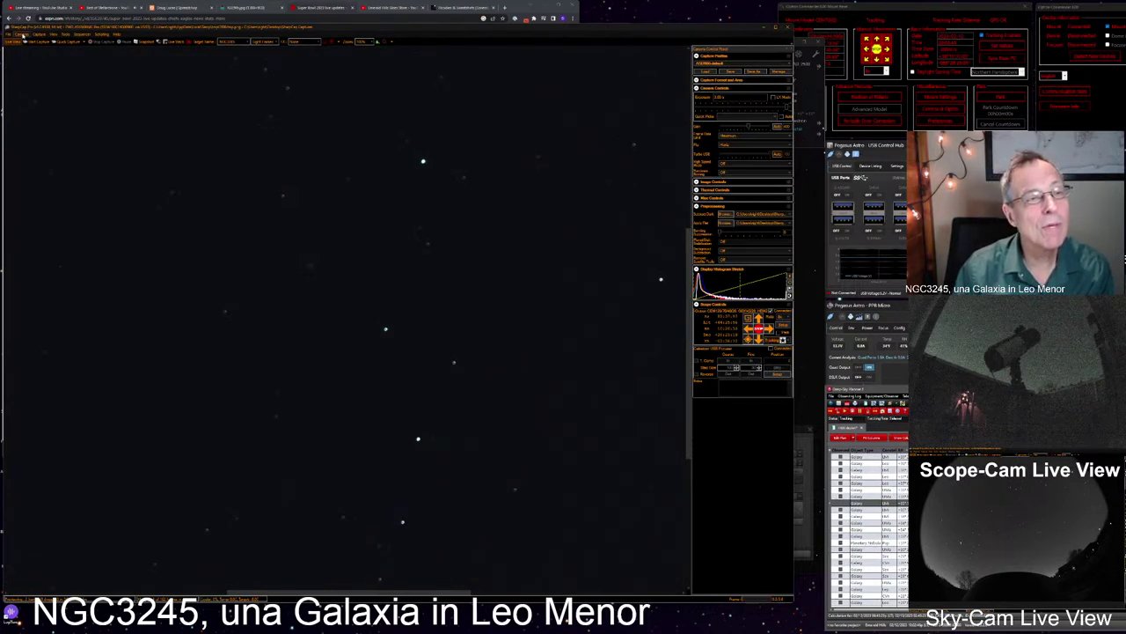
{"action": "left_click", "coordinate": [21, 35]}
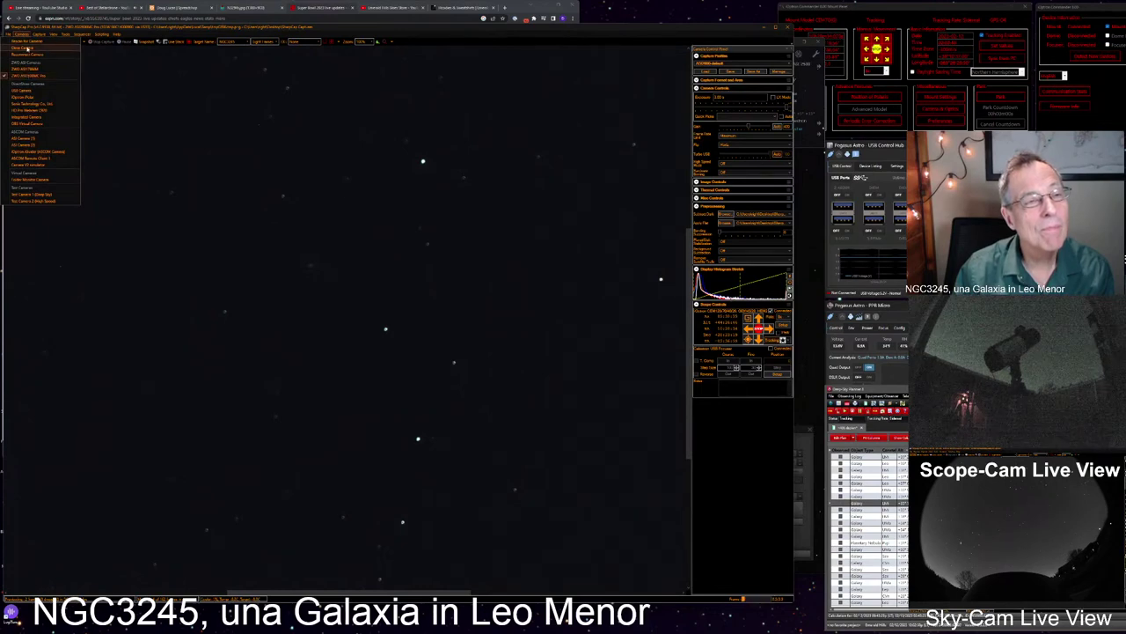
{"action": "left_click", "coordinate": [85, 308]}
Switch to N.I.N.A.'s profile dialog and load the Default profile
{"action": "key", "text": "alt+Tab"}
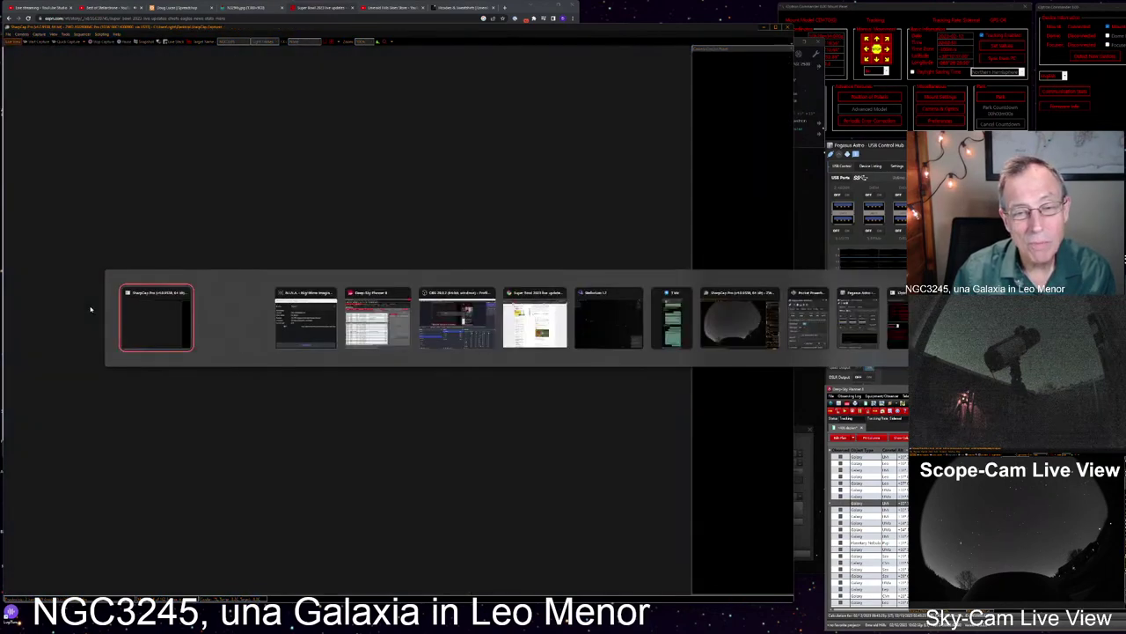
{"action": "key", "text": "Tab"}
{"action": "key", "text": "Tab"}
{"action": "key", "text": "alt+Tab"}
{"action": "key", "text": "Tab"}
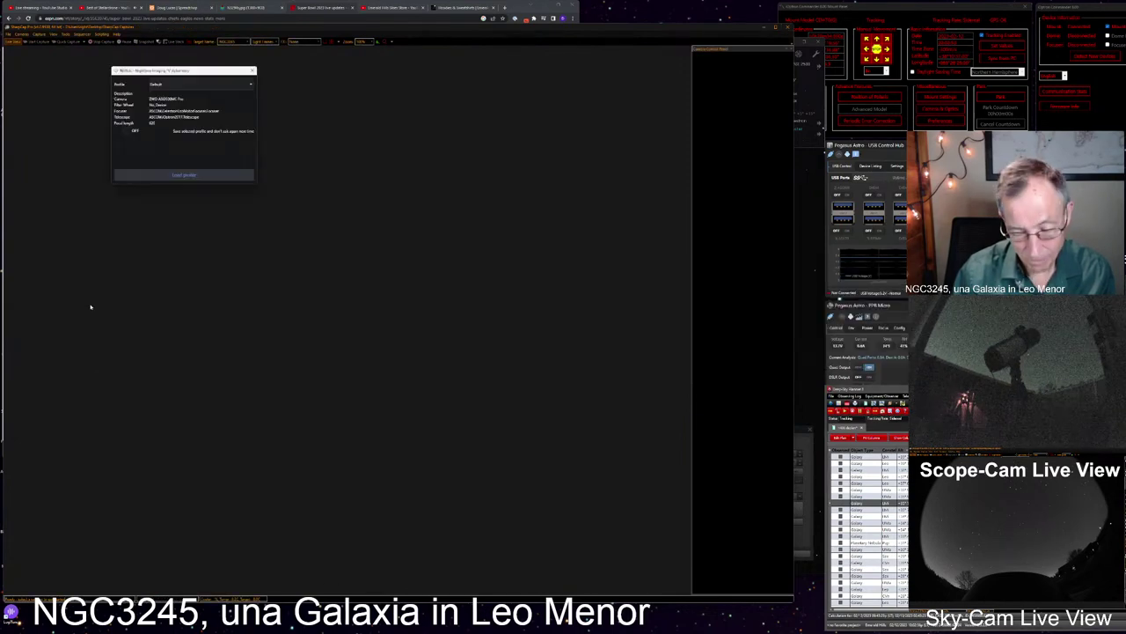
{"action": "left_click", "coordinate": [180, 175]}
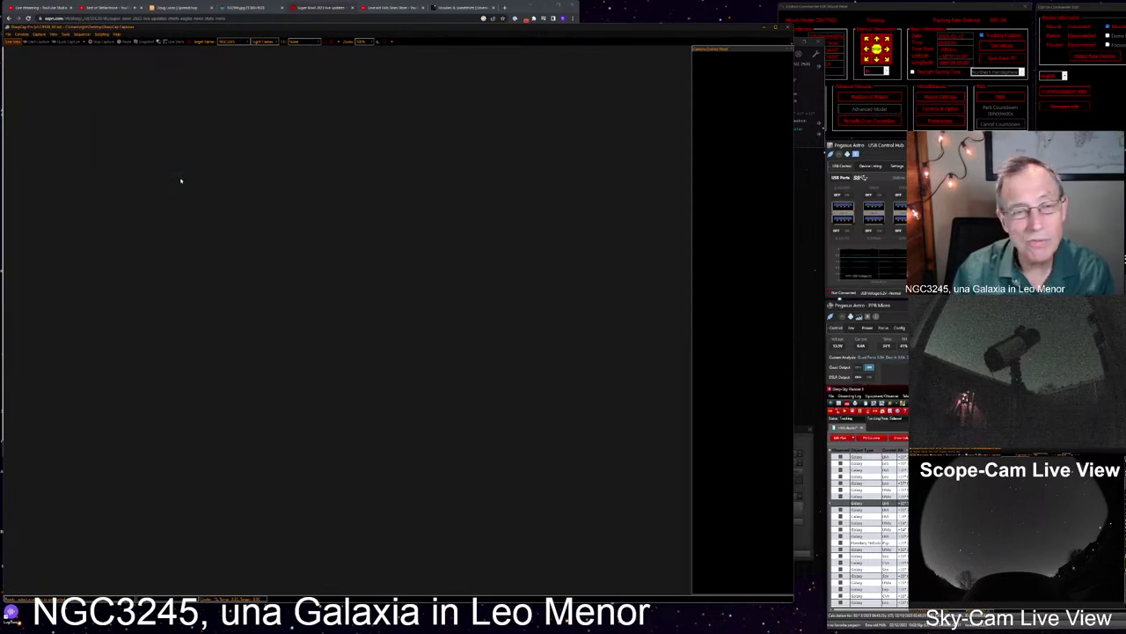
Connect the ZWO camera and the Celestron focuser, then show the Imaging view's autofocus chart
{"action": "key", "text": "alt+Tab"}
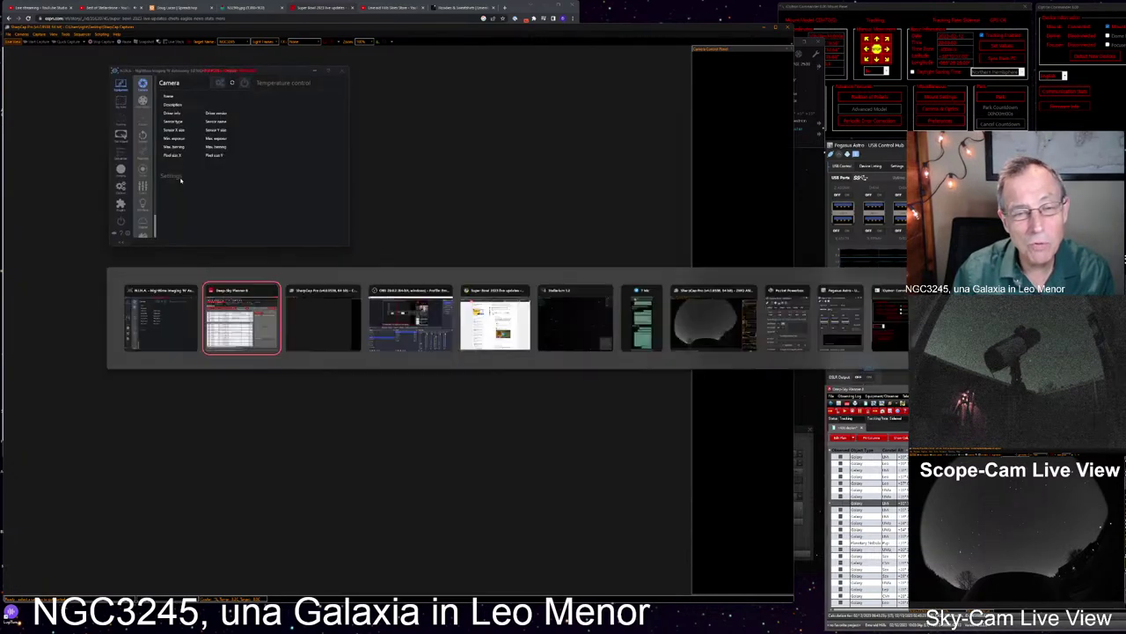
{"action": "key", "text": "alt+Tab"}
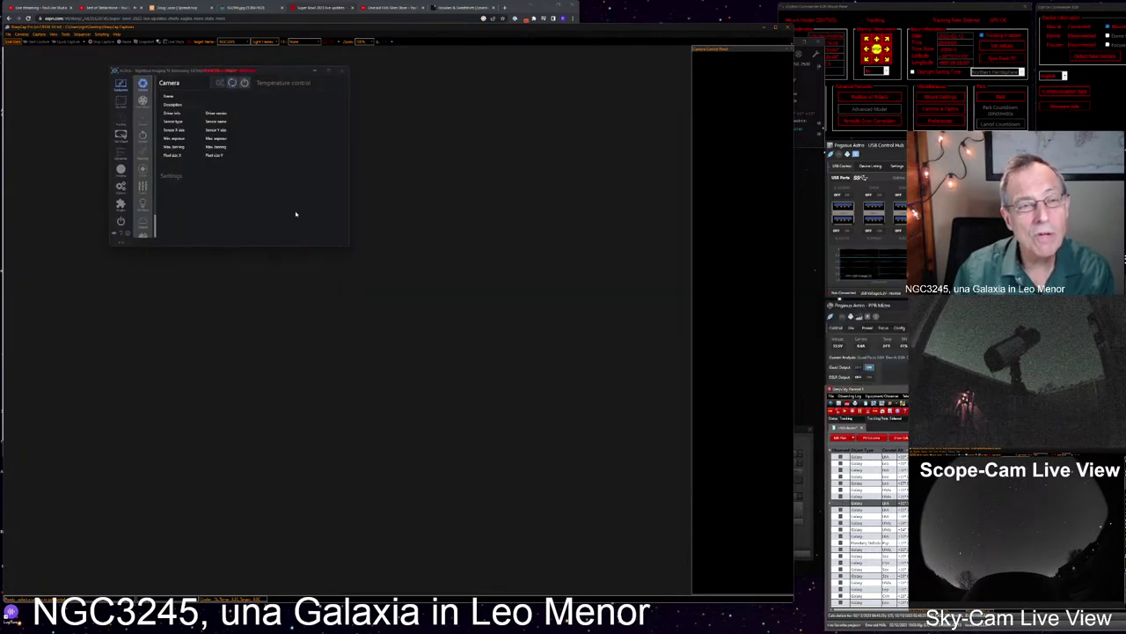
{"action": "left_click", "coordinate": [246, 82]}
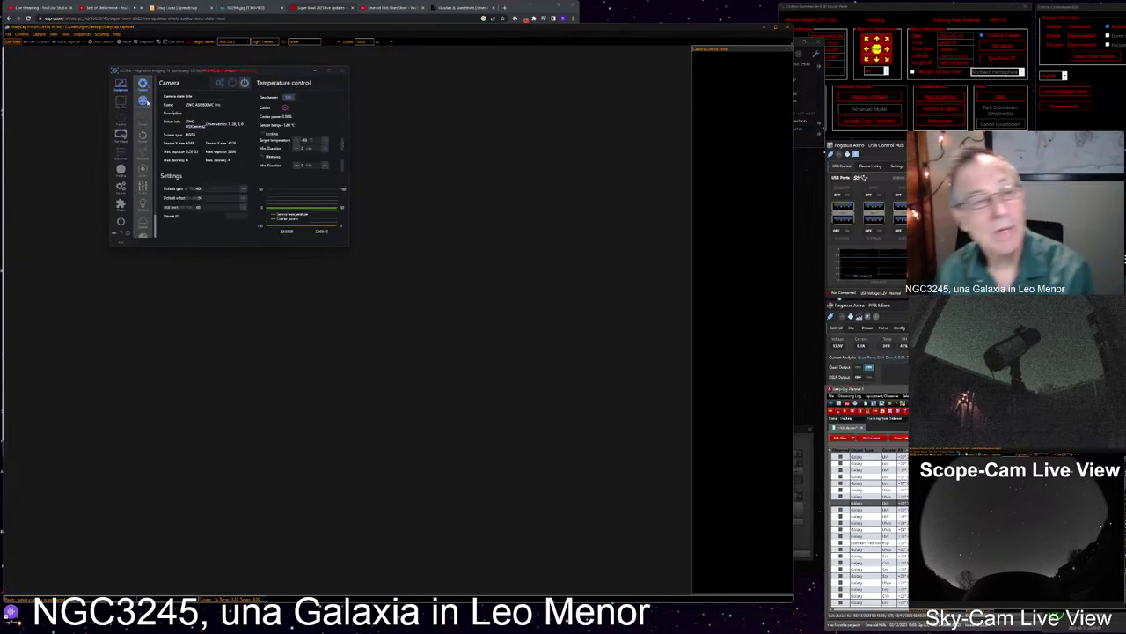
{"action": "left_click", "coordinate": [144, 118]}
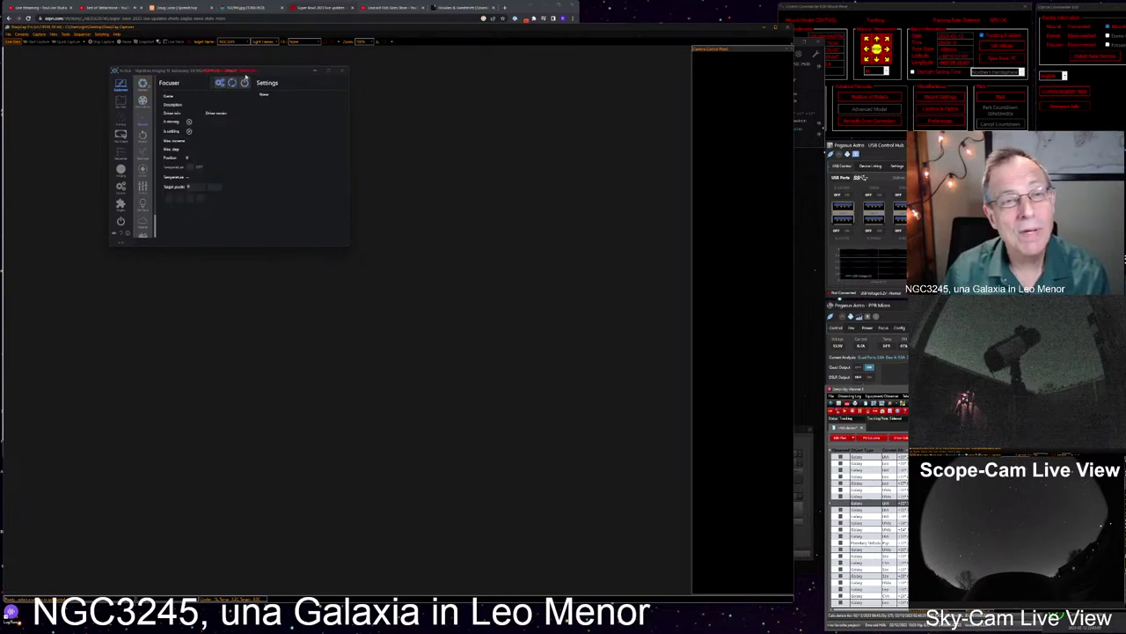
{"action": "left_click", "coordinate": [245, 82]}
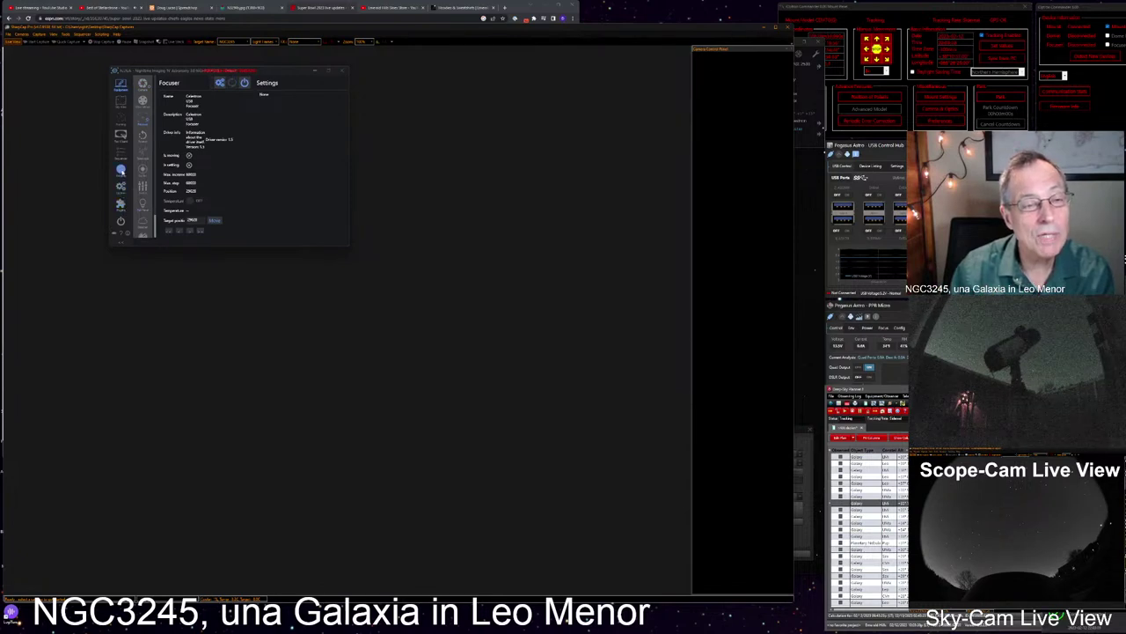
{"action": "left_click", "coordinate": [120, 170]}
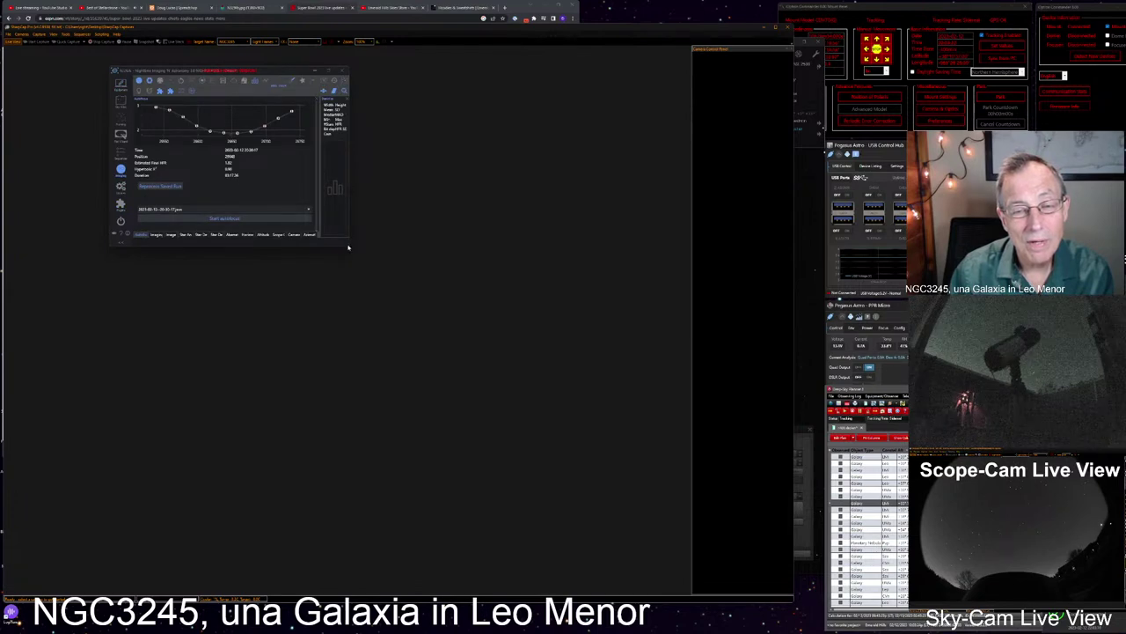
Enlarge the N.I.N.A. window and launch a new autofocus run
{"action": "left_click_drag", "start_coordinate": [349, 246], "coordinate": [705, 506]}
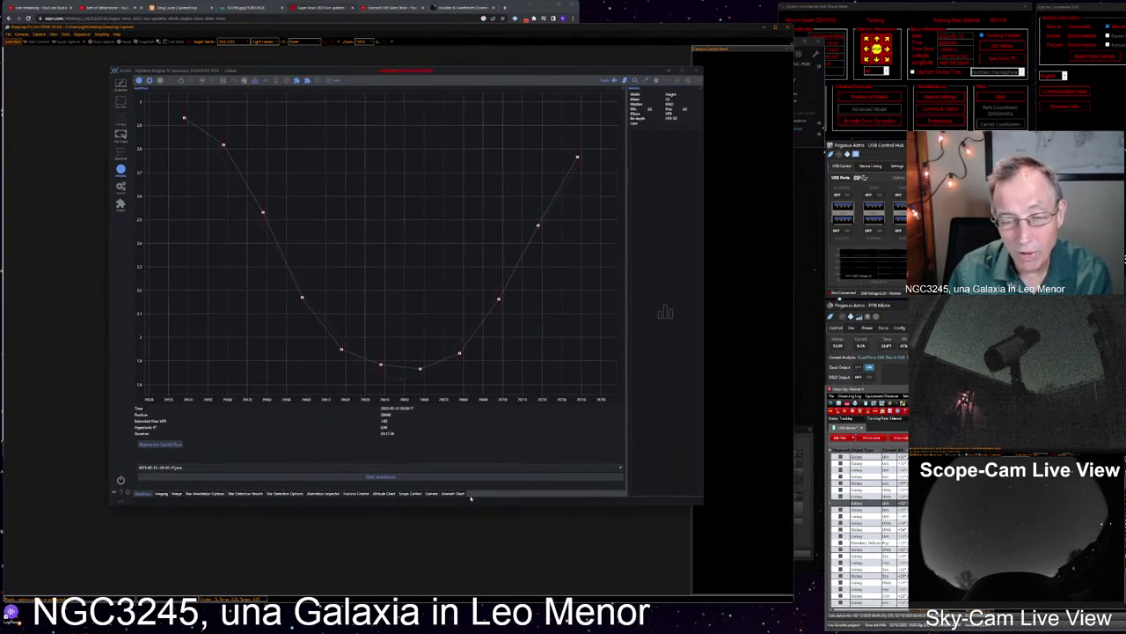
{"action": "left_click", "coordinate": [428, 478]}
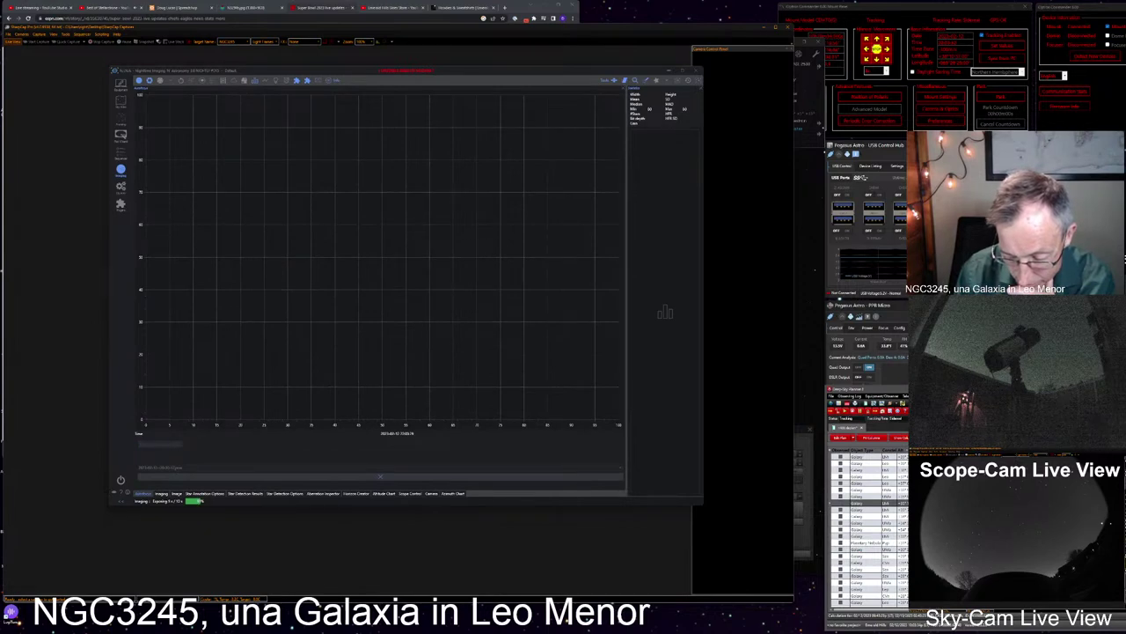
Retitle the broadcast caption to 'Autofocus routine in Nina' while the autofocus run proceeds
{"action": "type", "text": "Autofocus"}
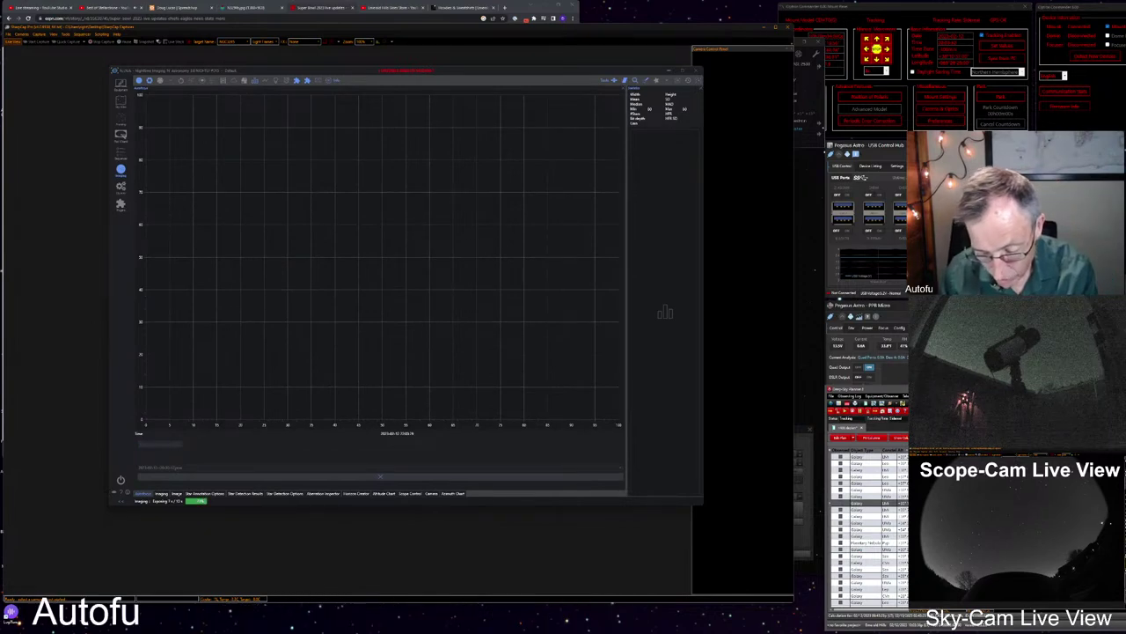
{"action": "type", "text": " routine"}
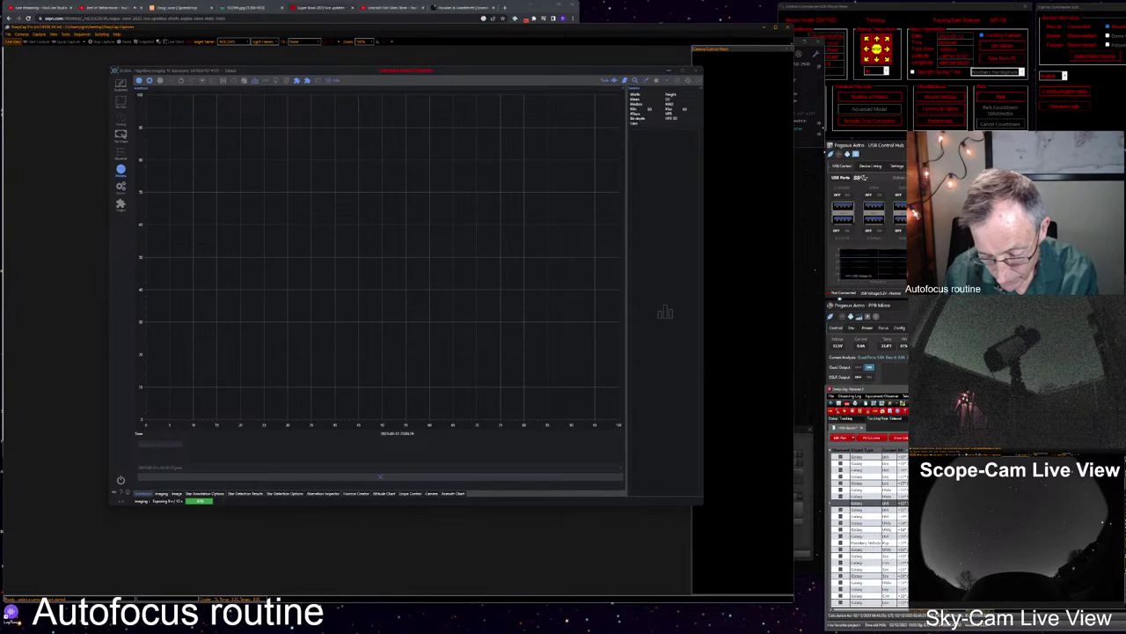
{"action": "type", "text": " in Nina"}
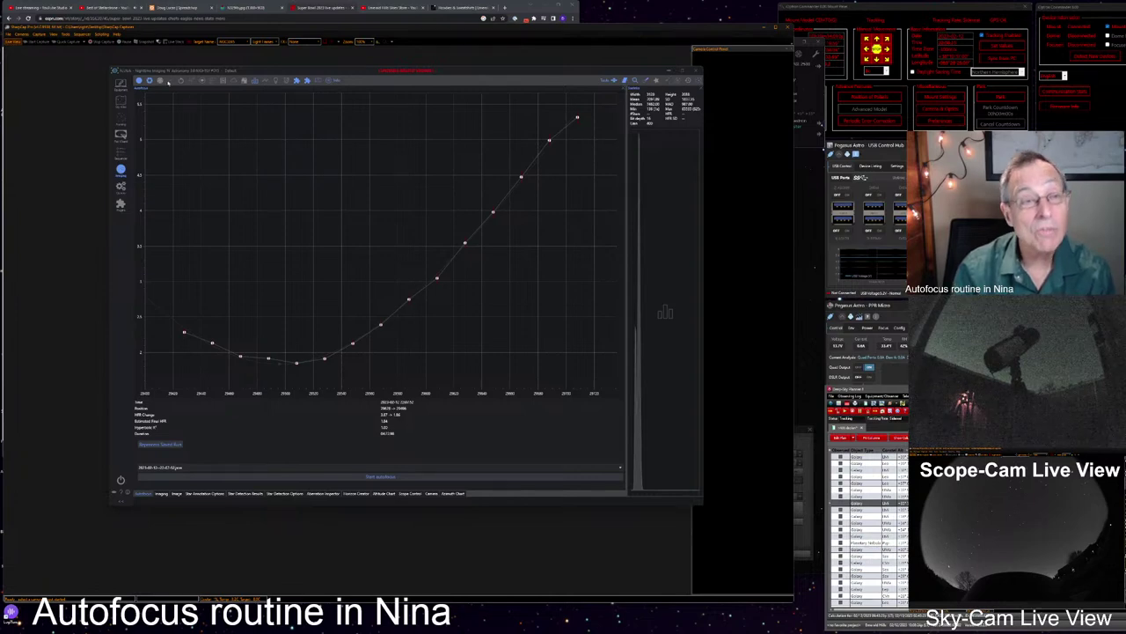
Disconnect the focuser and then the camera in N.I.N.A., confirming each disconnection
{"action": "left_click", "coordinate": [122, 84]}
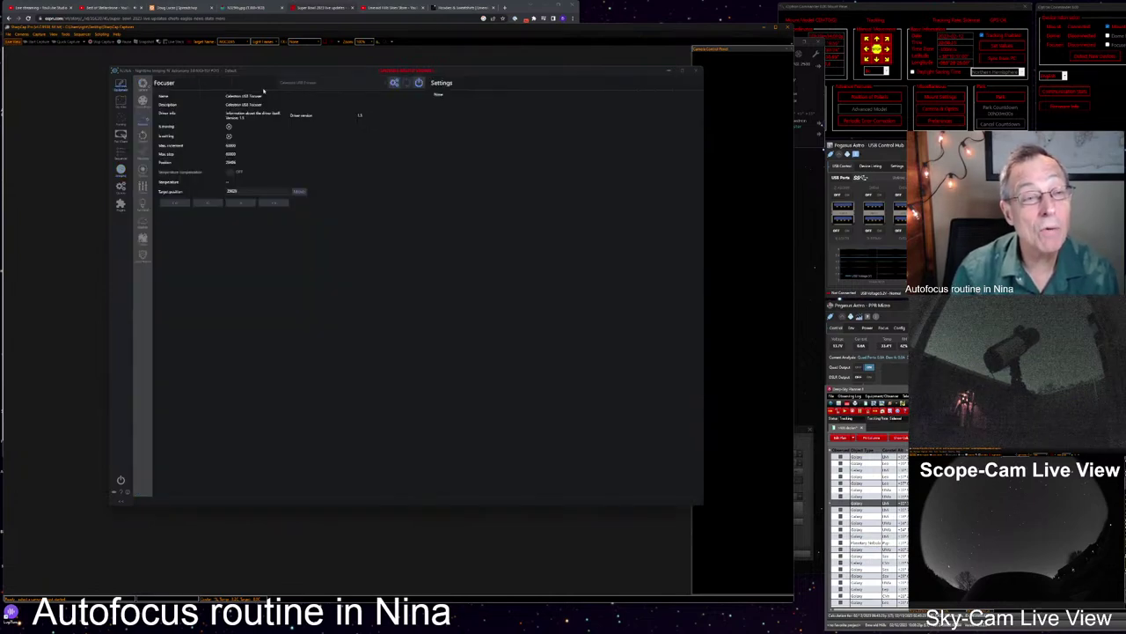
{"action": "left_click", "coordinate": [418, 83]}
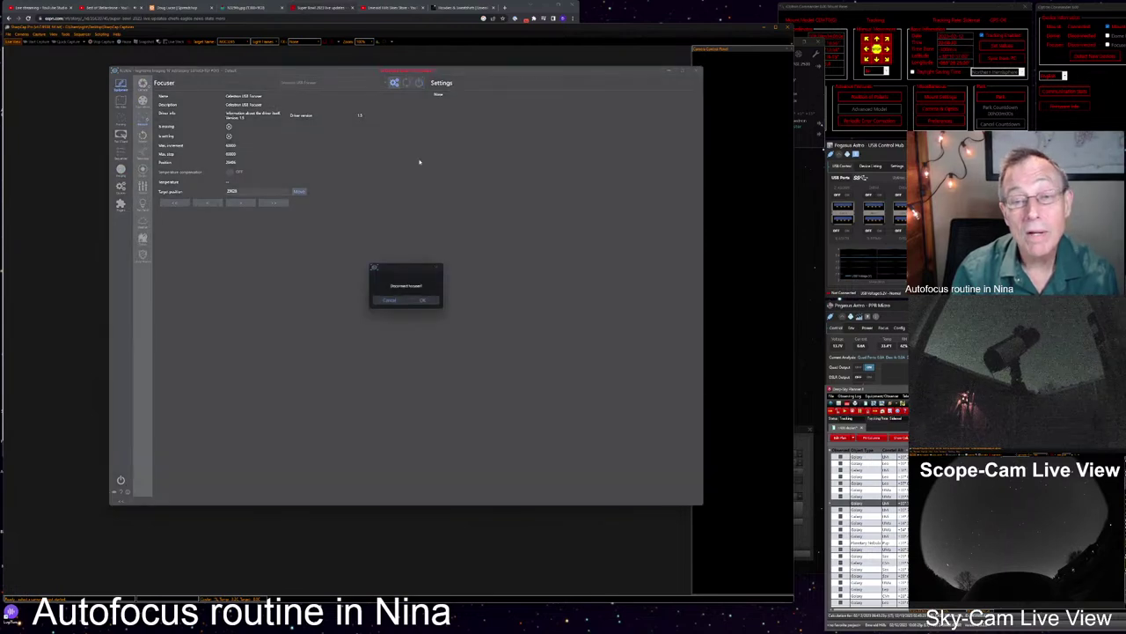
{"action": "key", "text": "Return"}
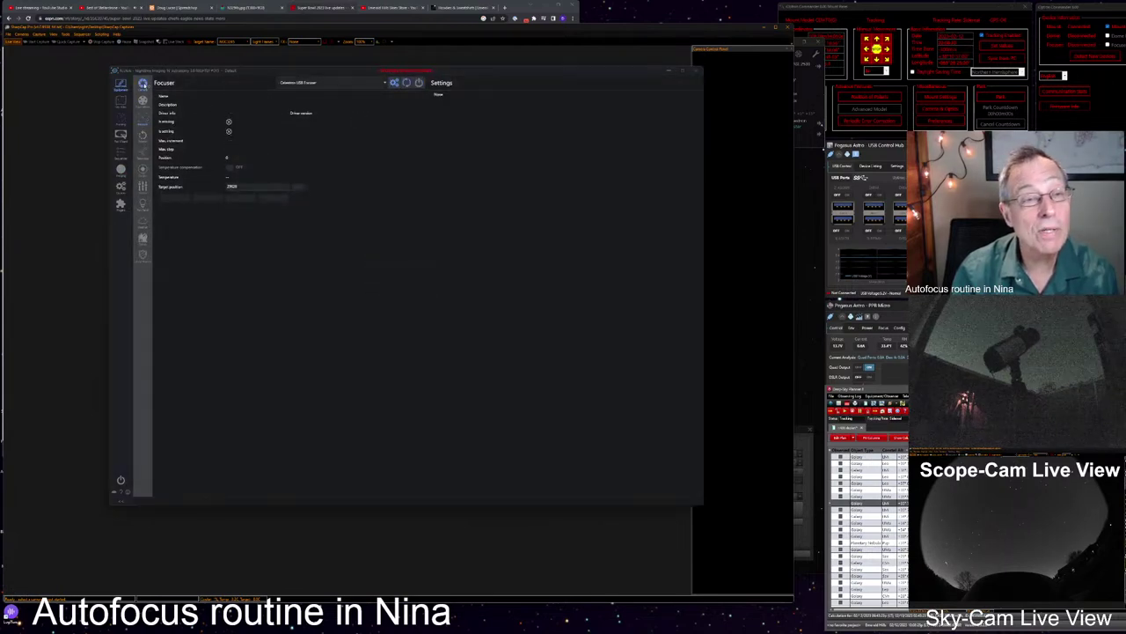
{"action": "left_click", "coordinate": [419, 83]}
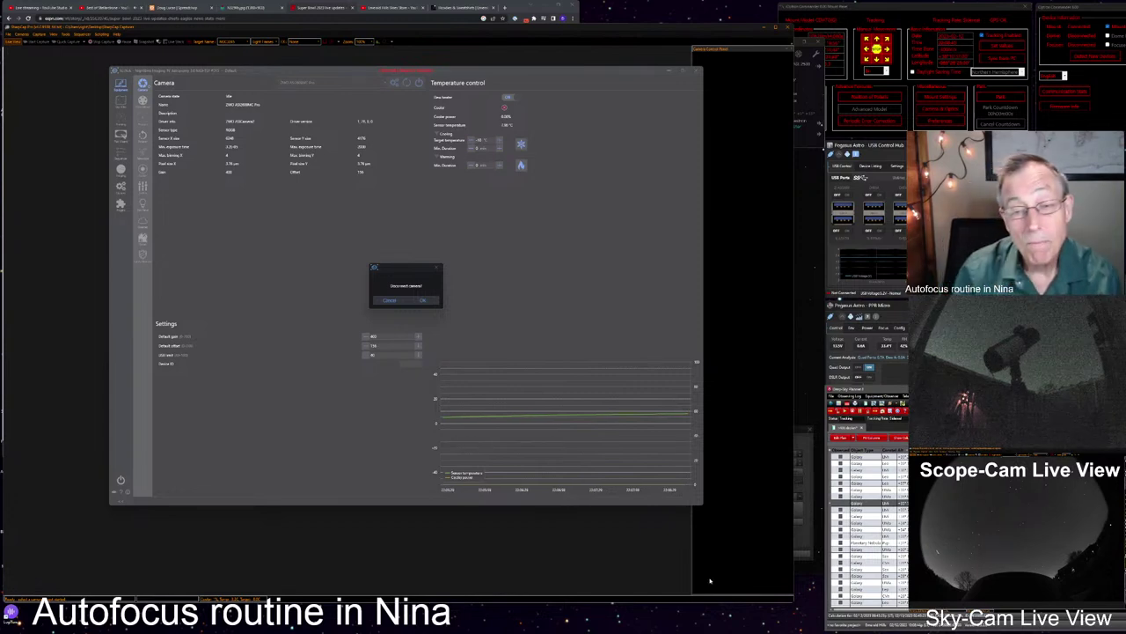
{"action": "left_click", "coordinate": [436, 301]}
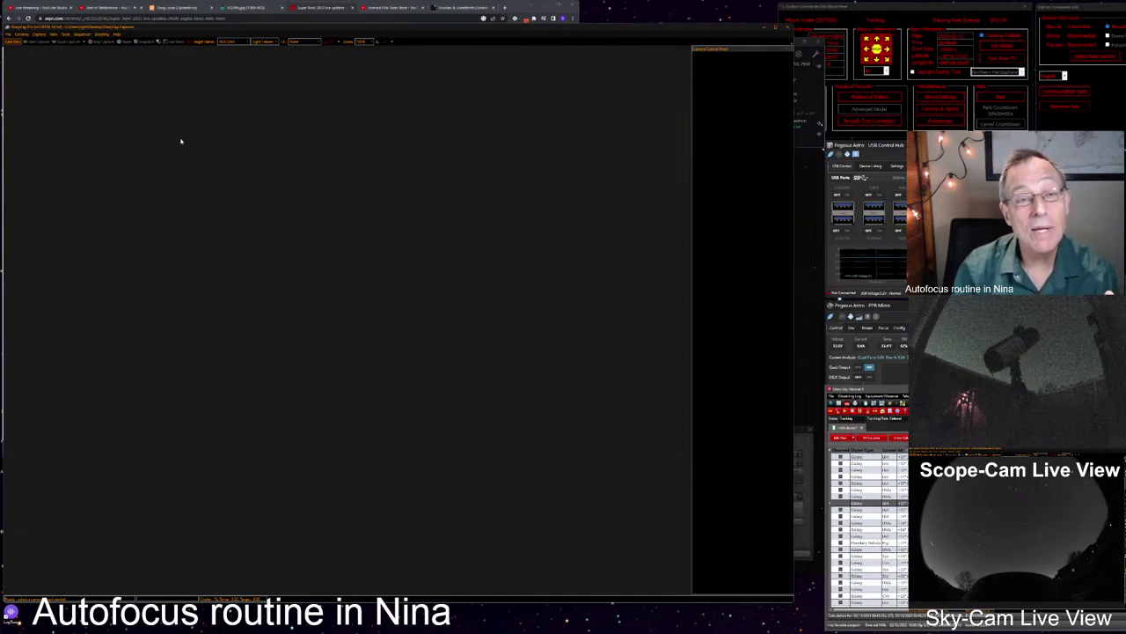
Choose the ZWO camera from SharpCap's Cameras menu to restore the live star field
{"action": "left_click", "coordinate": [21, 34]}
{"action": "left_click", "coordinate": [30, 76]}
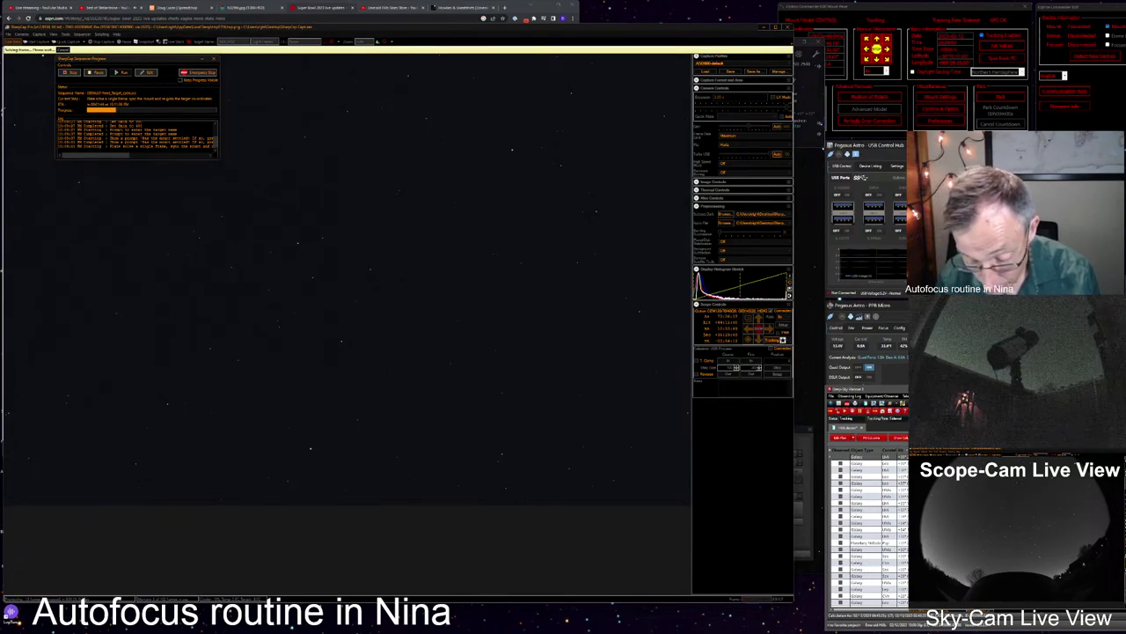
Type the stream caption 'NGC3432, a galaxy in Leo Minor', correcting the mistyped digit
{"action": "type", "text": "NGC342"}
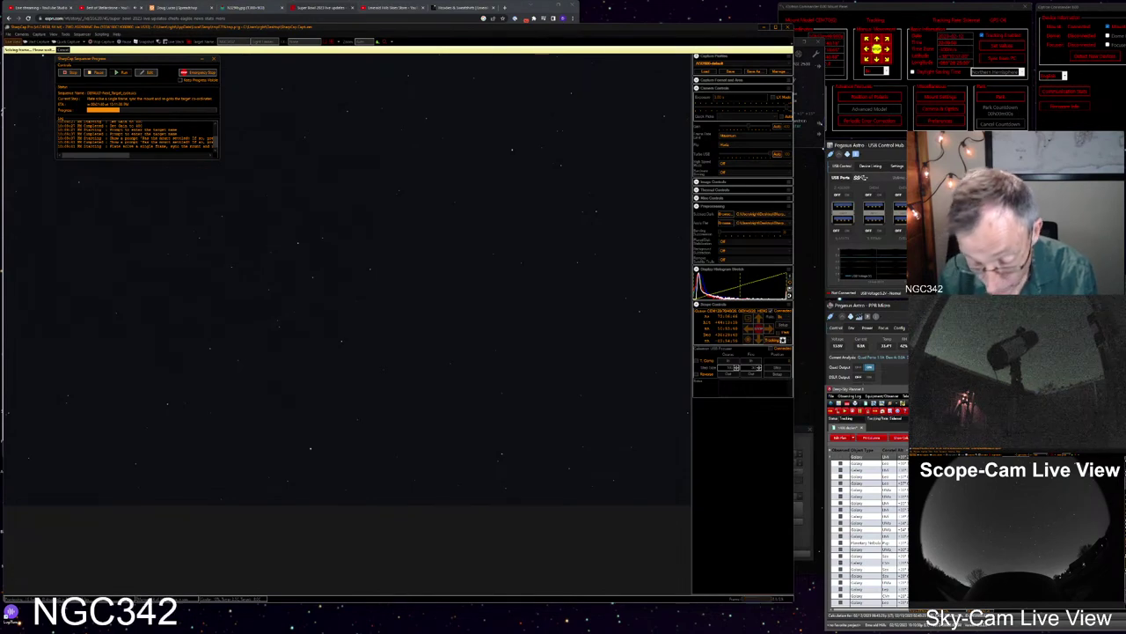
{"action": "key", "text": "BackSpace"}
{"action": "type", "text": "32, a galaxy in"}
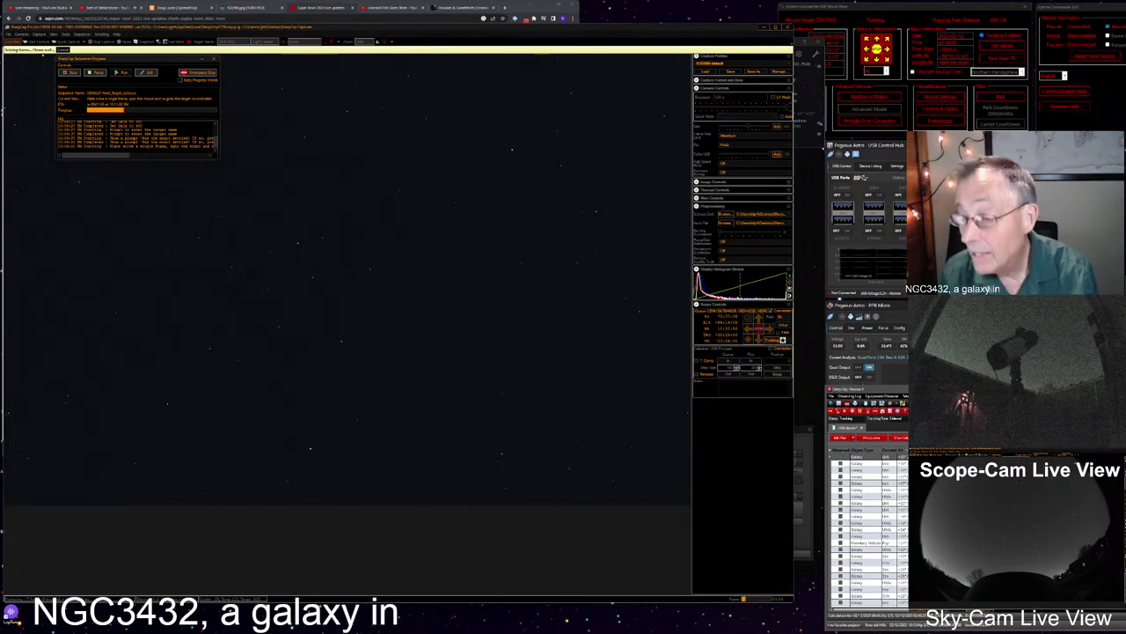
{"action": "type", "text": " Leo Minor"}
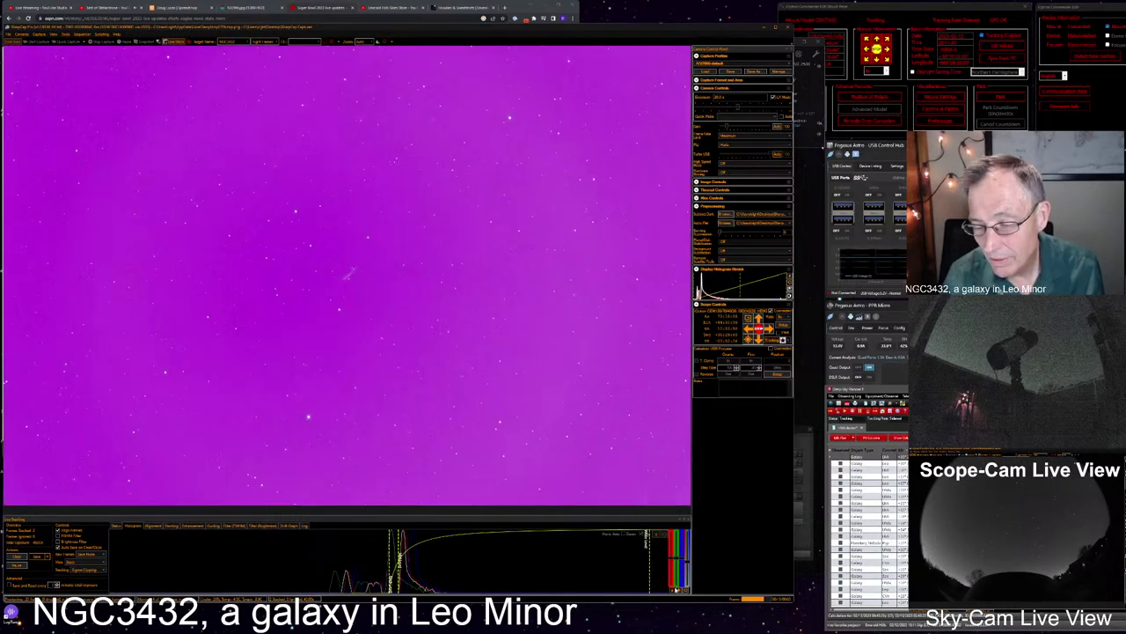
Rebalance the NGC3432 stack's colours and zoom in on the edge-on galaxy
{"action": "left_click", "coordinate": [674, 590]}
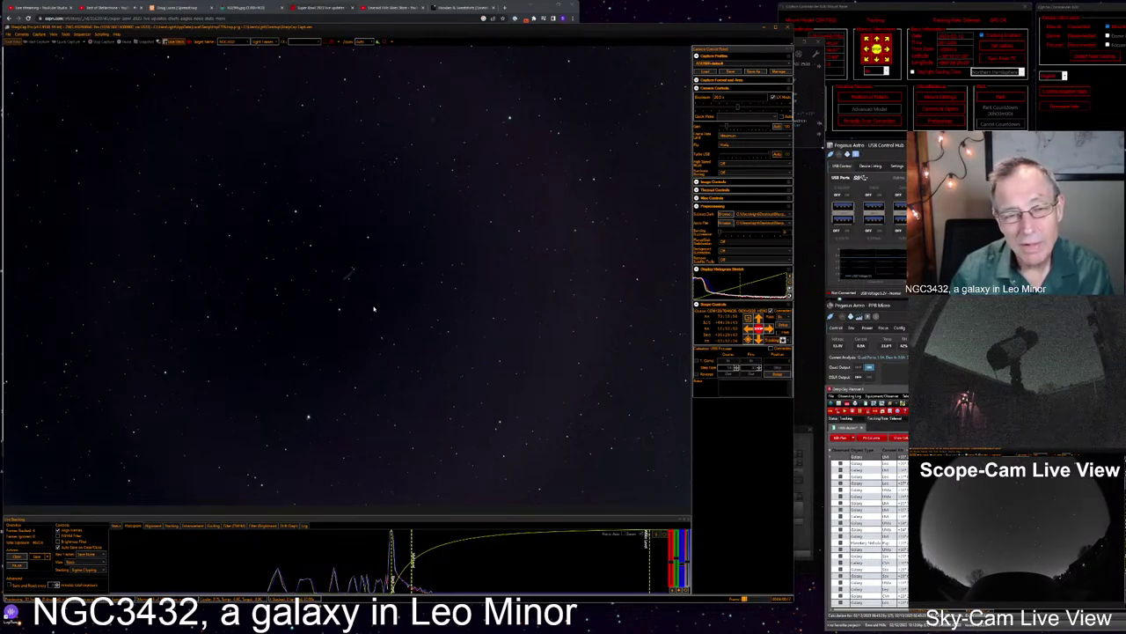
{"action": "scroll", "coordinate": [374, 308], "scroll_direction": "up", "scroll_amount": 3}
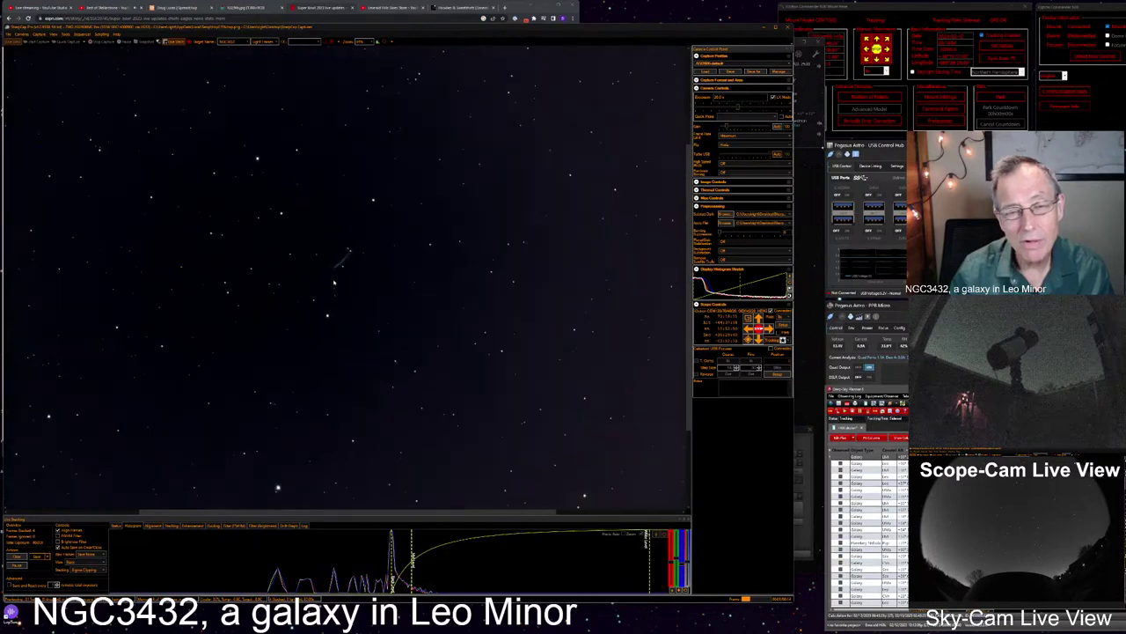
{"action": "scroll", "coordinate": [334, 282], "scroll_direction": "up", "scroll_amount": 3}
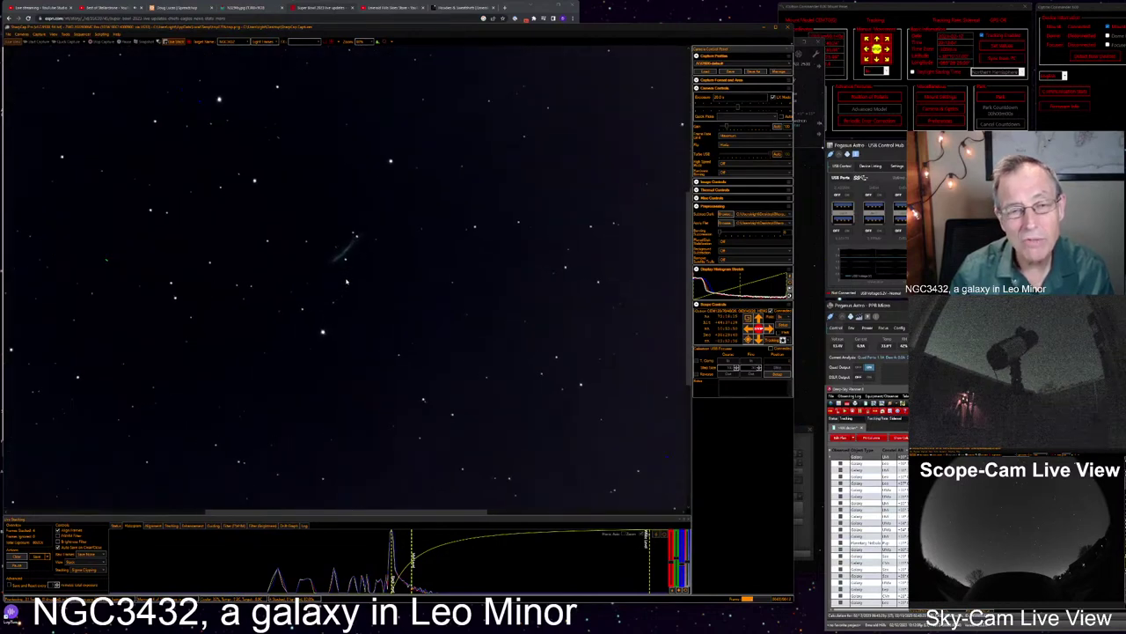
{"action": "scroll", "coordinate": [348, 273], "scroll_direction": "up", "scroll_amount": 2}
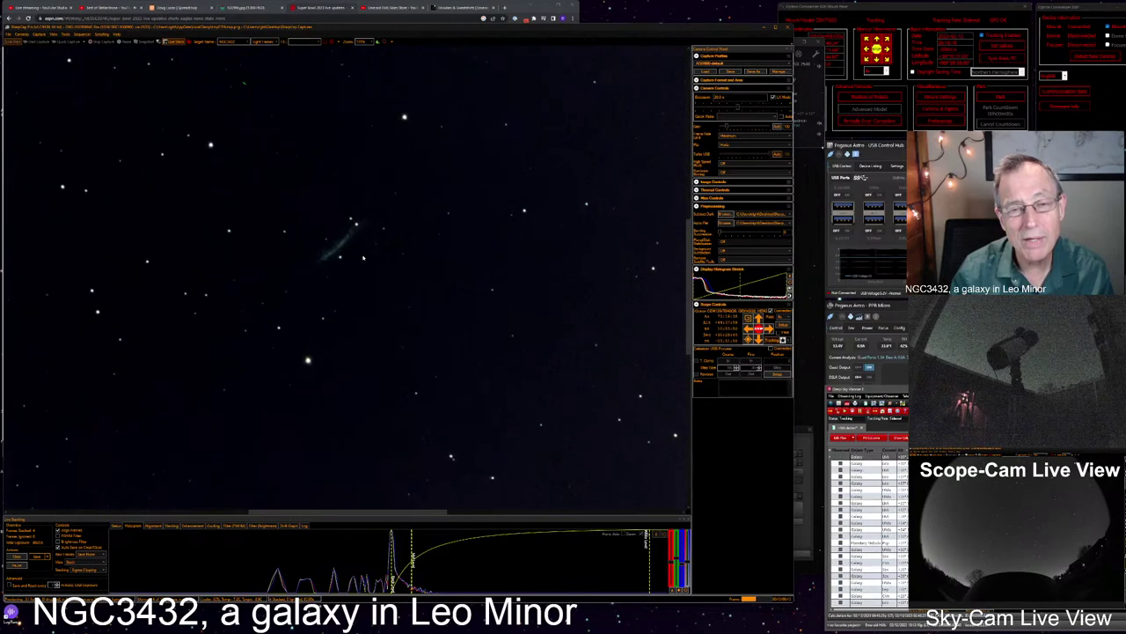
{"action": "scroll", "coordinate": [360, 258], "scroll_direction": "up", "scroll_amount": 2}
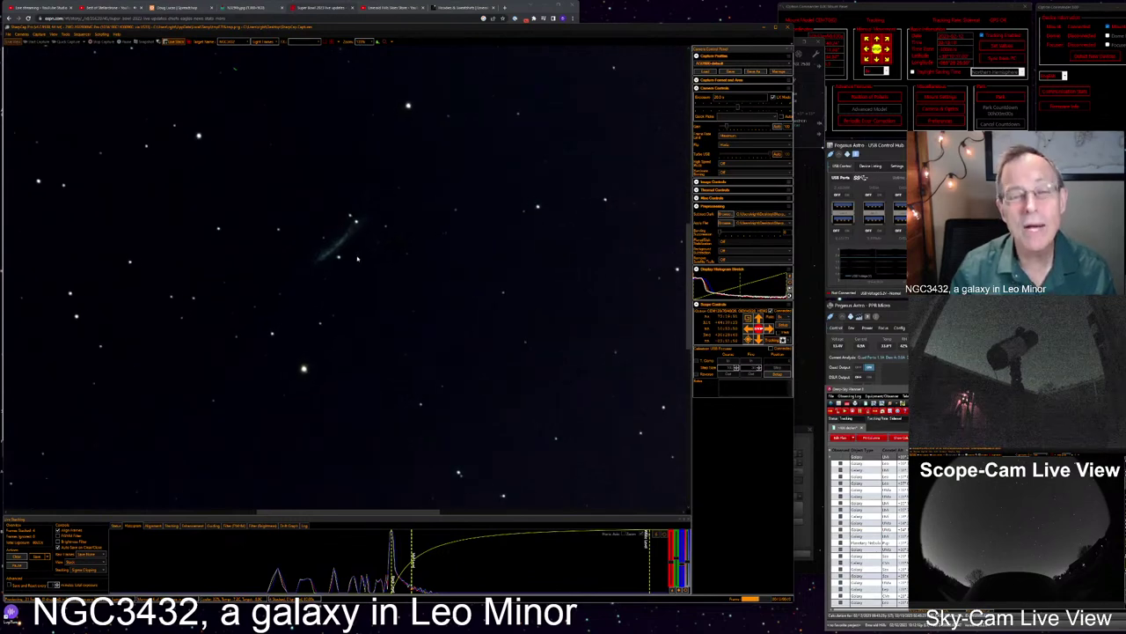
{"action": "scroll", "coordinate": [358, 258], "scroll_direction": "down", "scroll_amount": 1}
{"action": "scroll", "coordinate": [357, 258], "scroll_direction": "down", "scroll_amount": 1}
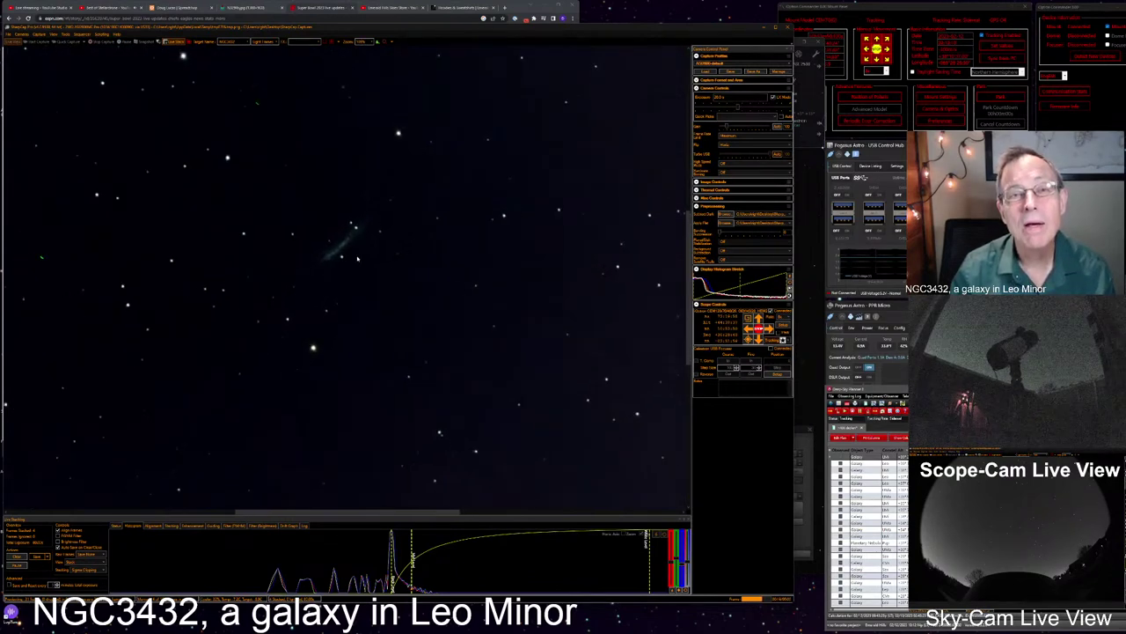
{"action": "scroll", "coordinate": [357, 258], "scroll_direction": "down", "scroll_amount": 1}
{"action": "scroll", "coordinate": [357, 258], "scroll_direction": "down", "scroll_amount": 1}
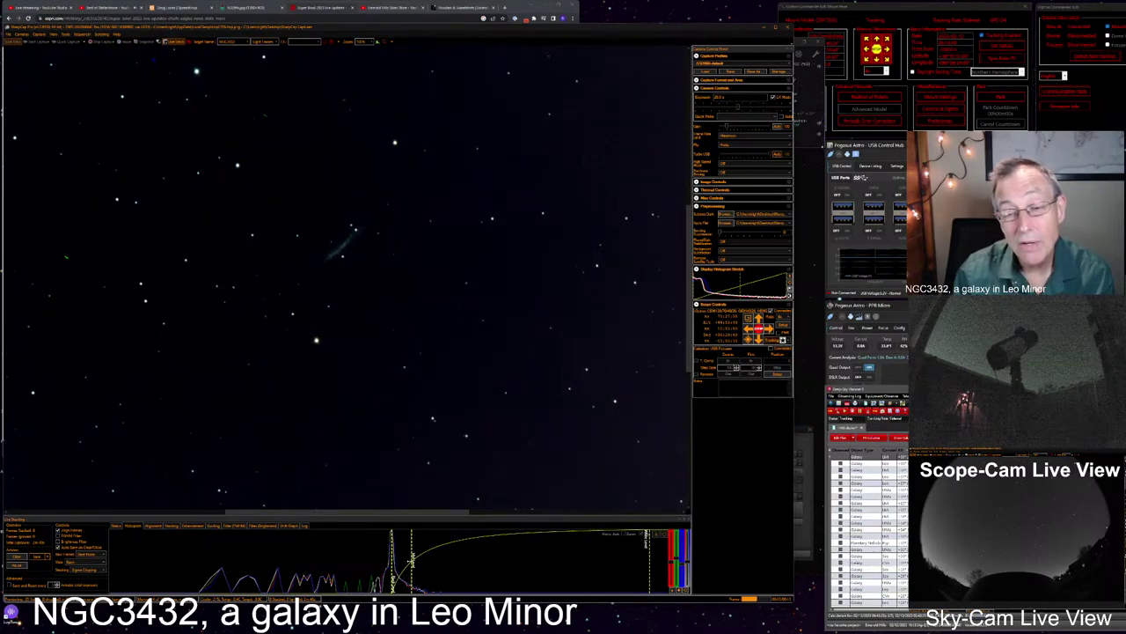
{"action": "scroll", "coordinate": [384, 299], "scroll_direction": "up", "scroll_amount": 1}
{"action": "scroll", "coordinate": [351, 272], "scroll_direction": "up", "scroll_amount": 1}
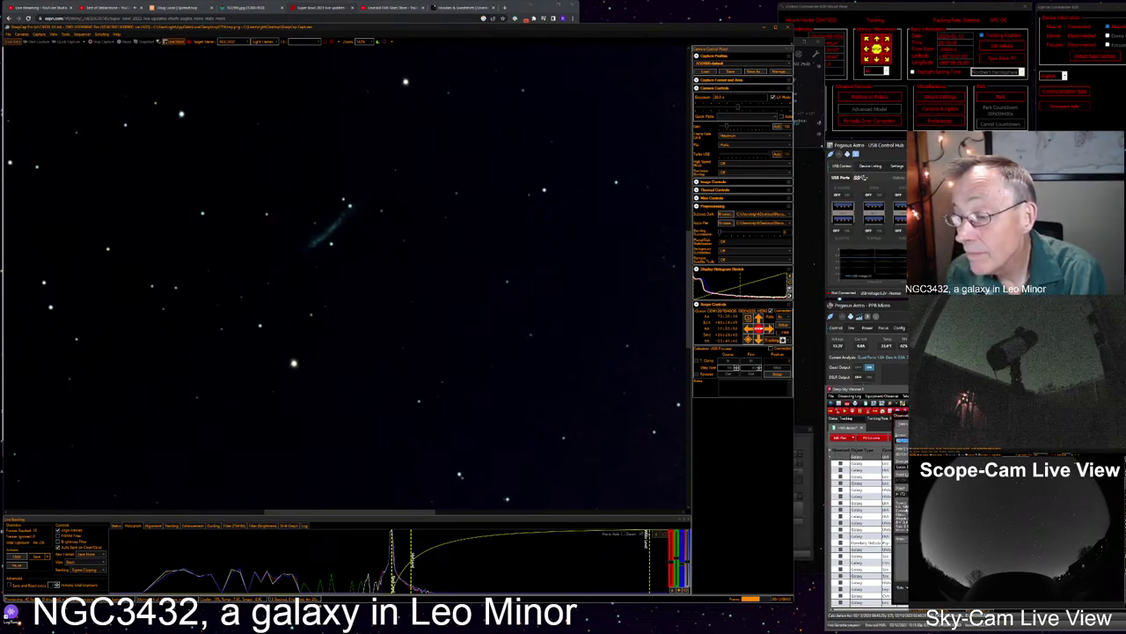
Move the NGC3432 Observation Editor into view and begin its notes
{"action": "left_click_drag", "start_coordinate": [942, 411], "coordinate": [580, 319]}
{"action": "left_click", "coordinate": [565, 464]}
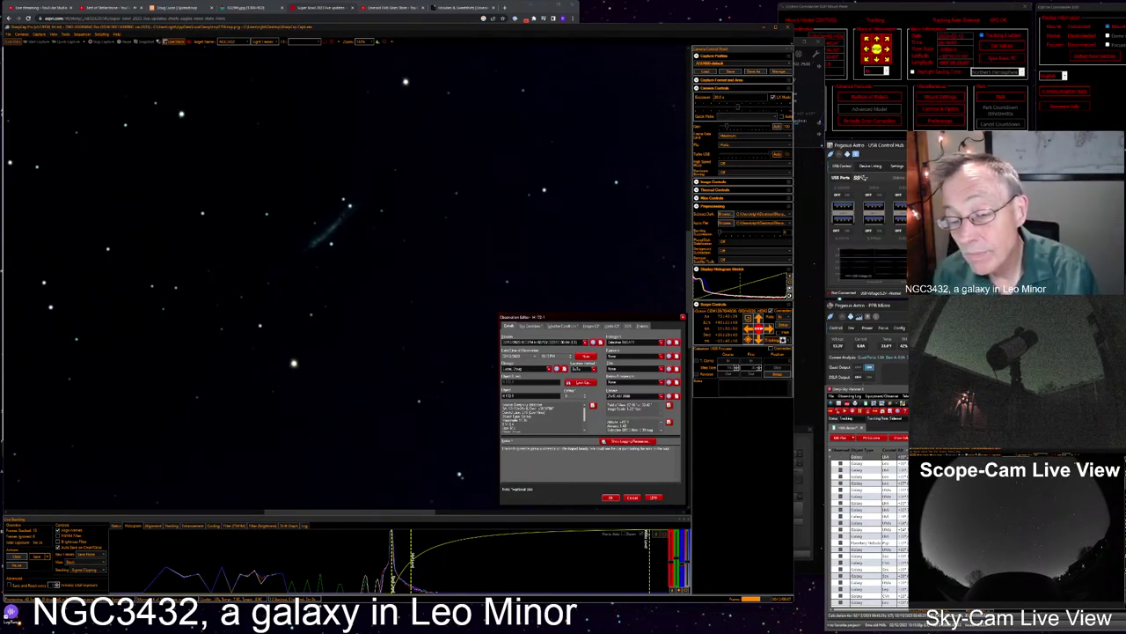
Finish the NGC3432 note with 'galaxy' and save the observation to the log
{"action": "type", "text": "galaxy"}
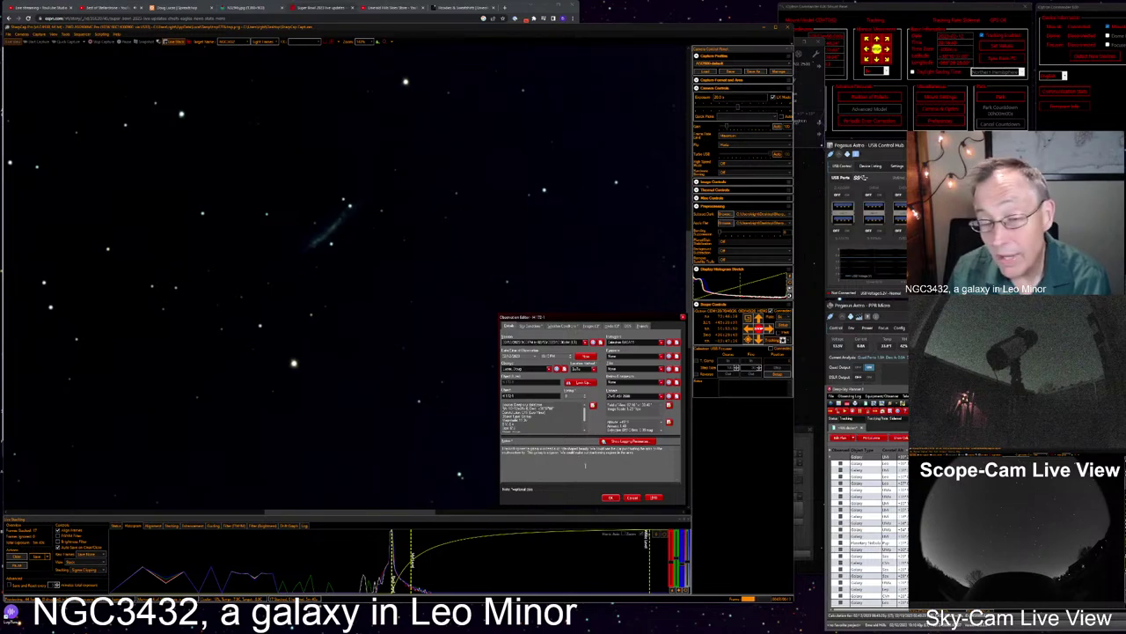
{"action": "left_click", "coordinate": [610, 497]}
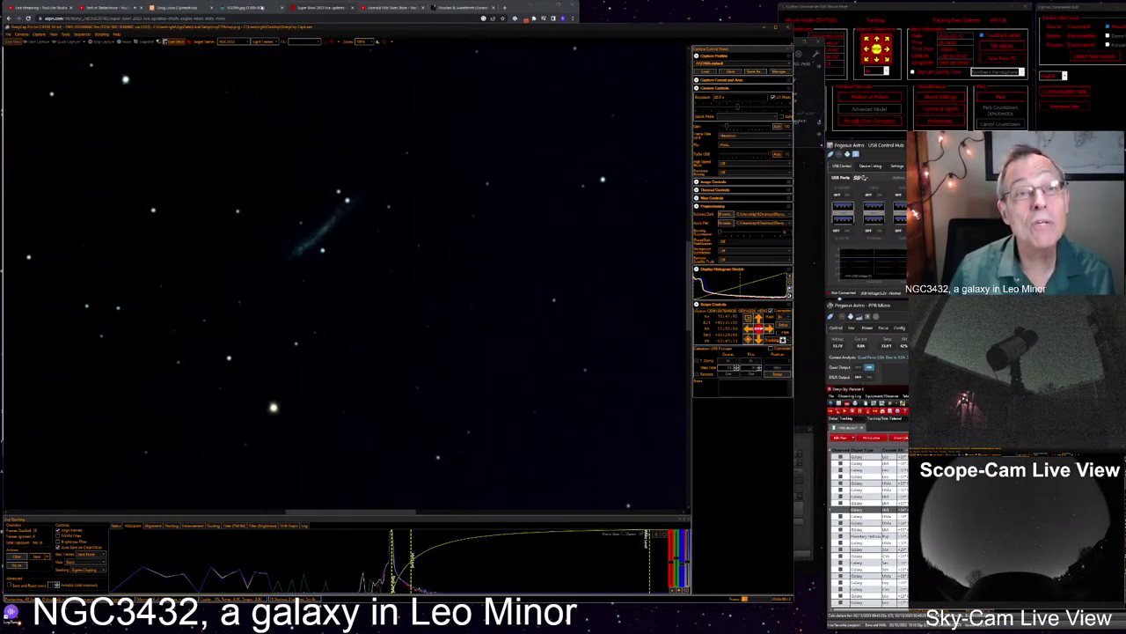
Search Google for 'ngc 3432 wiki', fixing the typo, and open the NGC 3432 Wikipedia article
{"action": "left_click", "coordinate": [251, 8]}
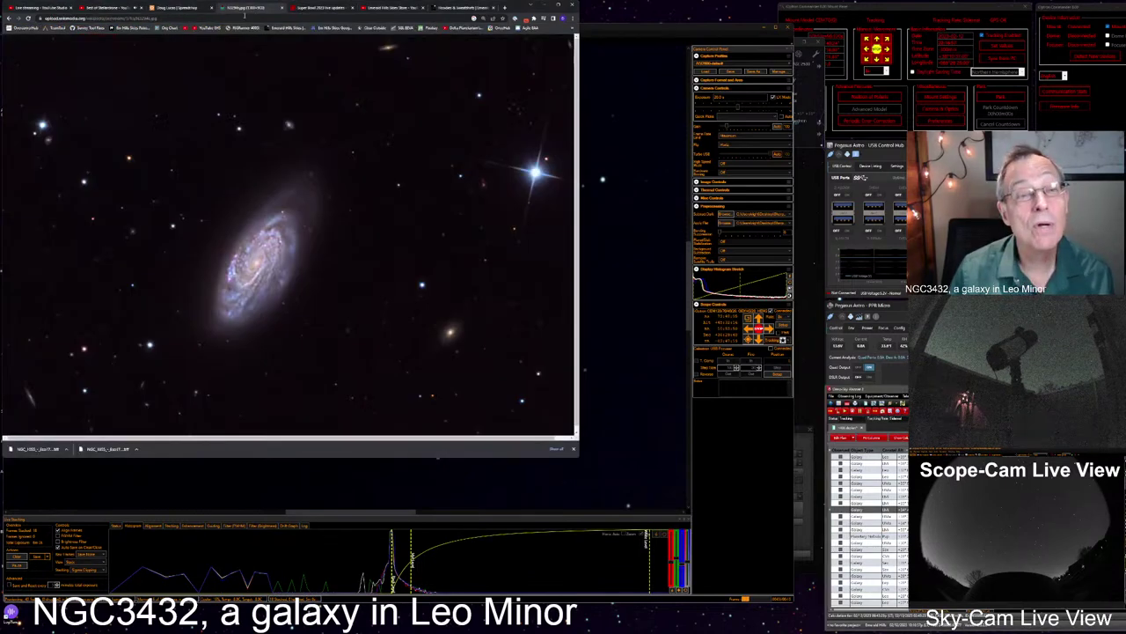
{"action": "left_click", "coordinate": [197, 18]}
{"action": "type", "text": "mgc3"}
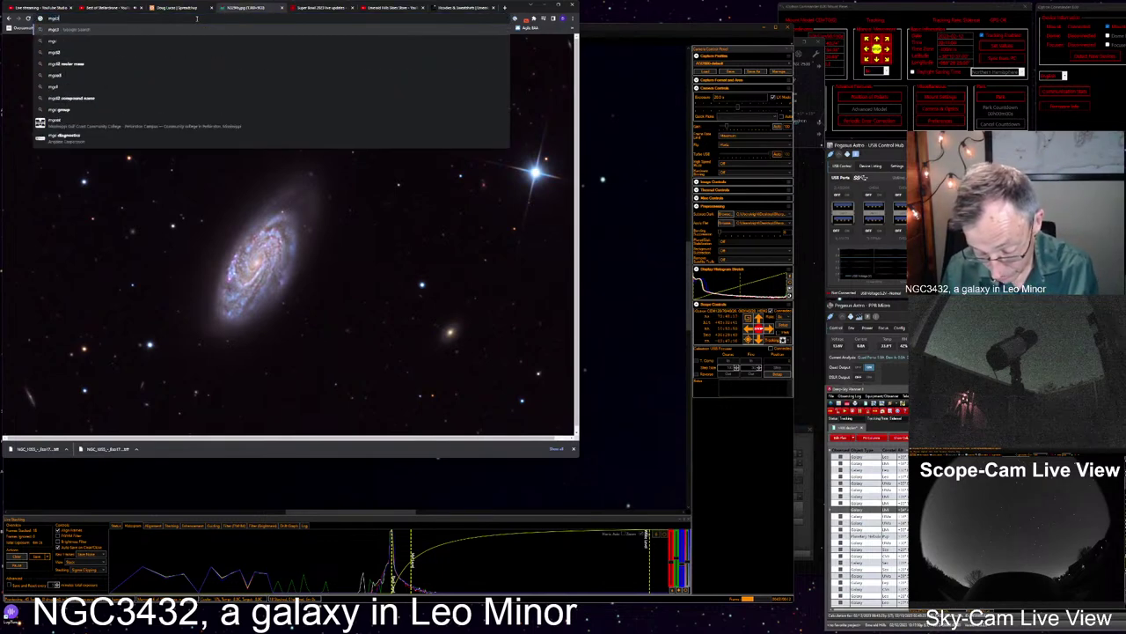
{"action": "type", "text": "432"}
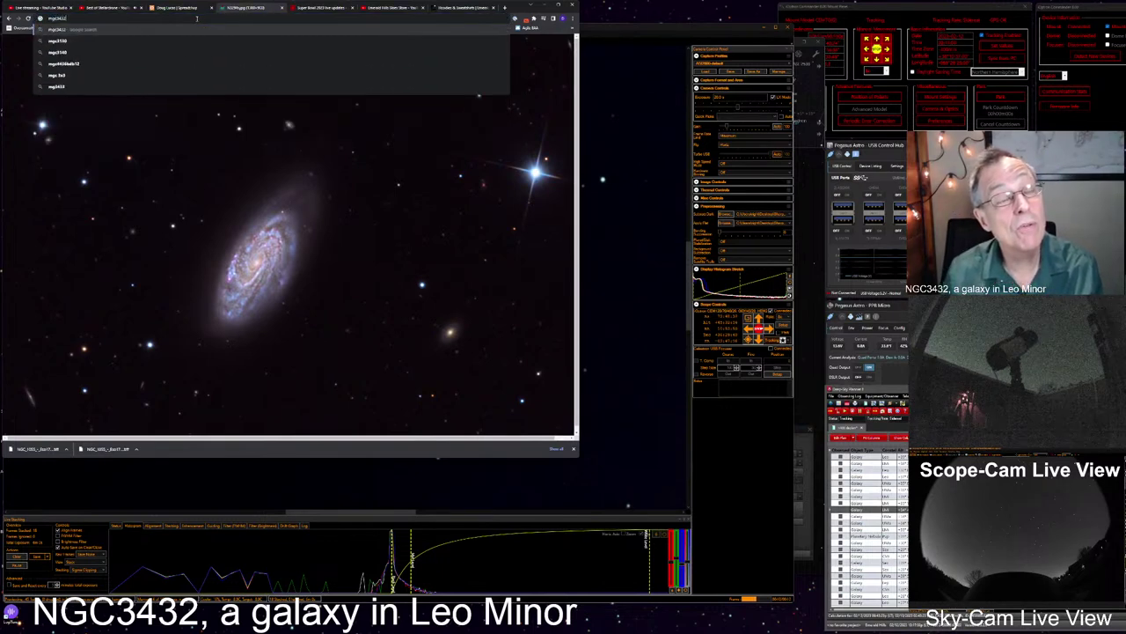
{"action": "type", "text": " wiki"}
{"action": "key", "text": "Return"}
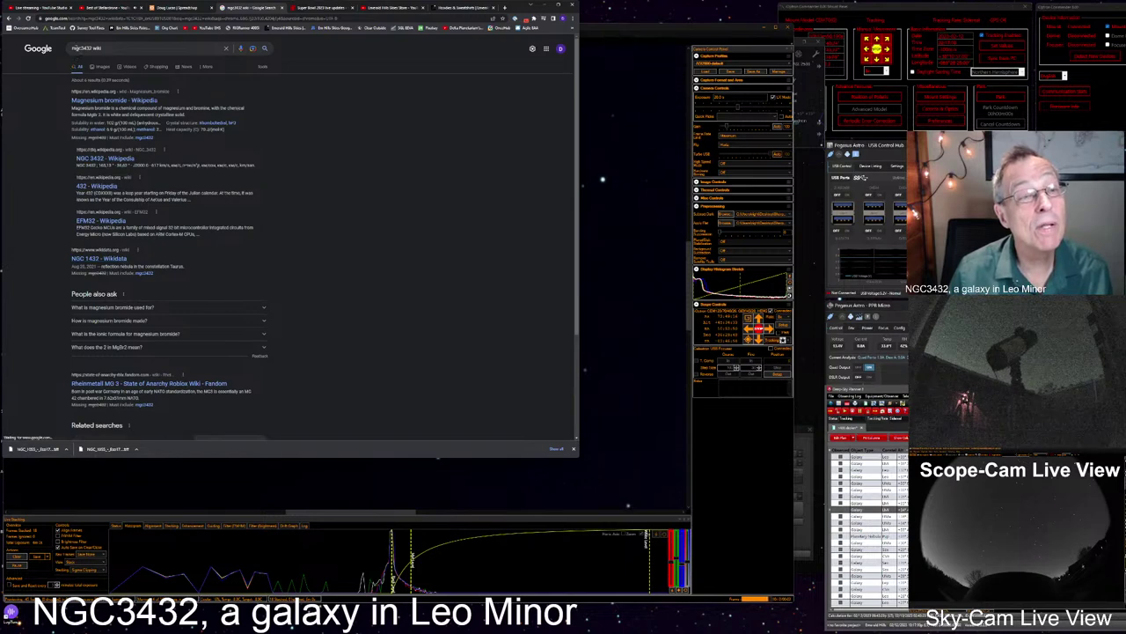
{"action": "left_click", "coordinate": [79, 48]}
{"action": "type", "text": "ngc 3"}
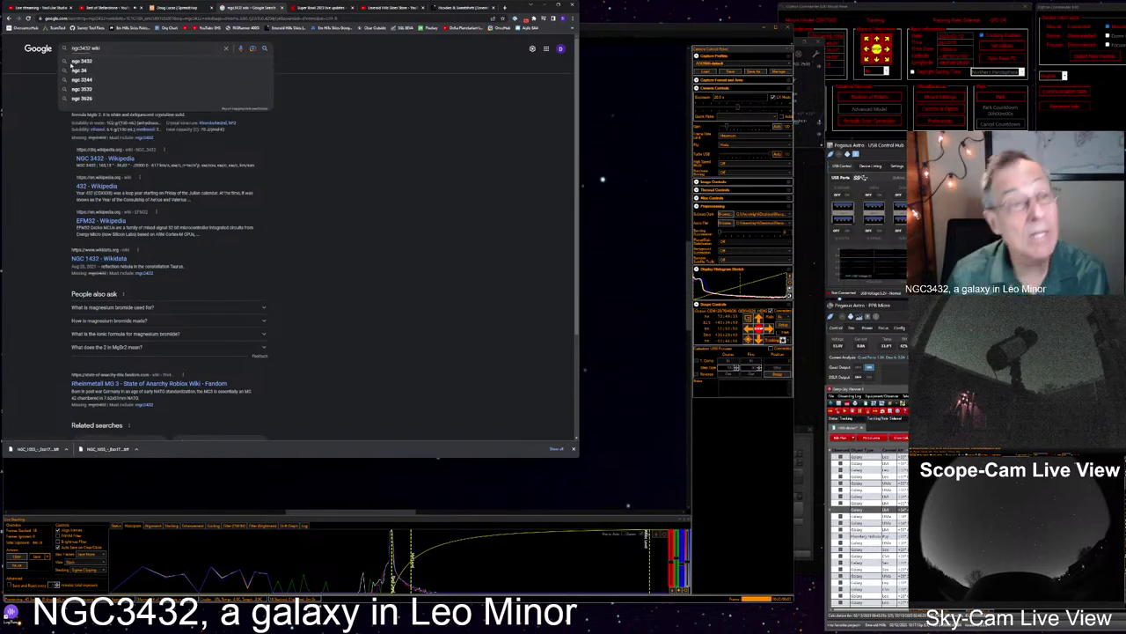
{"action": "type", "text": "432 wiki"}
{"action": "key", "text": "Return"}
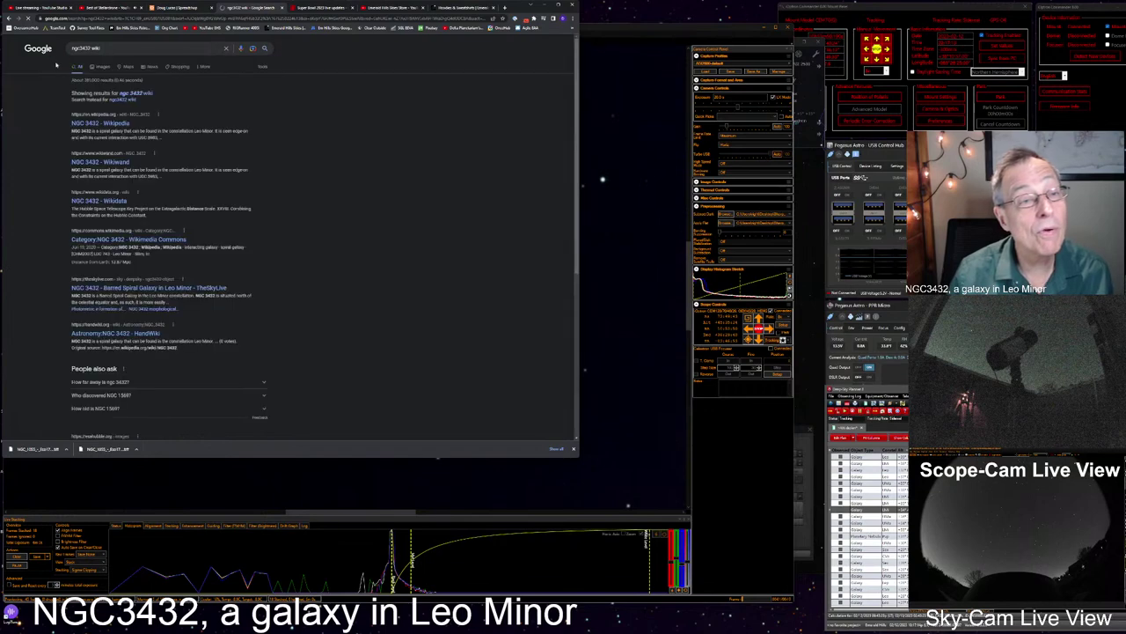
{"action": "left_click", "coordinate": [102, 122]}
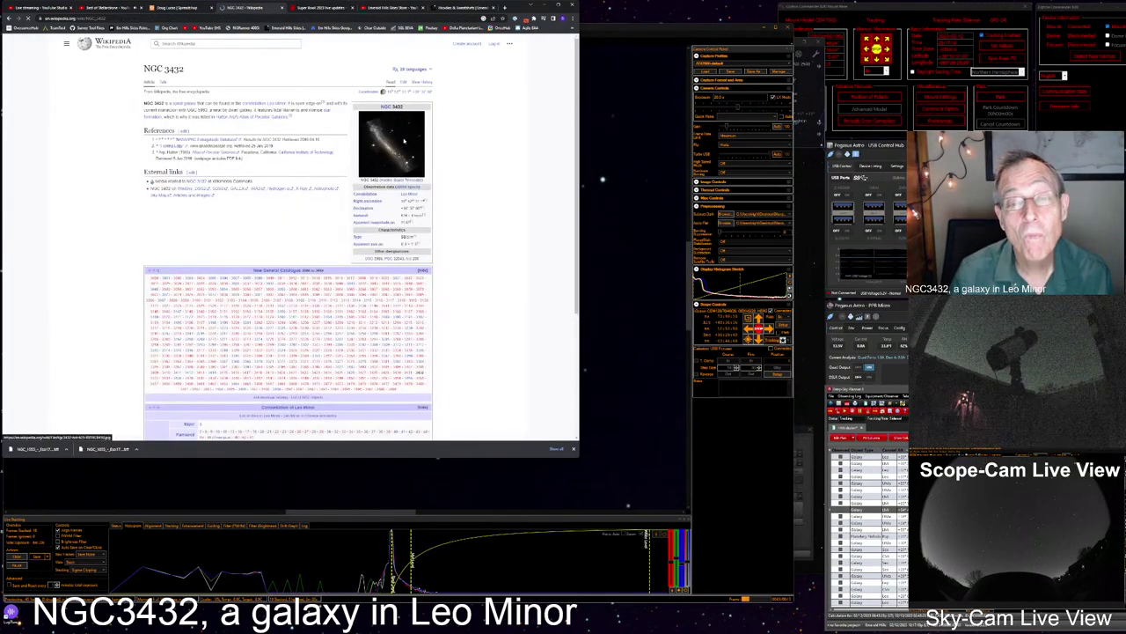
Open the full-resolution NGC 3432 photo from the Wikipedia infobox and scroll through it
{"action": "left_click", "coordinate": [404, 141]}
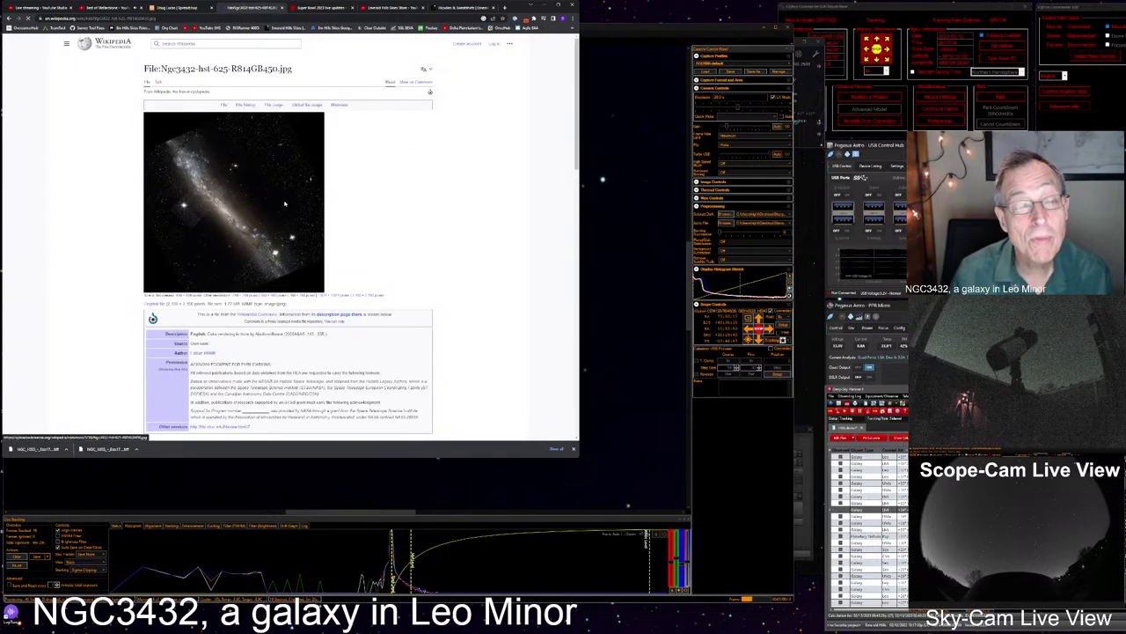
{"action": "left_click", "coordinate": [284, 204]}
{"action": "scroll", "coordinate": [310, 259], "scroll_direction": "down", "scroll_amount": 3}
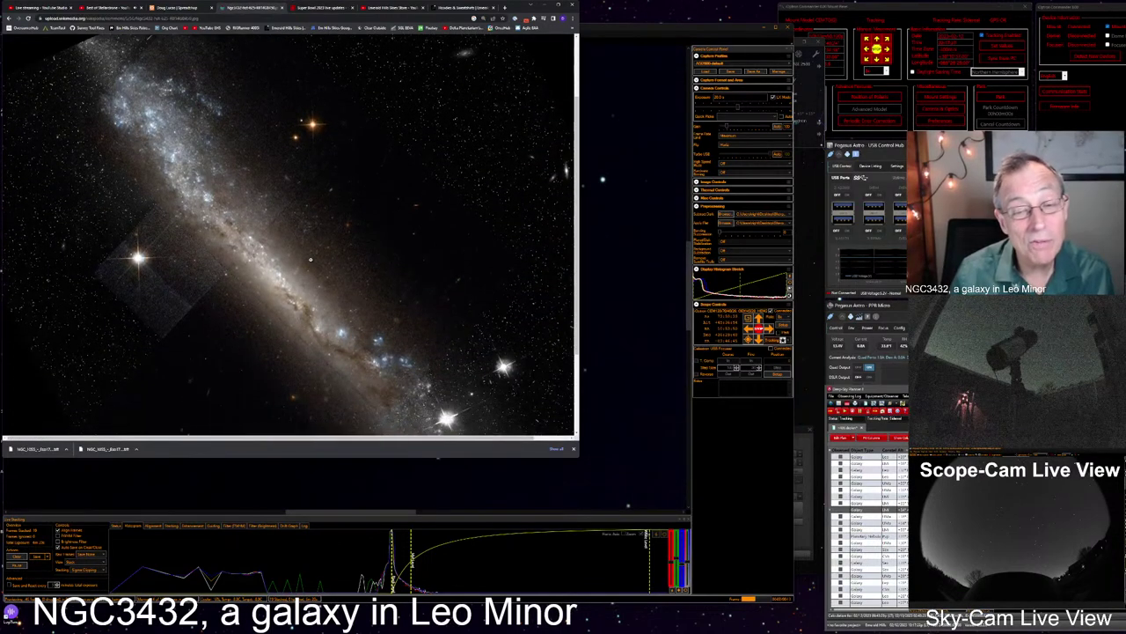
{"action": "scroll", "coordinate": [311, 258], "scroll_direction": "down", "scroll_amount": 2}
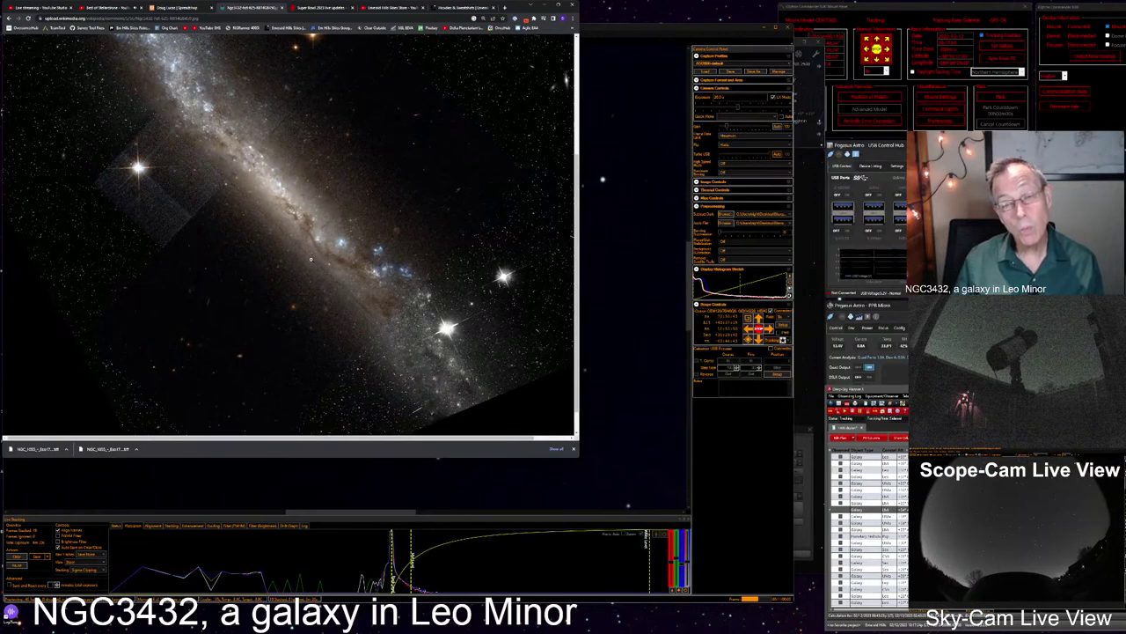
{"action": "scroll", "coordinate": [310, 259], "scroll_direction": "up", "scroll_amount": 1}
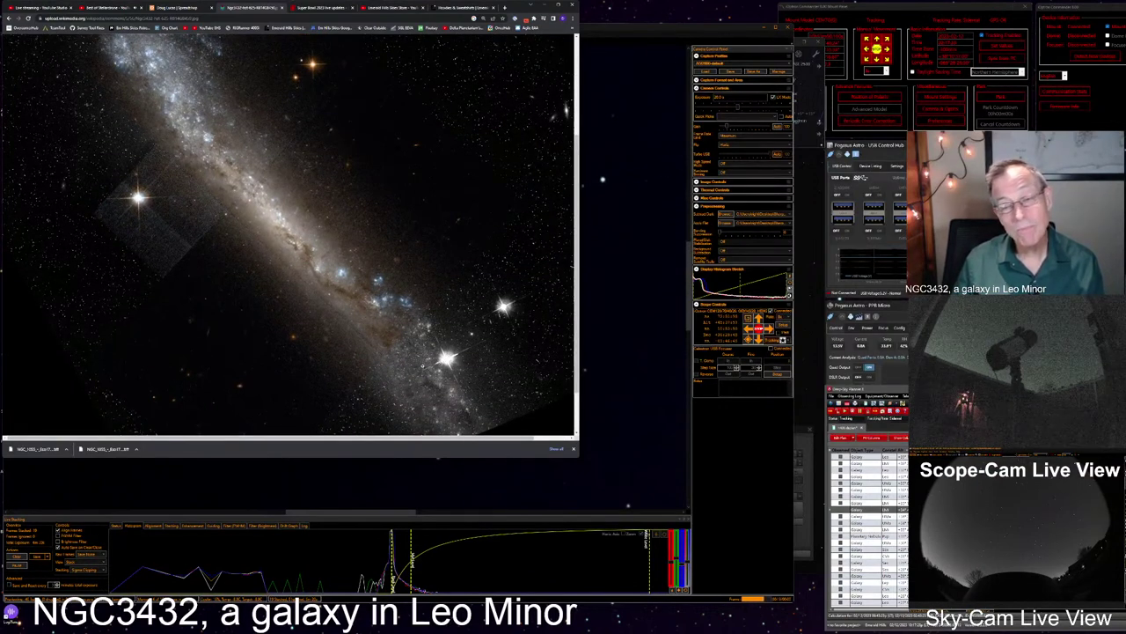
{"action": "scroll", "coordinate": [421, 366], "scroll_direction": "up", "scroll_amount": 3}
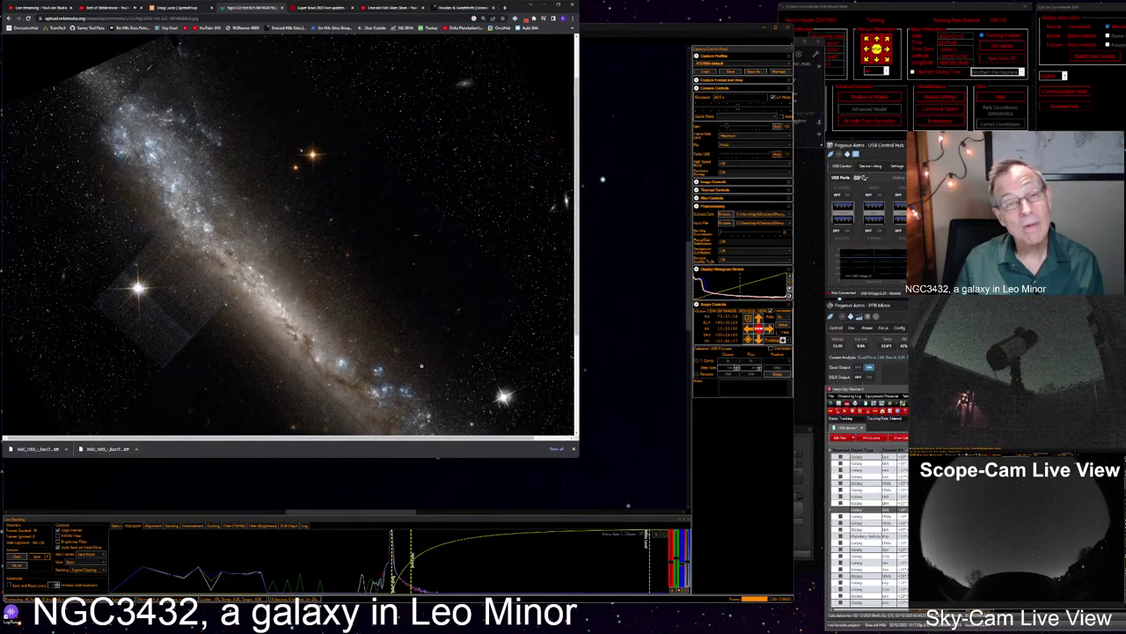
{"action": "scroll", "coordinate": [422, 366], "scroll_direction": "up", "scroll_amount": 1}
{"action": "scroll", "coordinate": [421, 366], "scroll_direction": "down", "scroll_amount": 1}
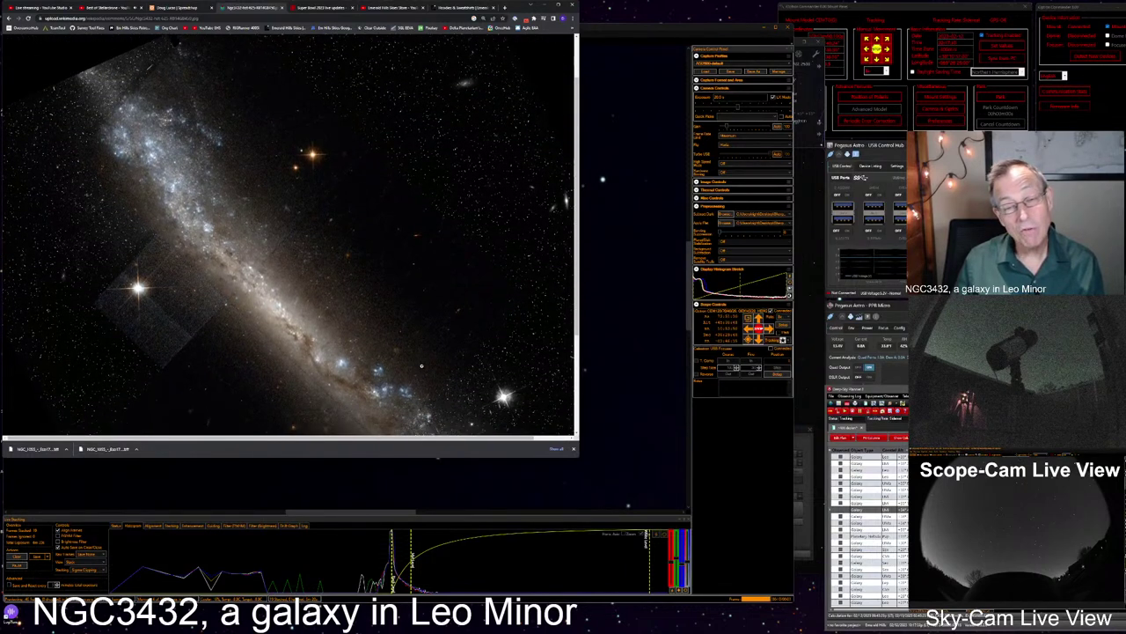
{"action": "scroll", "coordinate": [422, 366], "scroll_direction": "down", "scroll_amount": 1}
{"action": "scroll", "coordinate": [421, 366], "scroll_direction": "down", "scroll_amount": 2}
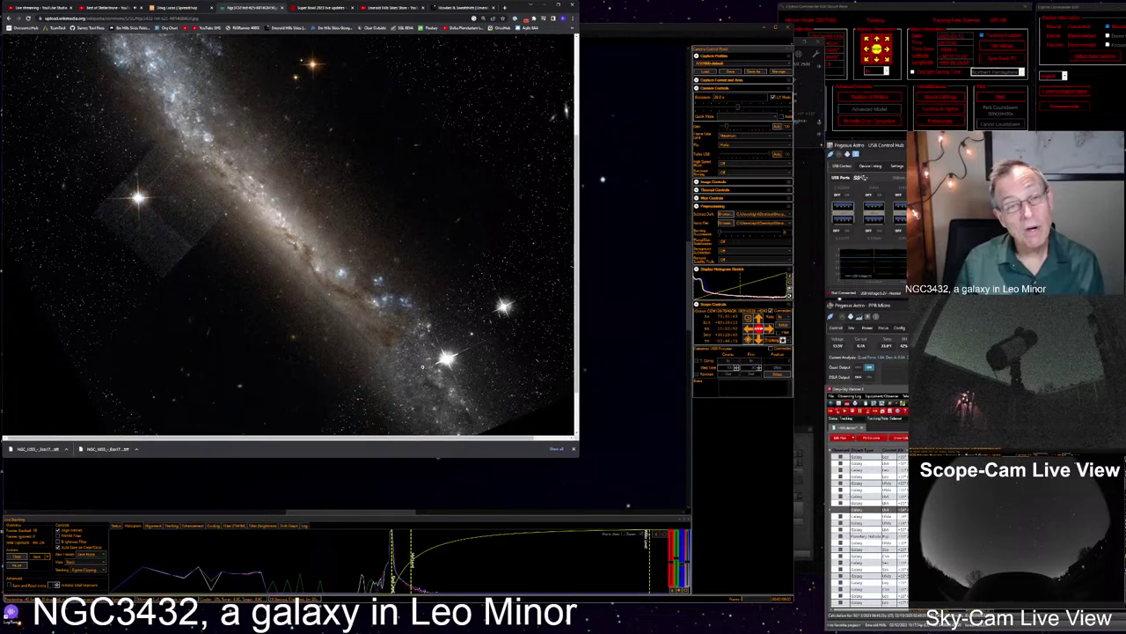
{"action": "scroll", "coordinate": [425, 369], "scroll_direction": "up", "scroll_amount": 4}
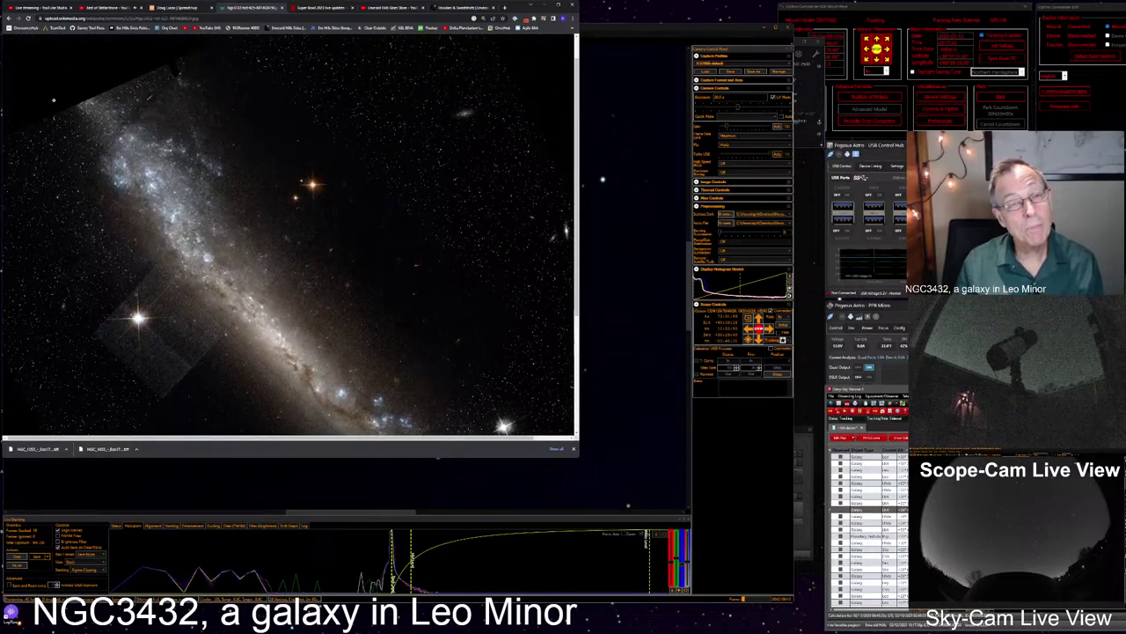
Zoom the photo to full size and back, then return to the SharpCap live stack
{"action": "left_click", "coordinate": [146, 179]}
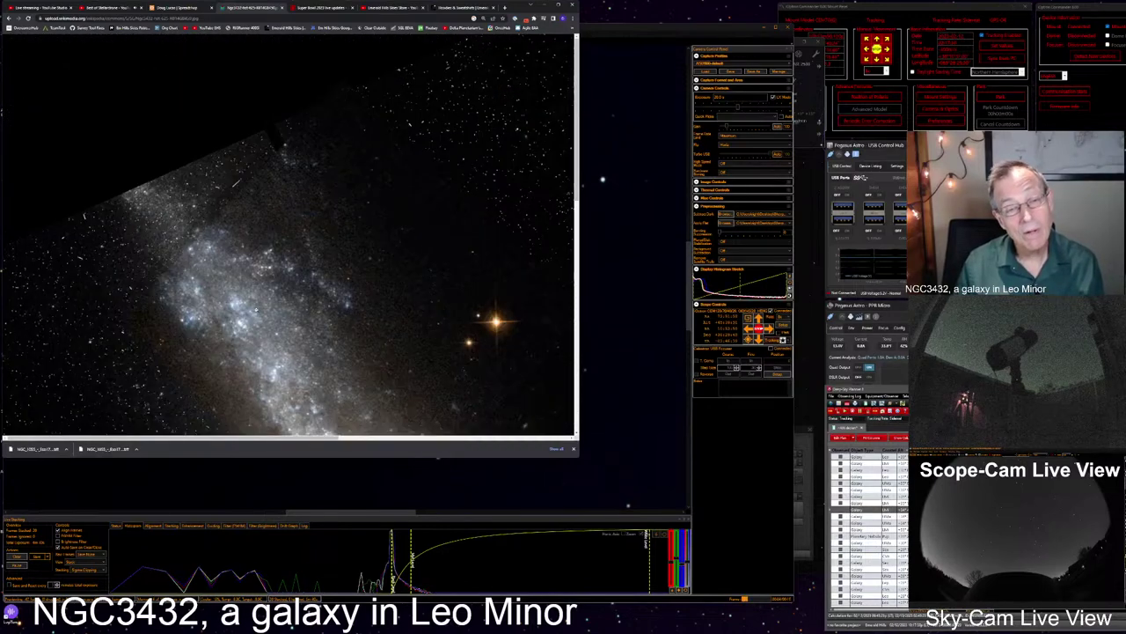
{"action": "scroll", "coordinate": [255, 311], "scroll_direction": "down", "scroll_amount": 5}
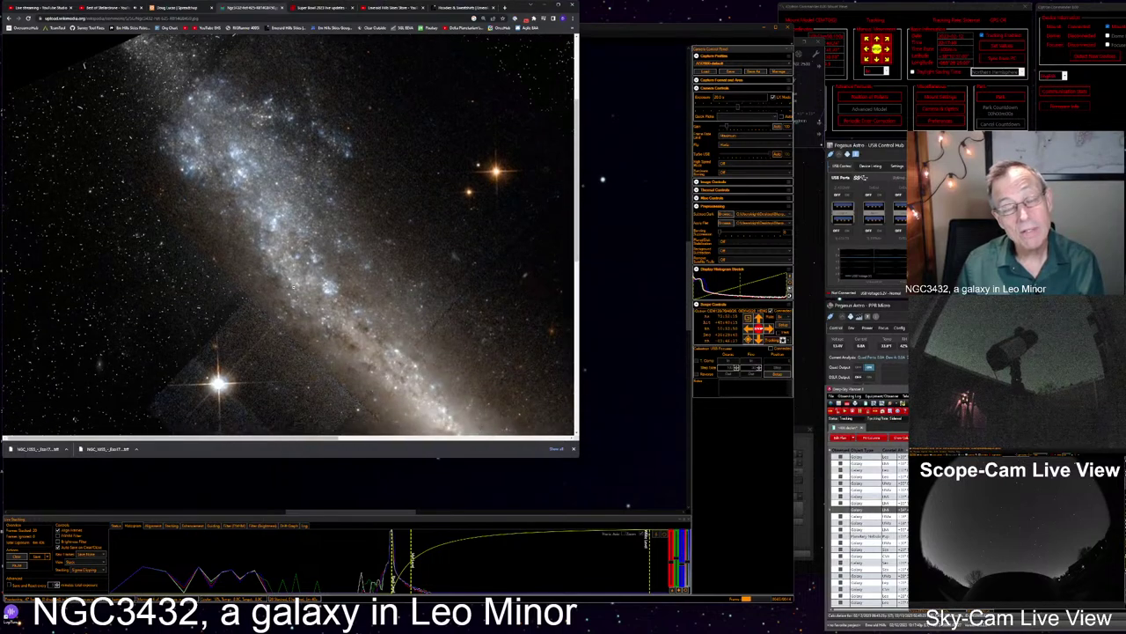
{"action": "left_click", "coordinate": [296, 283]}
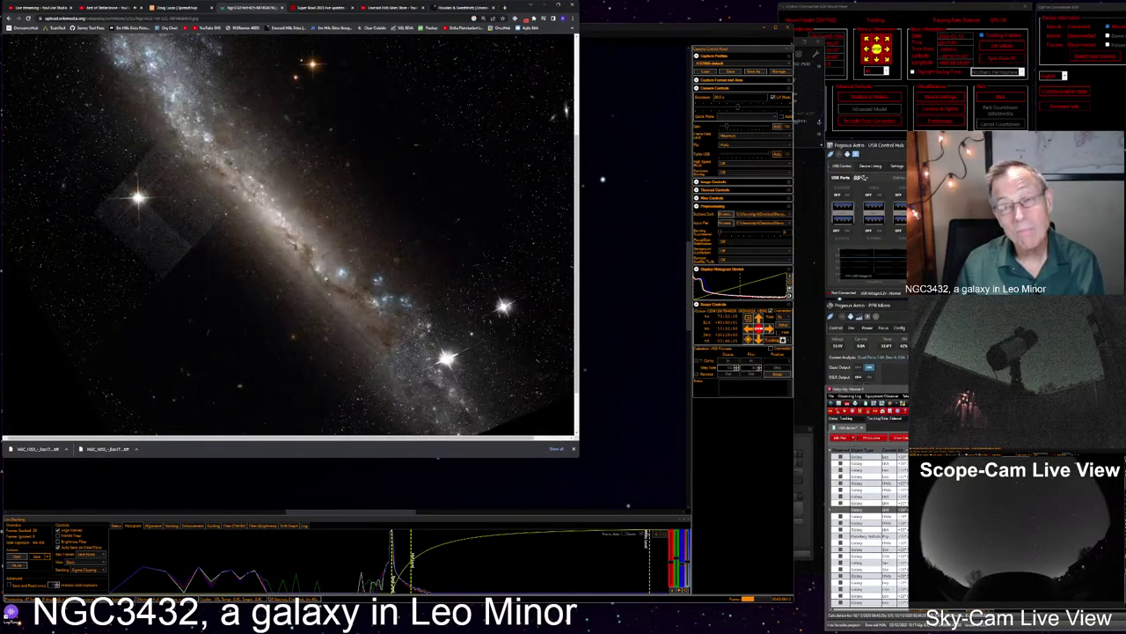
{"action": "left_click", "coordinate": [637, 335]}
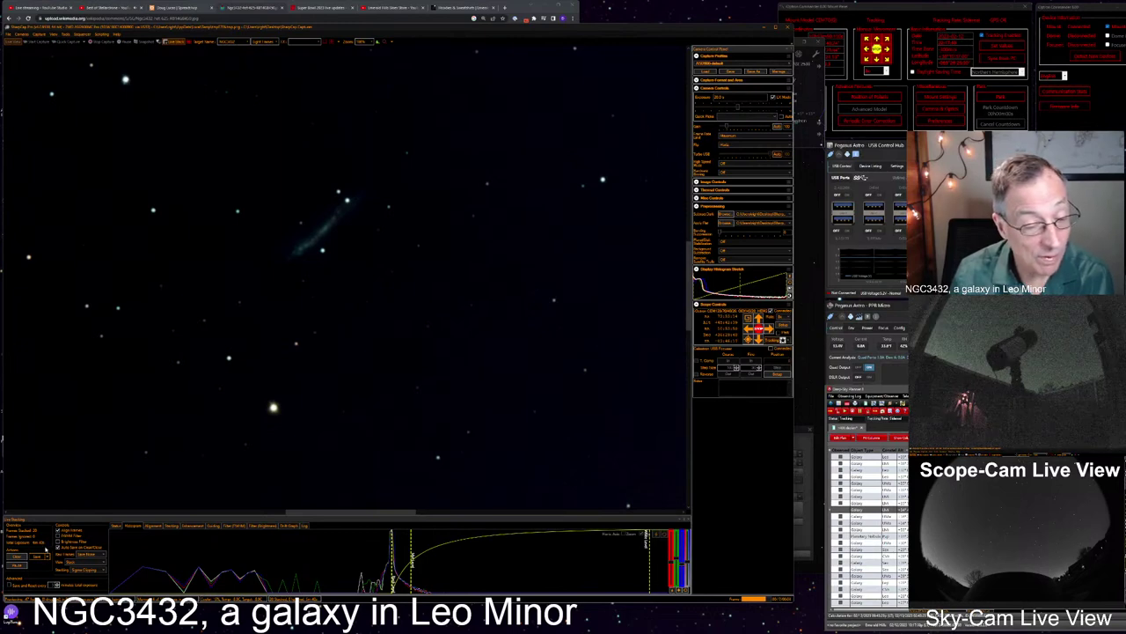
Save the NGC3432 live stack as a snapshot via the Live Stacking Save dropdown
{"action": "left_click", "coordinate": [45, 556]}
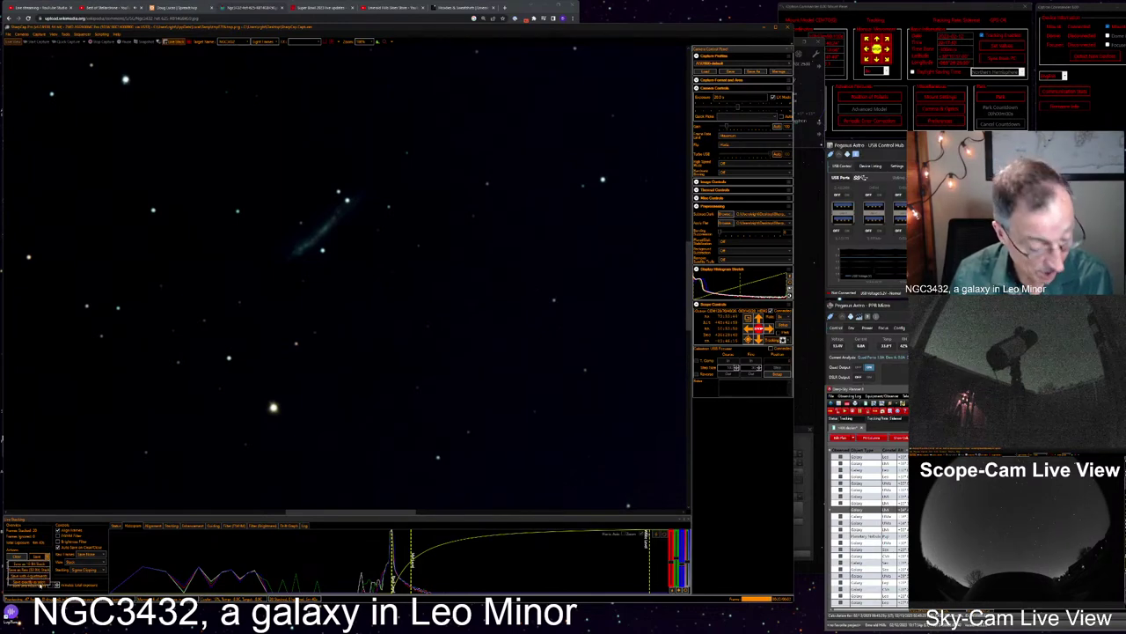
{"action": "left_click", "coordinate": [41, 584]}
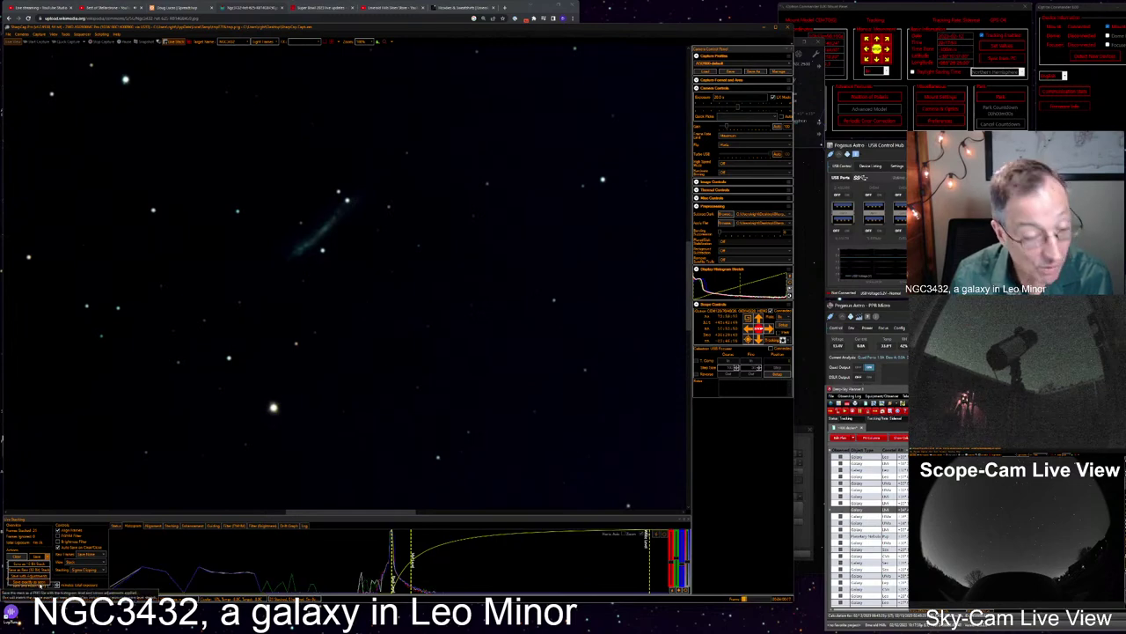
{"action": "left_click", "coordinate": [42, 583]}
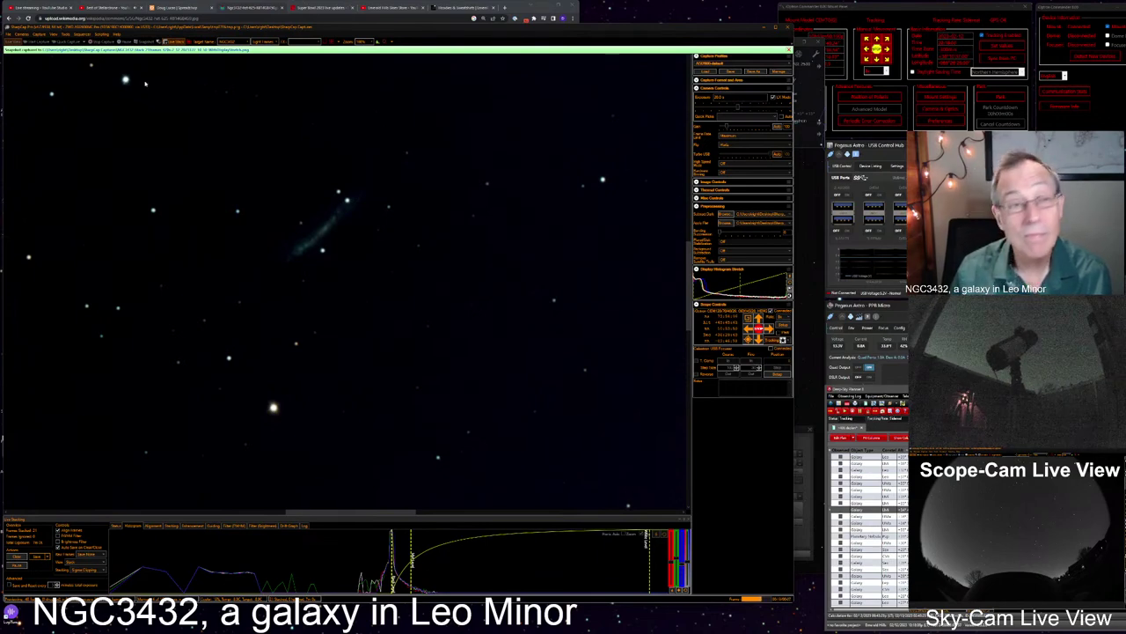
Run the most recent sequence, confirming target name and mount-settled prompts, then close its window
{"action": "left_click", "coordinate": [82, 34]}
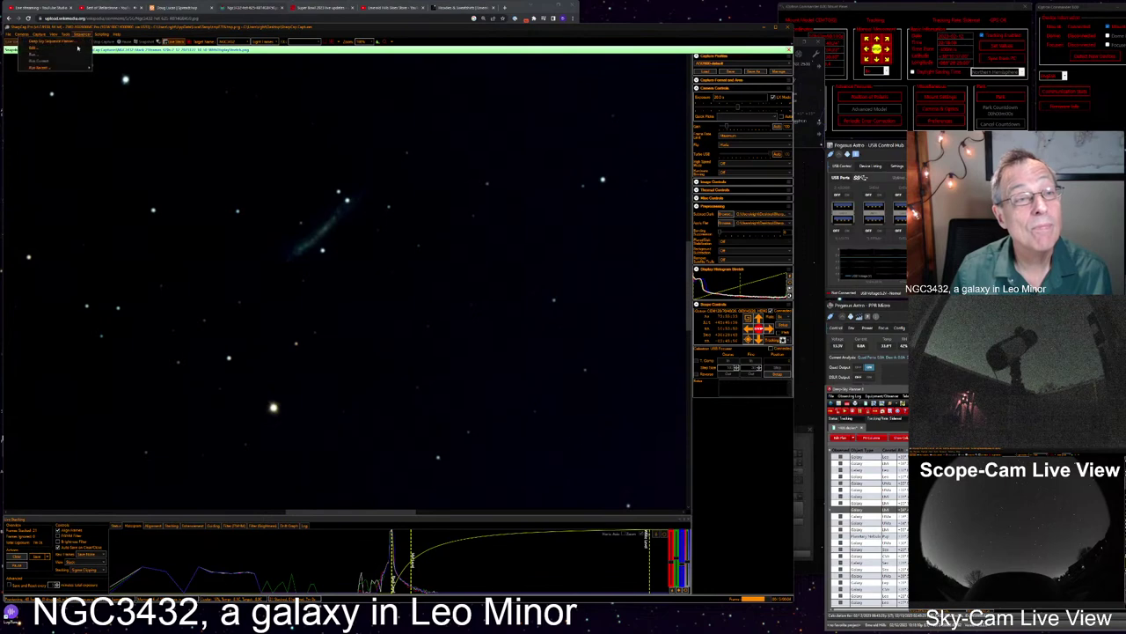
{"action": "mouse_move", "coordinate": [75, 67]}
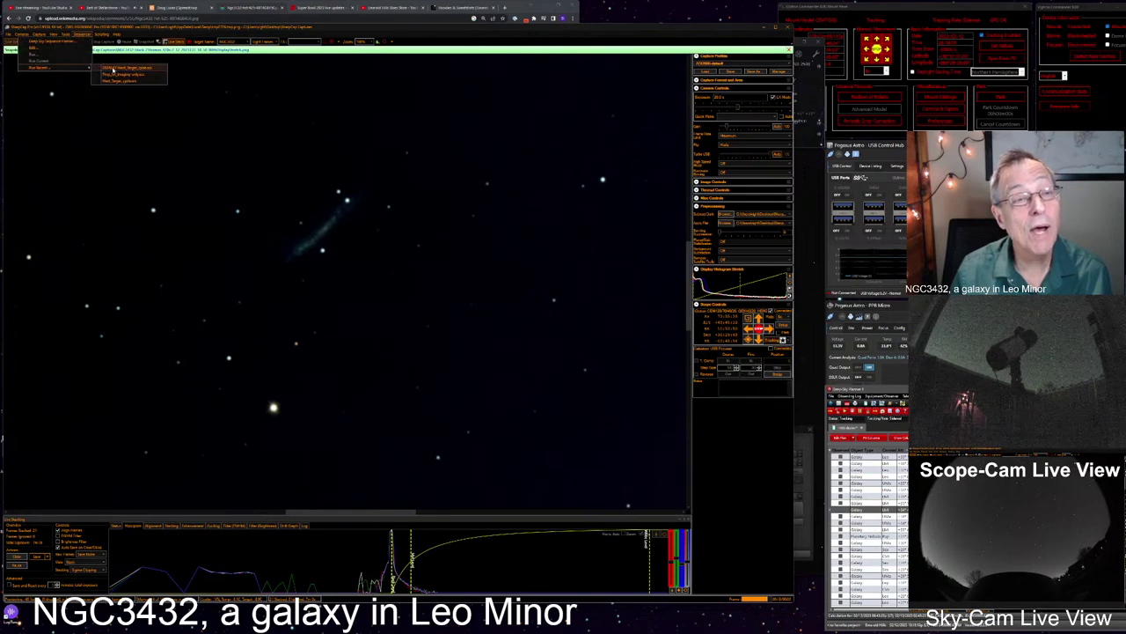
{"action": "left_click", "coordinate": [123, 67]}
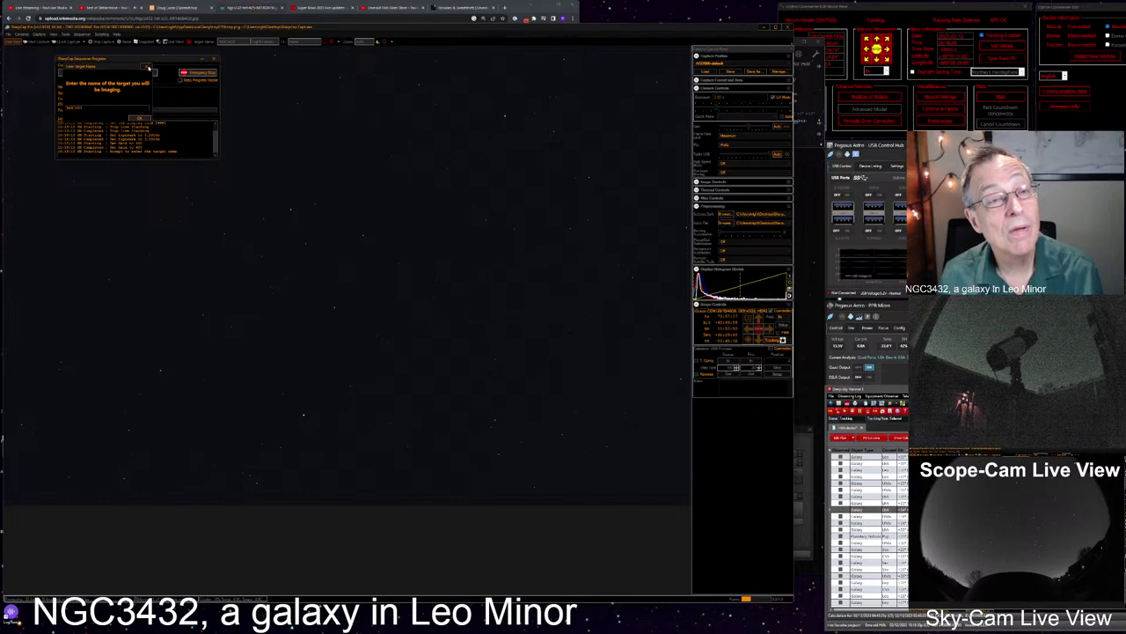
{"action": "left_click", "coordinate": [148, 67]}
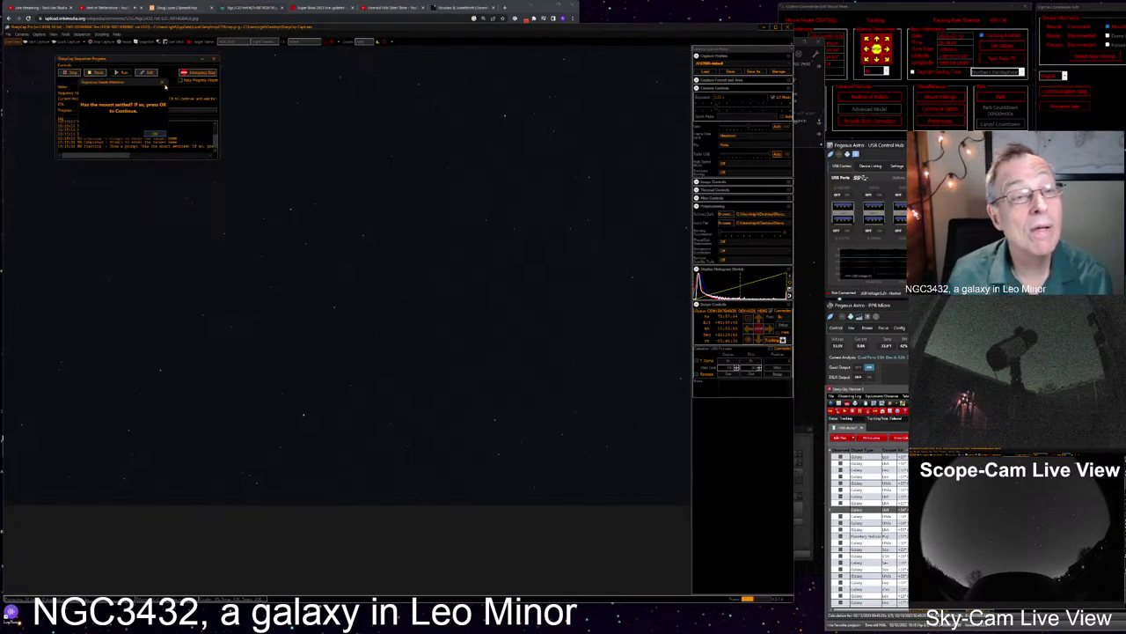
{"action": "left_click", "coordinate": [161, 81]}
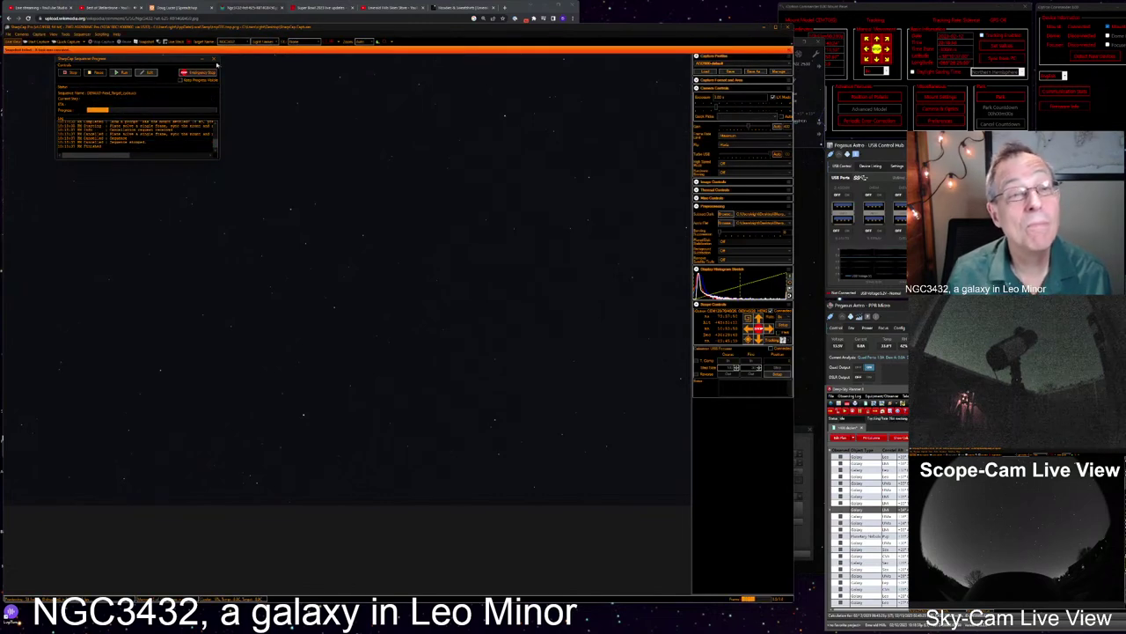
{"action": "left_click", "coordinate": [215, 59]}
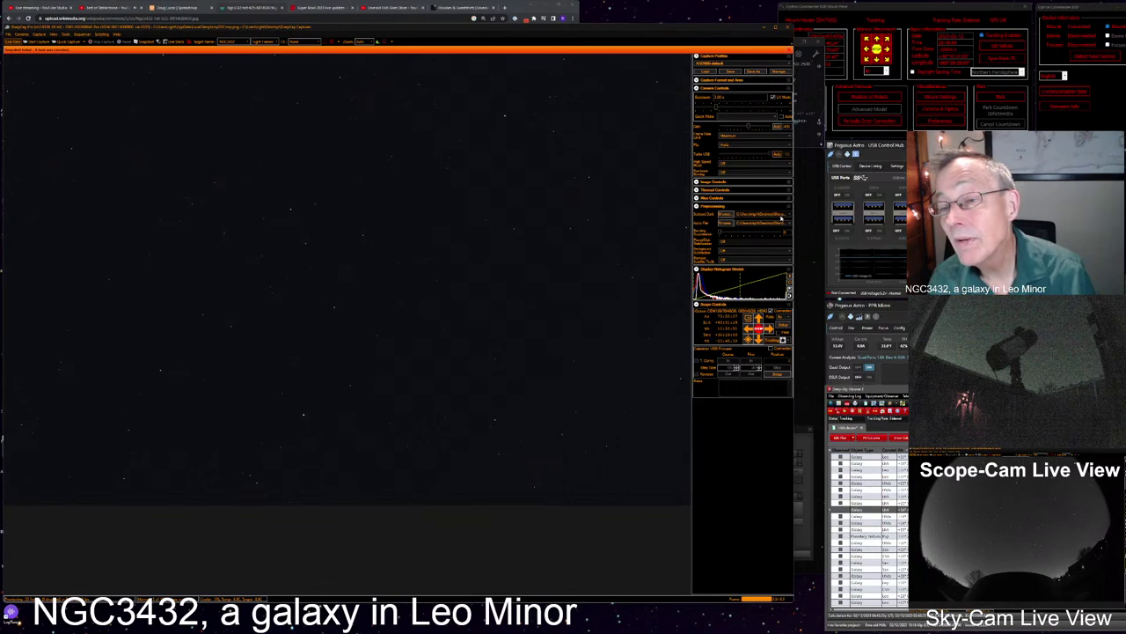
Apply the latest MasterFlat from the Captures flats folder as the flat frame
{"action": "left_click", "coordinate": [791, 223]}
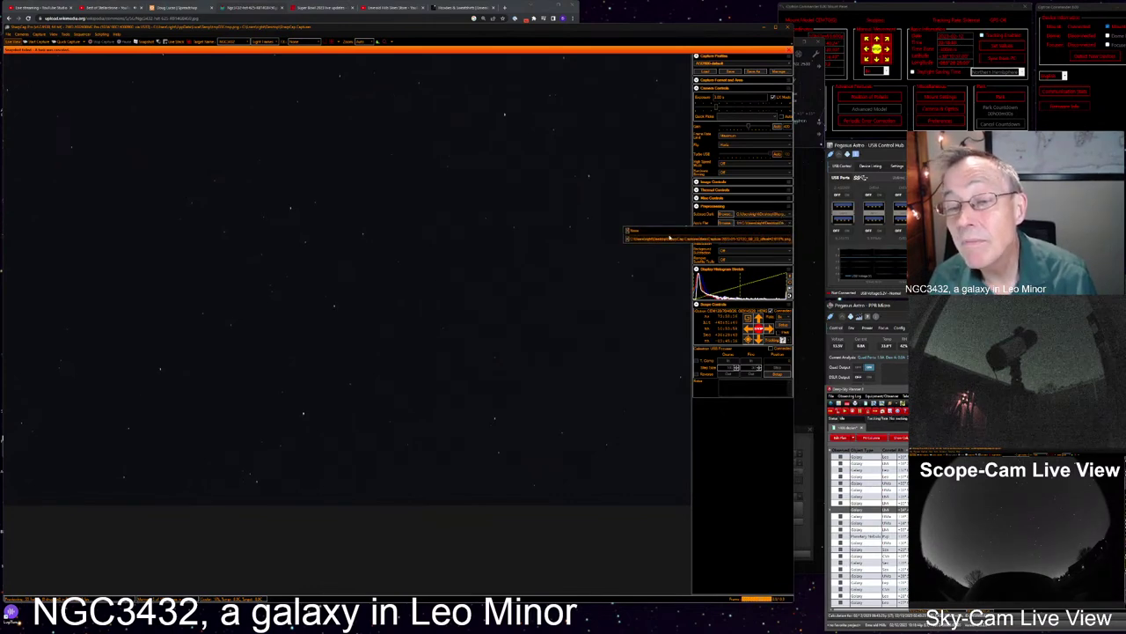
{"action": "left_click", "coordinate": [727, 224]}
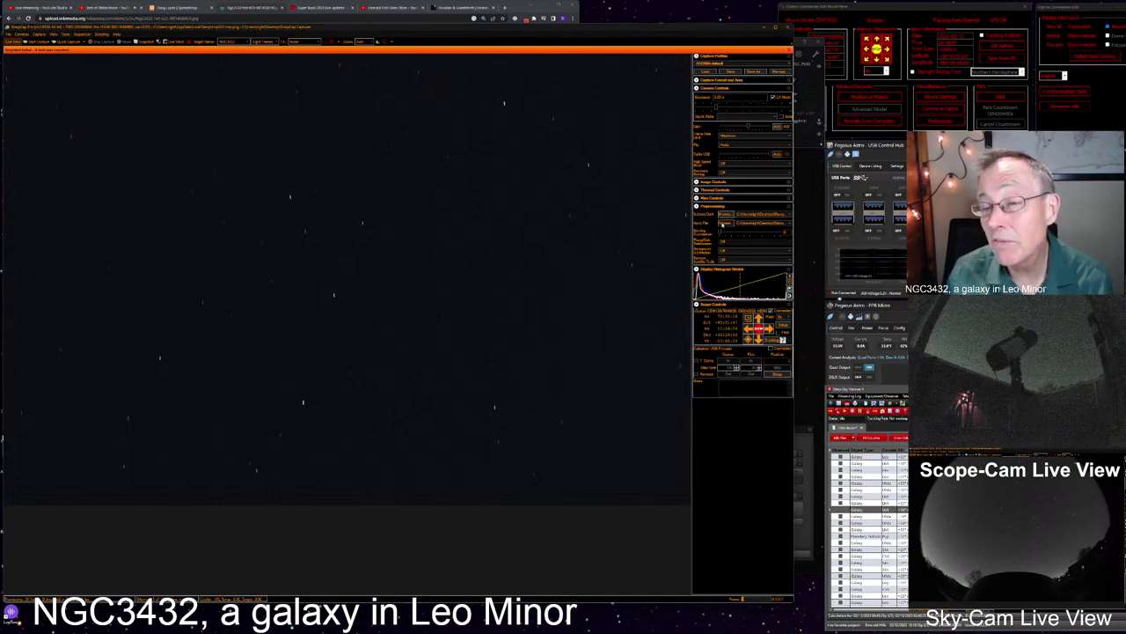
{"action": "left_click", "coordinate": [723, 222]}
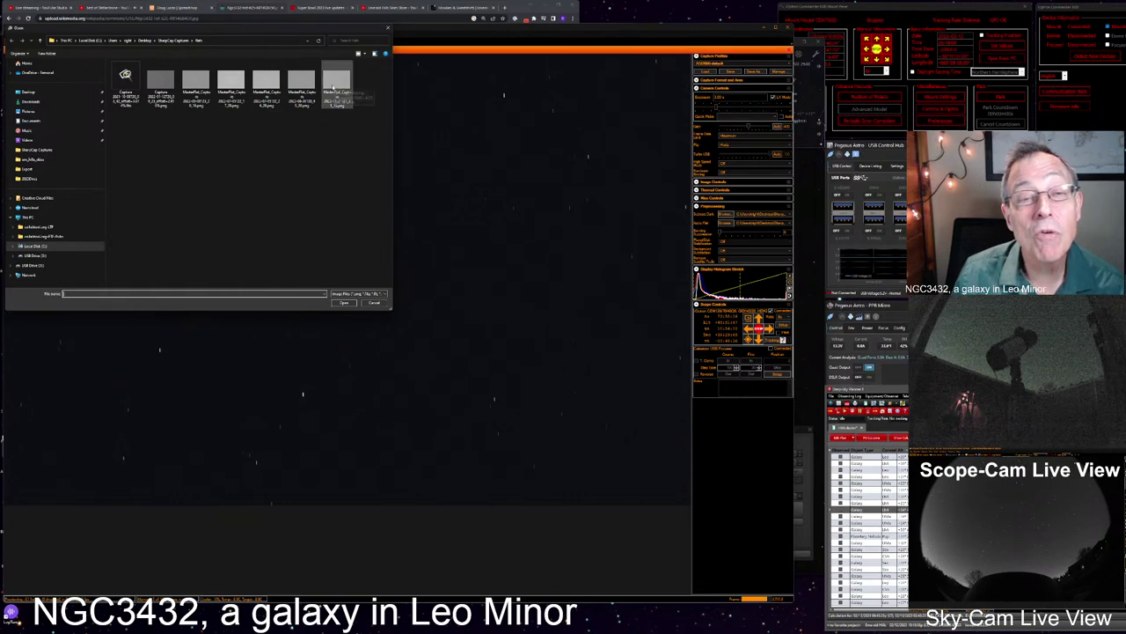
{"action": "left_click", "coordinate": [335, 86]}
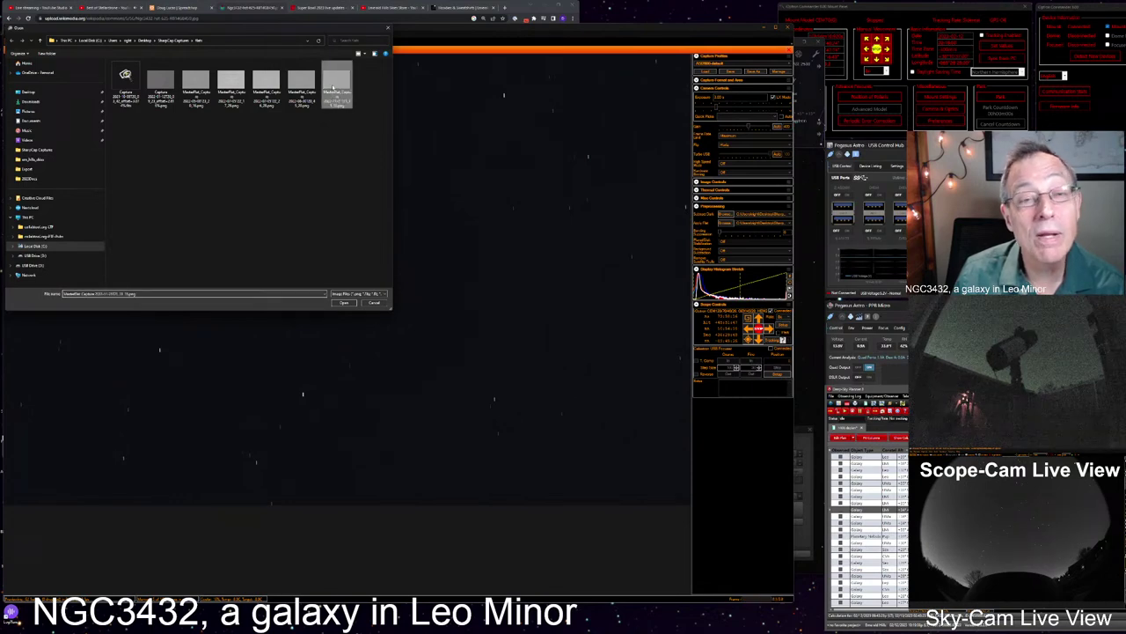
{"action": "left_click", "coordinate": [344, 303]}
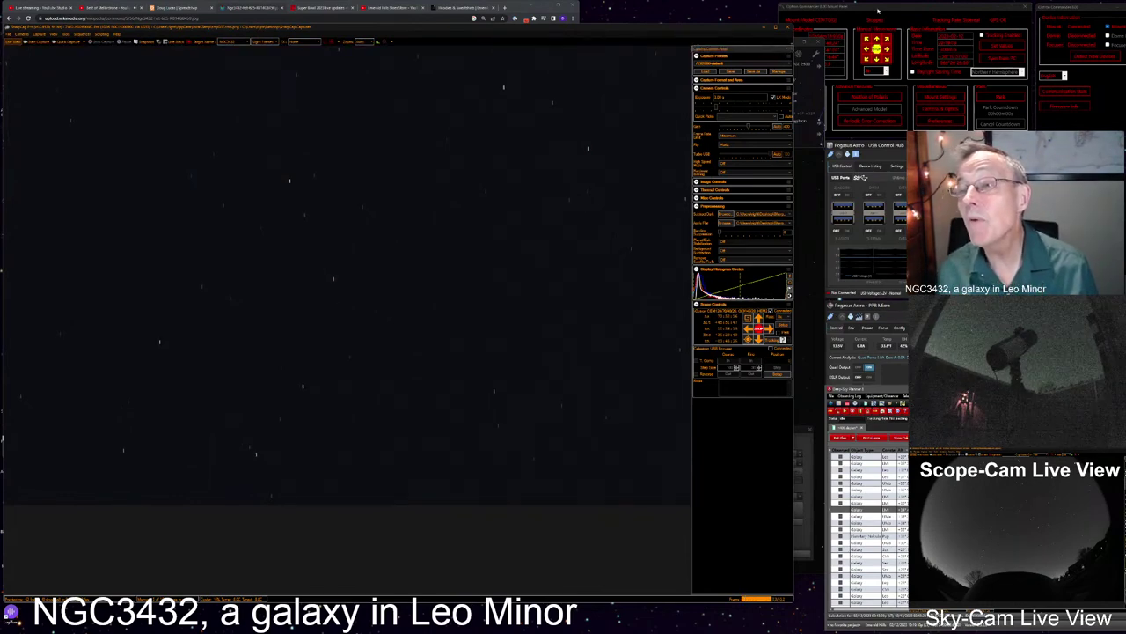
Send the mount back to its zero position in iOptron Commander
{"action": "left_click", "coordinate": [877, 11]}
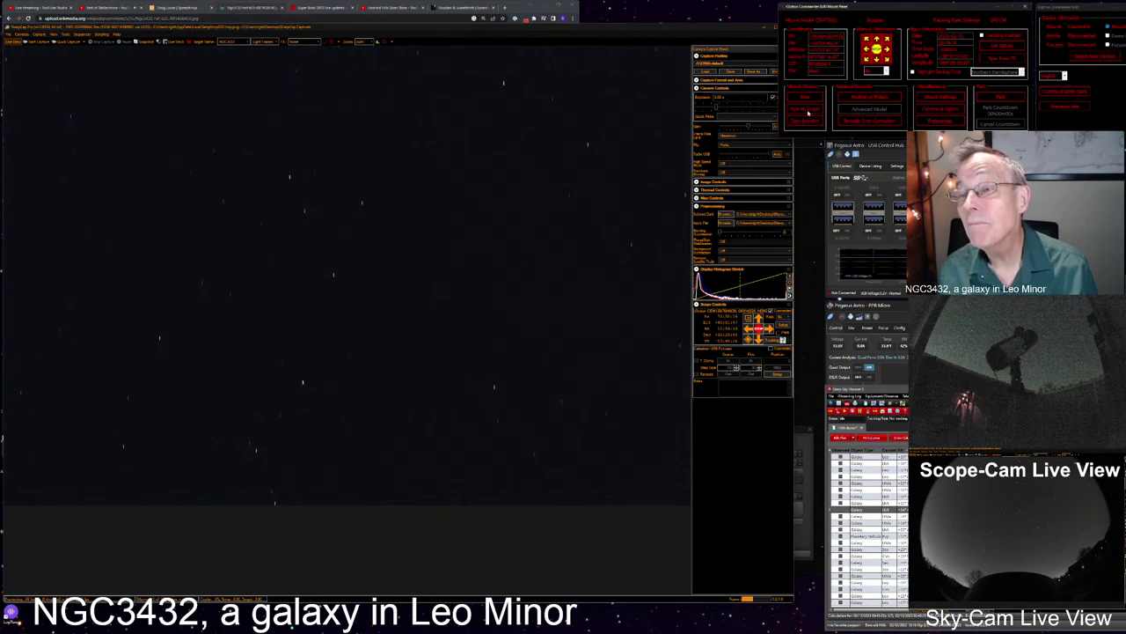
{"action": "left_click", "coordinate": [806, 121]}
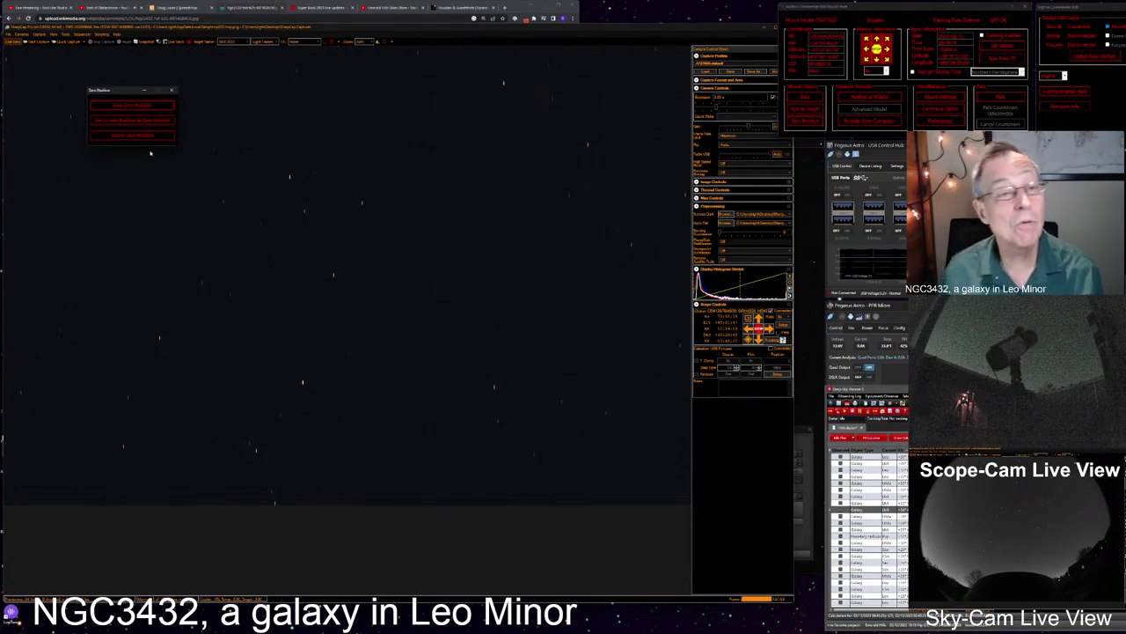
{"action": "left_click", "coordinate": [140, 106]}
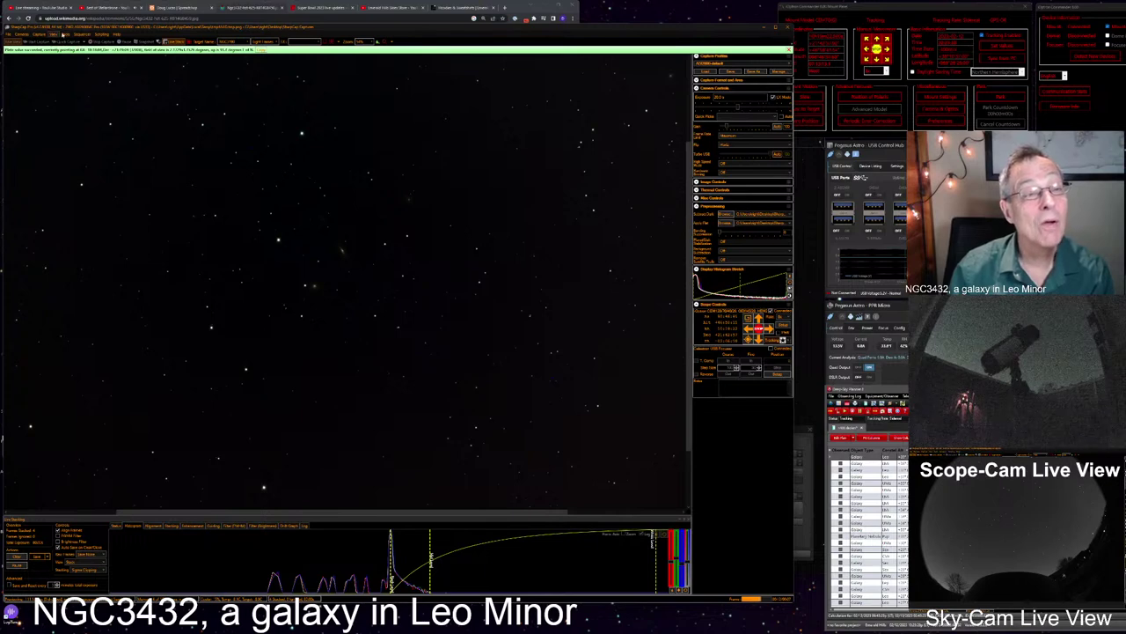
Label deep-sky objects on the stack, then zoom and pan onto the NGC3185–NGC3193 group
{"action": "left_click", "coordinate": [65, 34]}
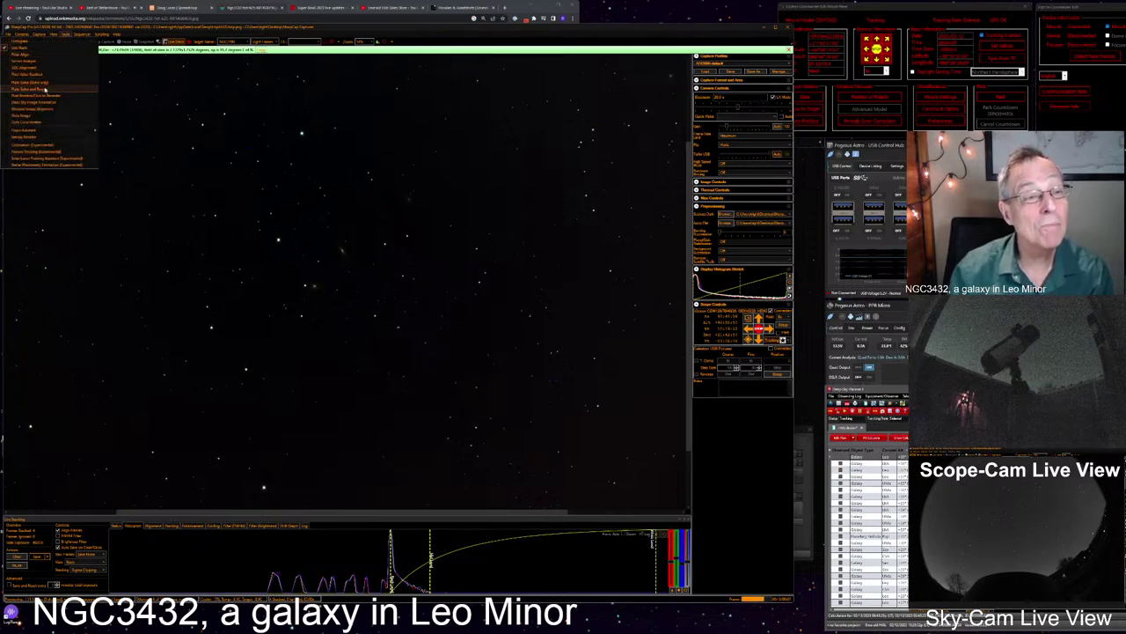
{"action": "left_click", "coordinate": [48, 103]}
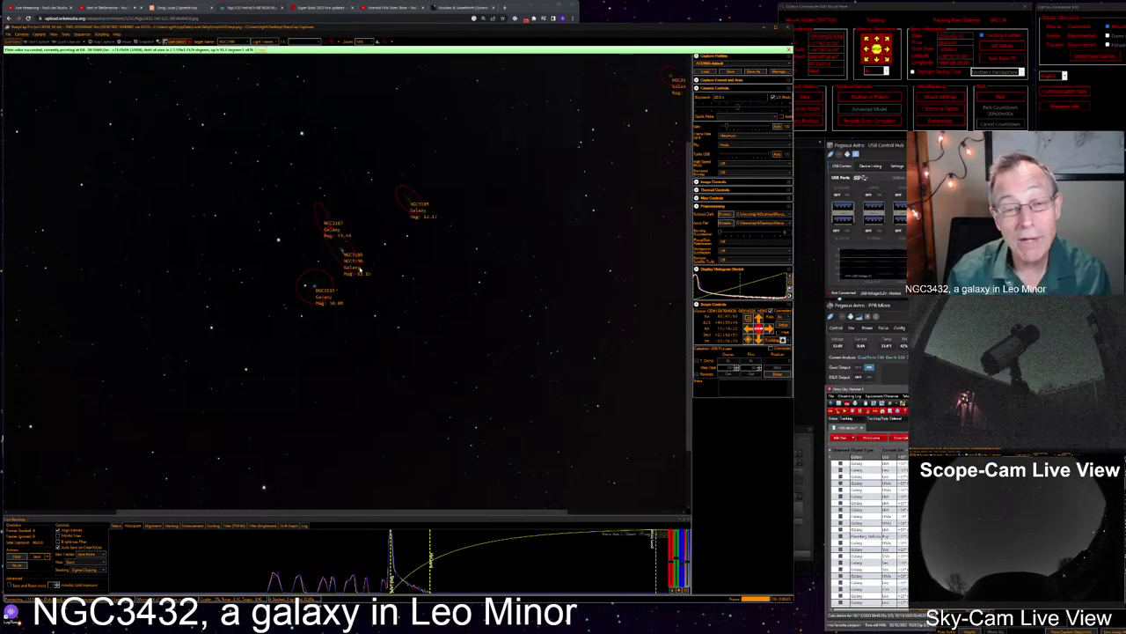
{"action": "scroll", "coordinate": [359, 270], "scroll_direction": "up", "scroll_amount": 3}
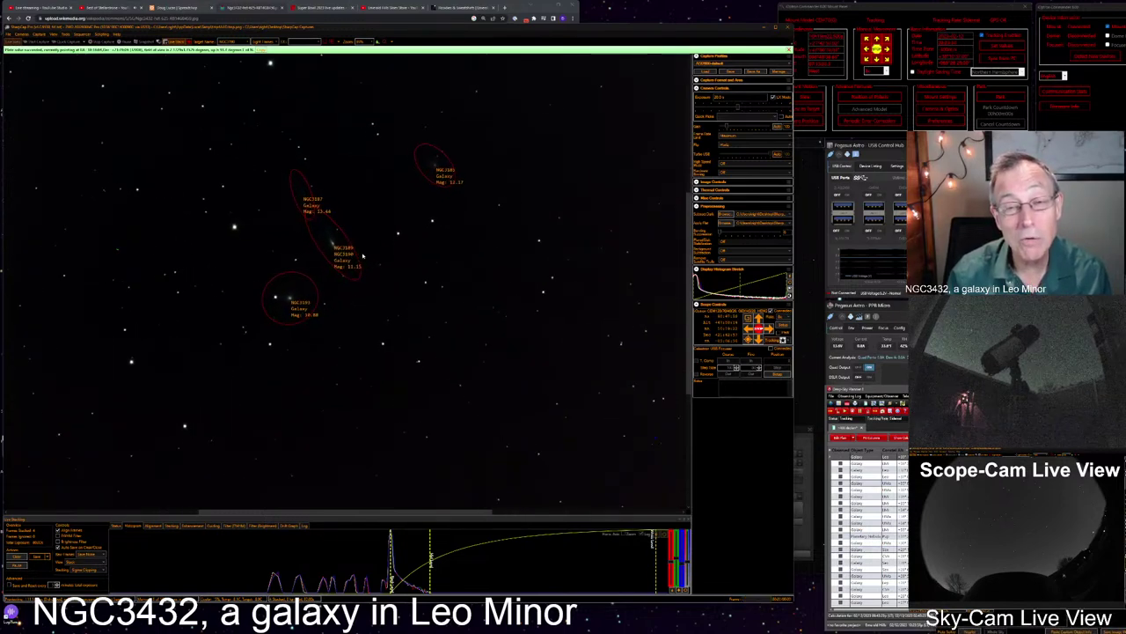
{"action": "scroll", "coordinate": [362, 256], "scroll_direction": "up", "scroll_amount": 4}
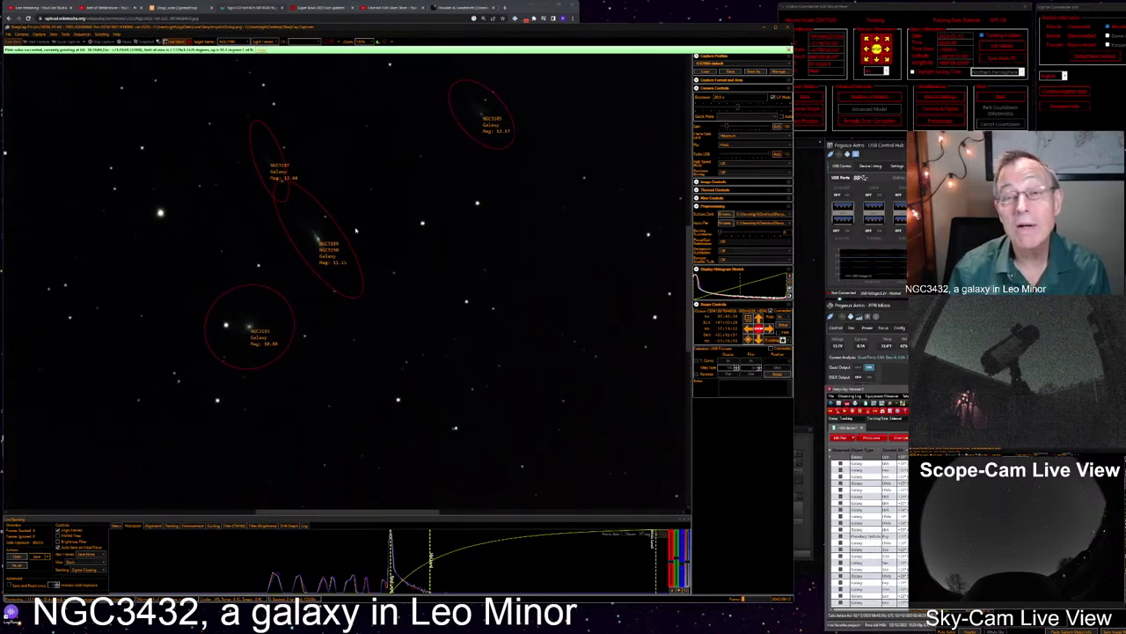
{"action": "scroll", "coordinate": [351, 228], "scroll_direction": "up", "scroll_amount": 4}
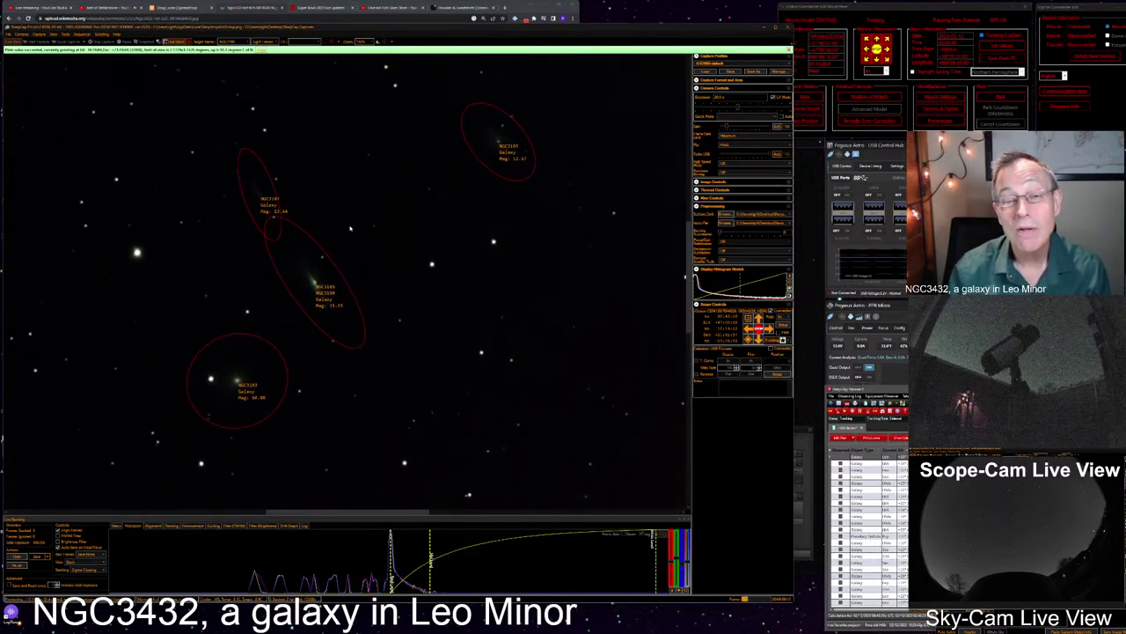
{"action": "left_click_drag", "start_coordinate": [349, 229], "coordinate": [306, 292]}
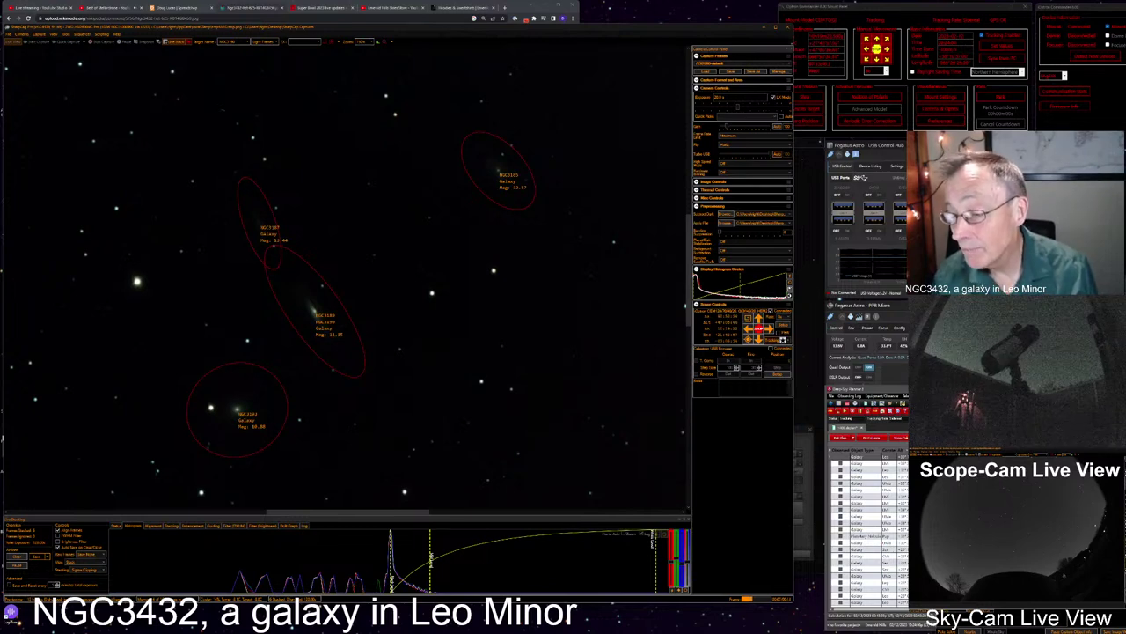
{"action": "left_click", "coordinate": [858, 456]}
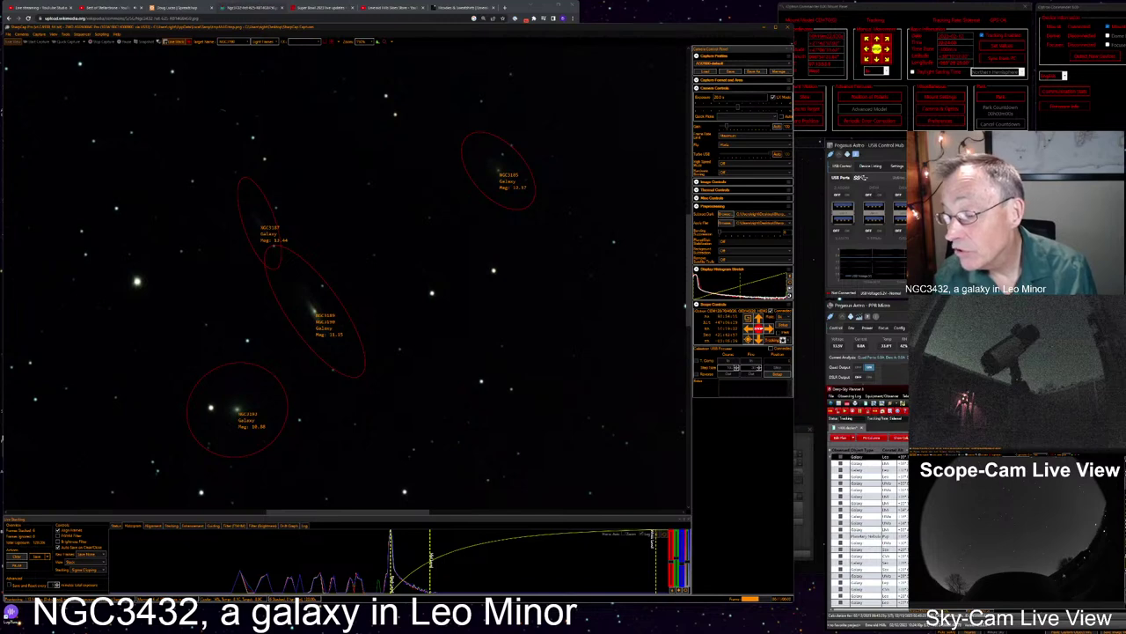
Bring up Stellarium's chart of the galaxy group and move the telescope slew dialog aside
{"action": "key", "text": "alt+Tab"}
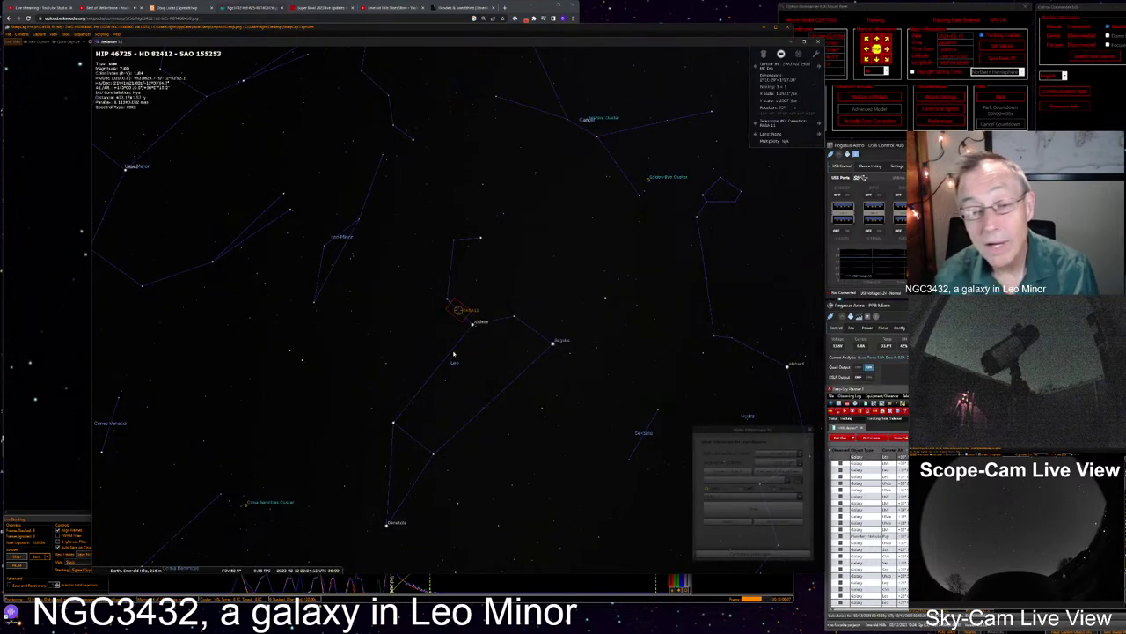
{"action": "scroll", "coordinate": [454, 354], "scroll_direction": "up", "scroll_amount": 5}
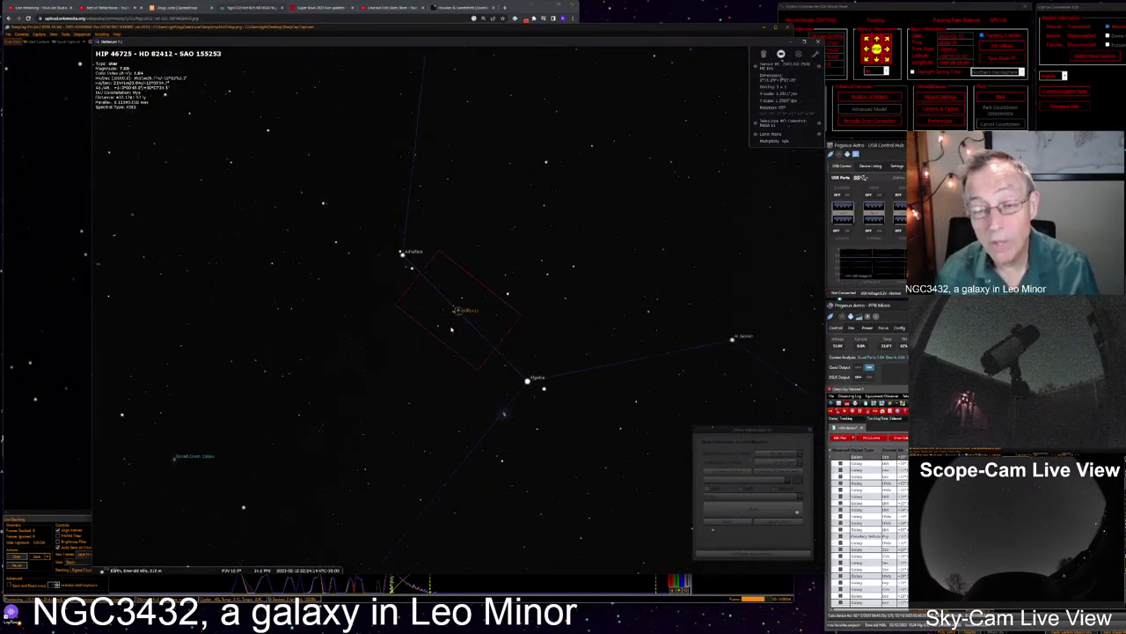
{"action": "scroll", "coordinate": [451, 330], "scroll_direction": "down", "scroll_amount": 5}
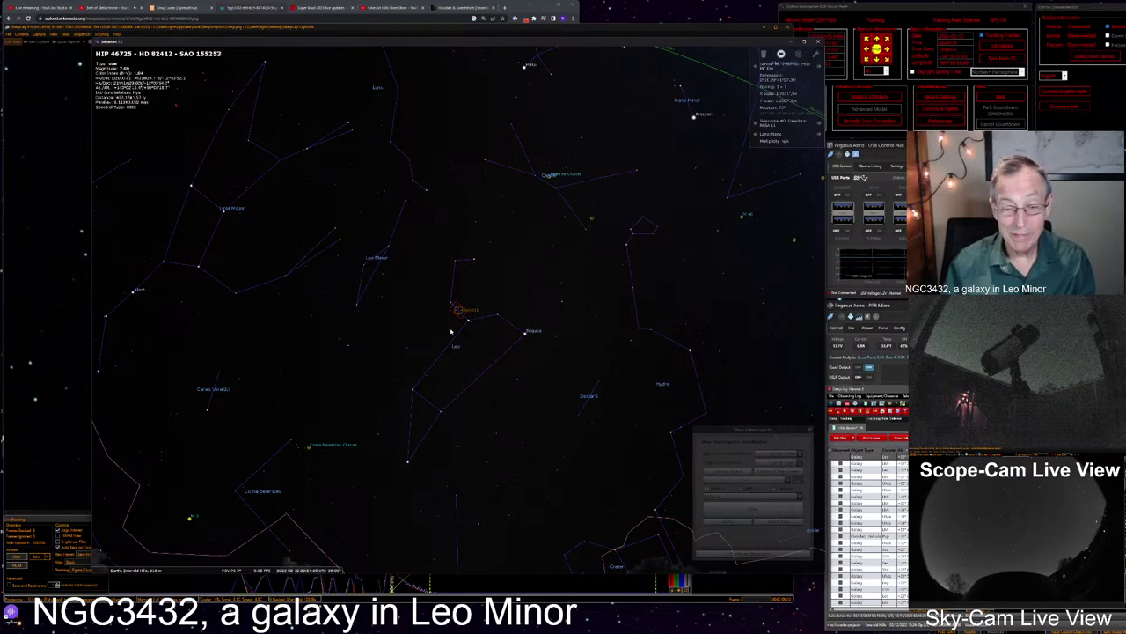
{"action": "scroll", "coordinate": [450, 330], "scroll_direction": "down", "scroll_amount": 4}
{"action": "scroll", "coordinate": [450, 330], "scroll_direction": "up", "scroll_amount": 3}
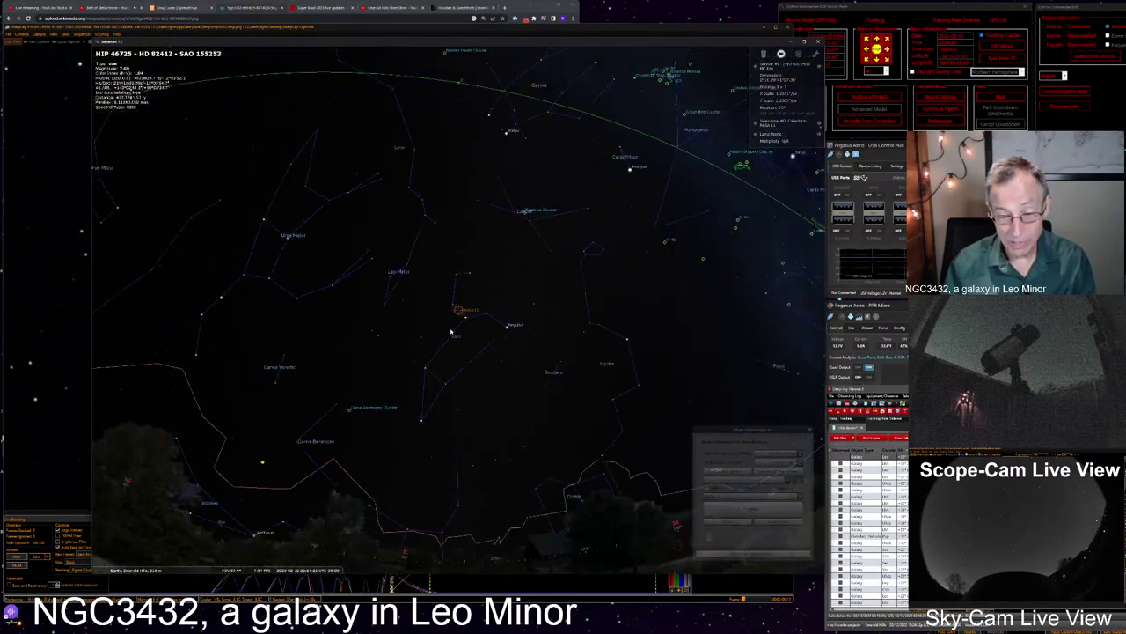
{"action": "scroll", "coordinate": [450, 330], "scroll_direction": "down", "scroll_amount": 2}
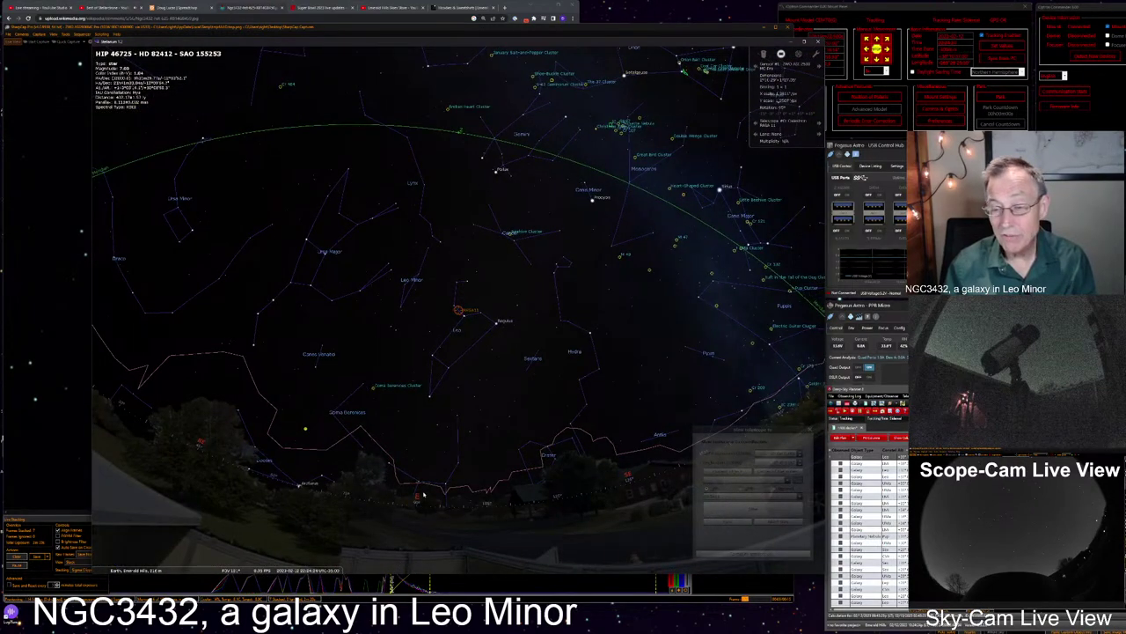
{"action": "mouse_move", "coordinate": [725, 435]}
{"action": "left_mouse_down"}
{"action": "mouse_move", "coordinate": [756, 430]}
{"action": "mouse_move", "coordinate": [746, 431]}
{"action": "left_mouse_up"}
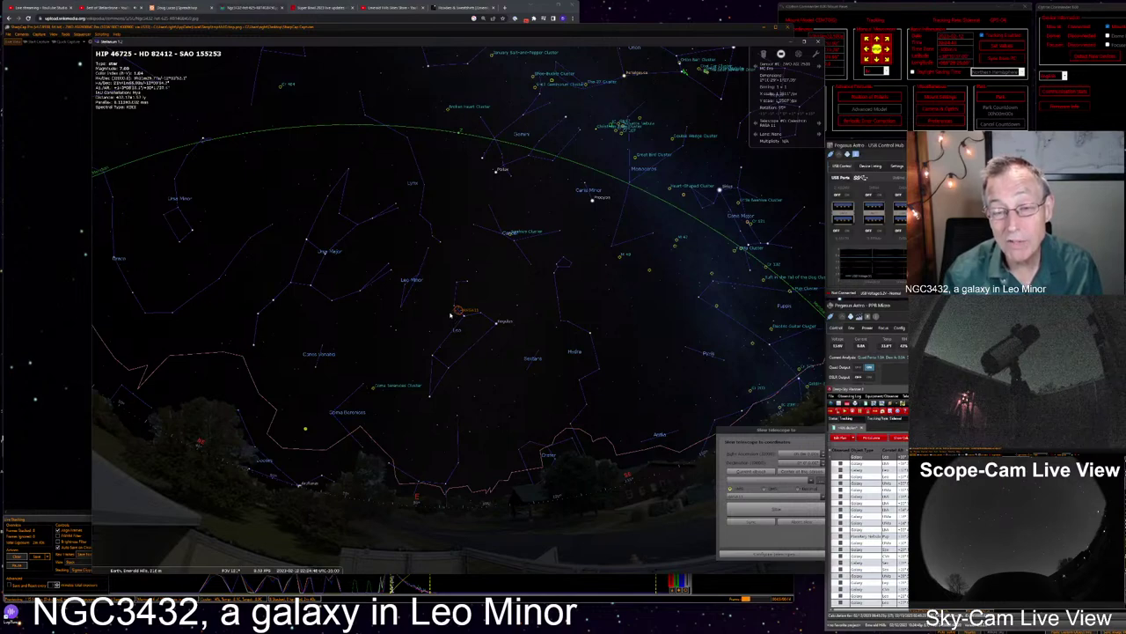
Zoom in on the galaxy, compare with the live camera image, and return to the wide view
{"action": "scroll", "coordinate": [451, 313], "scroll_direction": "up", "scroll_amount": 5}
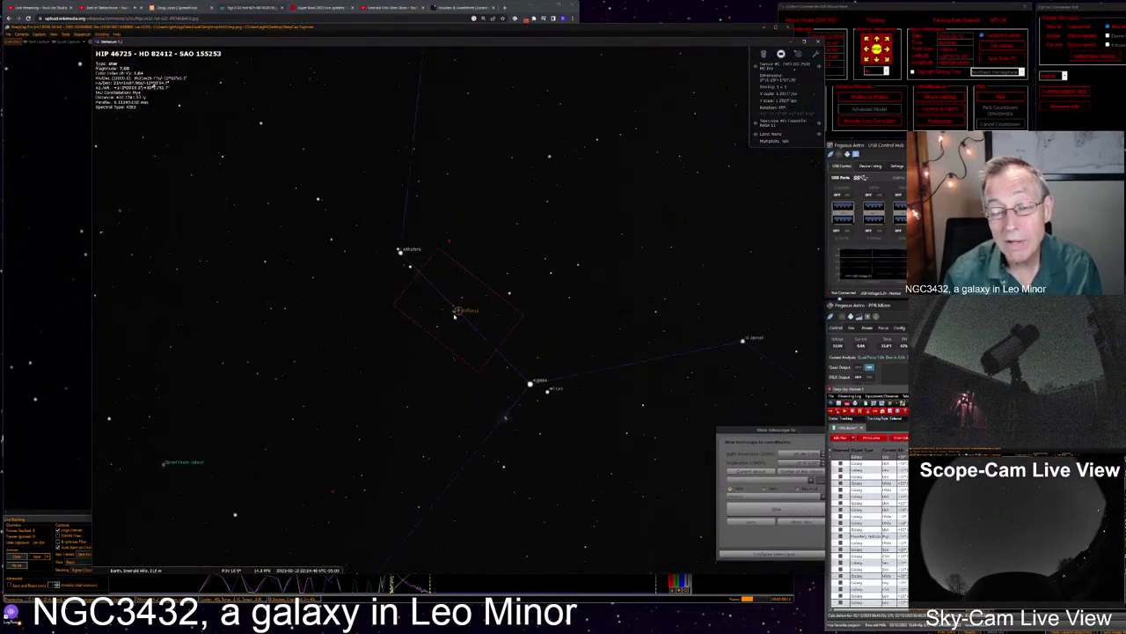
{"action": "scroll", "coordinate": [456, 318], "scroll_direction": "up", "scroll_amount": 3}
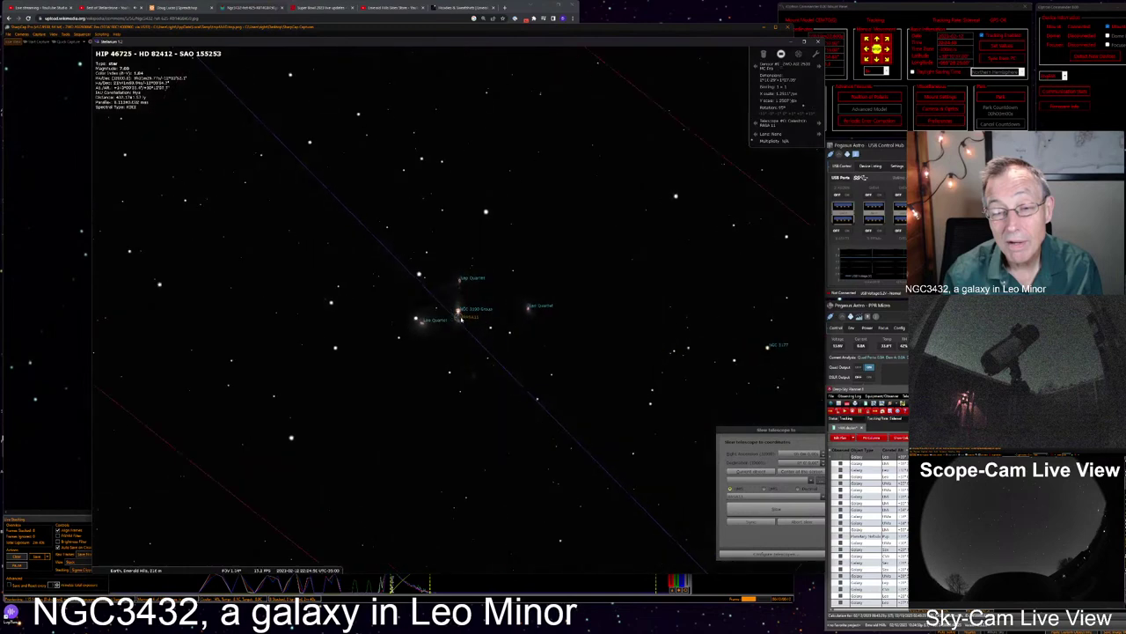
{"action": "scroll", "coordinate": [460, 319], "scroll_direction": "up", "scroll_amount": 4}
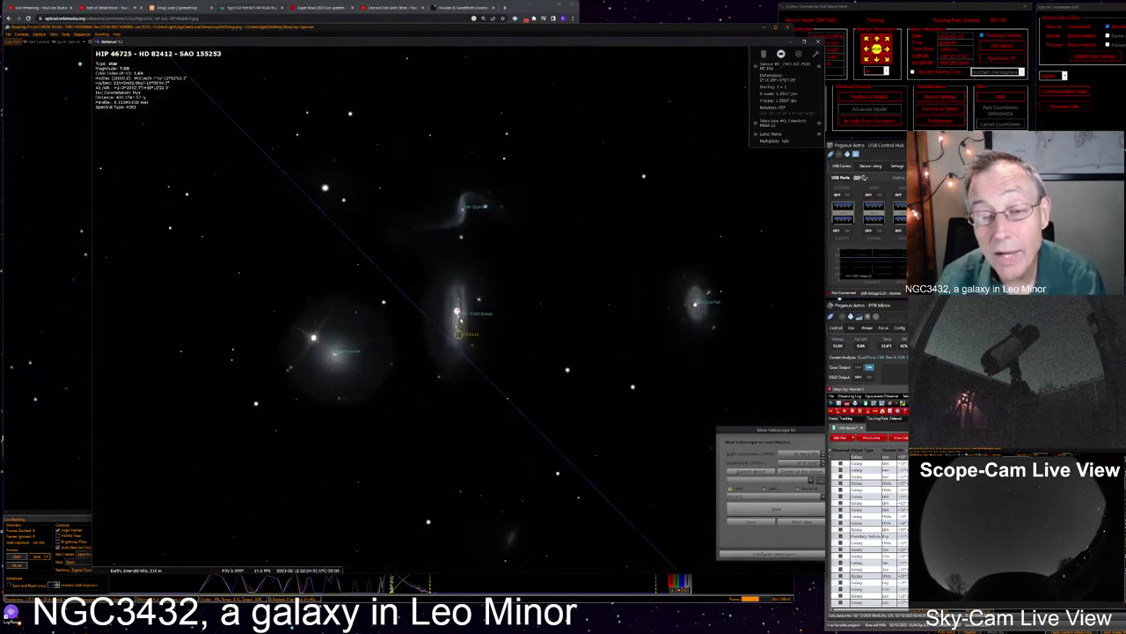
{"action": "scroll", "coordinate": [460, 320], "scroll_direction": "up", "scroll_amount": 2}
{"action": "scroll", "coordinate": [459, 319], "scroll_direction": "up", "scroll_amount": 2}
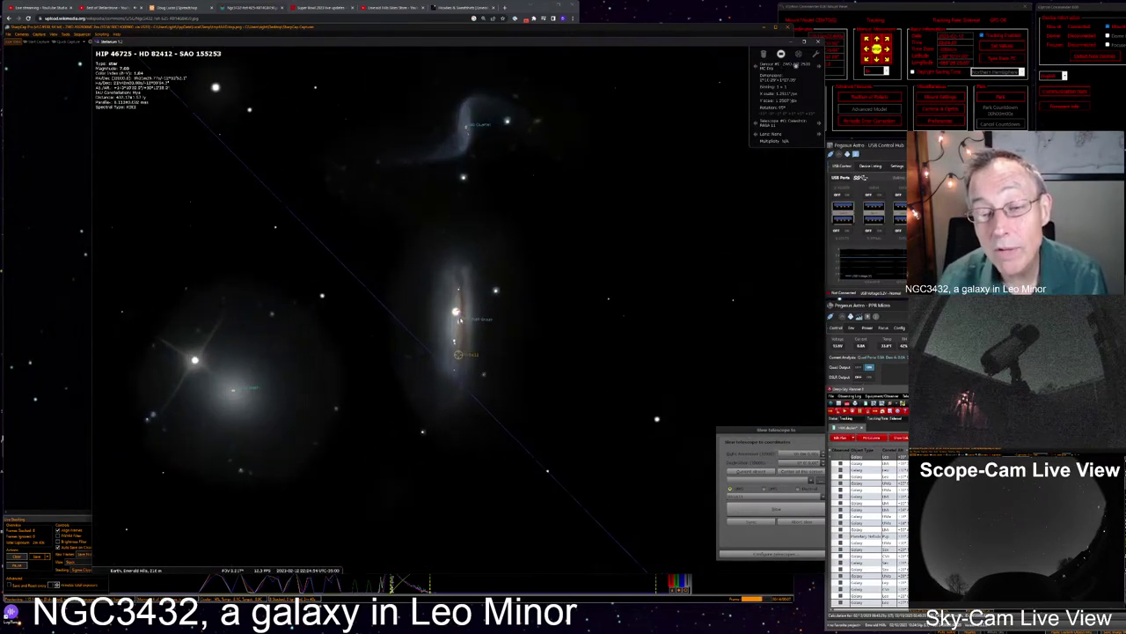
{"action": "scroll", "coordinate": [459, 319], "scroll_direction": "down", "scroll_amount": 3}
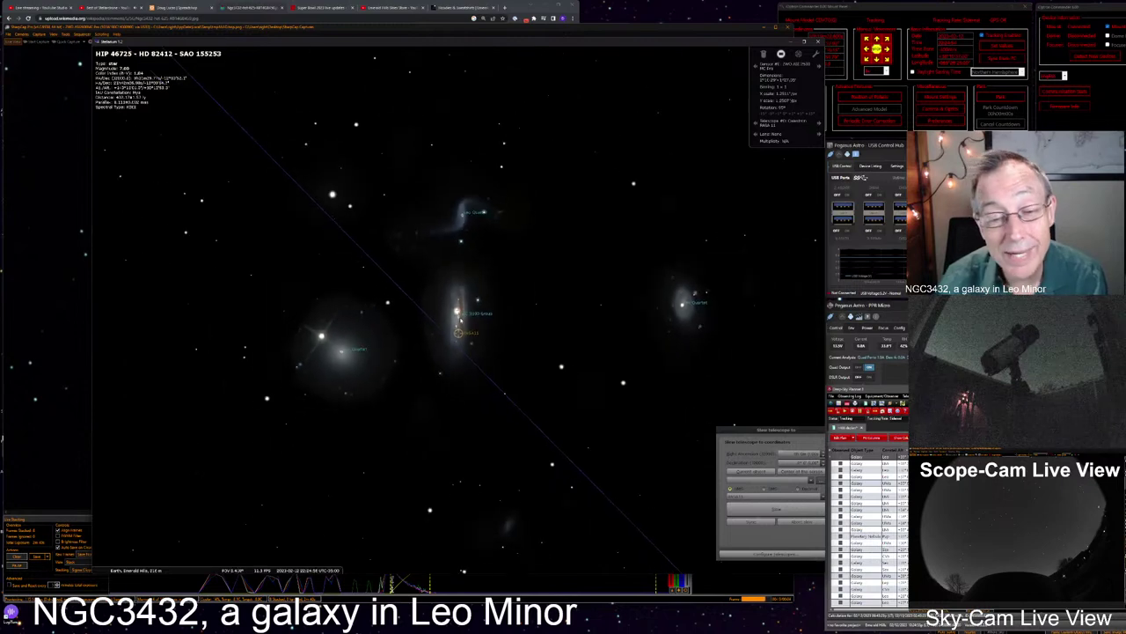
{"action": "left_click", "coordinate": [44, 403]}
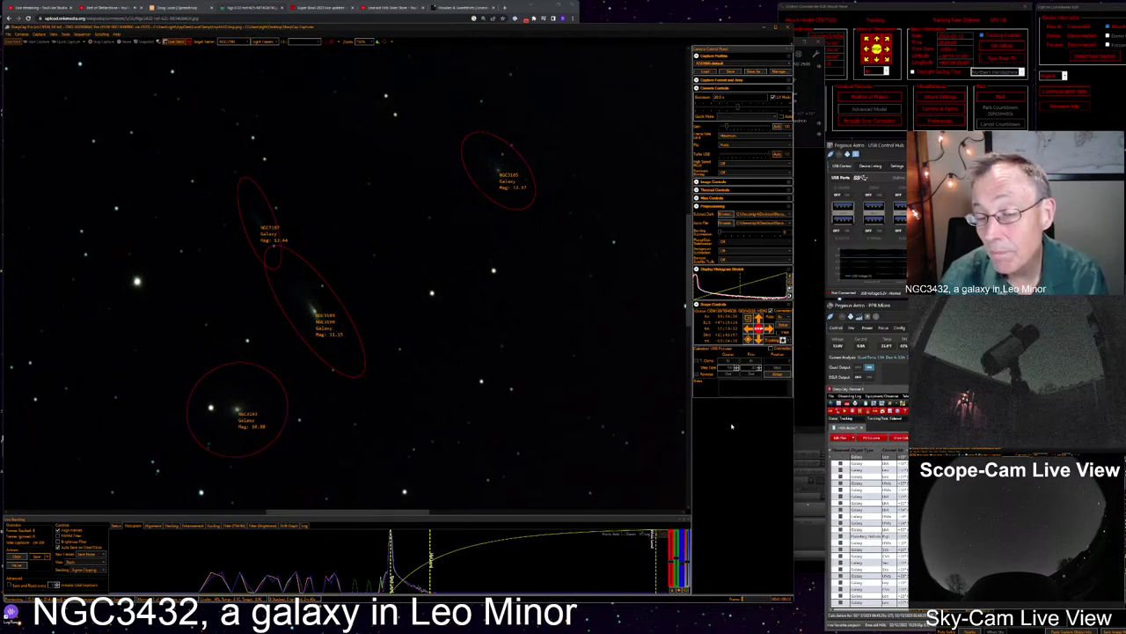
{"action": "left_click", "coordinate": [795, 400]}
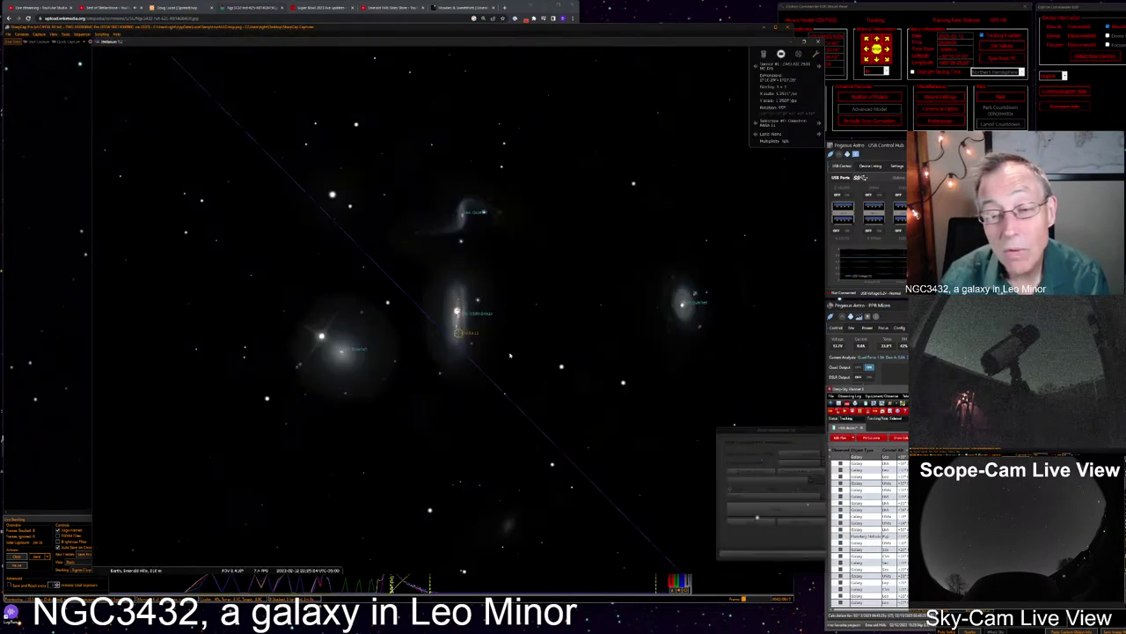
{"action": "scroll", "coordinate": [474, 331], "scroll_direction": "up", "scroll_amount": 5}
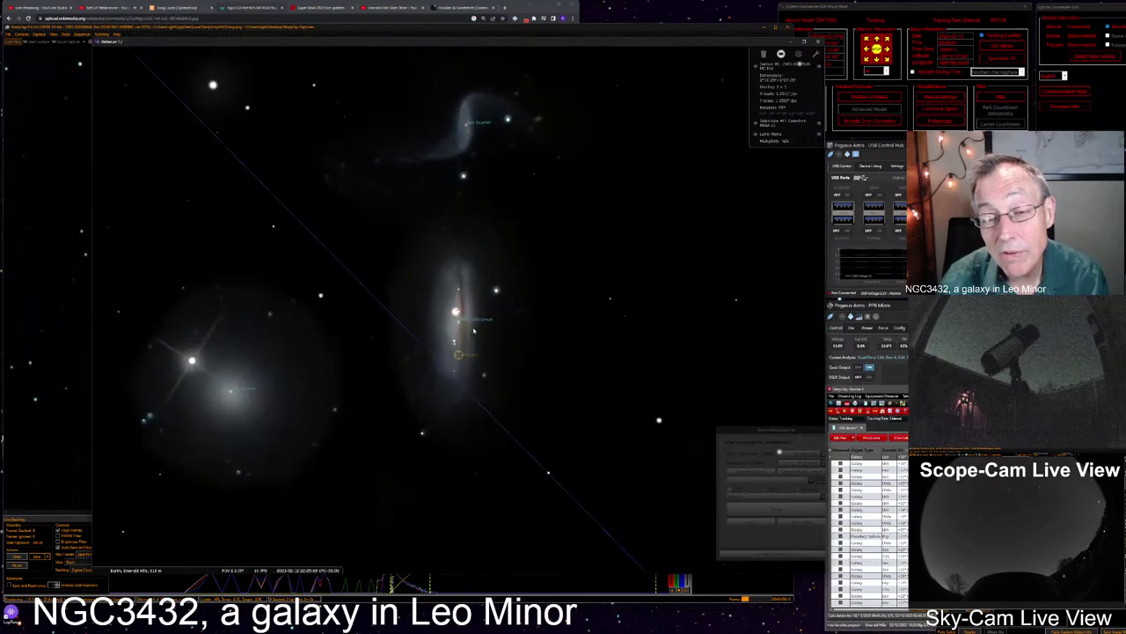
{"action": "scroll", "coordinate": [473, 330], "scroll_direction": "up", "scroll_amount": 2}
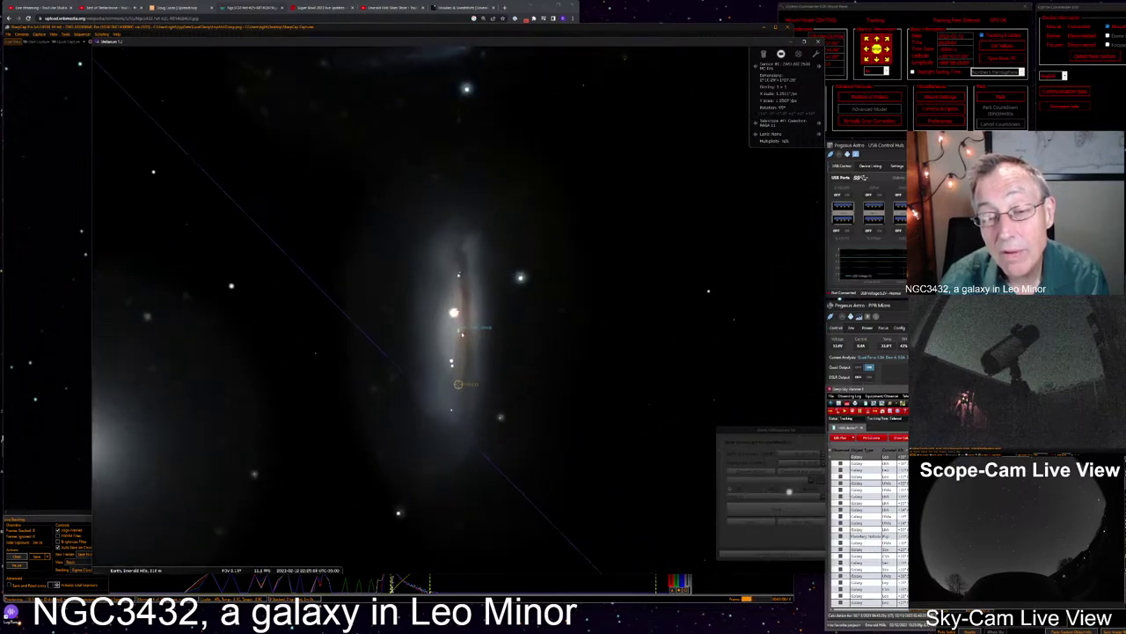
{"action": "scroll", "coordinate": [461, 333], "scroll_direction": "down", "scroll_amount": 6}
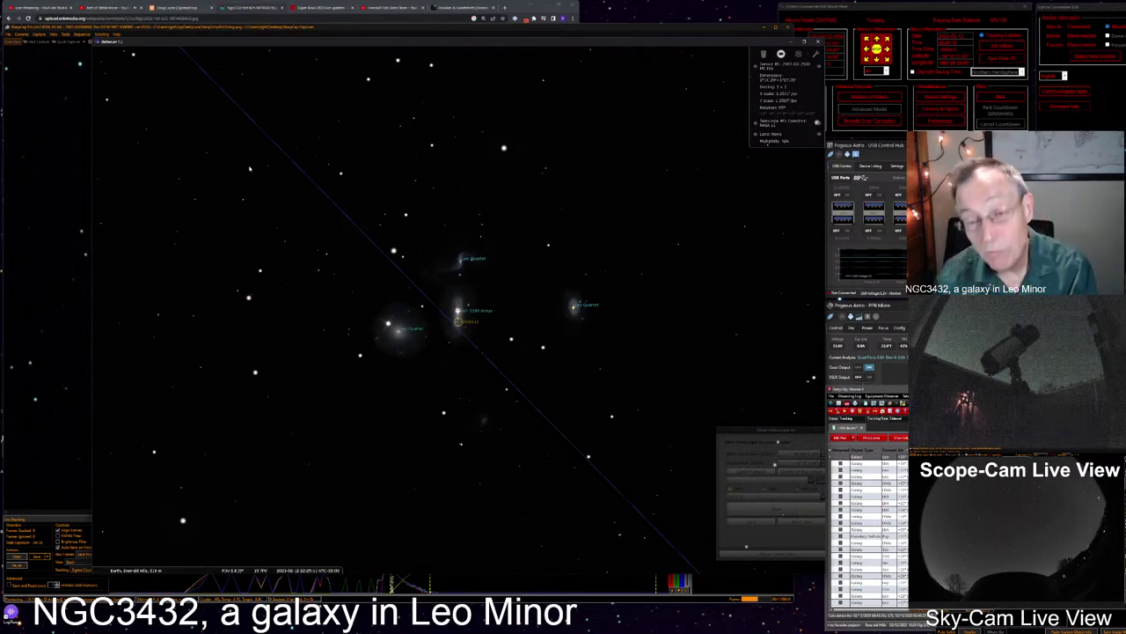
Search for ngc3189 to centre the NGC 3190 Group
{"action": "key", "text": "F3"}
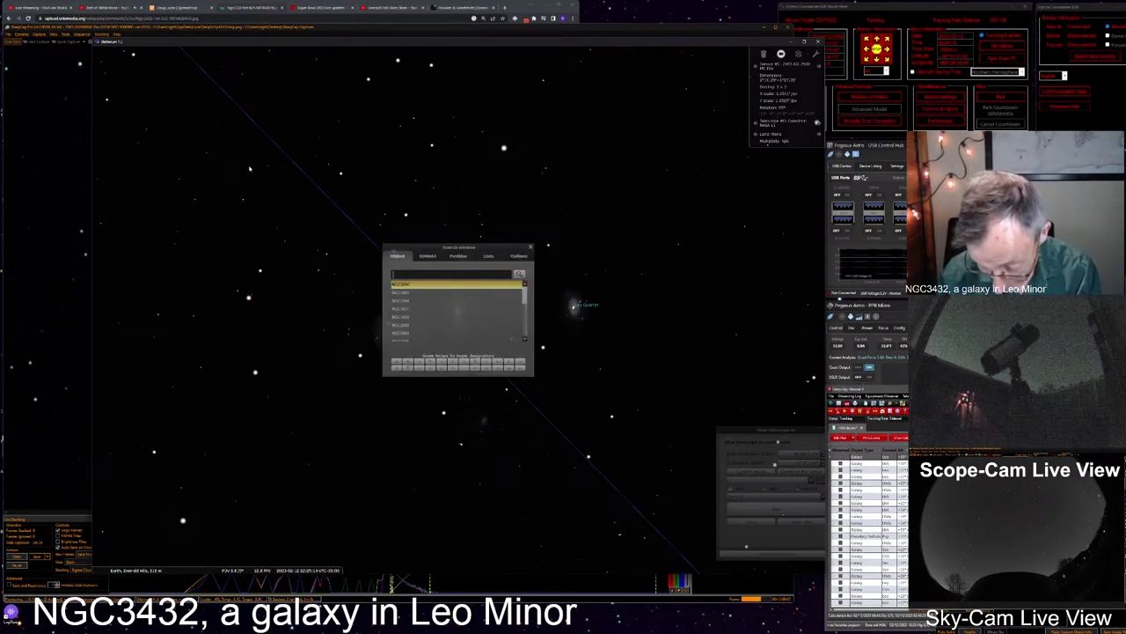
{"action": "type", "text": "ngc3189"}
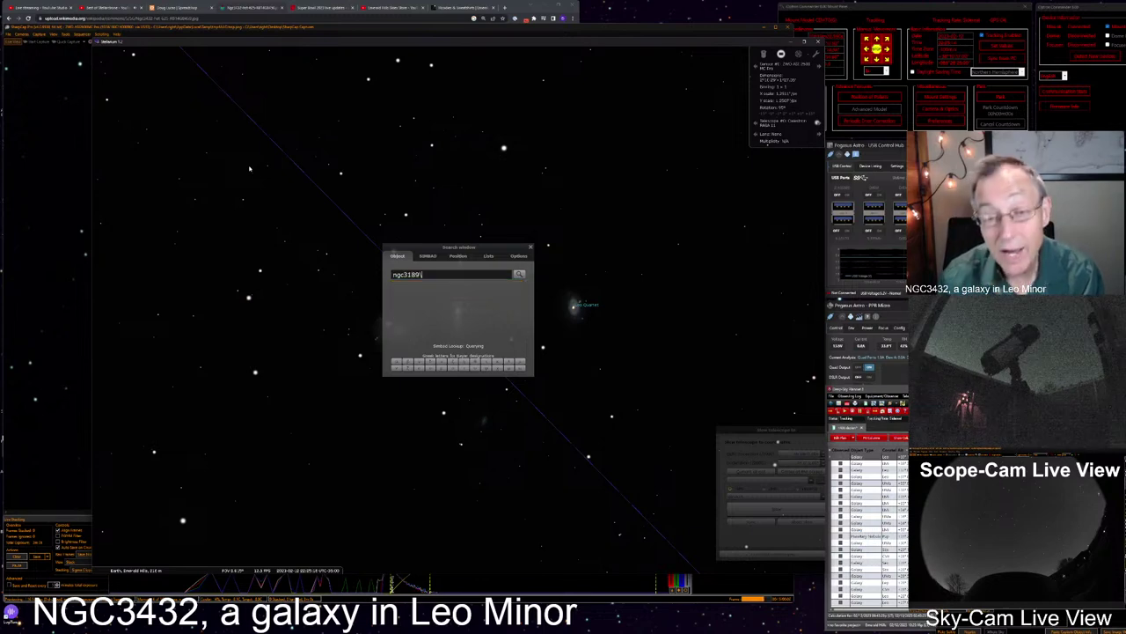
{"action": "key", "text": "Return"}
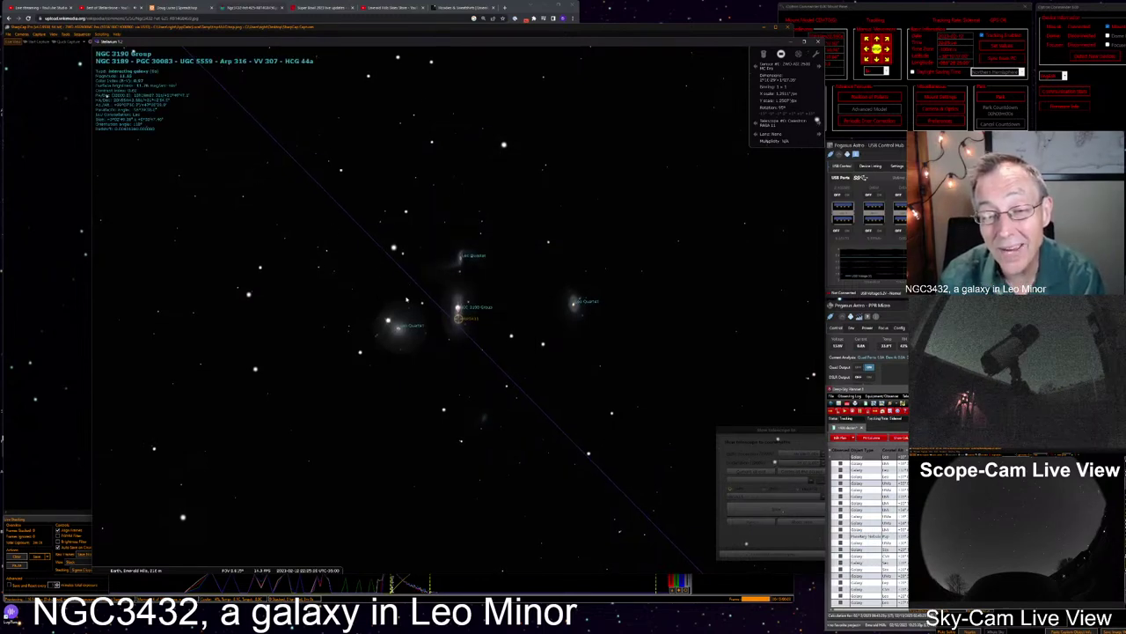
Zoom in and out around NGC 3190 to inspect its surrounding galaxy group
{"action": "scroll", "coordinate": [408, 302], "scroll_direction": "up", "scroll_amount": 2}
{"action": "scroll", "coordinate": [467, 314], "scroll_direction": "up", "scroll_amount": 3}
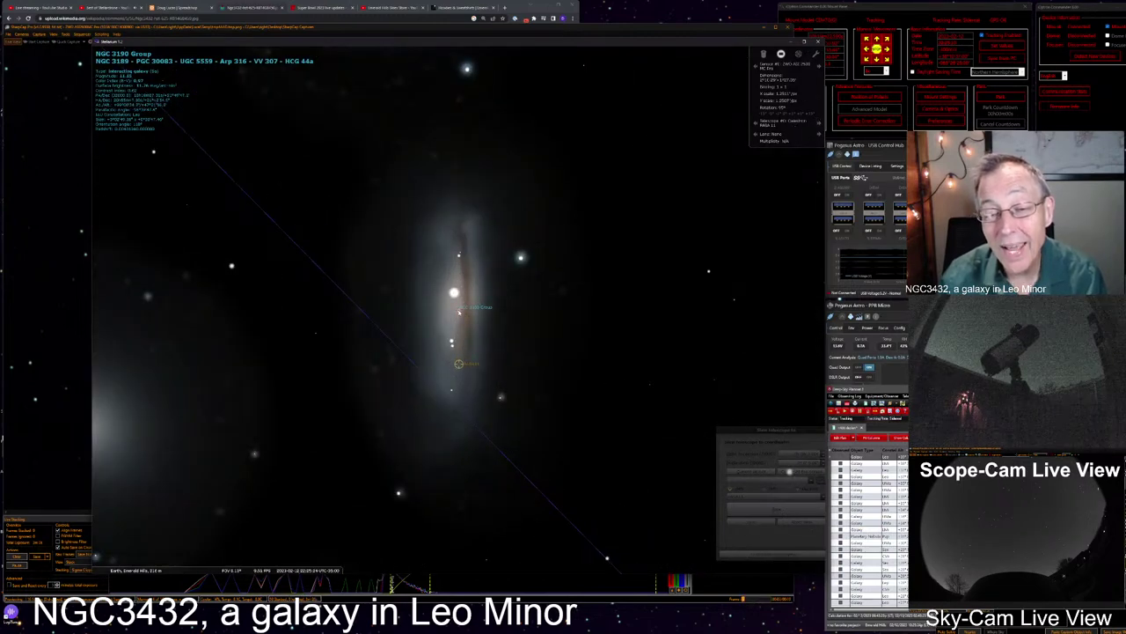
{"action": "scroll", "coordinate": [457, 312], "scroll_direction": "up", "scroll_amount": 2}
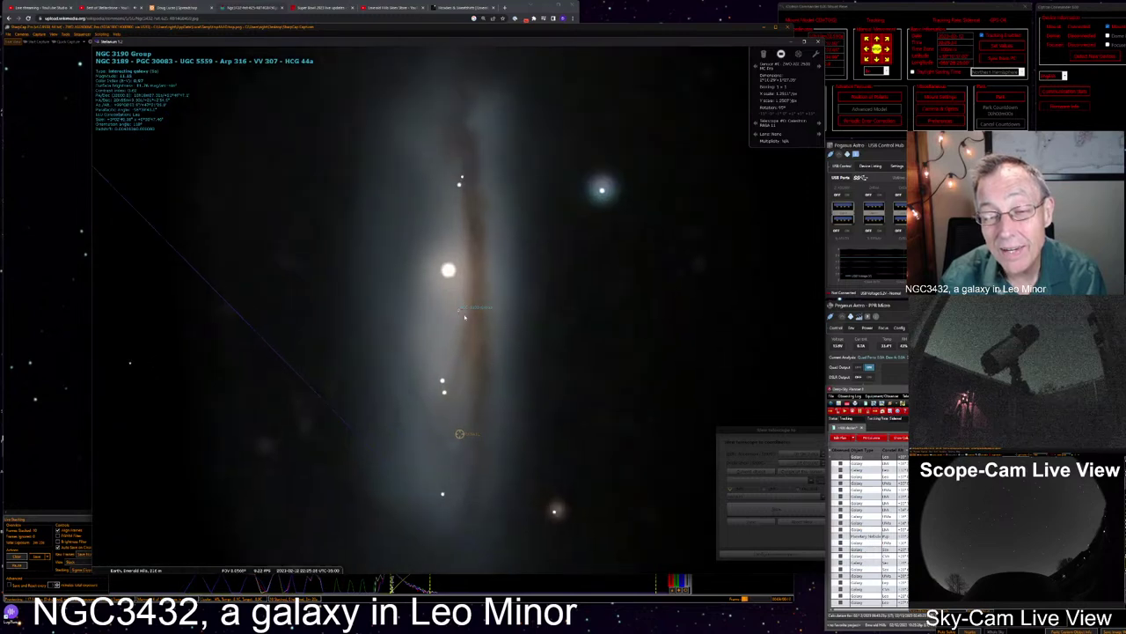
{"action": "scroll", "coordinate": [465, 317], "scroll_direction": "up", "scroll_amount": 2}
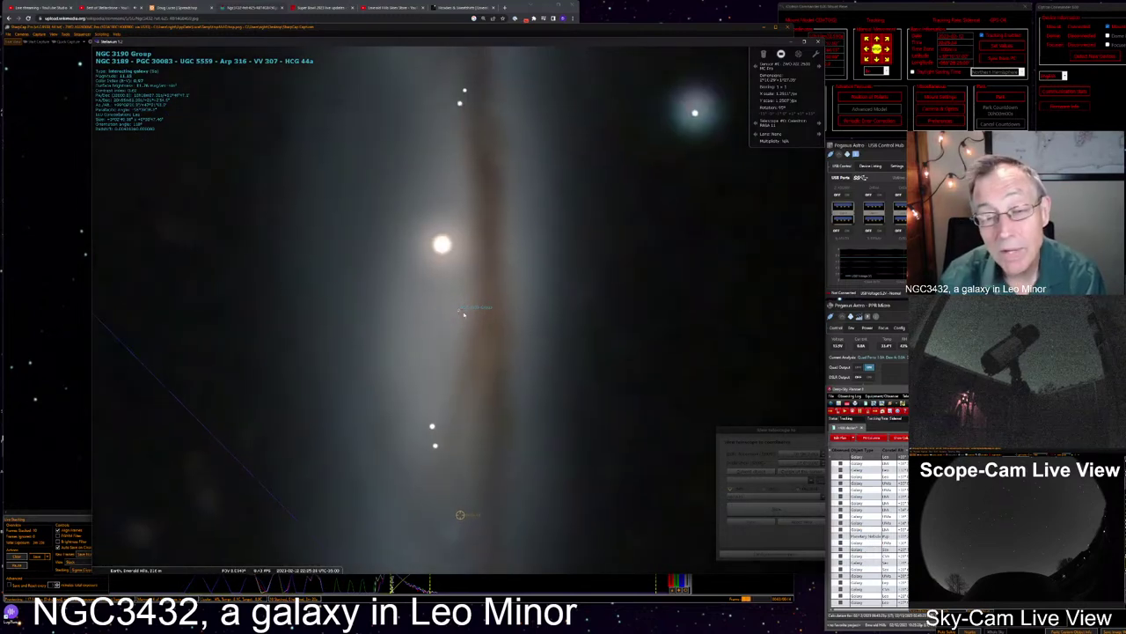
{"action": "scroll", "coordinate": [463, 313], "scroll_direction": "down", "scroll_amount": 3}
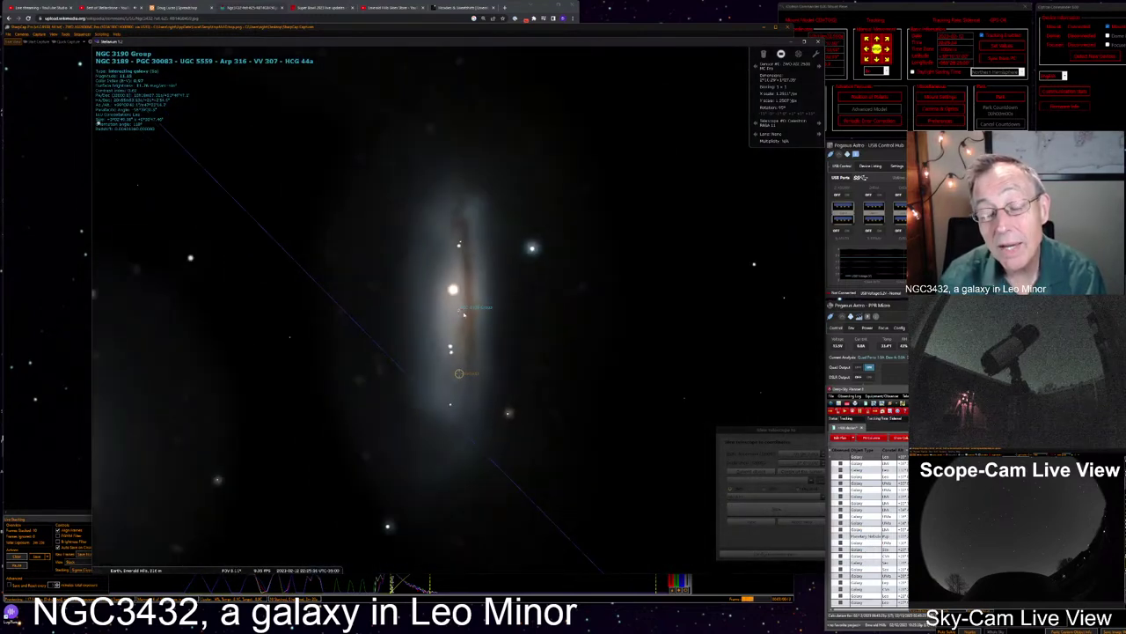
{"action": "scroll", "coordinate": [464, 313], "scroll_direction": "up", "scroll_amount": 5}
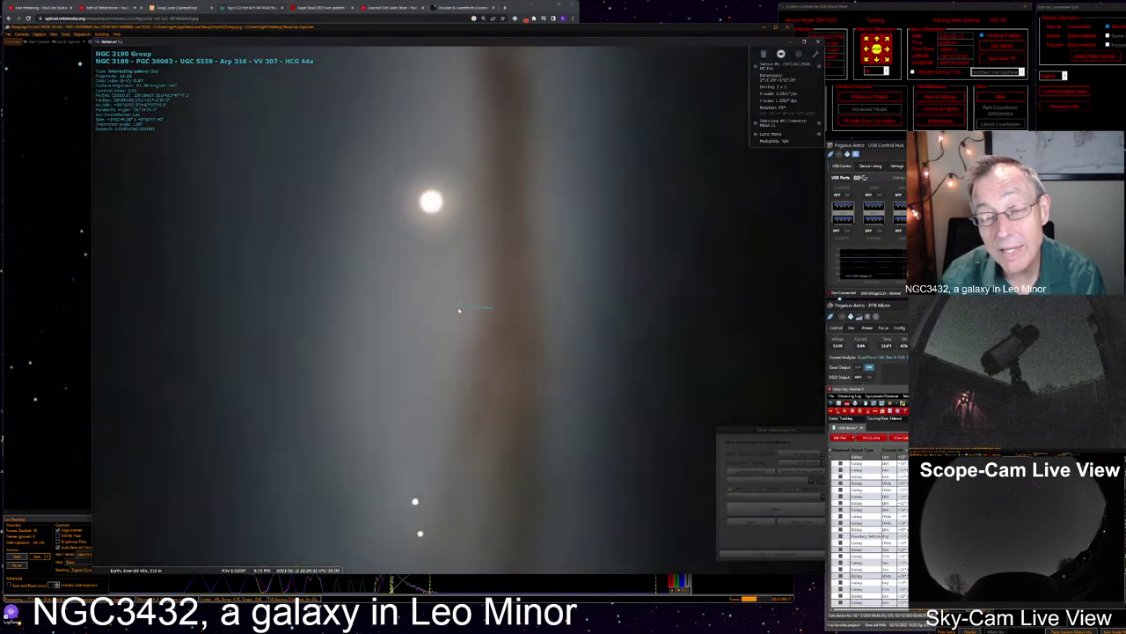
{"action": "scroll", "coordinate": [459, 310], "scroll_direction": "down", "scroll_amount": 5}
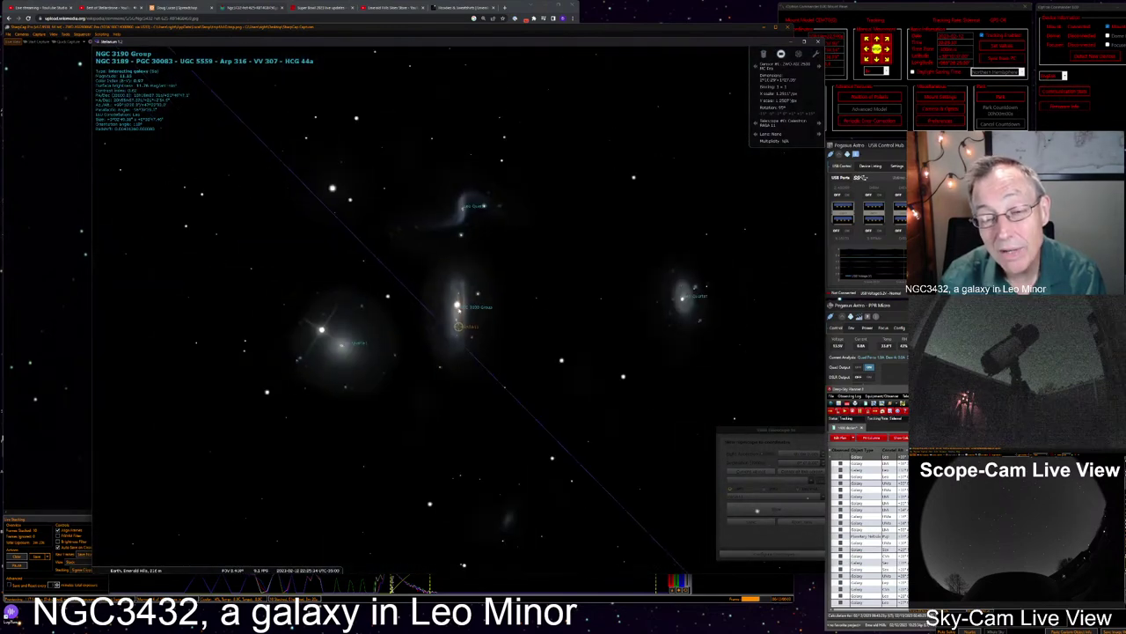
{"action": "scroll", "coordinate": [459, 310], "scroll_direction": "up", "scroll_amount": 2}
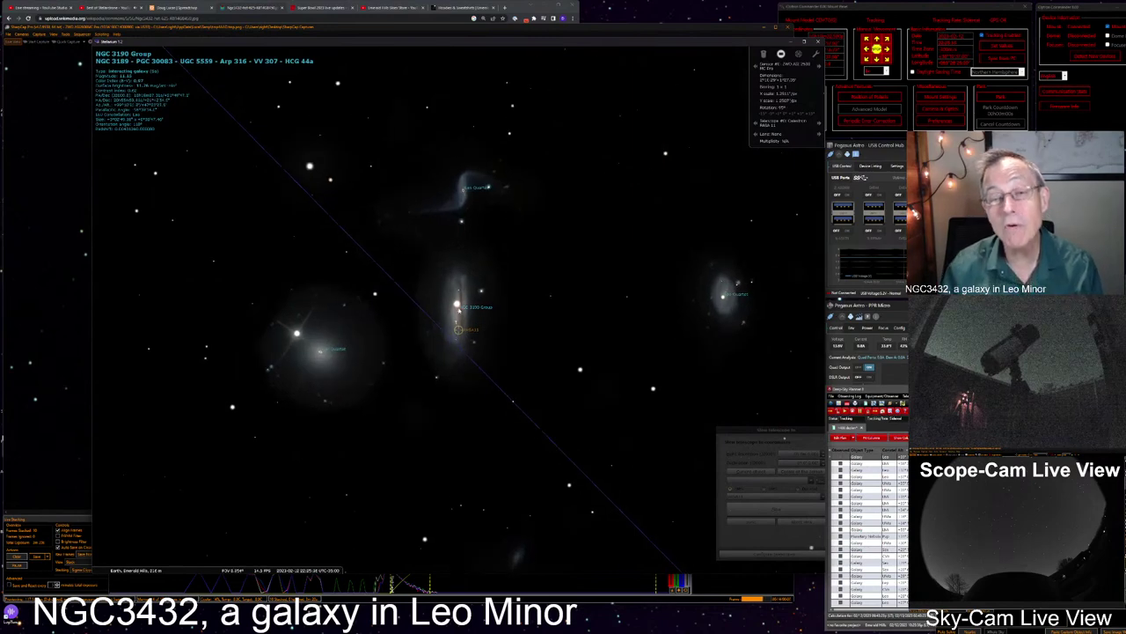
{"action": "scroll", "coordinate": [460, 311], "scroll_direction": "up", "scroll_amount": 2}
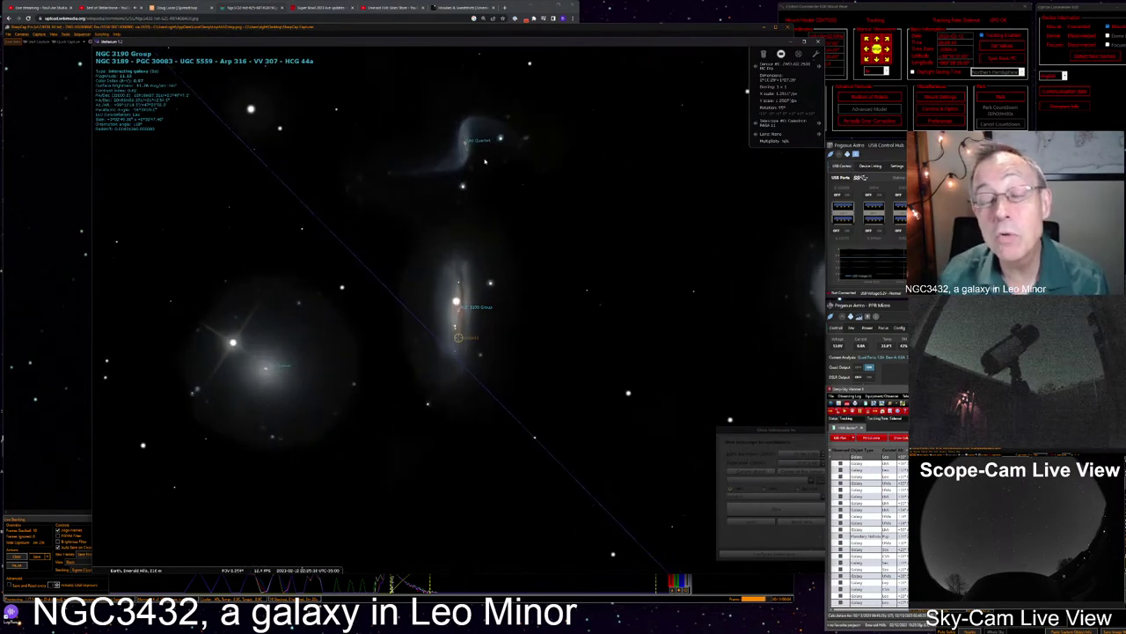
{"action": "scroll", "coordinate": [480, 163], "scroll_direction": "down", "scroll_amount": 2}
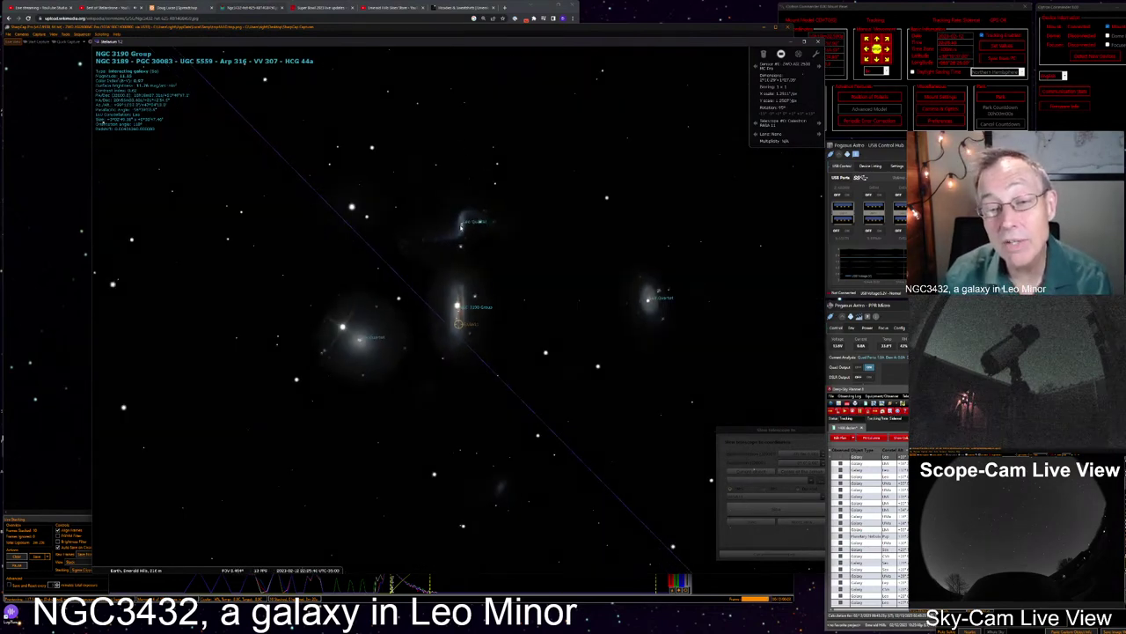
Read Stellarium's details for NGC 3187, NGC 3193 and NGC 3185, then return to SharpCap
{"action": "left_click", "coordinate": [463, 226]}
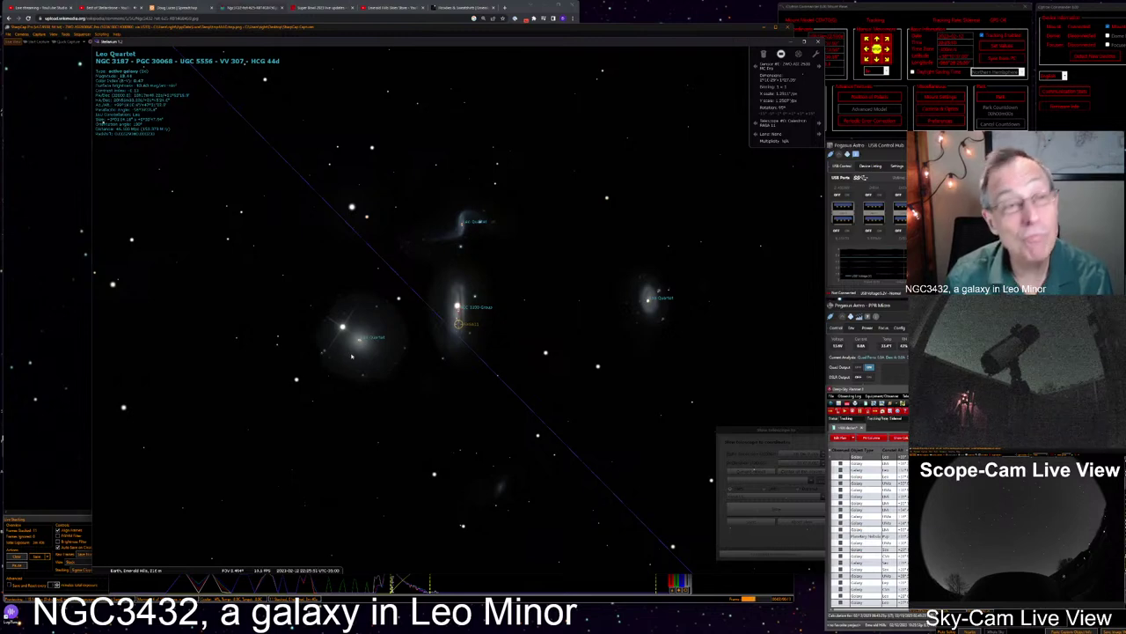
{"action": "left_click", "coordinate": [359, 339]}
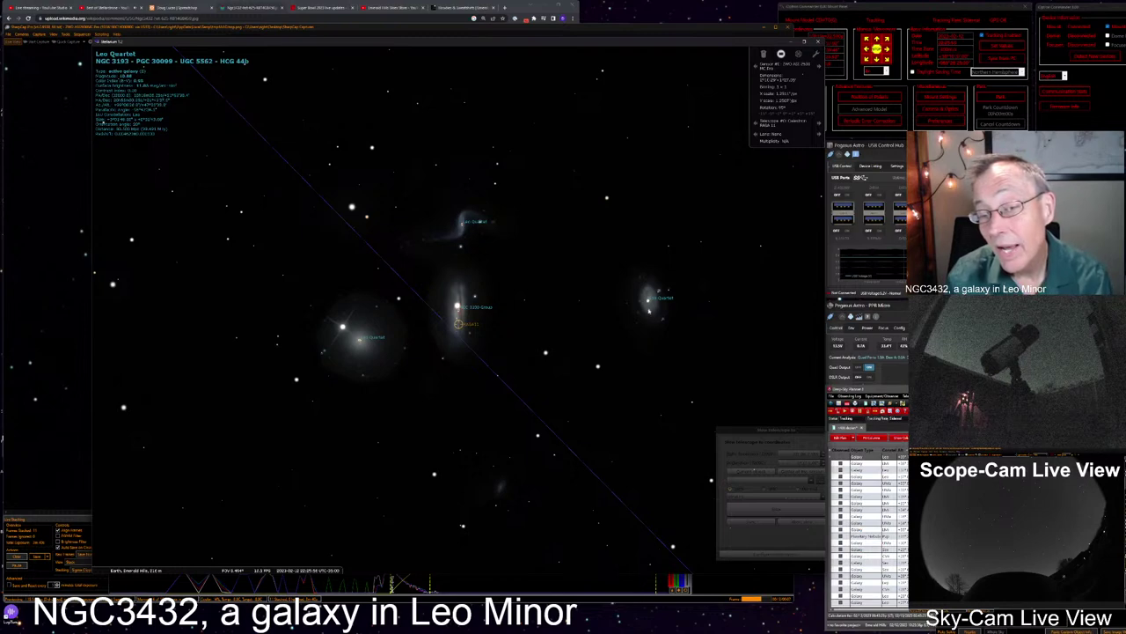
{"action": "left_click", "coordinate": [648, 301]}
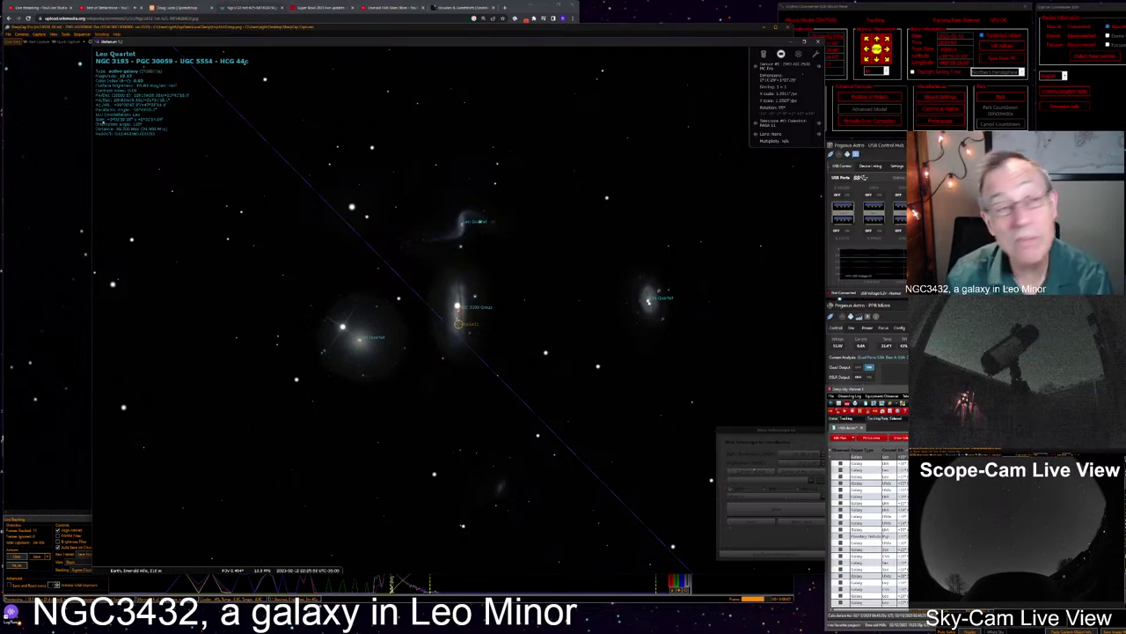
{"action": "mouse_move", "coordinate": [64, 438]}
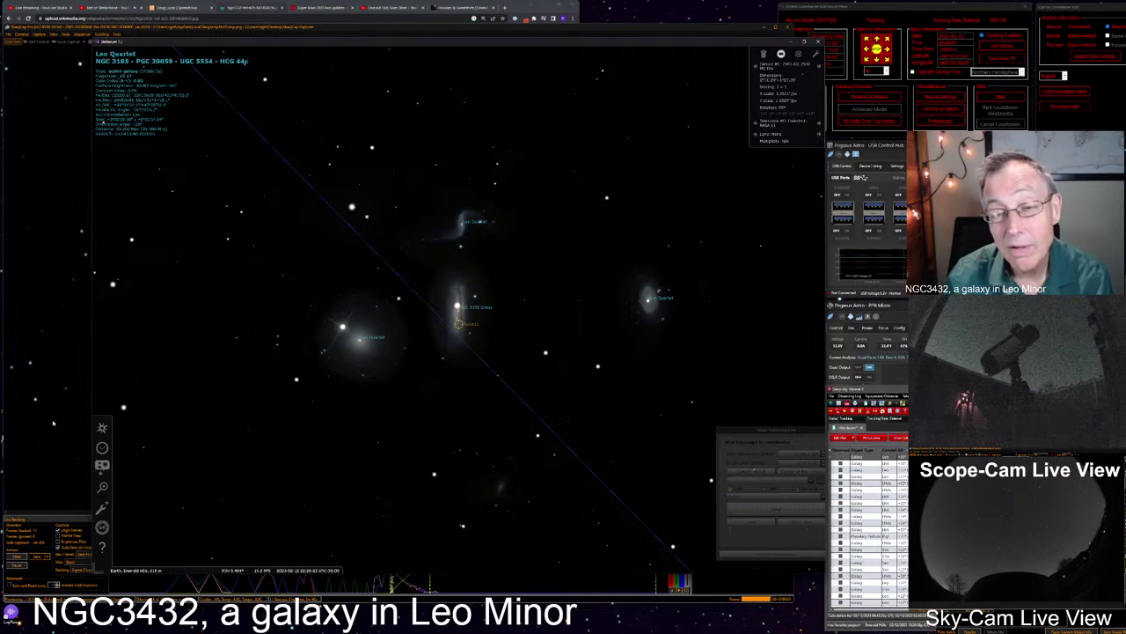
{"action": "key", "text": "alt+Tab"}
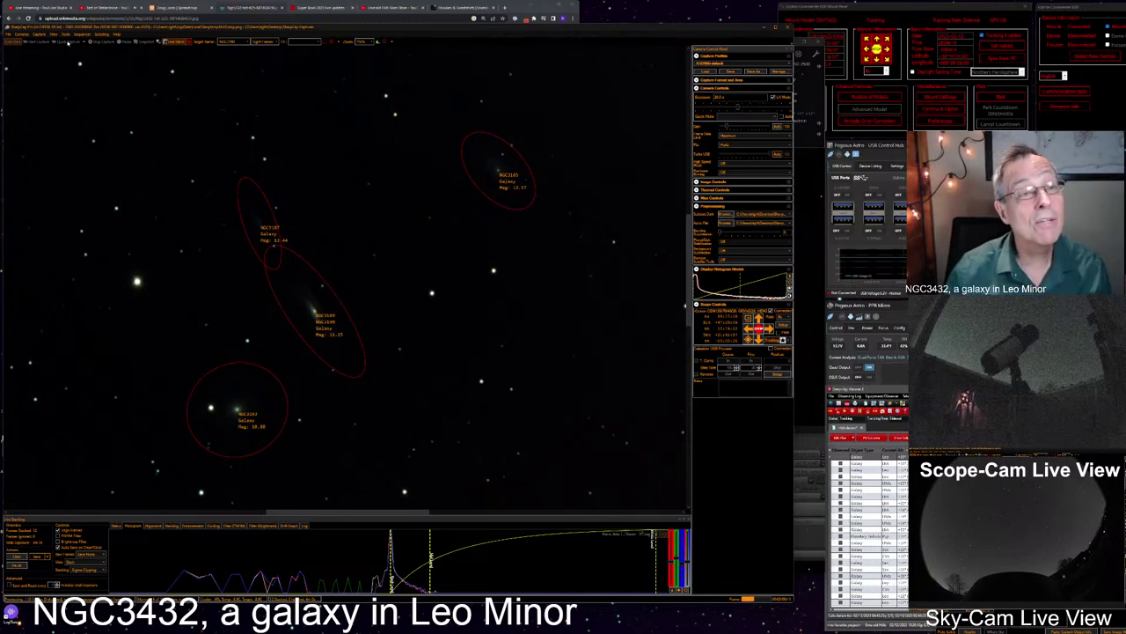
Turn off Deep Sky Image Annotation and zoom into the unlabelled galaxy image
{"action": "left_click", "coordinate": [66, 34]}
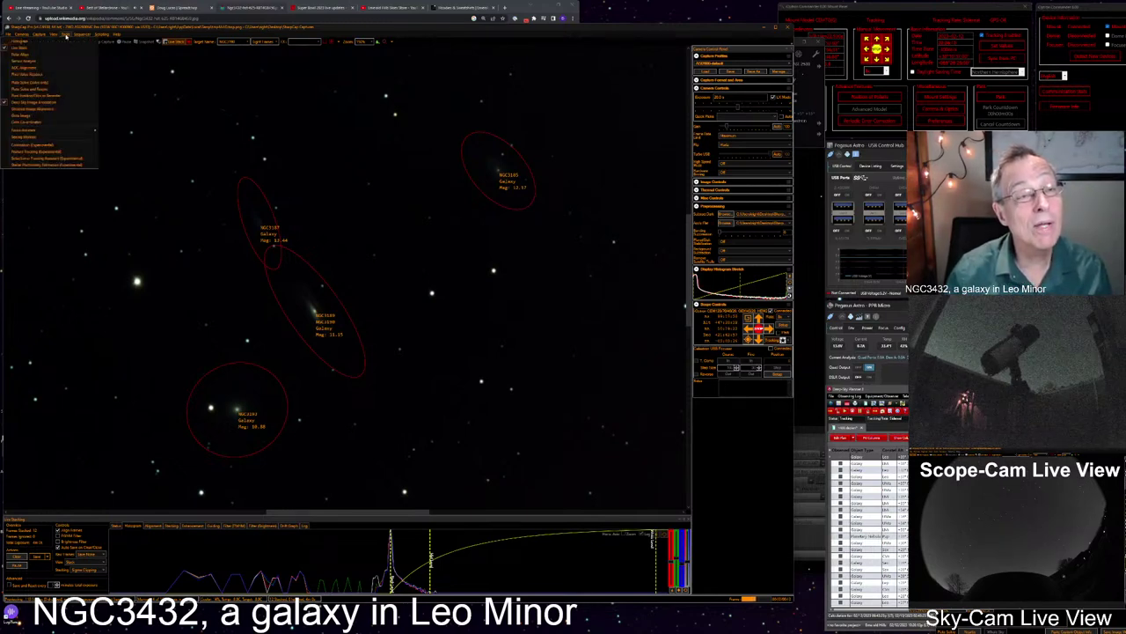
{"action": "left_click", "coordinate": [44, 102]}
{"action": "scroll", "coordinate": [308, 321], "scroll_direction": "up", "scroll_amount": 3}
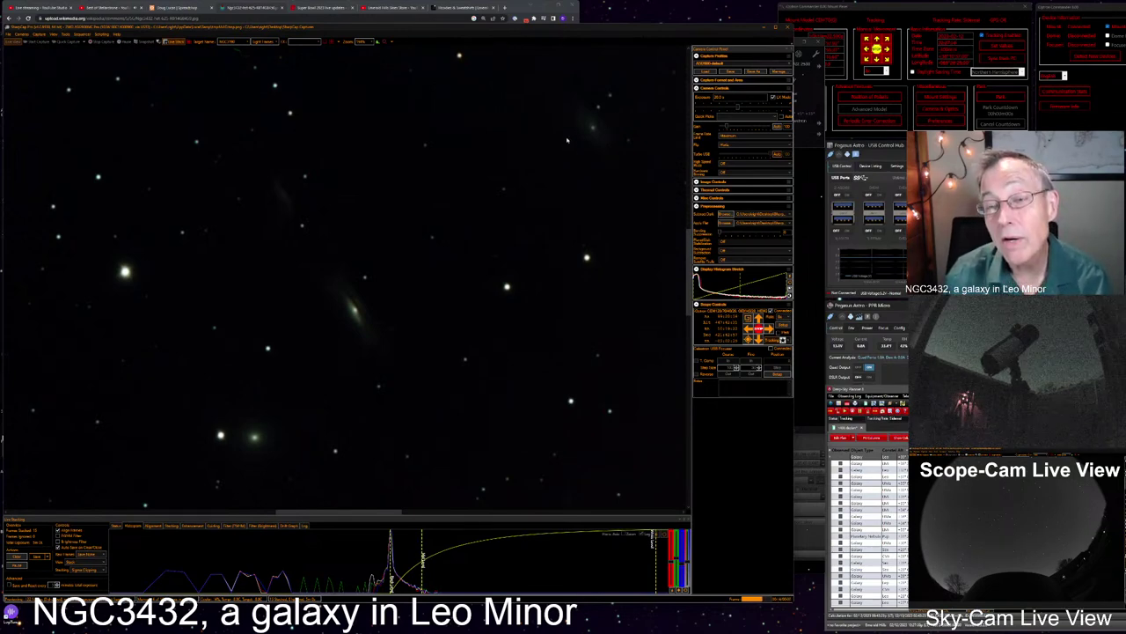
{"action": "scroll", "coordinate": [600, 135], "scroll_direction": "up", "scroll_amount": 1}
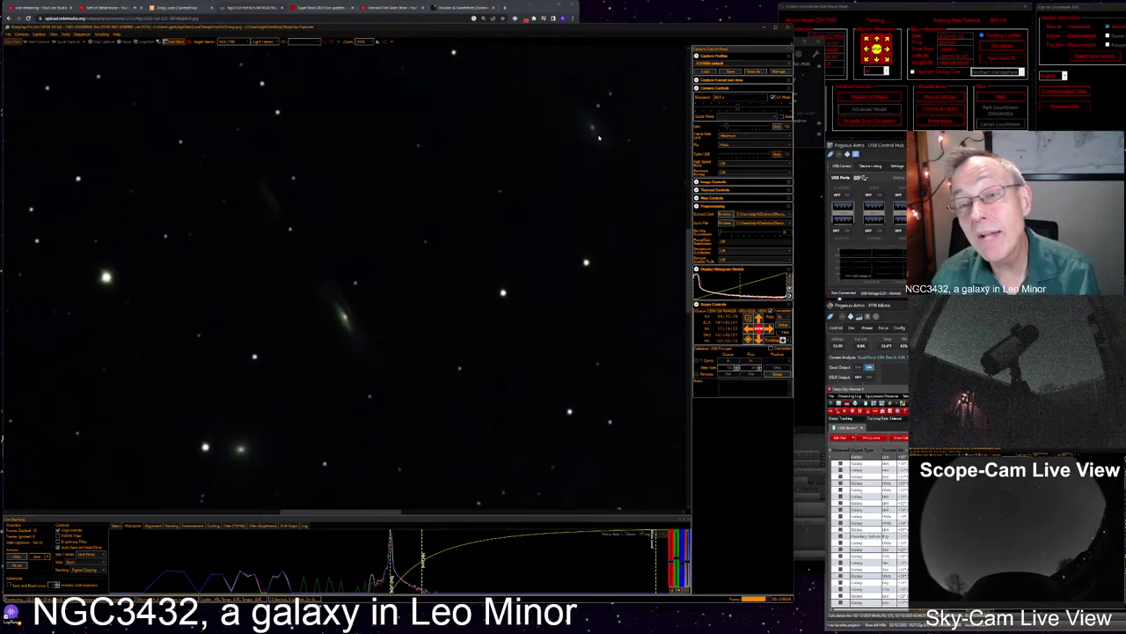
{"action": "scroll", "coordinate": [598, 137], "scroll_direction": "up", "scroll_amount": 2}
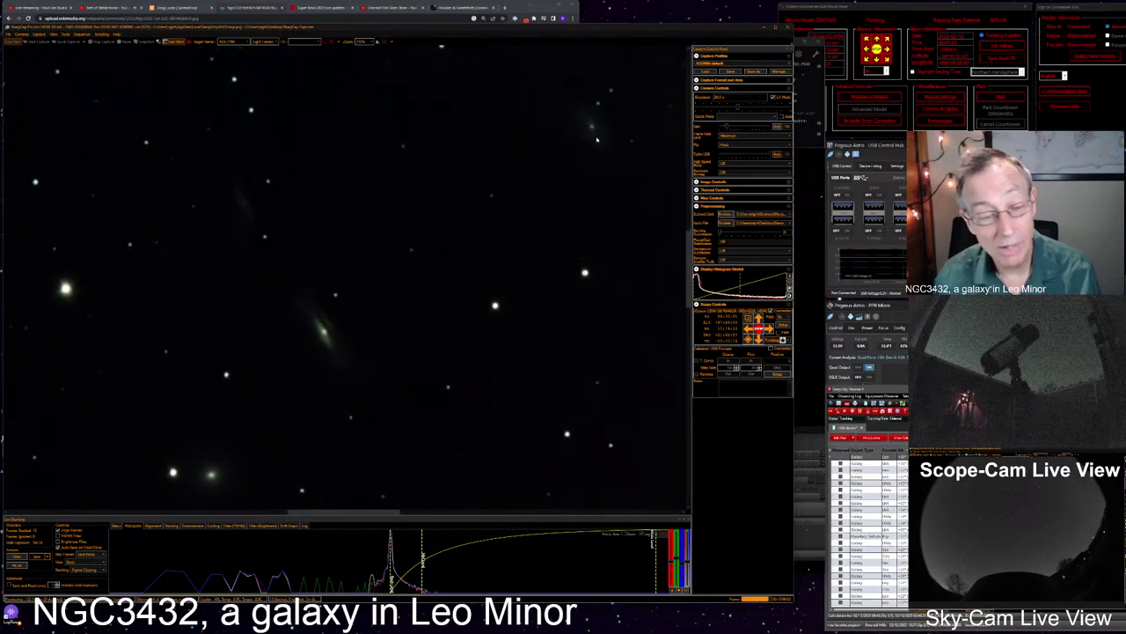
{"action": "scroll", "coordinate": [595, 141], "scroll_direction": "down", "scroll_amount": 2}
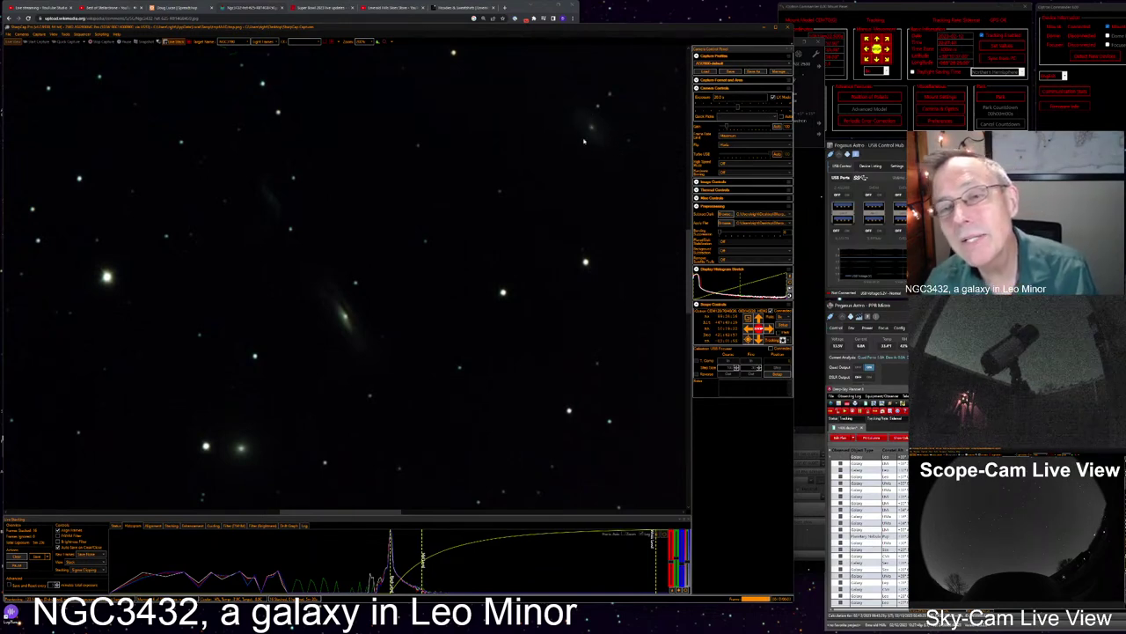
Select NGC 3185 on the Stellarium chart and go back to the live stack
{"action": "scroll", "coordinate": [598, 135], "scroll_direction": "up", "scroll_amount": 1}
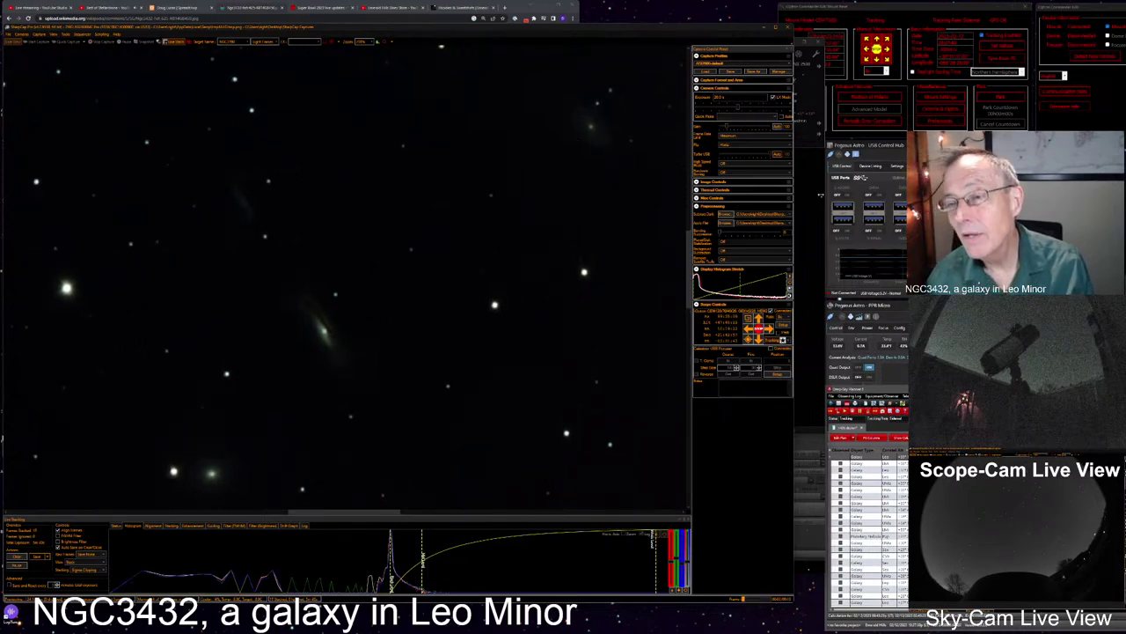
{"action": "key", "text": "alt+Tab"}
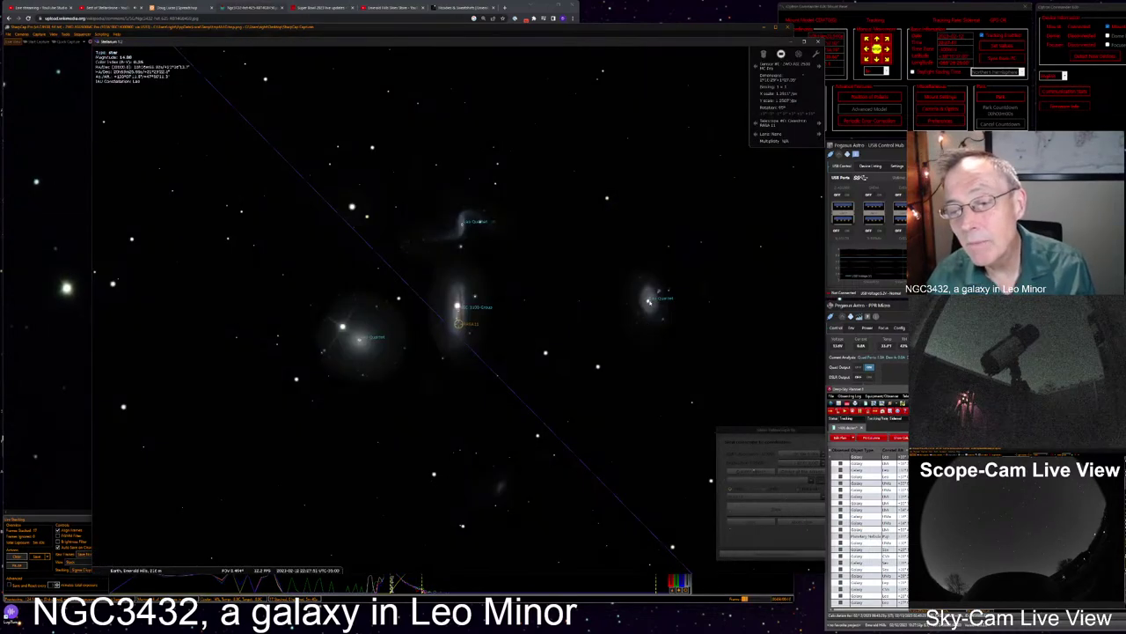
{"action": "left_click", "coordinate": [649, 300]}
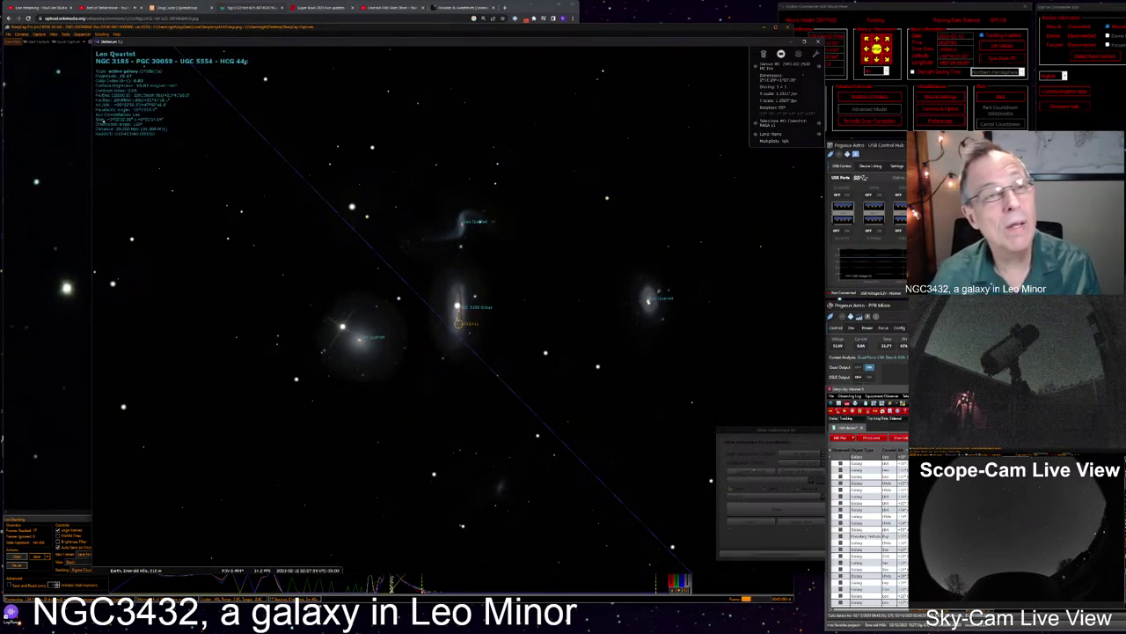
{"action": "key", "text": "alt+Tab"}
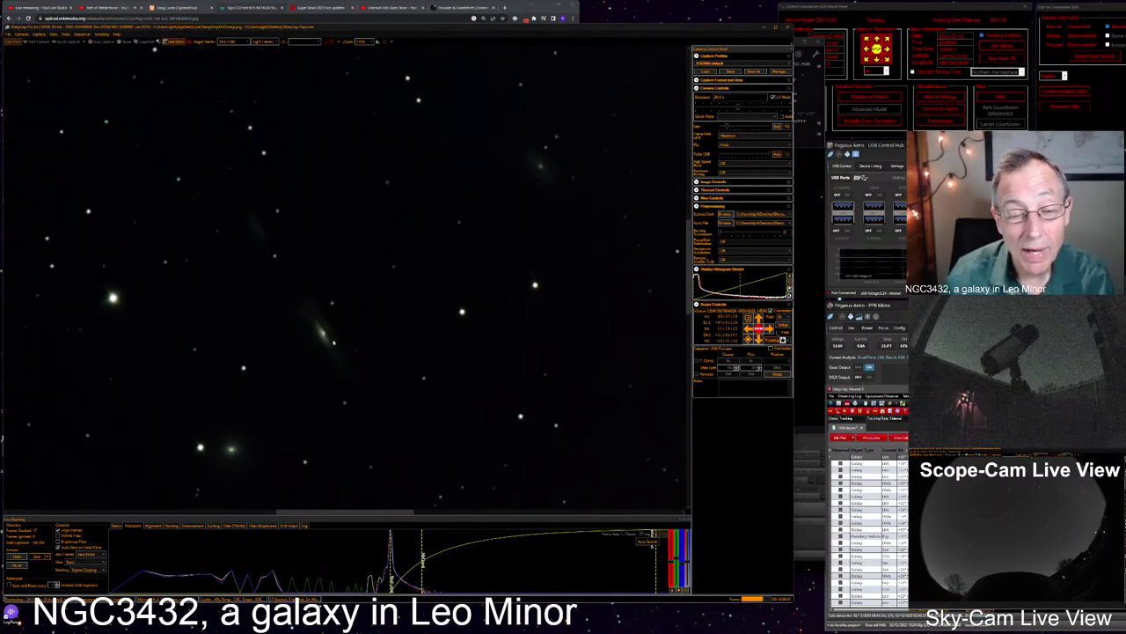
Compare the live stack with the Leo Quartet chart repeatedly, then lower the stretch midpoint to brighten
{"action": "key", "text": "alt+Tab"}
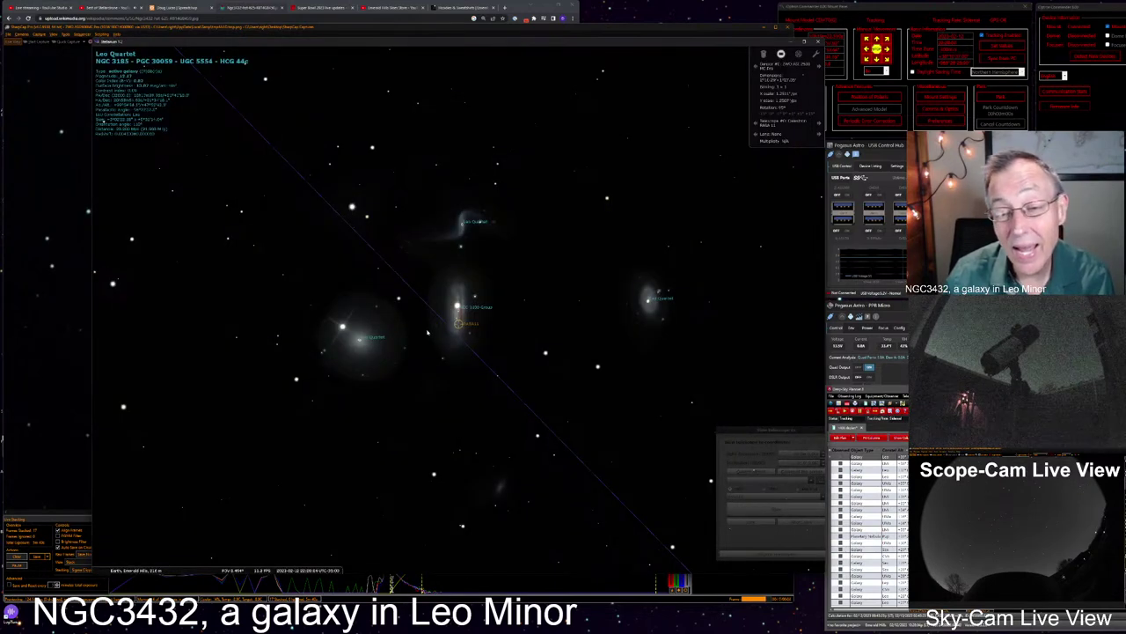
{"action": "key", "text": "alt+Tab"}
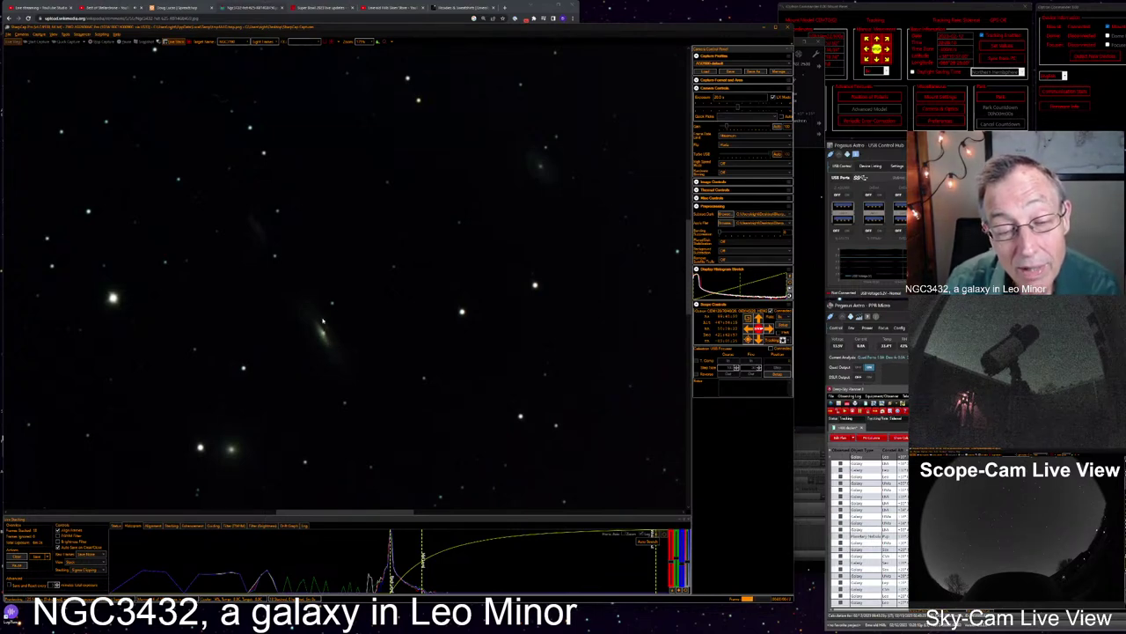
{"action": "key", "text": "alt+Tab"}
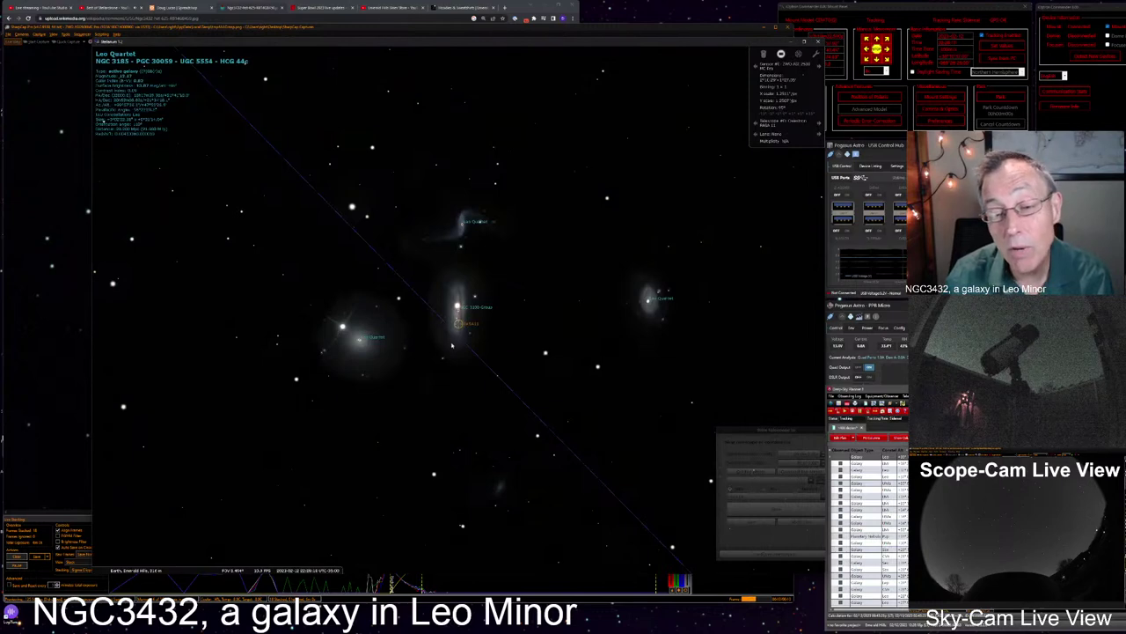
{"action": "key", "text": "alt+Tab"}
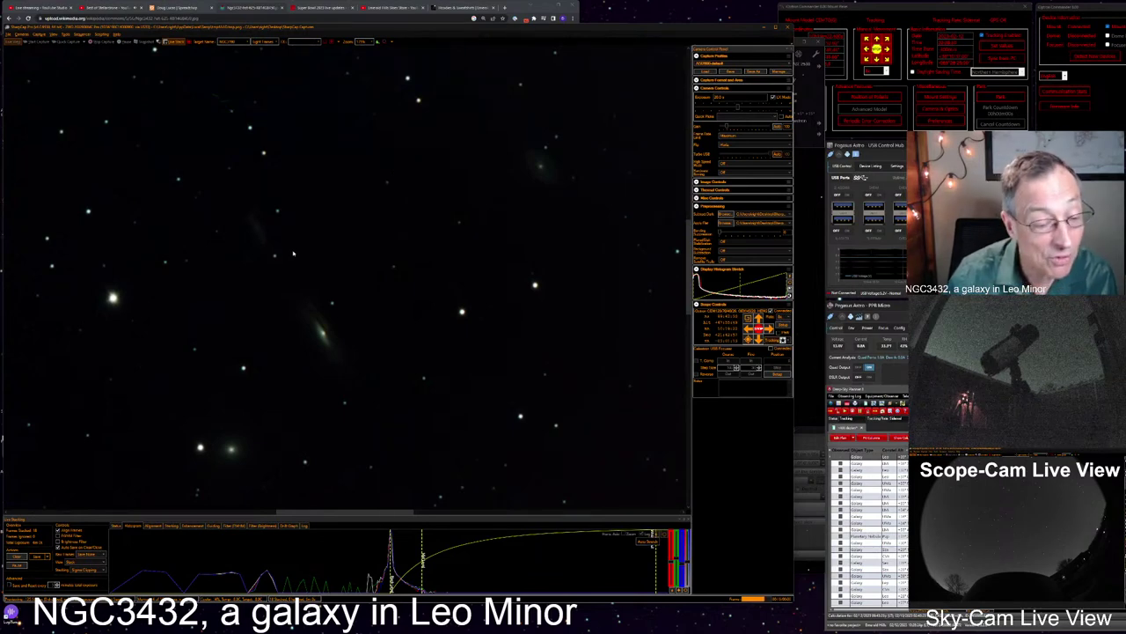
{"action": "key", "text": "alt+Tab"}
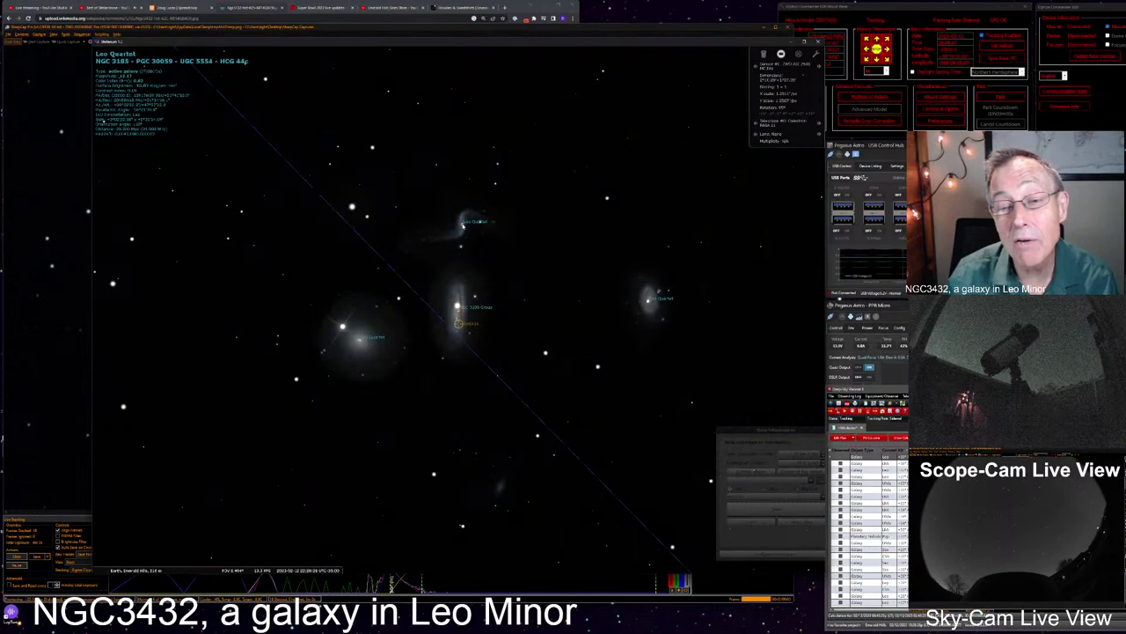
{"action": "key", "text": "alt+Tab"}
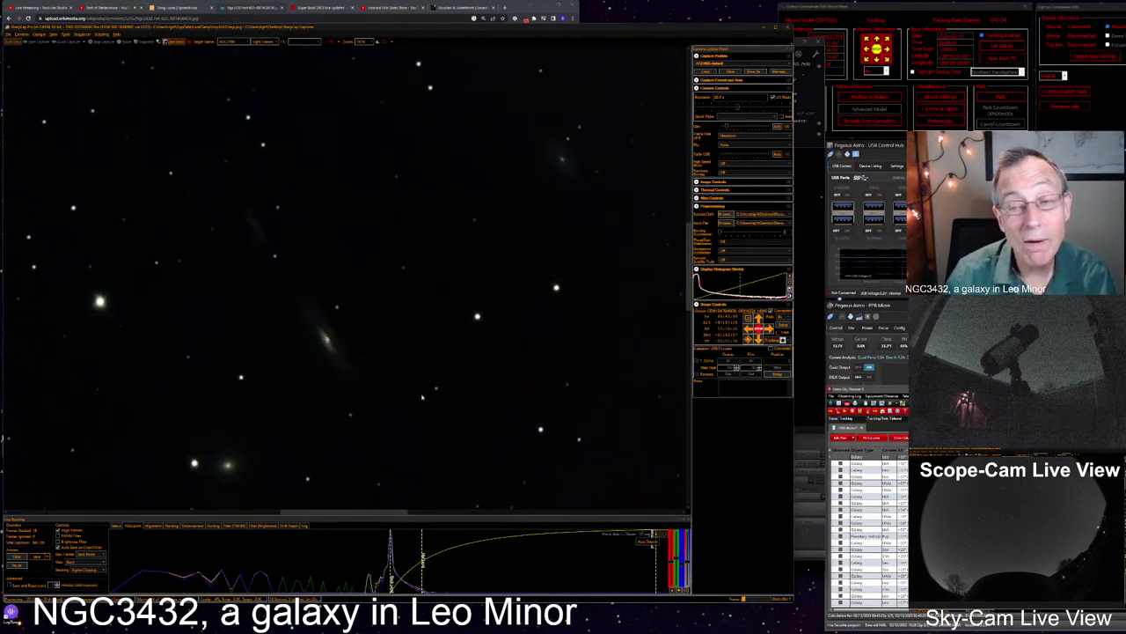
{"action": "left_click_drag", "start_coordinate": [423, 557], "coordinate": [410, 557]}
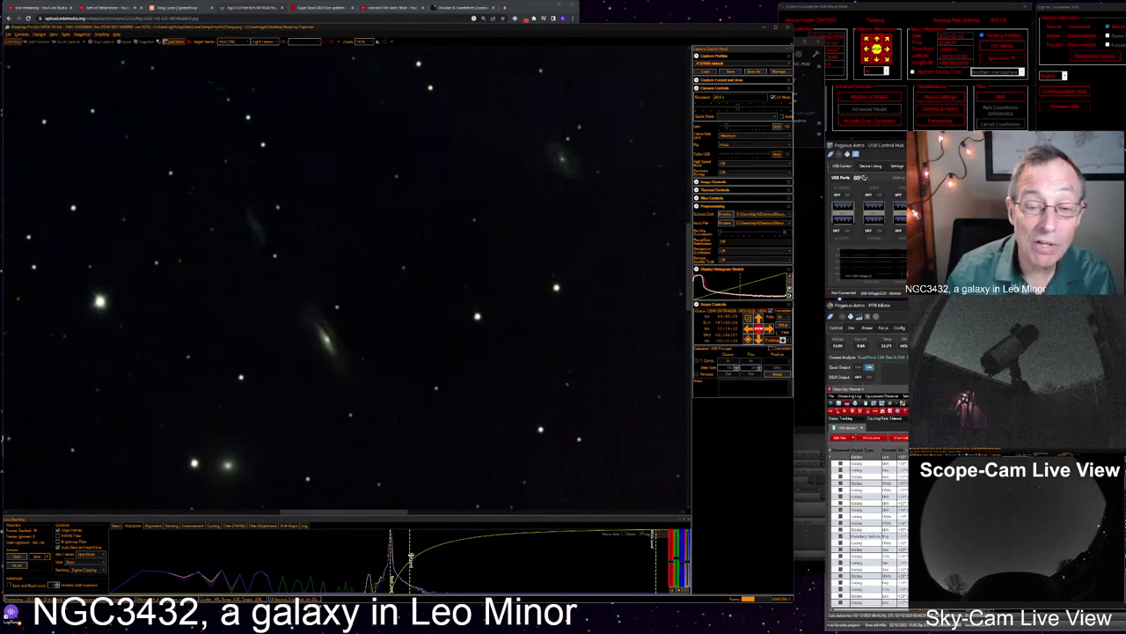
{"action": "left_click_drag", "start_coordinate": [410, 558], "coordinate": [407, 558]}
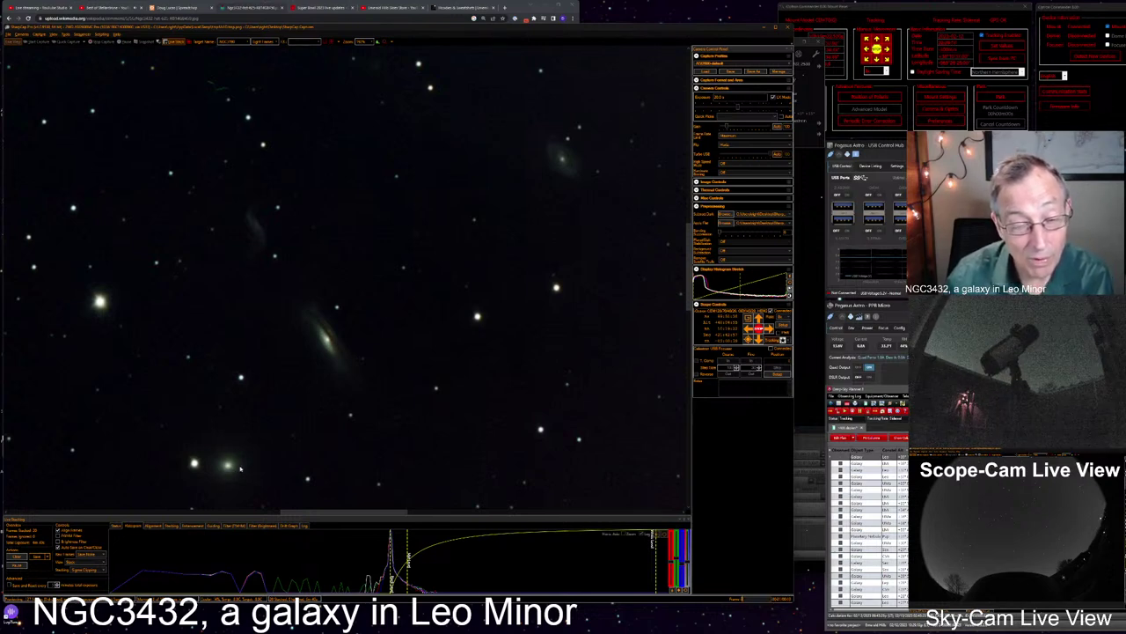
{"action": "scroll", "coordinate": [244, 467], "scroll_direction": "down", "scroll_amount": 1}
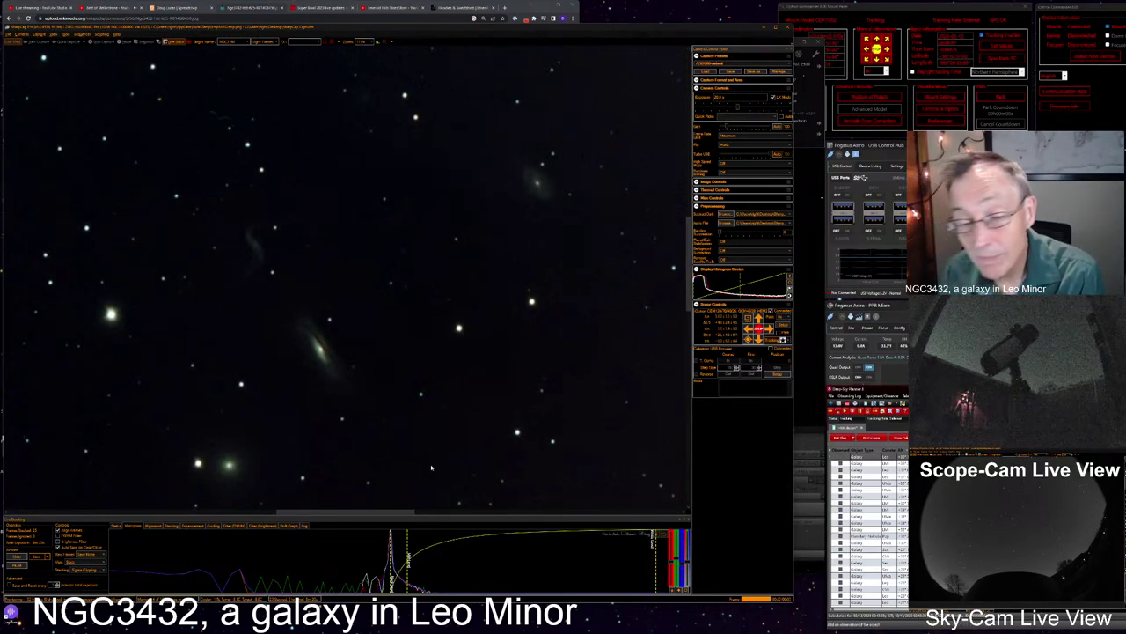
Create an observation entry with written notes for the Leo galaxy group and save it
{"action": "left_click", "coordinate": [883, 410]}
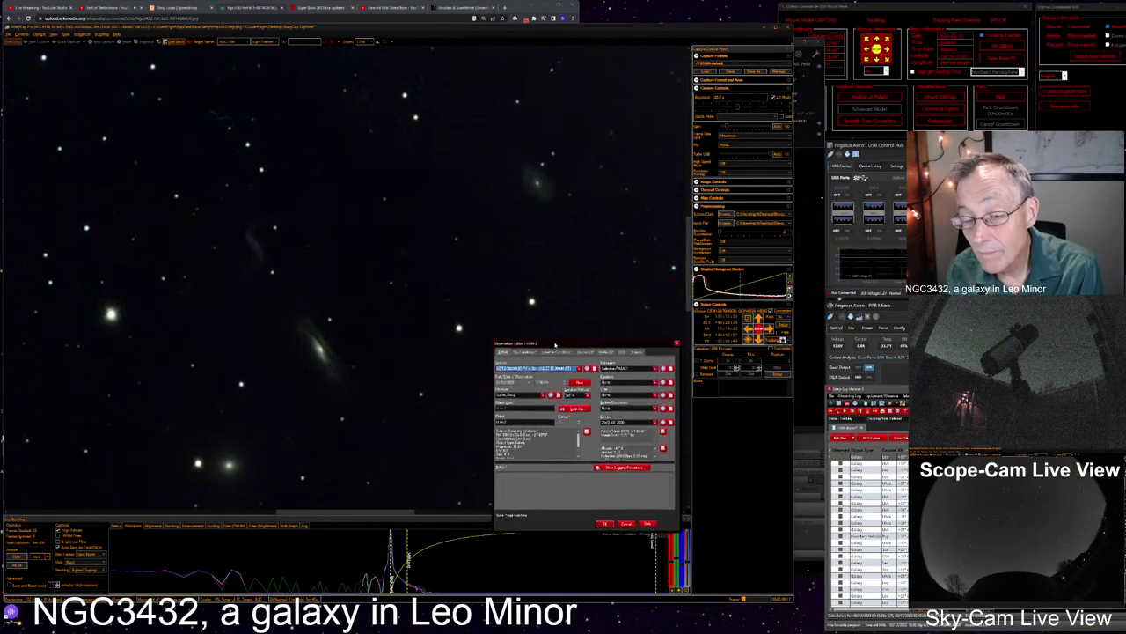
{"action": "left_click", "coordinate": [534, 471]}
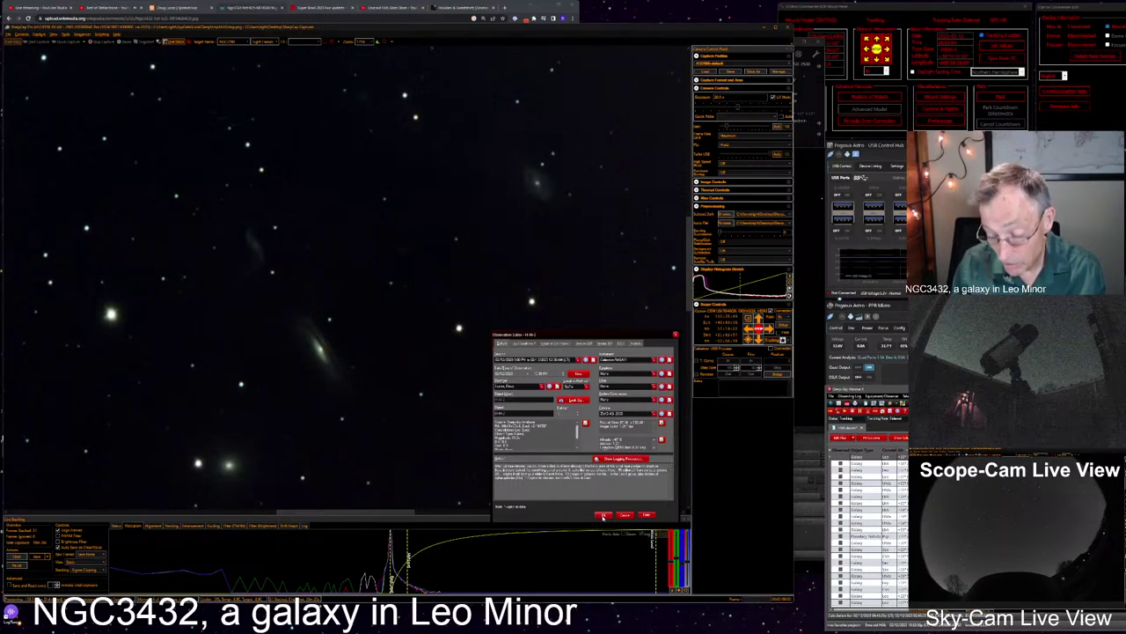
{"action": "left_click", "coordinate": [603, 515]}
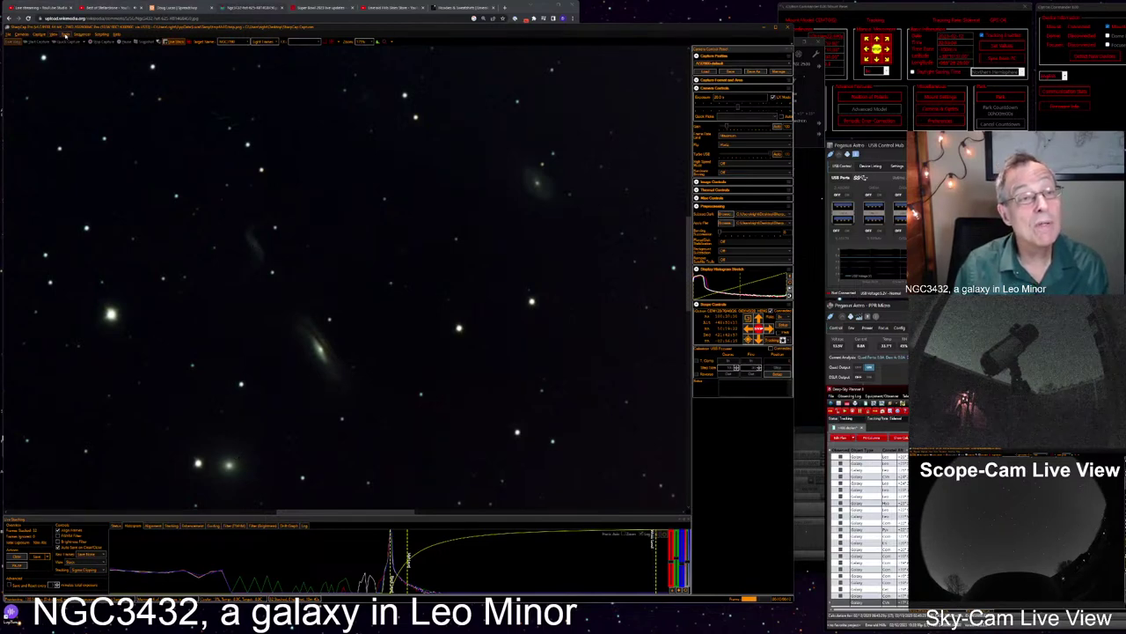
{"action": "left_click", "coordinate": [65, 34]}
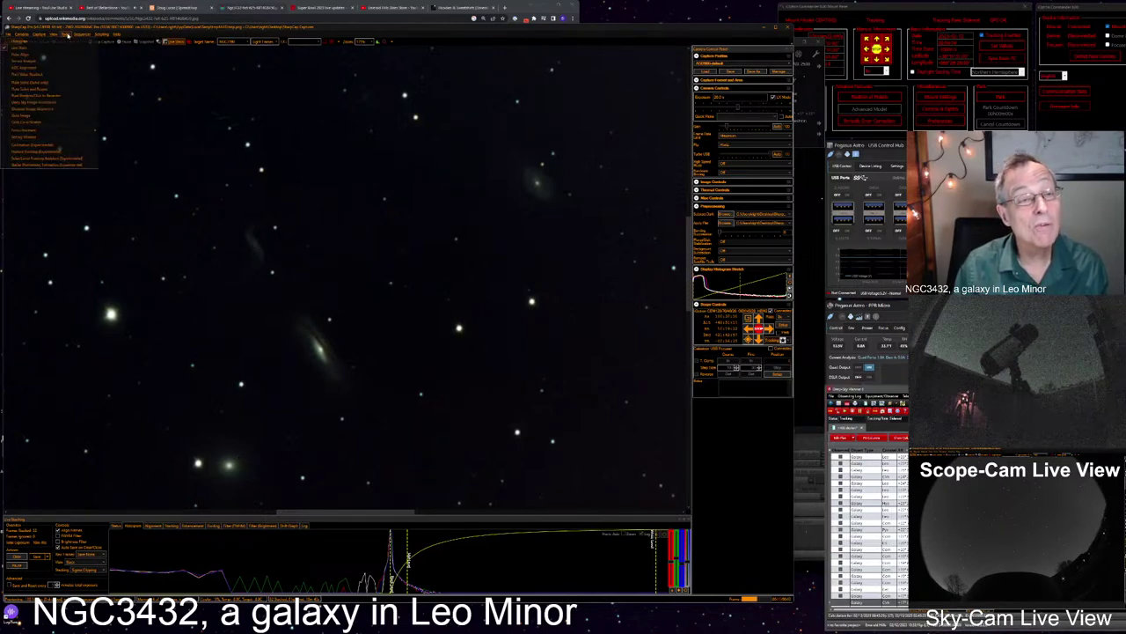
{"action": "left_click", "coordinate": [49, 103]}
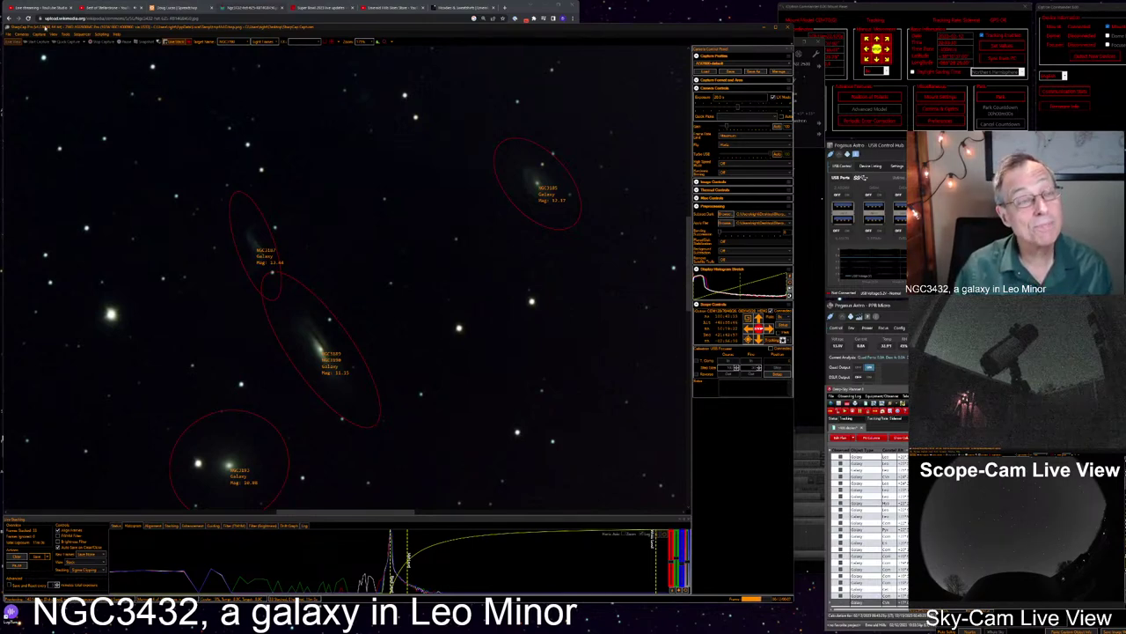
{"action": "left_click", "coordinate": [65, 33]}
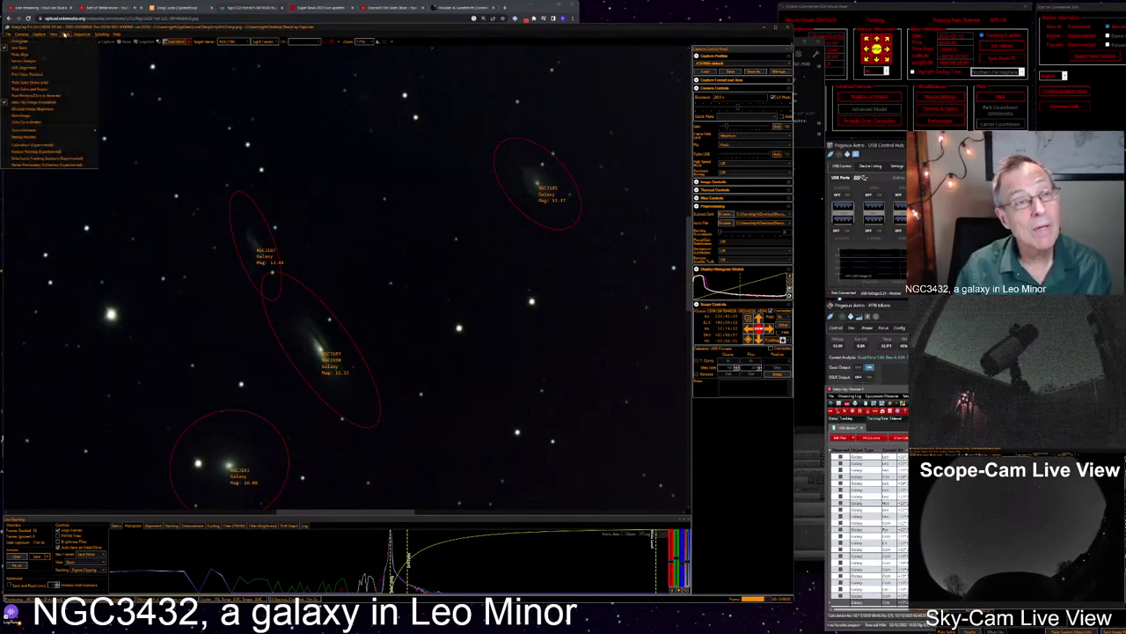
{"action": "left_click", "coordinate": [35, 102]}
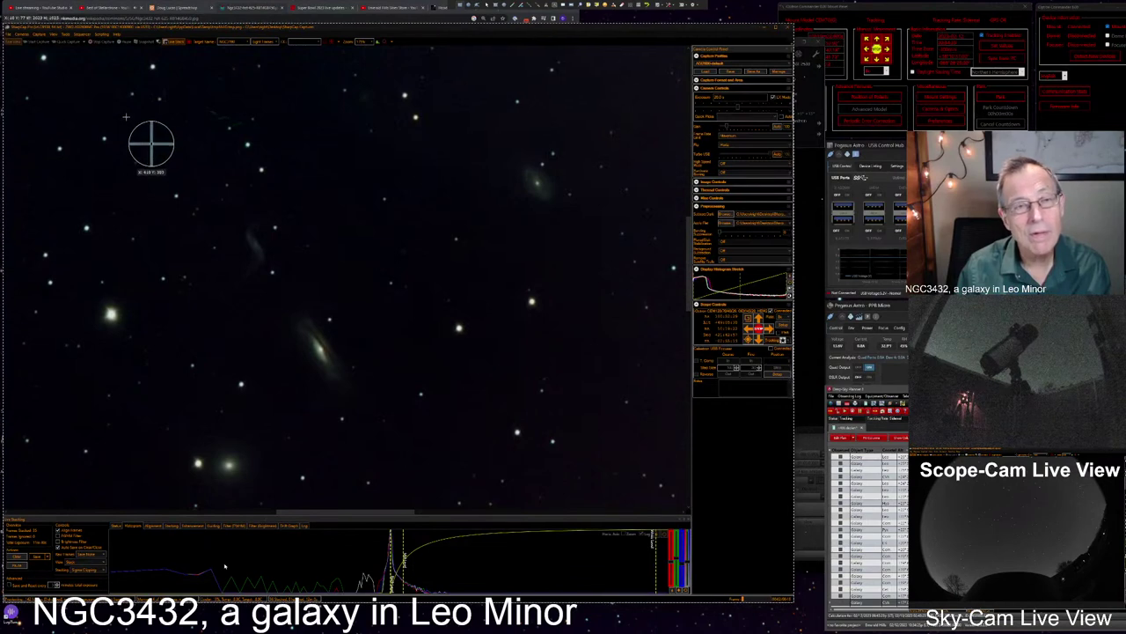
Snip the galaxy field and save it as NGC3432_Leo in Desktop > SharpCap Captures
{"action": "left_click_drag", "start_coordinate": [126, 120], "coordinate": [602, 496]}
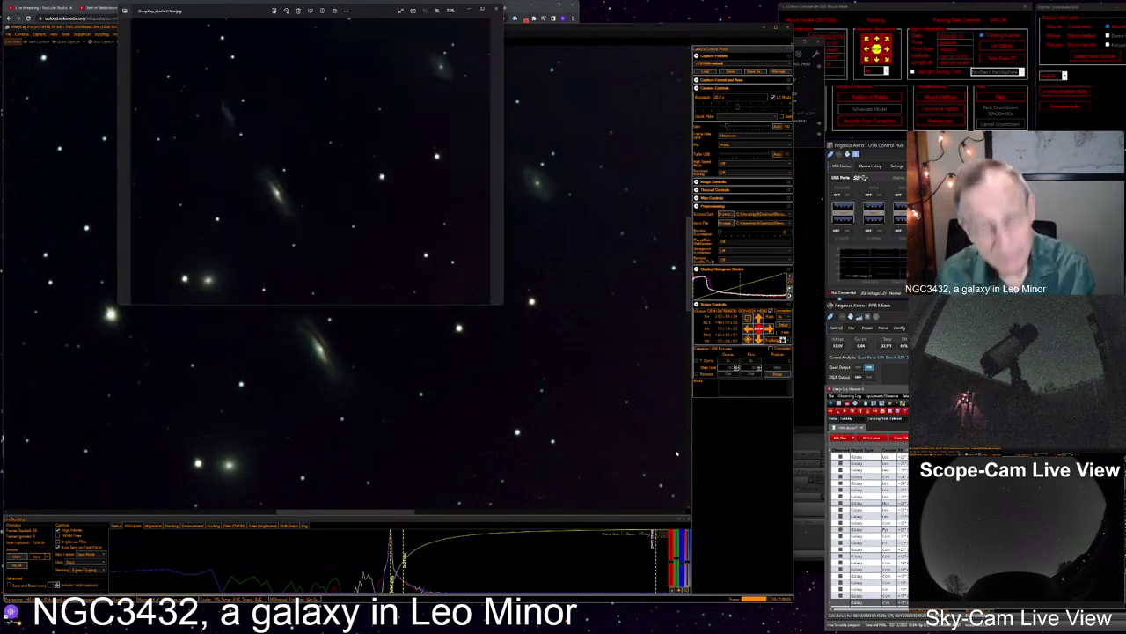
{"action": "key", "text": "ctrl+shift+s"}
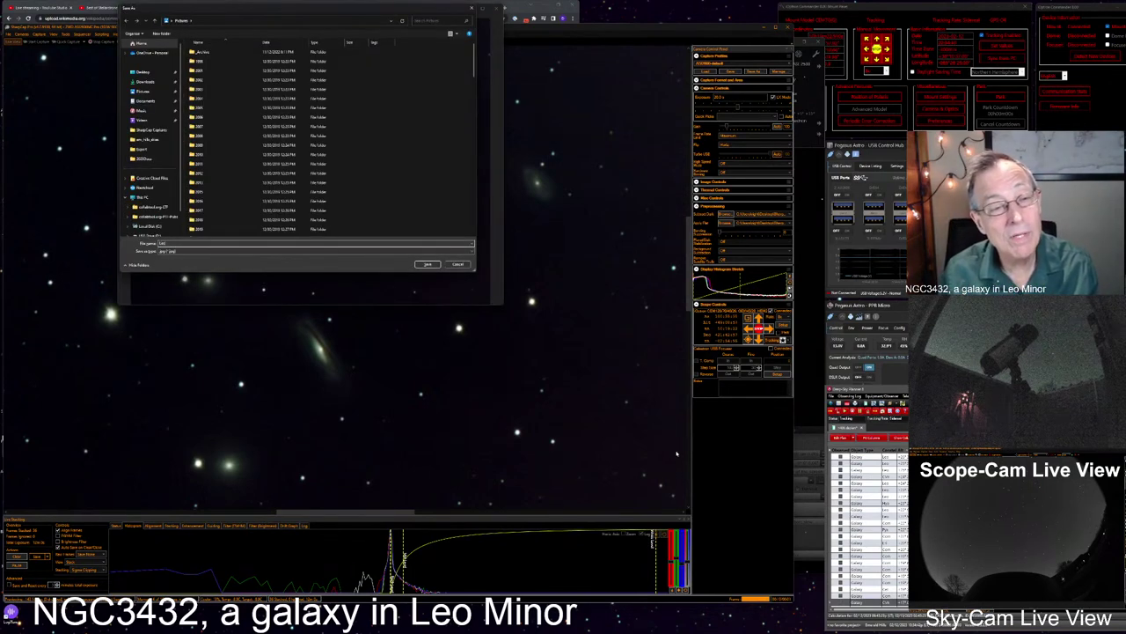
{"action": "type", "text": "NGC3432"}
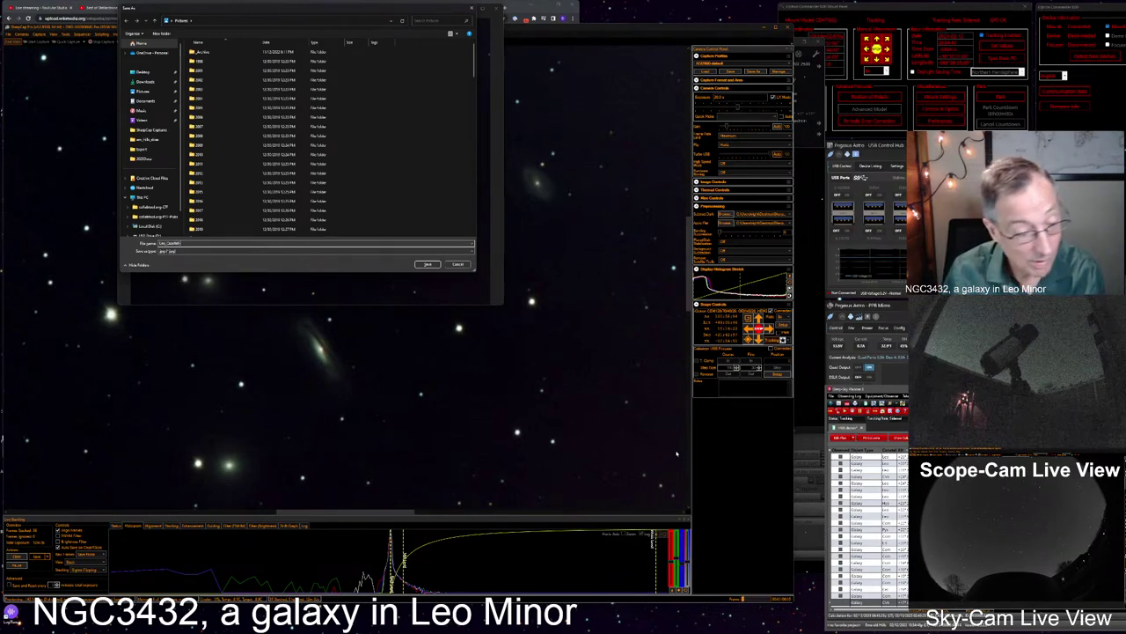
{"action": "type", "text": "_Leo"}
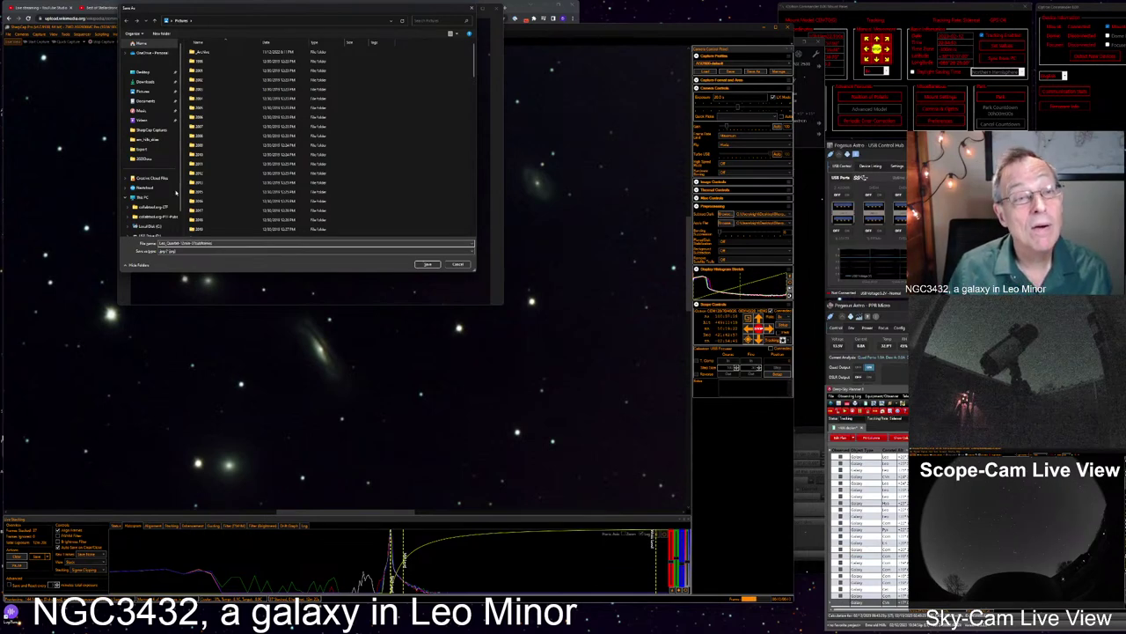
{"action": "left_click", "coordinate": [152, 131]}
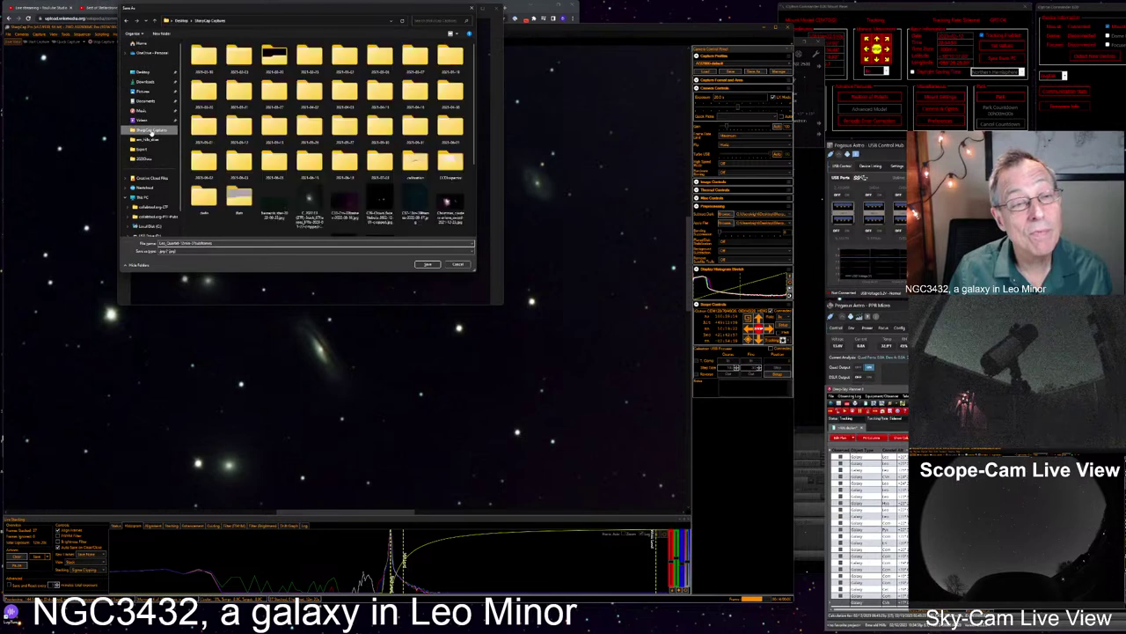
{"action": "left_click", "coordinate": [428, 264]}
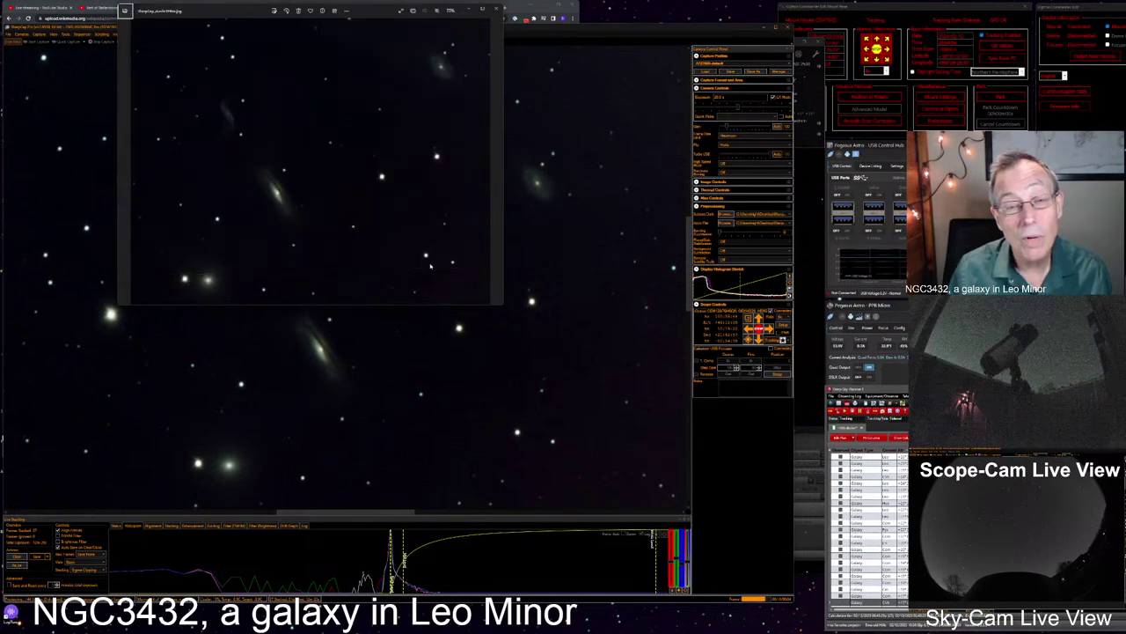
Close the snip viewer and save the current live-stacked image from the Save dropdown
{"action": "left_click", "coordinate": [495, 9]}
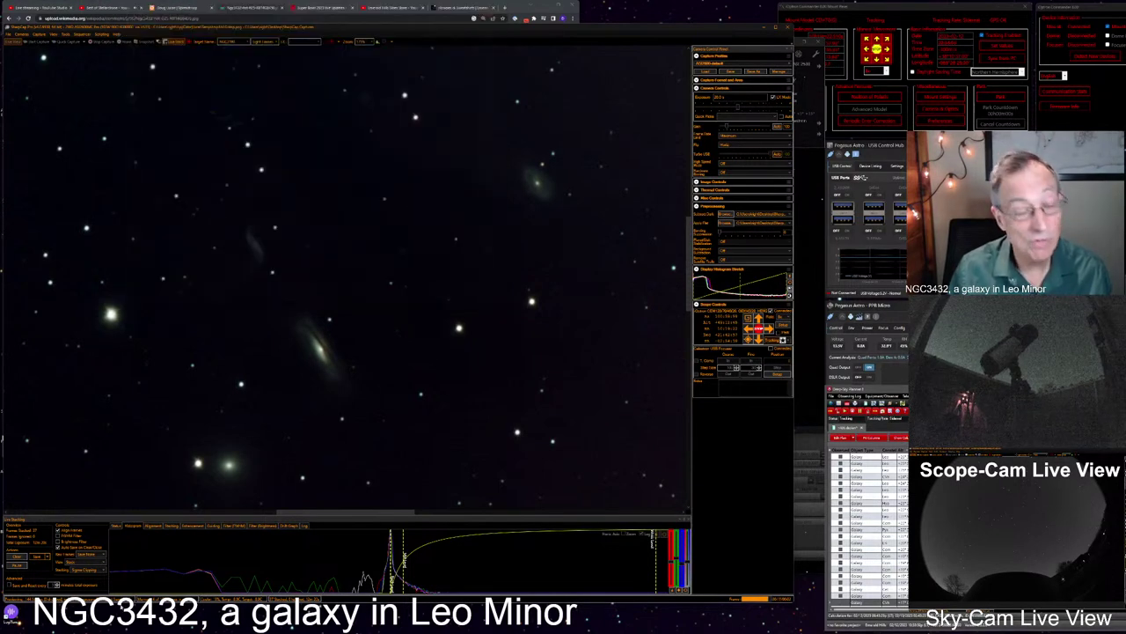
{"action": "left_click", "coordinate": [41, 556]}
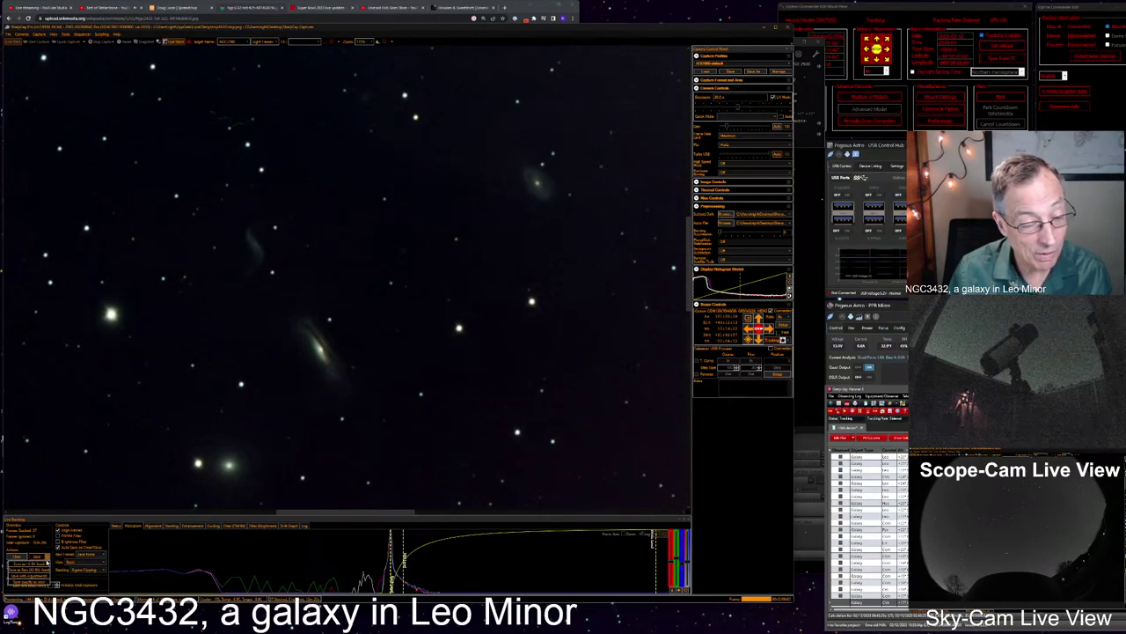
{"action": "left_click", "coordinate": [43, 581]}
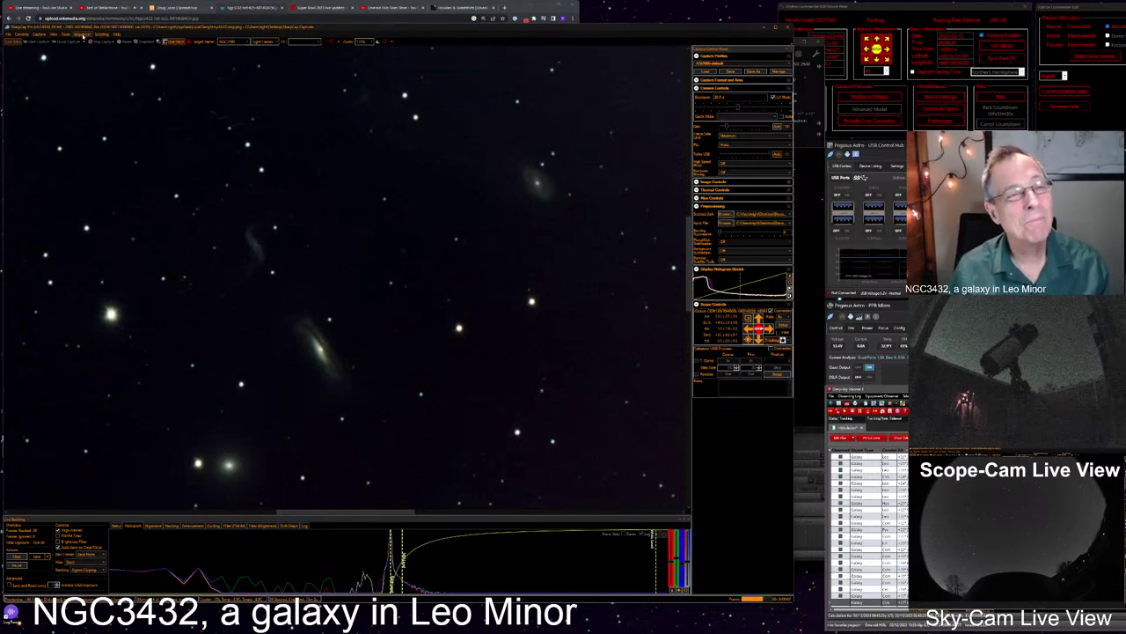
Run the recently used imaging sequence from Sequence > Run Recent
{"action": "left_click", "coordinate": [82, 34]}
{"action": "mouse_move", "coordinate": [70, 67]}
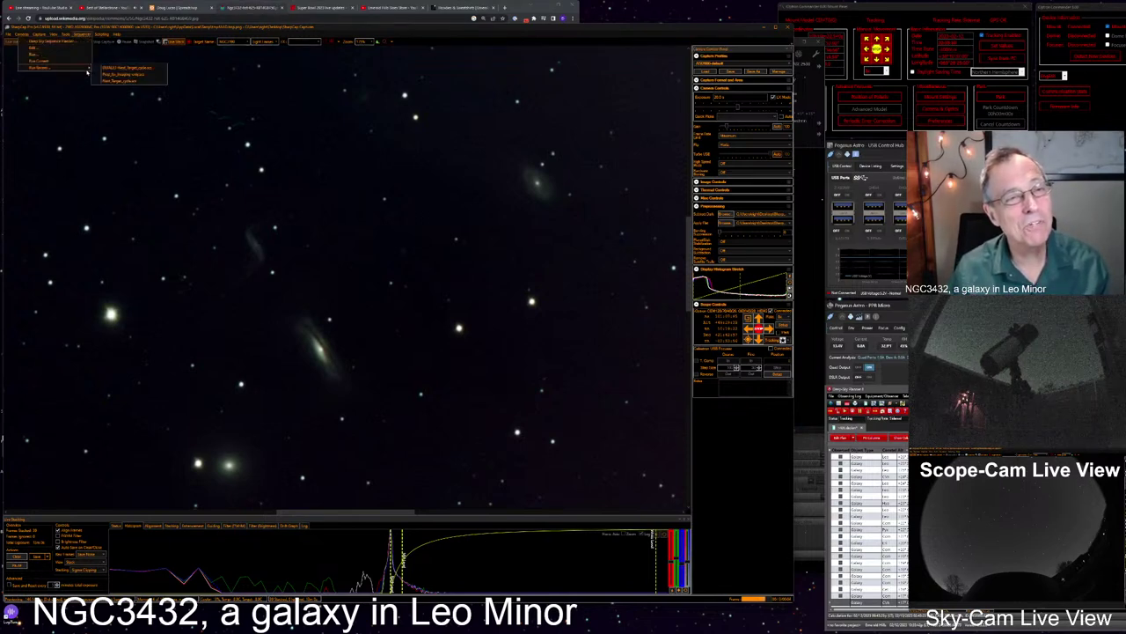
{"action": "left_click", "coordinate": [112, 68]}
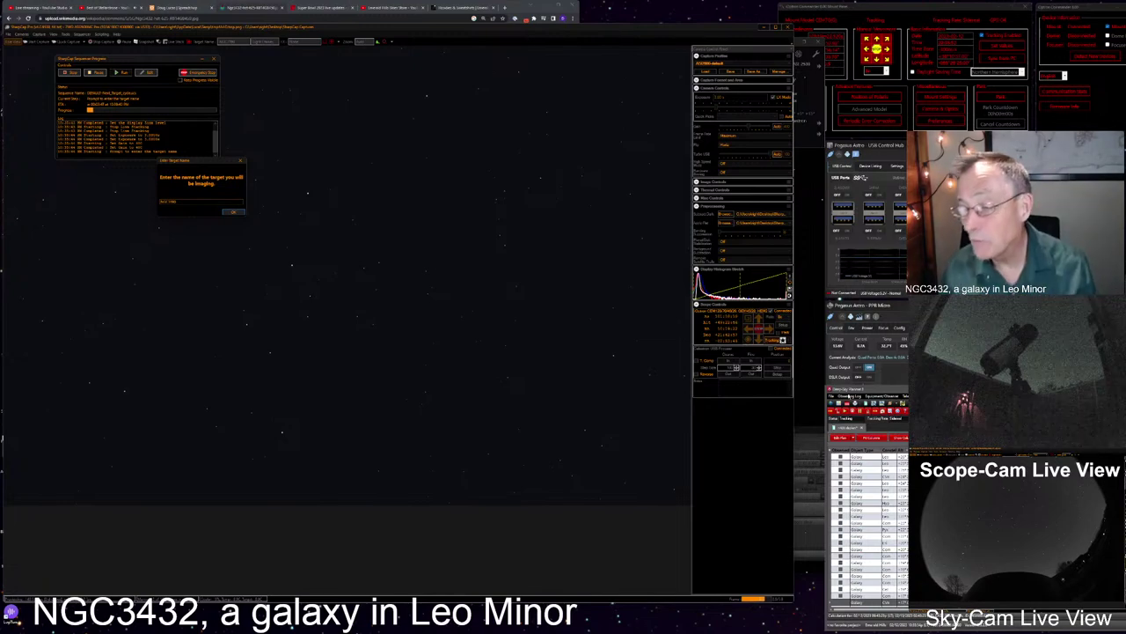
Browse the Deep-Sky Planner observing list for the next target's name
{"action": "left_click", "coordinate": [867, 483]}
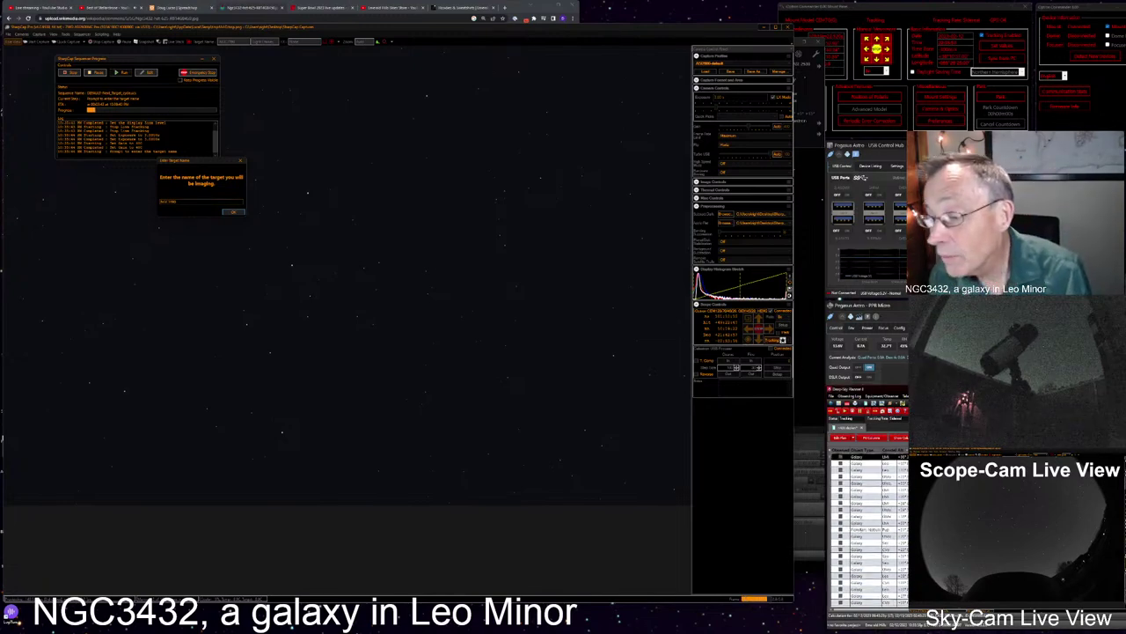
{"action": "left_click", "coordinate": [867, 548]}
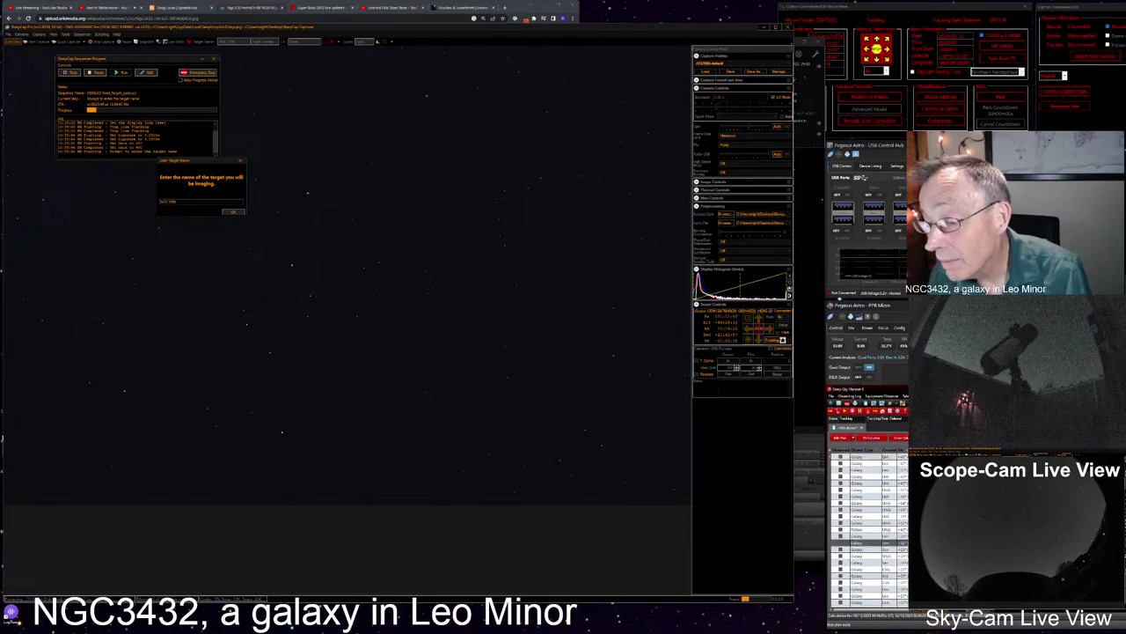
{"action": "left_click", "coordinate": [867, 516]}
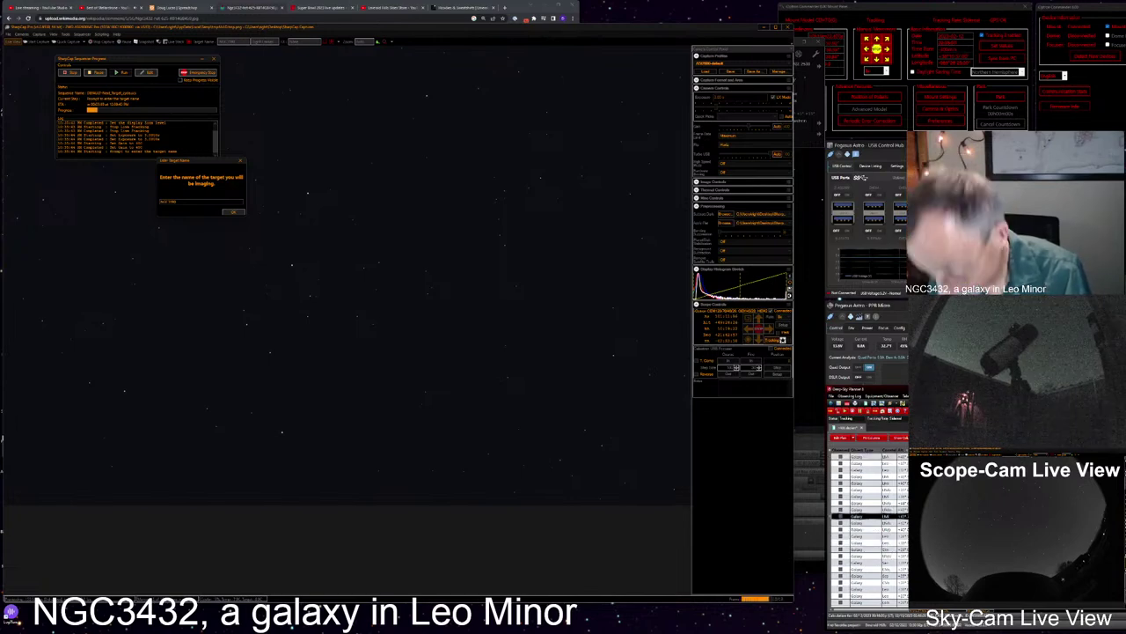
{"action": "left_click", "coordinate": [867, 456]}
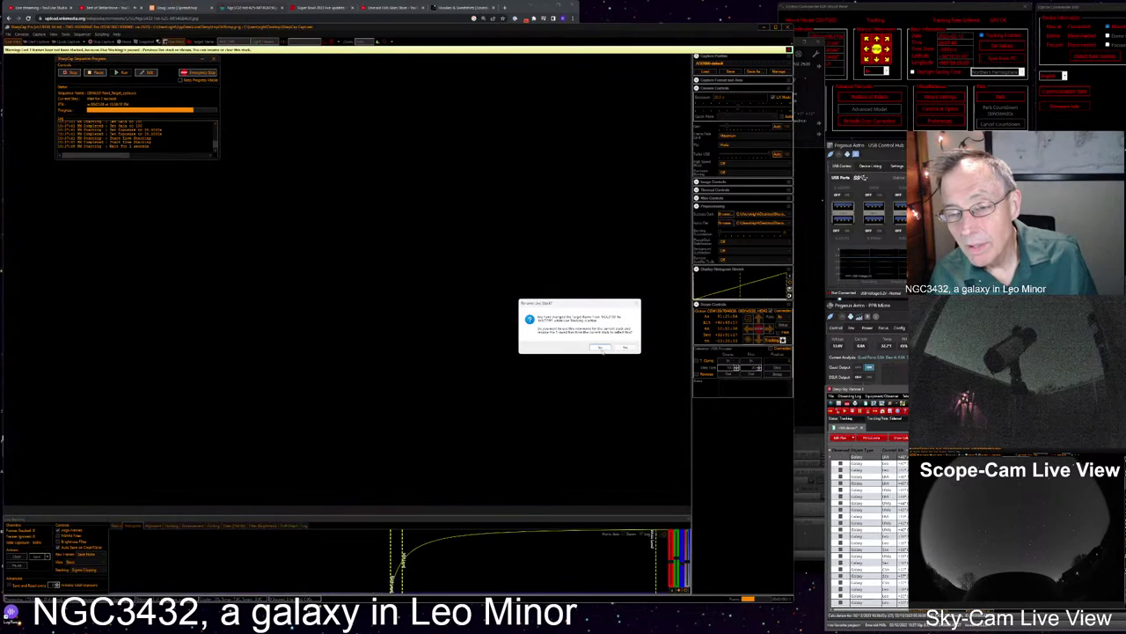
Accept the Rename Live Stack? prompt so stacking continues on the new galaxy field
{"action": "left_click", "coordinate": [600, 347]}
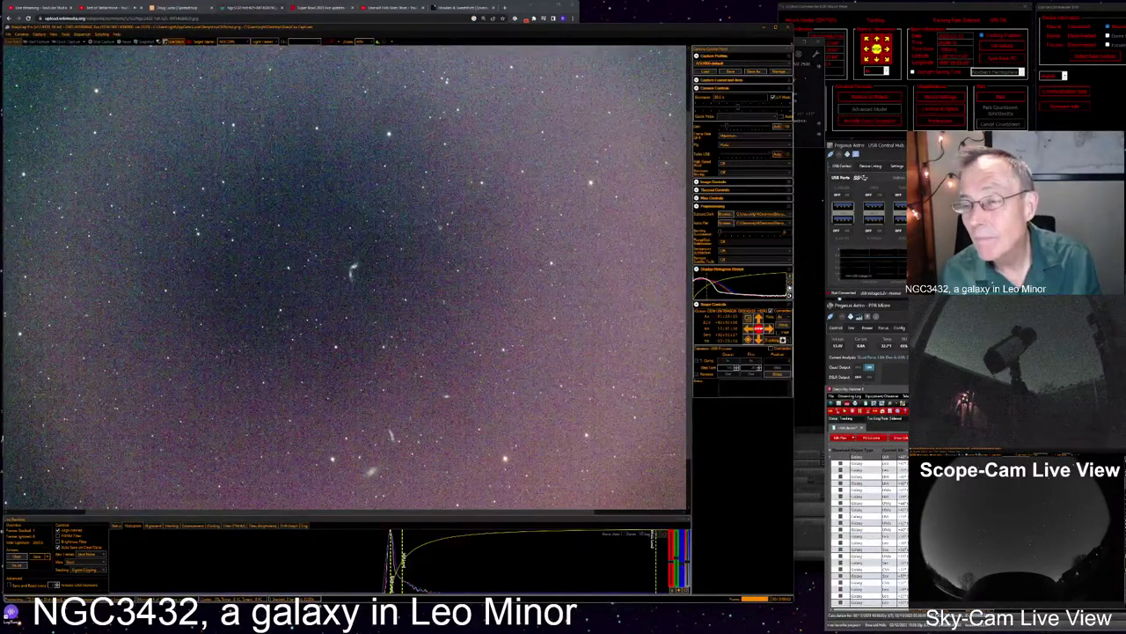
Reset the histogram stretch to remove the purple tint, then zoom in on the faint galaxy pair
{"action": "left_click", "coordinate": [790, 285]}
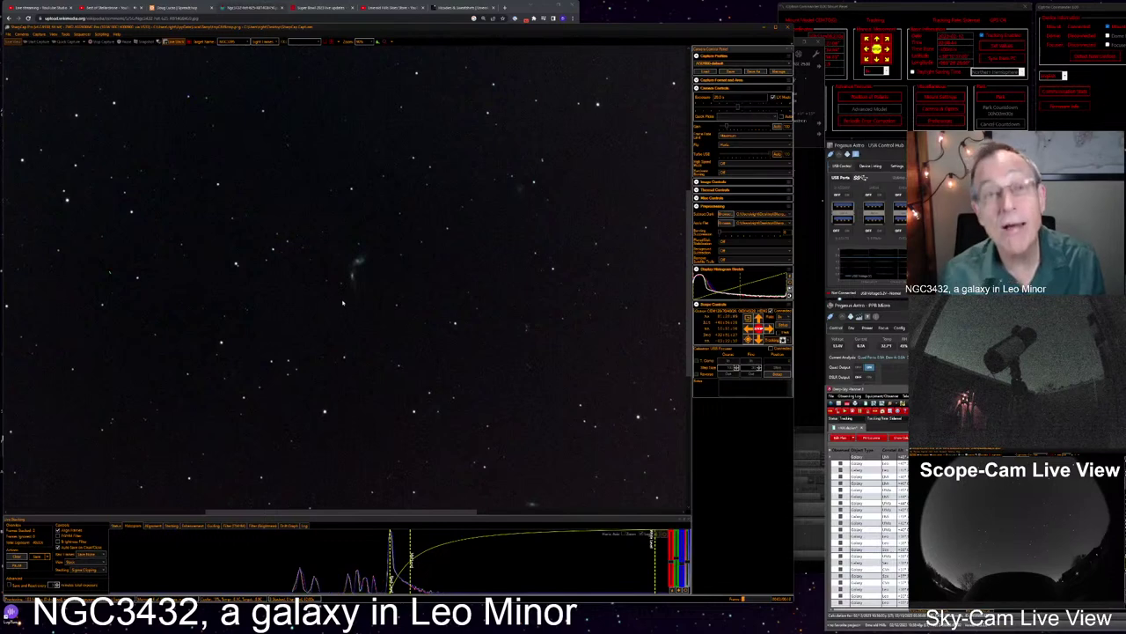
{"action": "scroll", "coordinate": [359, 283], "scroll_direction": "up", "scroll_amount": 3}
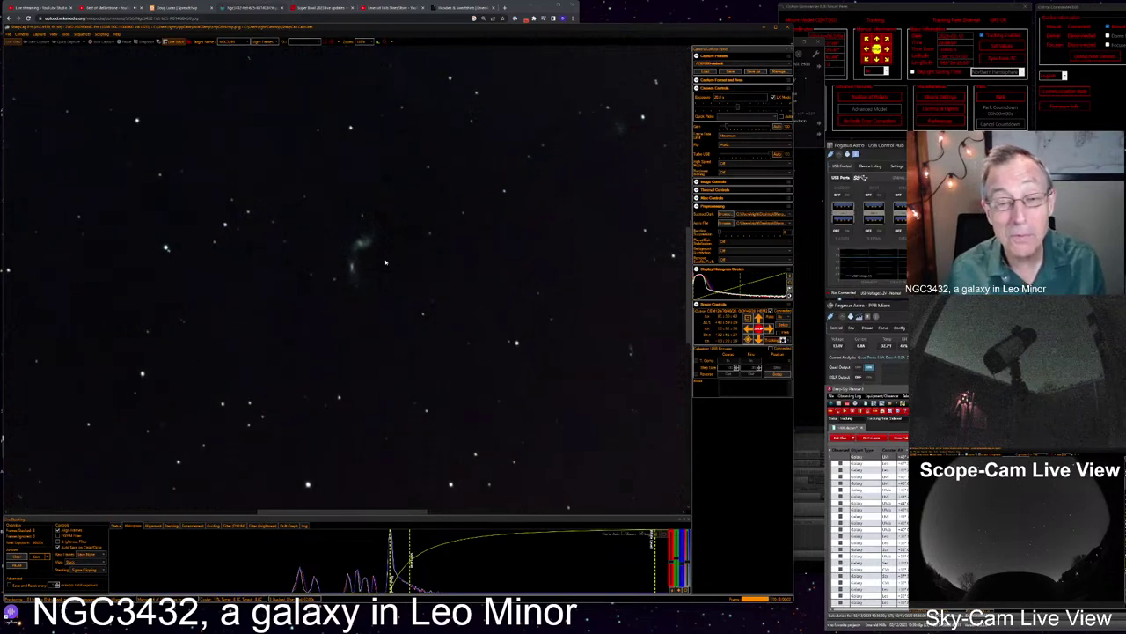
{"action": "scroll", "coordinate": [385, 261], "scroll_direction": "up", "scroll_amount": 1}
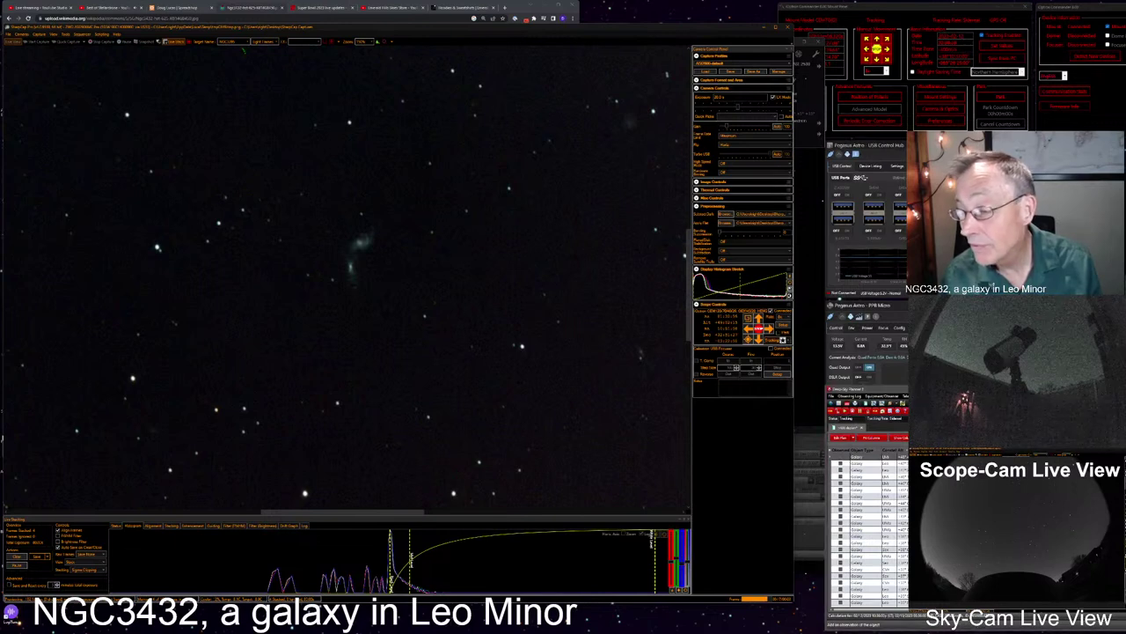
Move the Observation Editor aside and centre Stellarium's chart on ngc3395 (Arp 270)
{"action": "left_click_drag", "start_coordinate": [977, 412], "coordinate": [581, 318]}
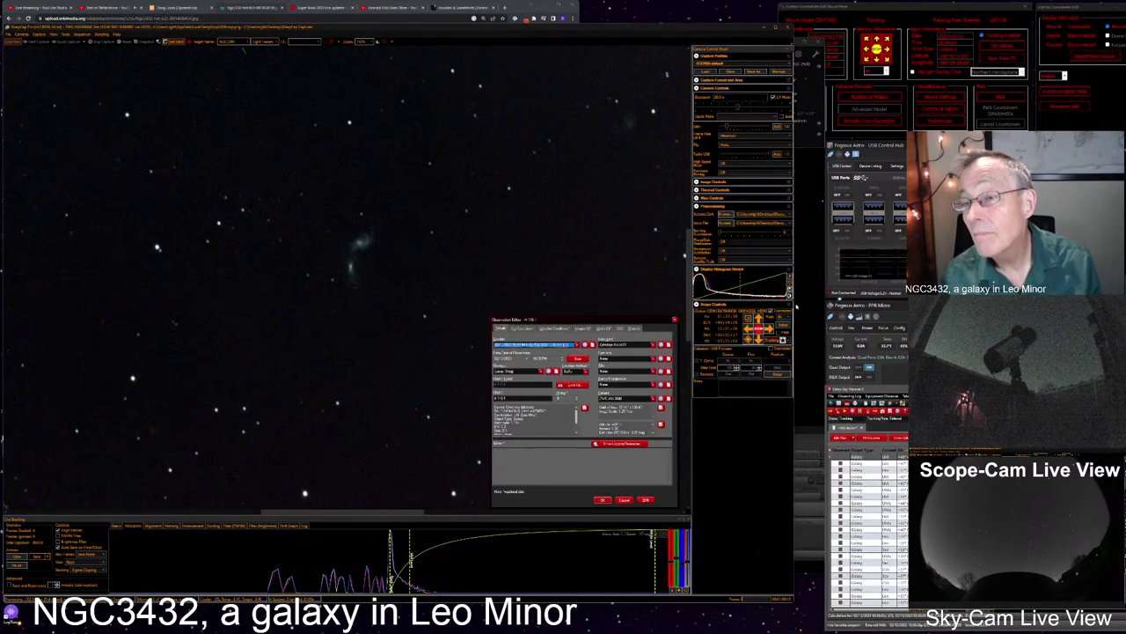
{"action": "left_click", "coordinate": [803, 308]}
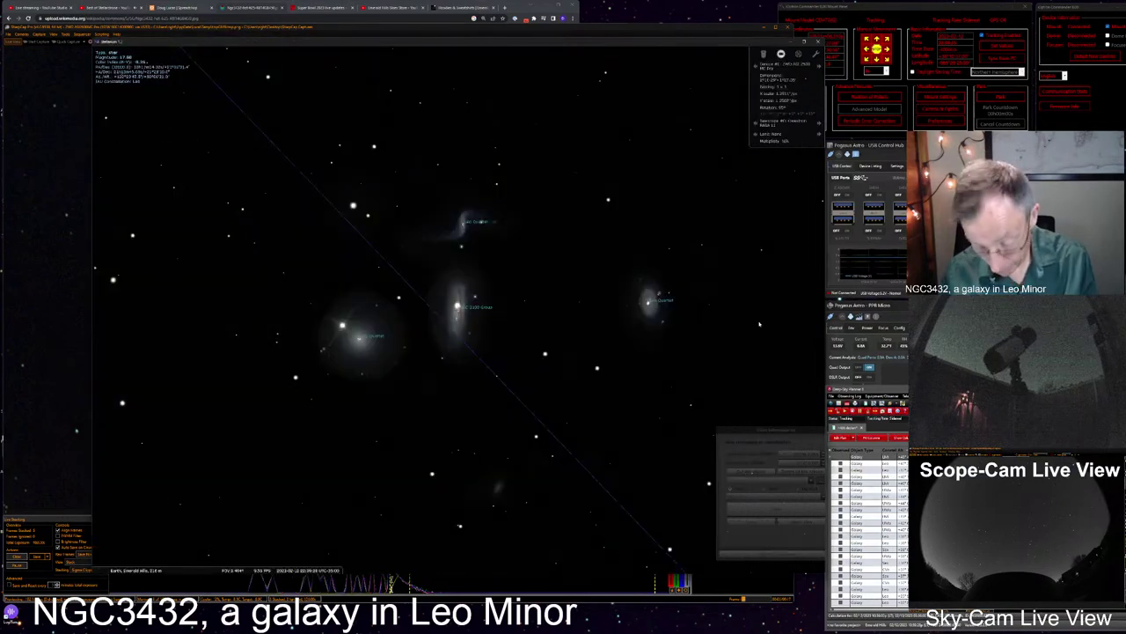
{"action": "key", "text": "ctrl+f"}
{"action": "type", "text": "ngc3395"}
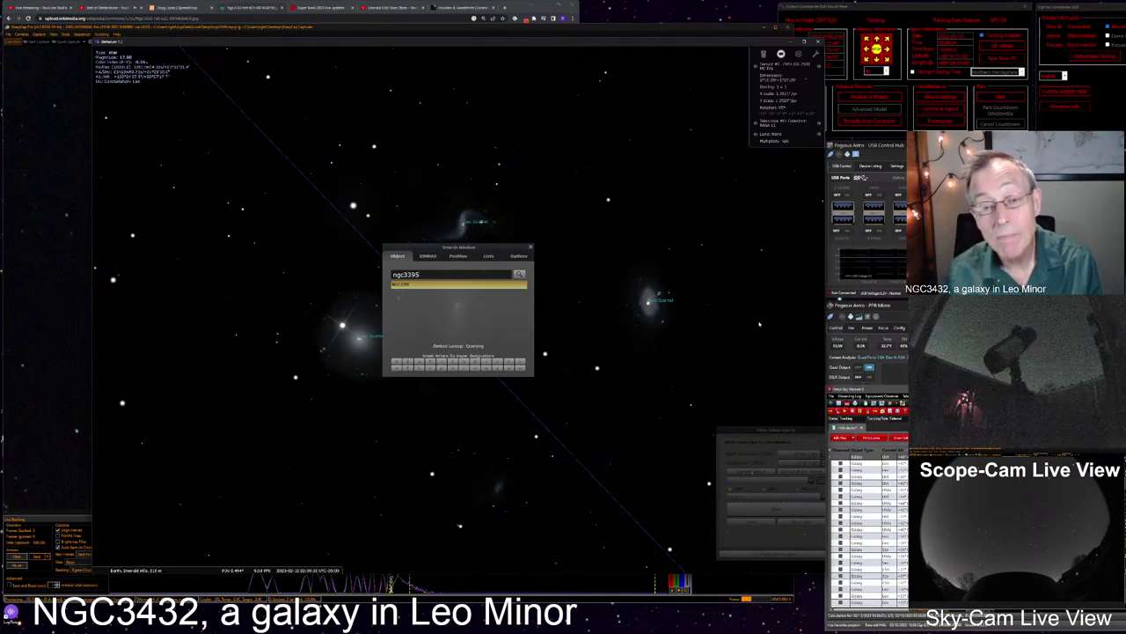
{"action": "key", "text": "Return"}
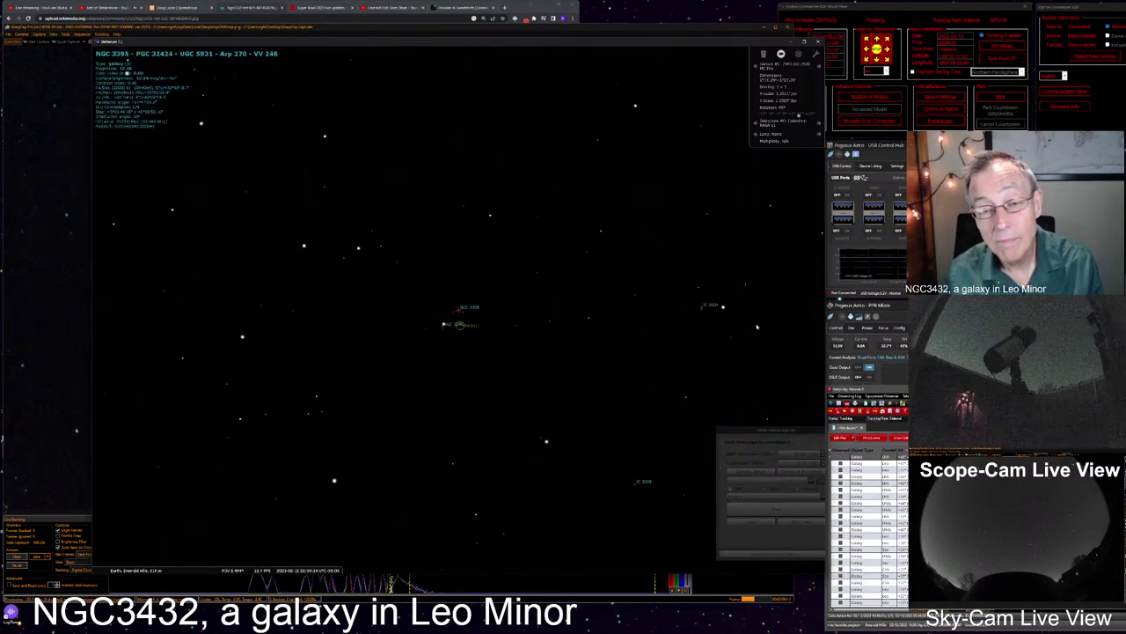
Zoom the chart around NGC 3395 to compare the field, then return to SharpCap's live stack
{"action": "scroll", "coordinate": [756, 326], "scroll_direction": "up", "scroll_amount": 3}
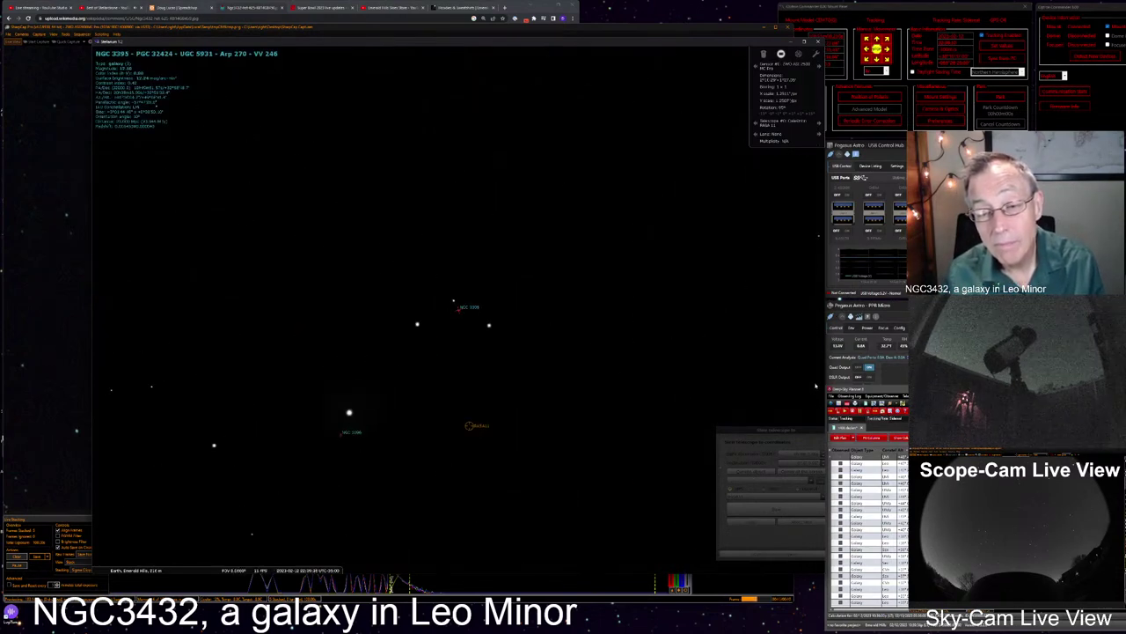
{"action": "scroll", "coordinate": [814, 389], "scroll_direction": "up", "scroll_amount": 2}
{"action": "scroll", "coordinate": [793, 380], "scroll_direction": "down", "scroll_amount": 4}
{"action": "scroll", "coordinate": [794, 381], "scroll_direction": "down", "scroll_amount": 2}
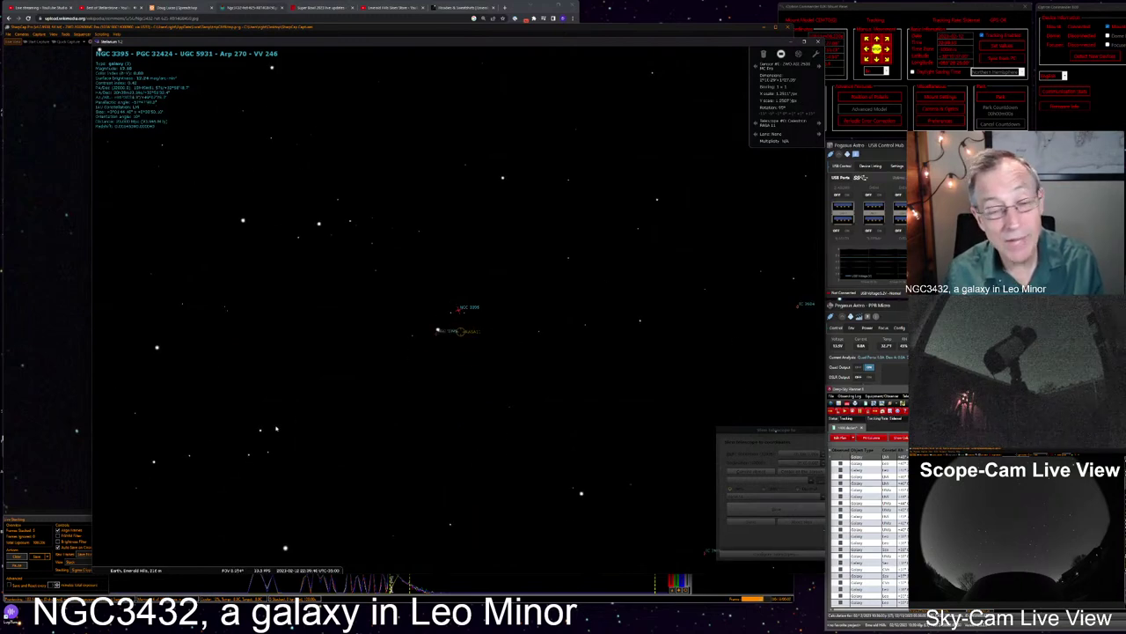
{"action": "key", "text": "alt+Tab"}
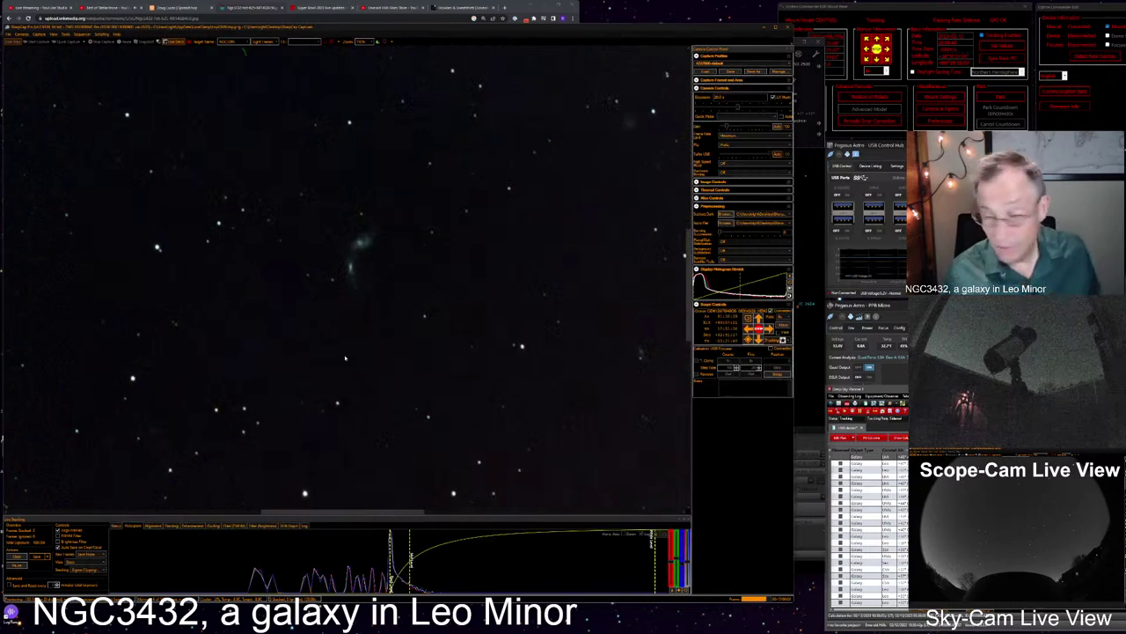